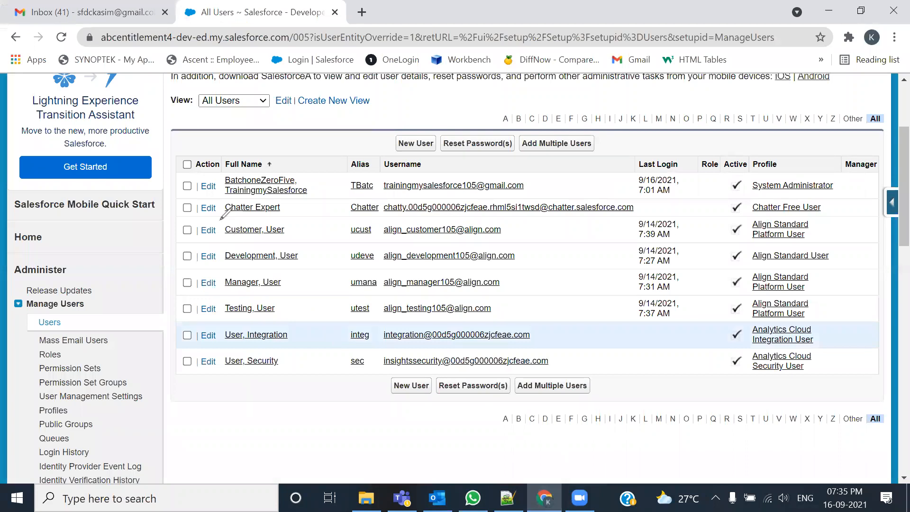
{"action": "mouse_move", "coordinate": [220, 219]}
{"action": "left_mouse_down"}
{"action": "mouse_move", "coordinate": [213, 332]}
{"action": "mouse_move", "coordinate": [295, 334]}
{"action": "mouse_move", "coordinate": [307, 246]}
{"action": "mouse_move", "coordinate": [301, 218]}
{"action": "mouse_move", "coordinate": [221, 216]}
{"action": "left_mouse_up"}
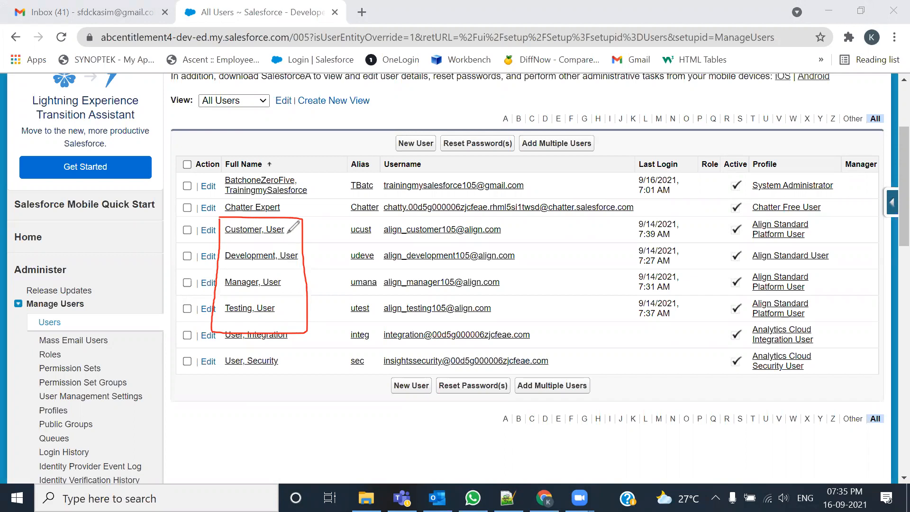
{"action": "left_click_drag", "start_coordinate": [284, 227], "coordinate": [309, 215]}
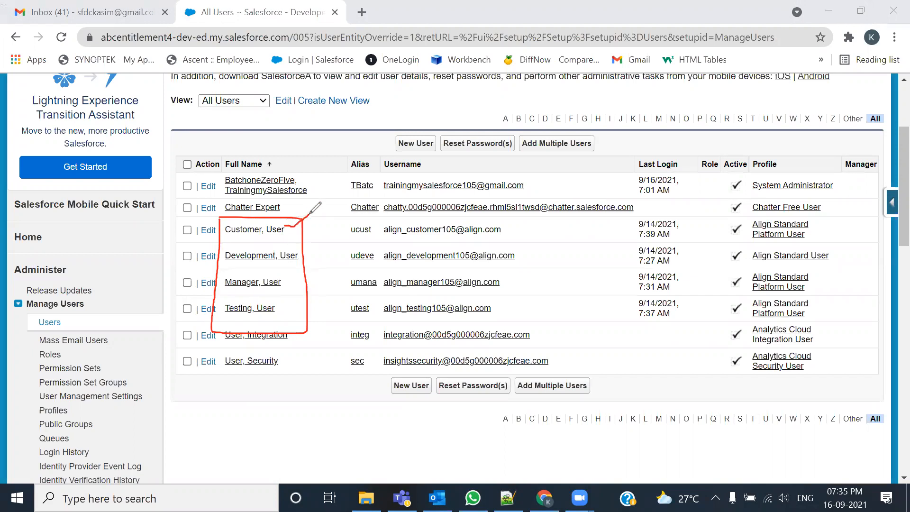
{"action": "left_click_drag", "start_coordinate": [285, 279], "coordinate": [304, 269]}
{"action": "left_click_drag", "start_coordinate": [278, 308], "coordinate": [302, 295]}
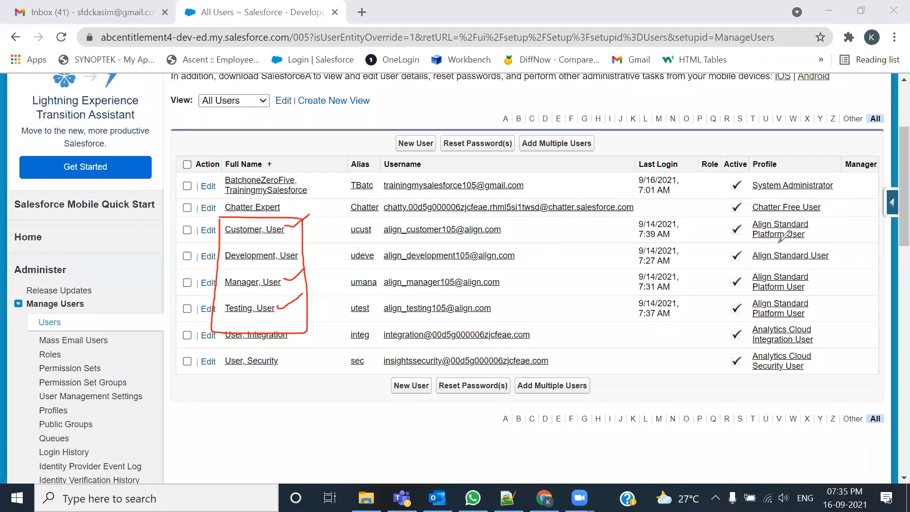
{"action": "left_click_drag", "start_coordinate": [749, 240], "coordinate": [813, 234]}
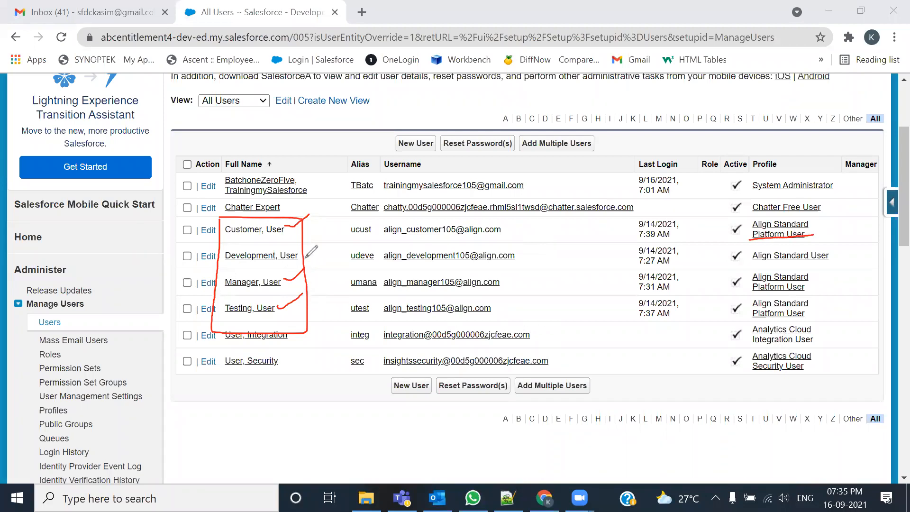
{"action": "left_click_drag", "start_coordinate": [300, 254], "coordinate": [320, 244]}
{"action": "left_click_drag", "start_coordinate": [747, 261], "coordinate": [833, 260]}
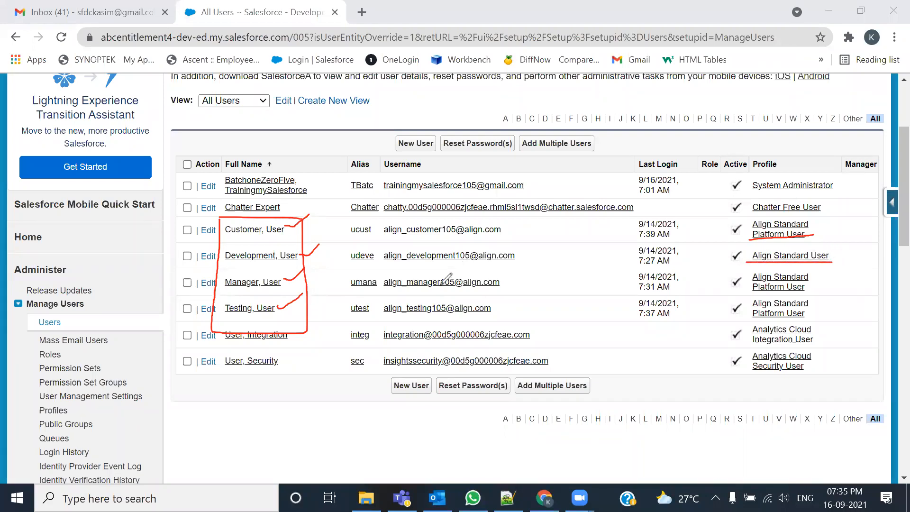
{"action": "left_click", "coordinate": [581, 115]}
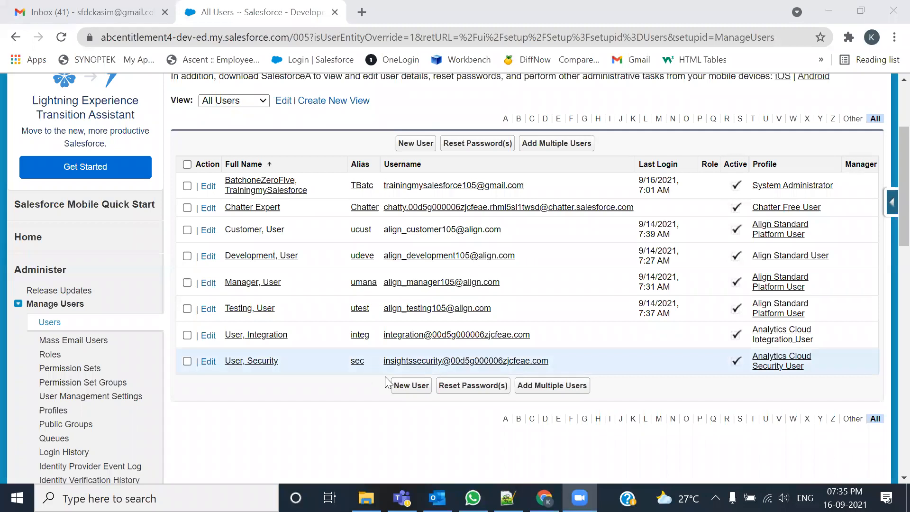
Switch to Notepad++ and highlight question 45 about creating users in bulk in Salesforce Interview Question.txt
{"action": "key", "text": "alt+Tab"}
{"action": "left_click", "coordinate": [460, 60]}
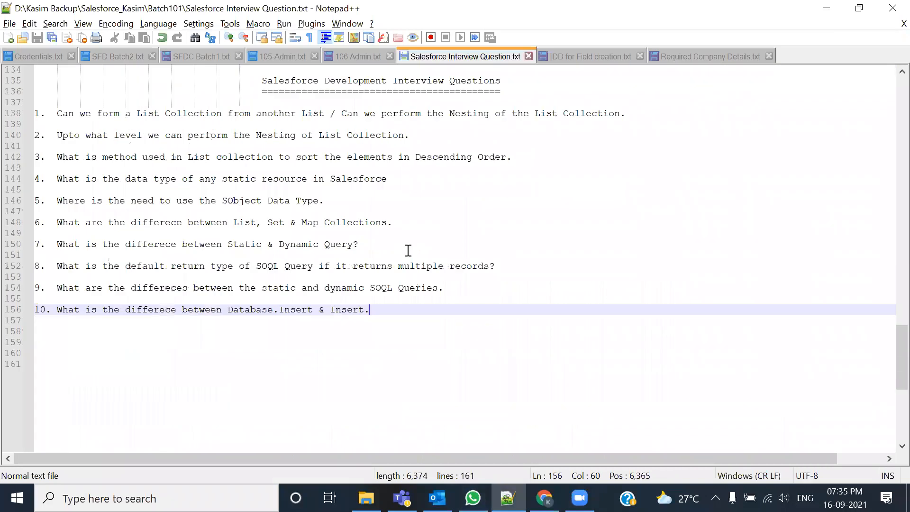
{"action": "scroll", "coordinate": [341, 264], "scroll_direction": "up", "scroll_amount": 15}
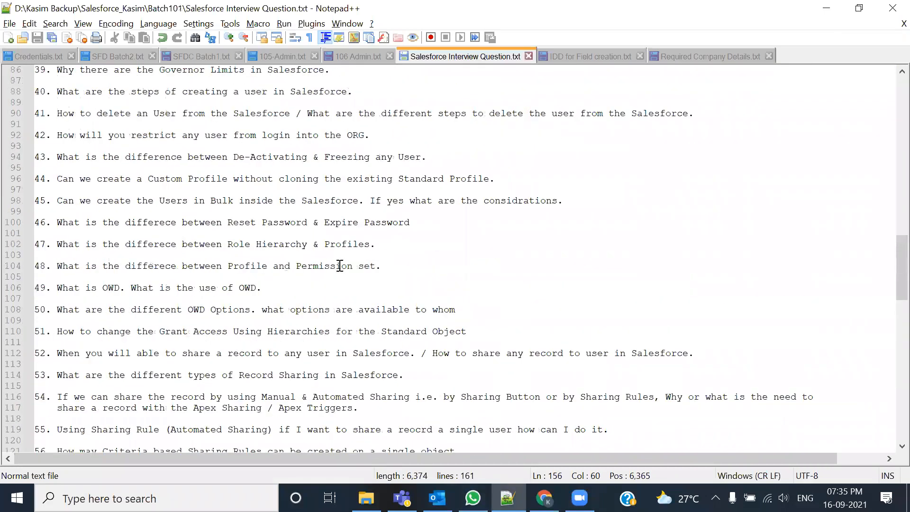
{"action": "scroll", "coordinate": [341, 264], "scroll_direction": "down", "scroll_amount": 3}
{"action": "scroll", "coordinate": [304, 271], "scroll_direction": "up", "scroll_amount": 1}
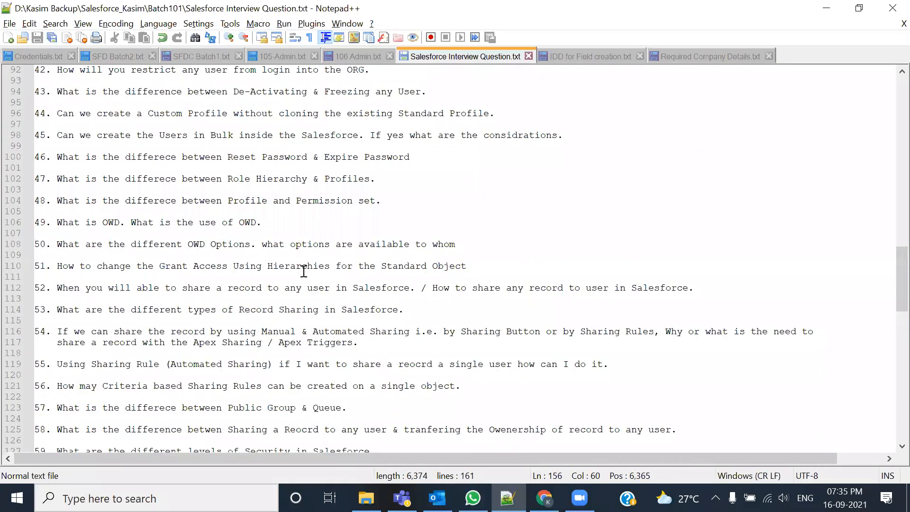
{"action": "scroll", "coordinate": [304, 271], "scroll_direction": "up", "scroll_amount": 3}
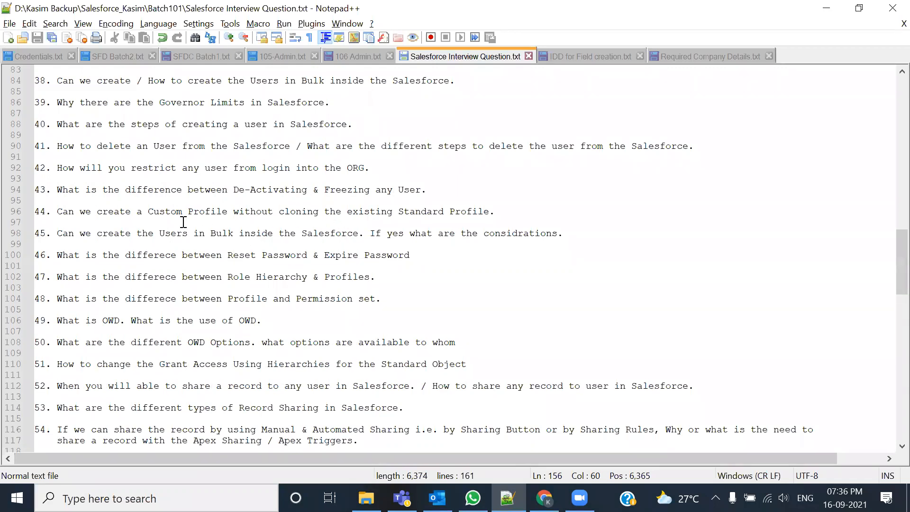
{"action": "left_click_drag", "start_coordinate": [56, 234], "coordinate": [406, 238]}
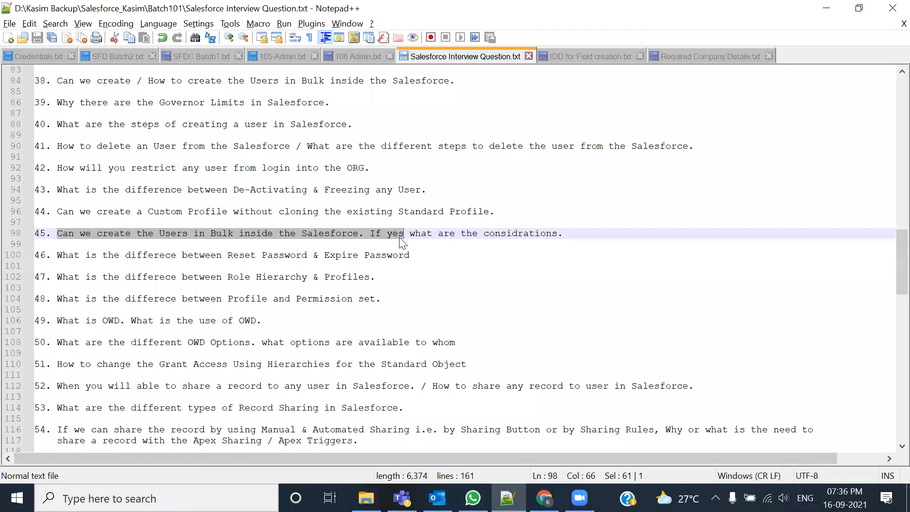
{"action": "left_click", "coordinate": [291, 251]}
{"action": "left_click_drag", "start_coordinate": [52, 233], "coordinate": [382, 245]}
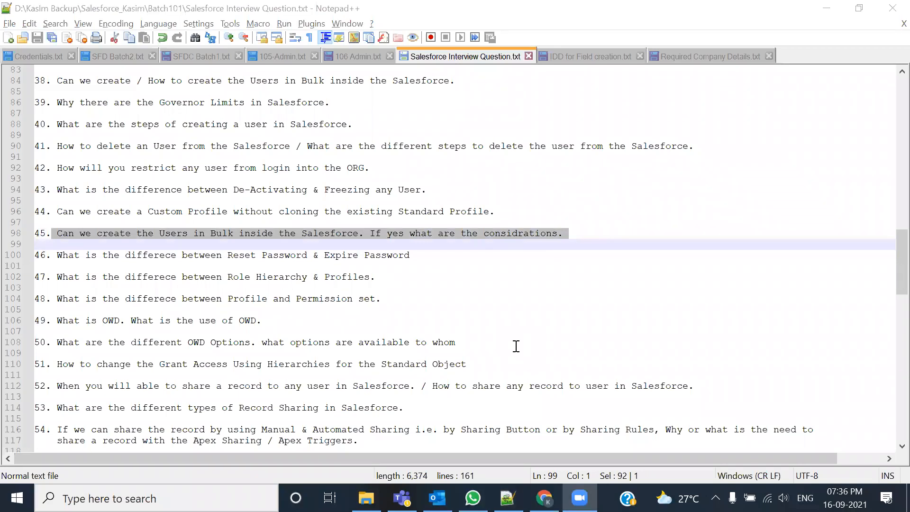
Switch back to Salesforce in Chrome, open a blank new-user form to review its fields, and cancel it
{"action": "key", "text": "alt+Tab"}
{"action": "key", "text": "Tab"}
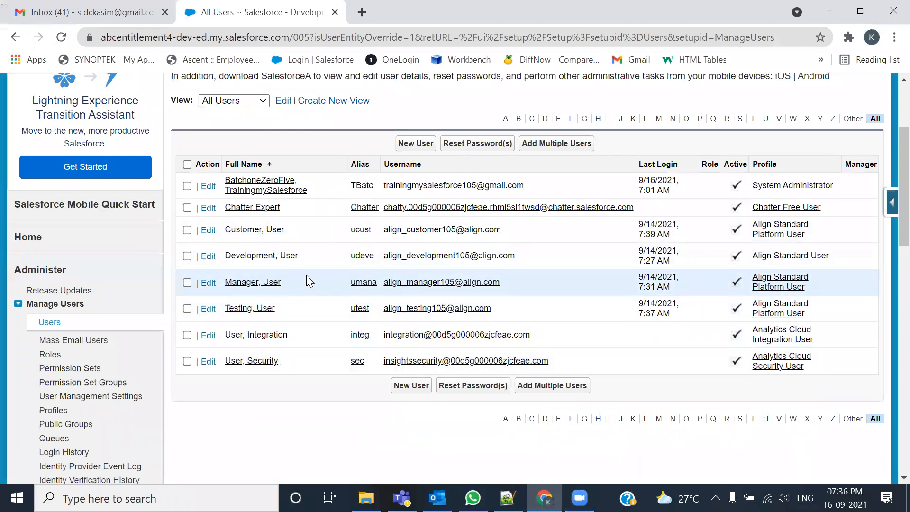
{"action": "left_click", "coordinate": [413, 147]}
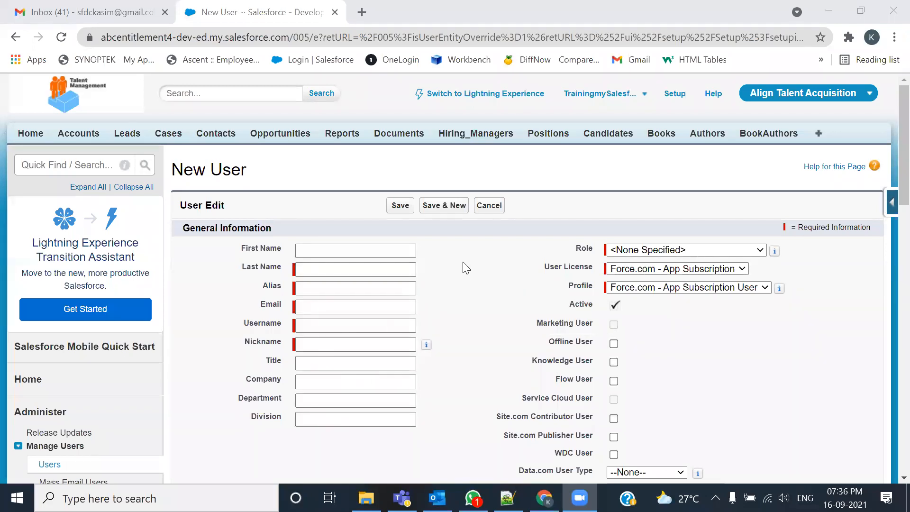
{"action": "scroll", "coordinate": [464, 264], "scroll_direction": "down", "scroll_amount": 1}
{"action": "scroll", "coordinate": [463, 262], "scroll_direction": "down", "scroll_amount": 3}
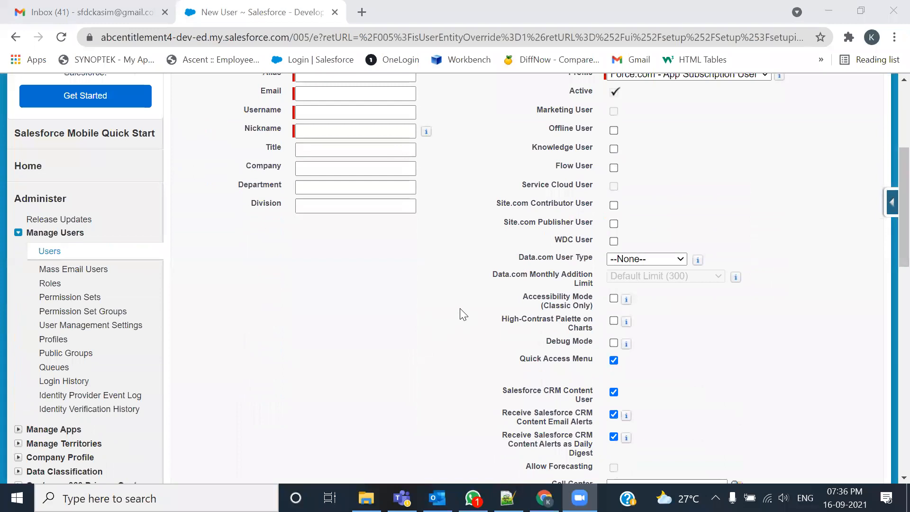
{"action": "scroll", "coordinate": [464, 315], "scroll_direction": "up", "scroll_amount": 5}
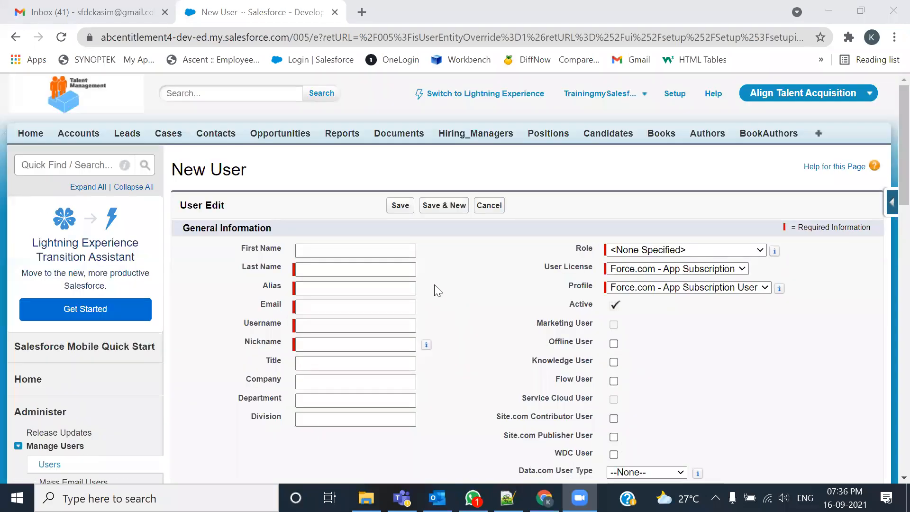
{"action": "left_click", "coordinate": [487, 211]}
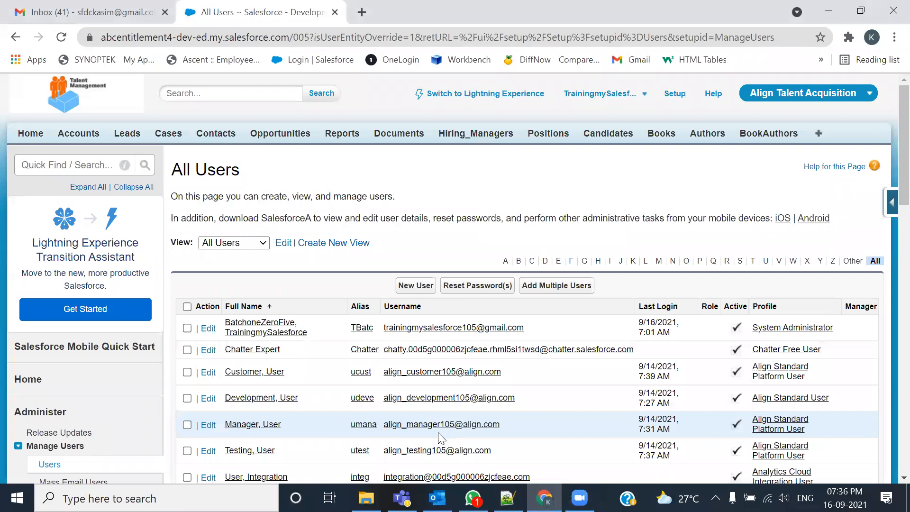
Start adding multiple users from the All Users list and view the available user license options
{"action": "scroll", "coordinate": [252, 316], "scroll_direction": "down", "scroll_amount": 3}
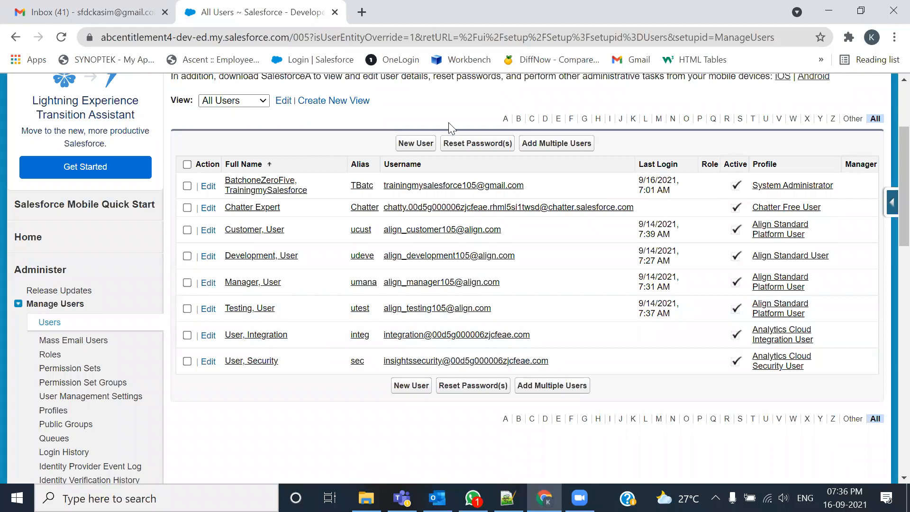
{"action": "left_click", "coordinate": [726, 82]}
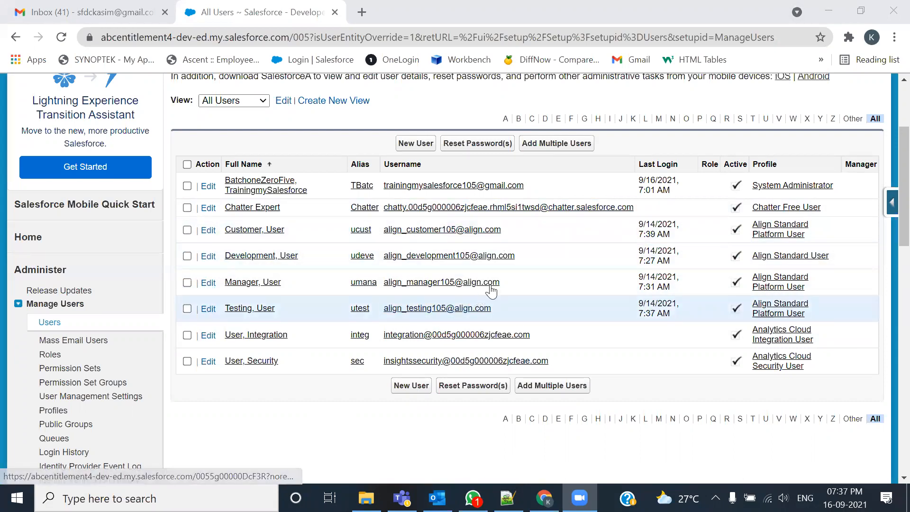
{"action": "left_click", "coordinate": [561, 148]}
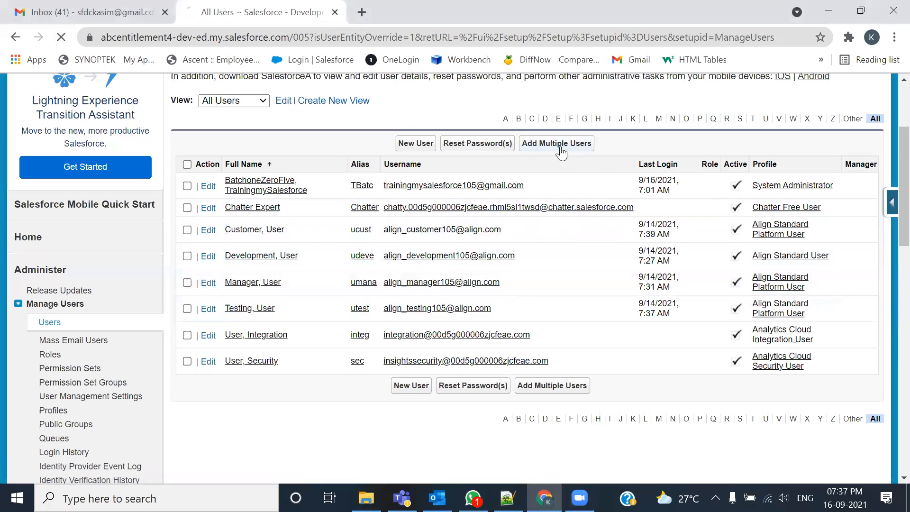
{"action": "scroll", "coordinate": [468, 322], "scroll_direction": "down", "scroll_amount": 1}
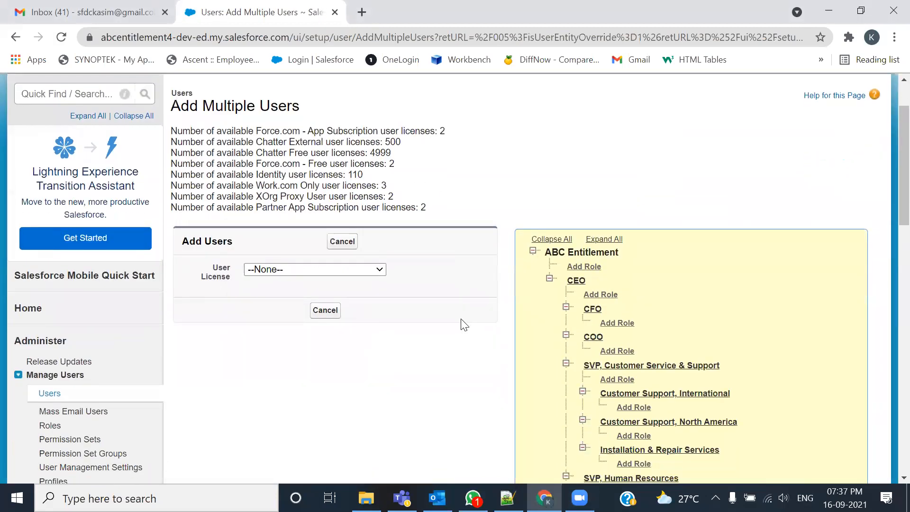
{"action": "scroll", "coordinate": [468, 334], "scroll_direction": "down", "scroll_amount": 1}
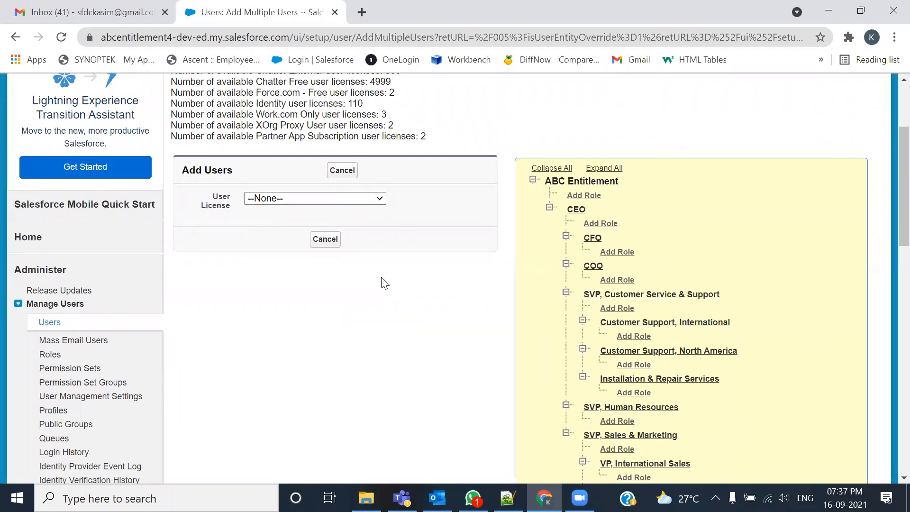
{"action": "left_click", "coordinate": [374, 200]}
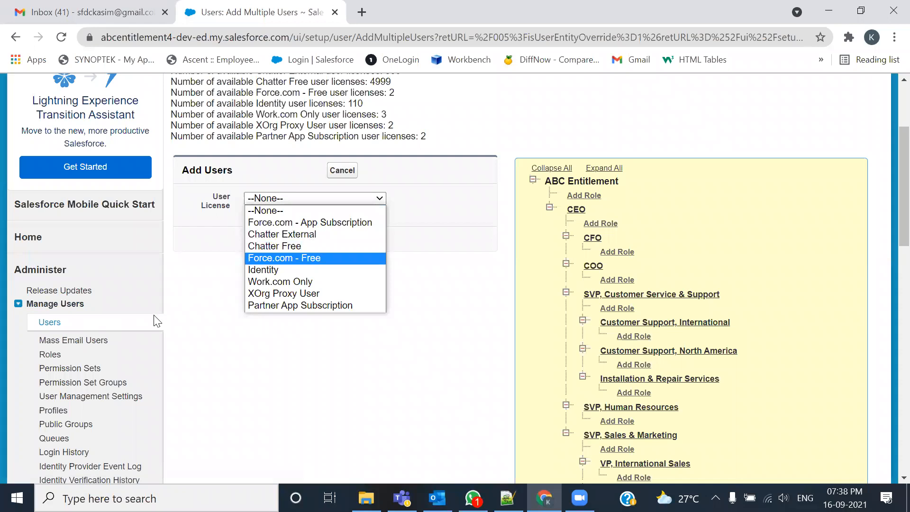
Open the Company Information page under Company Profile in a new browser tab and go to its User Licenses list
{"action": "scroll", "coordinate": [149, 317], "scroll_direction": "down", "scroll_amount": 5}
{"action": "scroll", "coordinate": [90, 353], "scroll_direction": "down", "scroll_amount": 3}
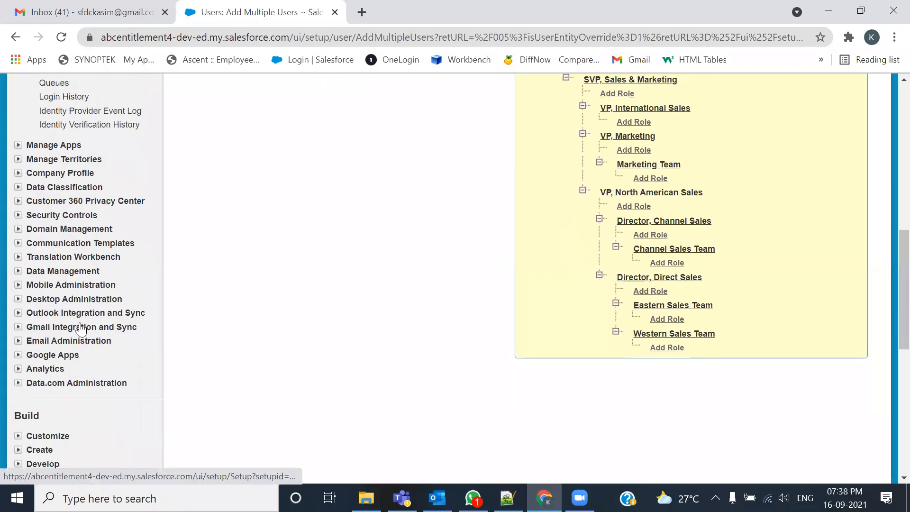
{"action": "left_click", "coordinate": [47, 172]}
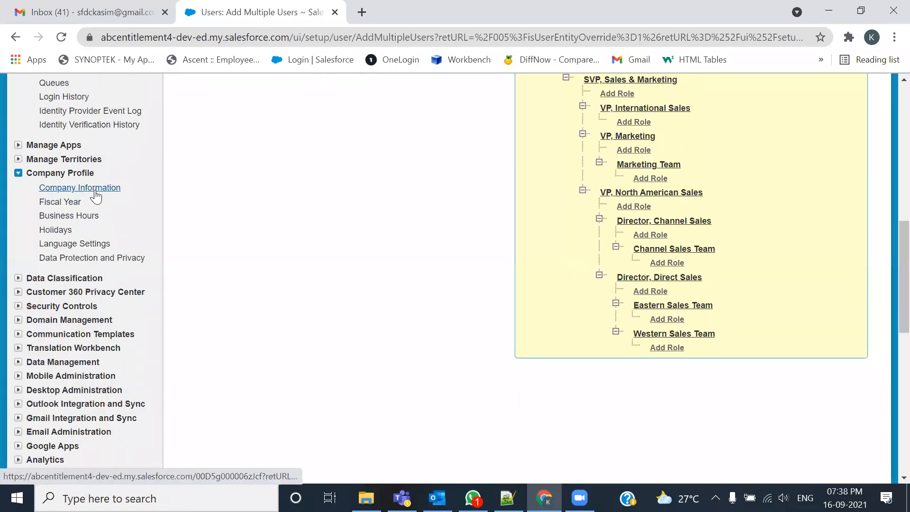
{"action": "left_click", "coordinate": [95, 192]}
{"action": "scroll", "coordinate": [453, 328], "scroll_direction": "down", "scroll_amount": 5}
{"action": "scroll", "coordinate": [451, 327], "scroll_direction": "down", "scroll_amount": 3}
{"action": "scroll", "coordinate": [483, 349], "scroll_direction": "up", "scroll_amount": 1}
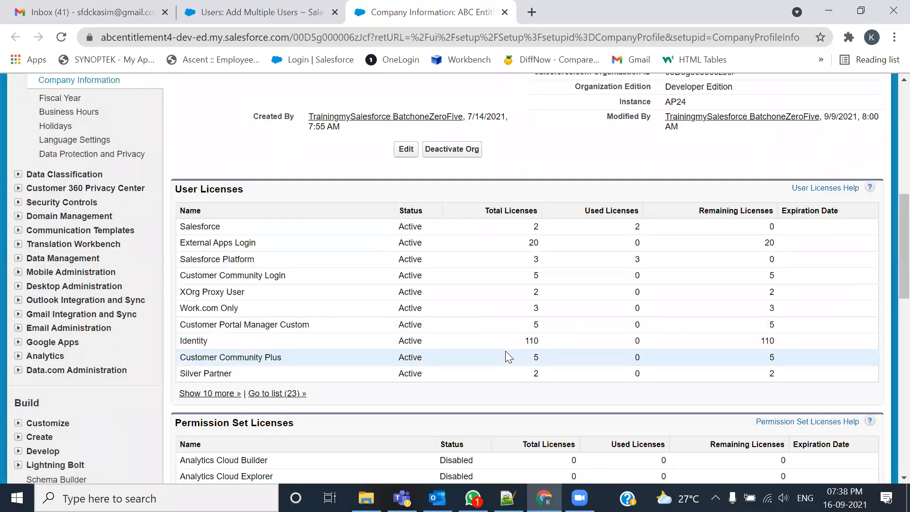
Expand the User Licenses list fully to examine the total, used and remaining licenses of every type
{"action": "left_click", "coordinate": [210, 394]}
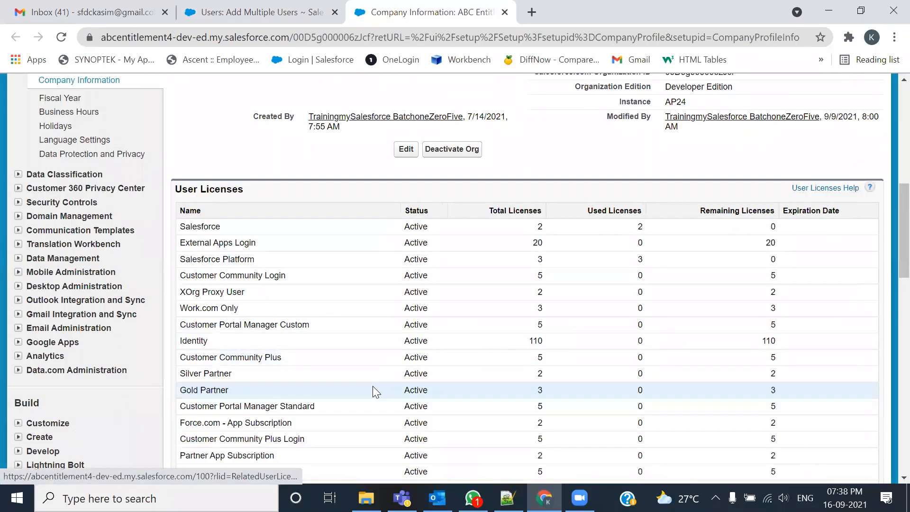
{"action": "scroll", "coordinate": [379, 392], "scroll_direction": "down", "scroll_amount": 1}
{"action": "scroll", "coordinate": [426, 360], "scroll_direction": "down", "scroll_amount": 3}
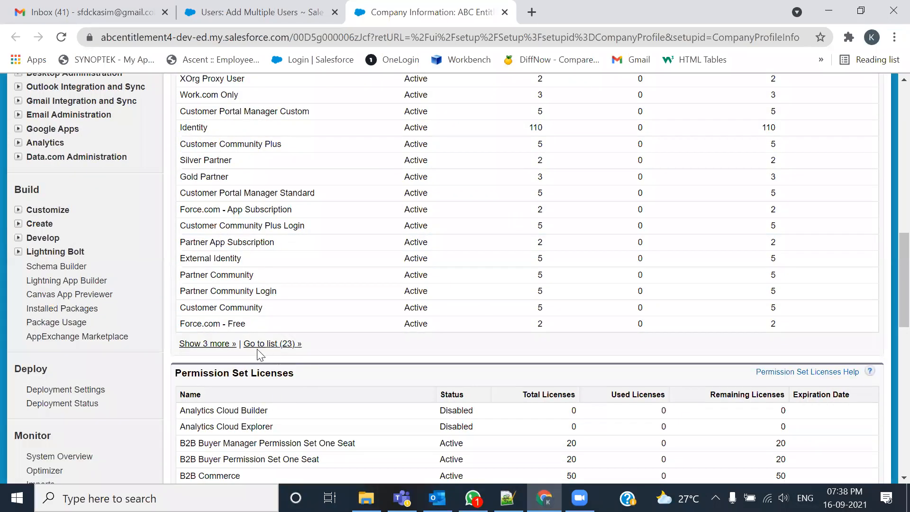
{"action": "left_click", "coordinate": [211, 347]}
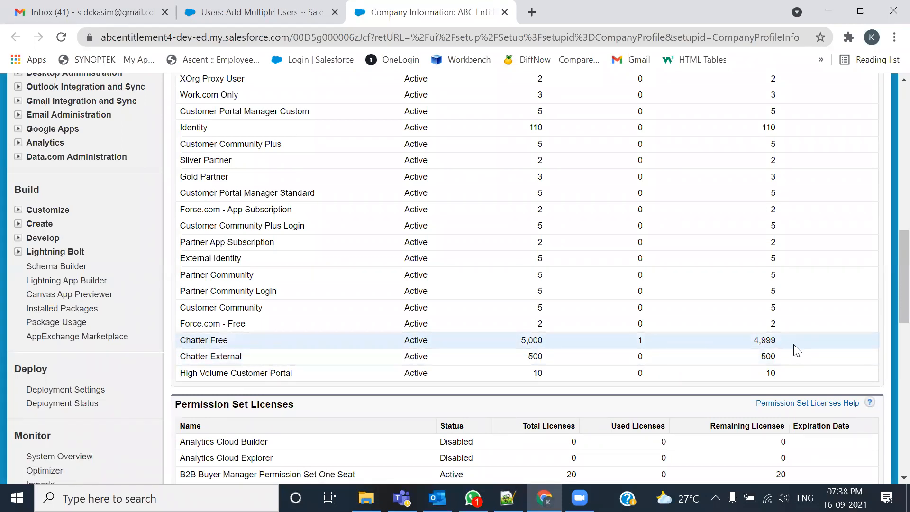
Return to the Add Multiple Users page and choose the Chatter Free user license to bring up the new-user entry forms
{"action": "left_click", "coordinate": [293, 6]}
{"action": "scroll", "coordinate": [372, 308], "scroll_direction": "up", "scroll_amount": 8}
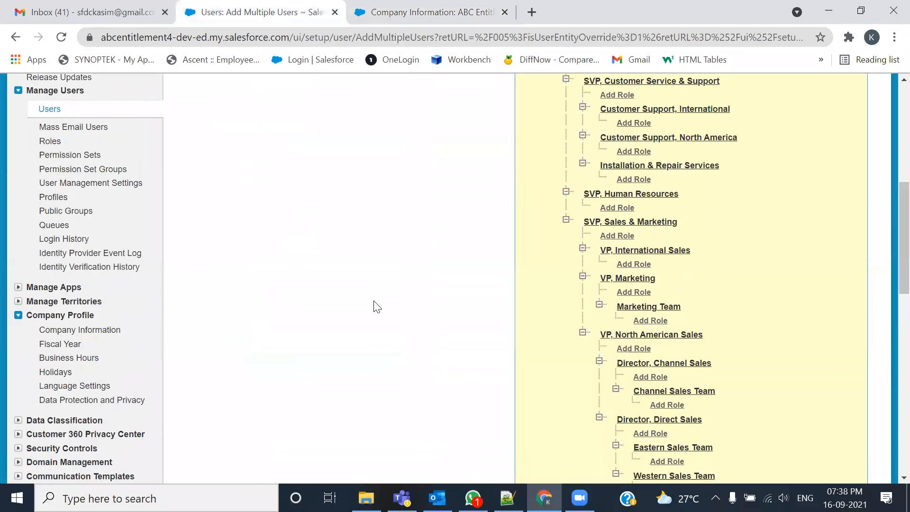
{"action": "left_click", "coordinate": [363, 198]}
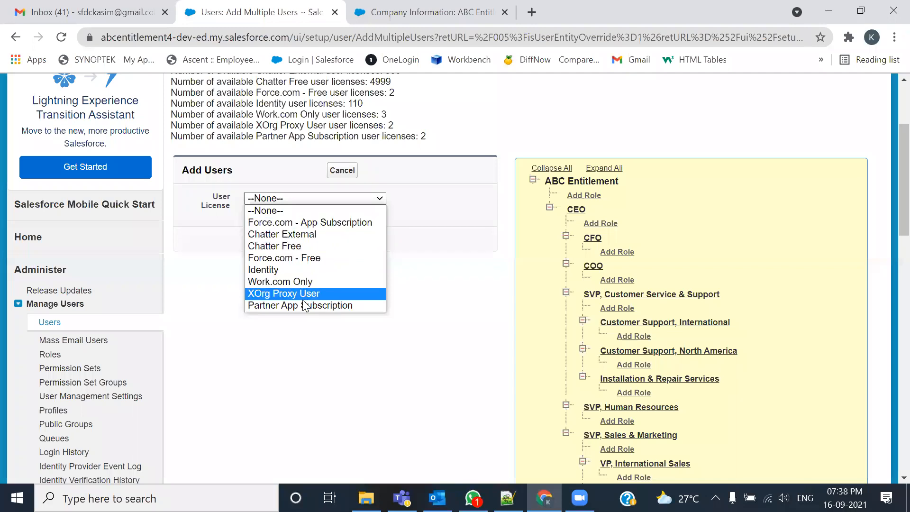
{"action": "left_click", "coordinate": [299, 246]}
{"action": "scroll", "coordinate": [384, 390], "scroll_direction": "down", "scroll_amount": 3}
{"action": "scroll", "coordinate": [384, 390], "scroll_direction": "down", "scroll_amount": 3}
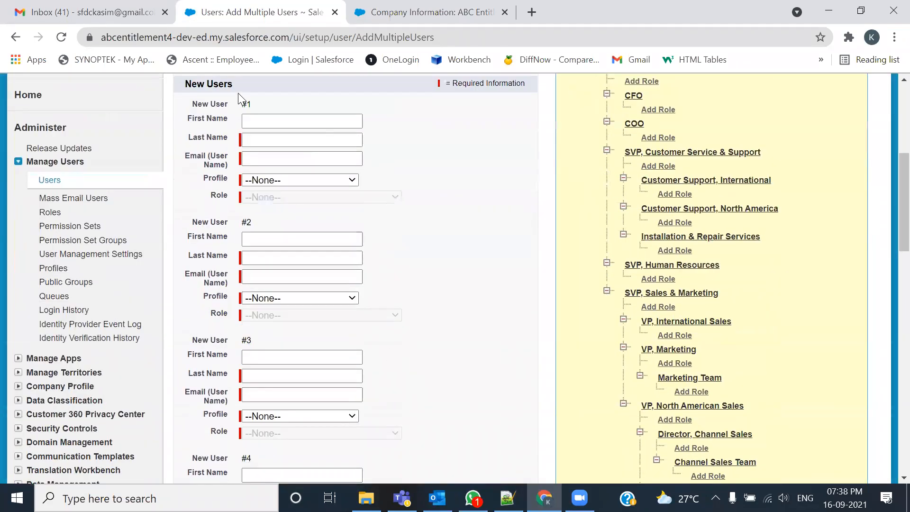
{"action": "scroll", "coordinate": [297, 369], "scroll_direction": "down", "scroll_amount": 9}
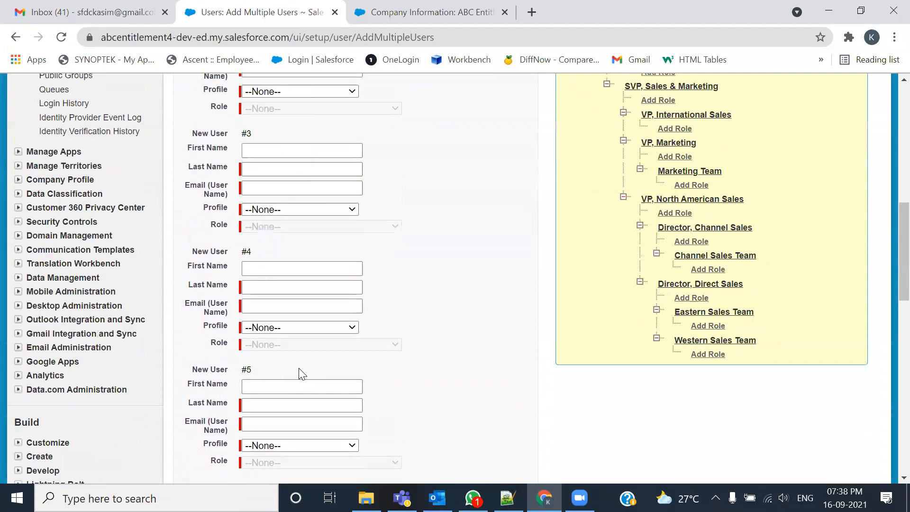
{"action": "scroll", "coordinate": [304, 374], "scroll_direction": "down", "scroll_amount": 9}
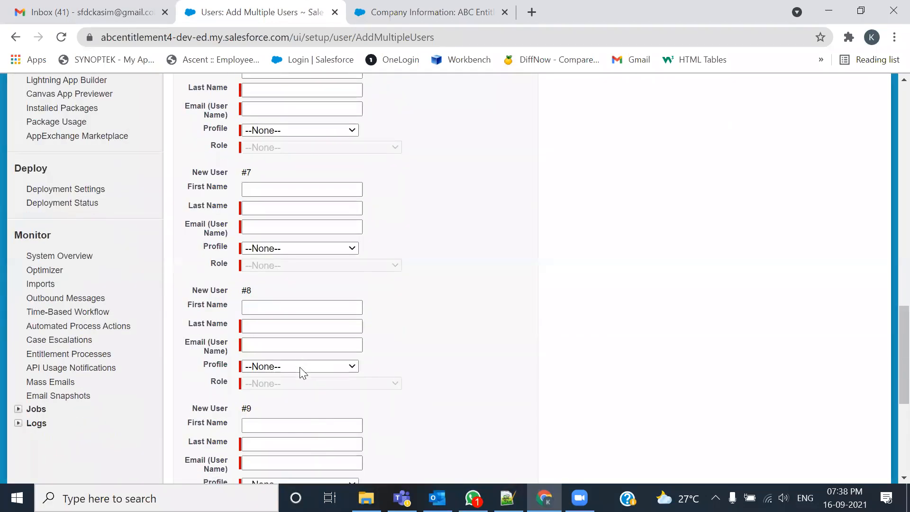
{"action": "scroll", "coordinate": [301, 374], "scroll_direction": "down", "scroll_amount": 2}
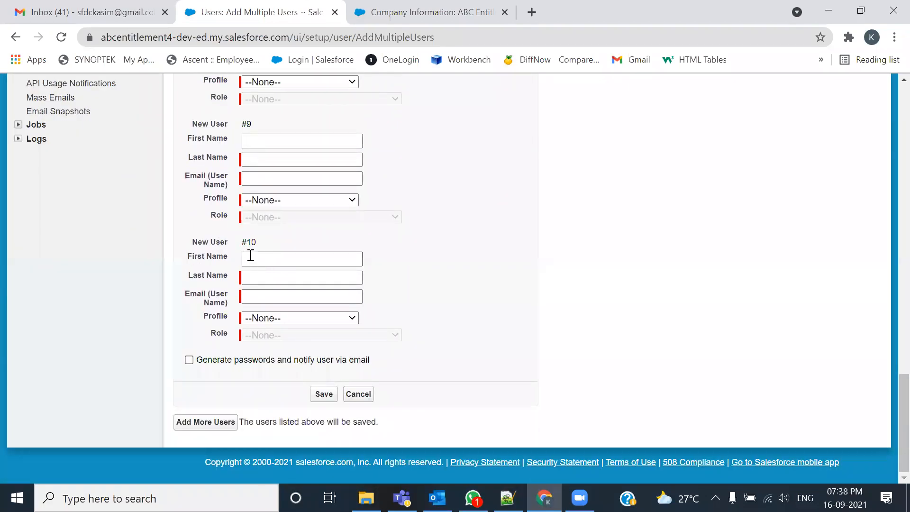
Examine the ten blank new-user entry forms and their required fields for the Chatter Free license, up to New User #10
{"action": "left_click_drag", "start_coordinate": [260, 243], "coordinate": [187, 238]}
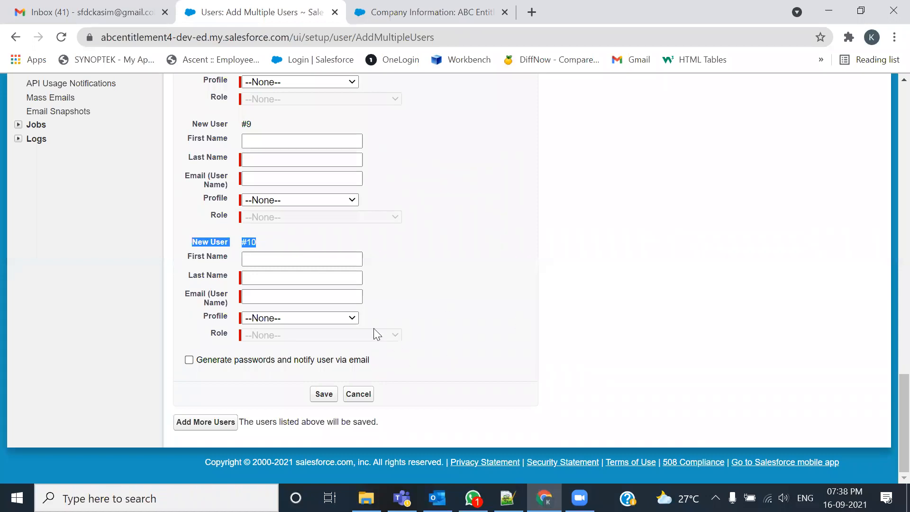
{"action": "scroll", "coordinate": [317, 272], "scroll_direction": "up", "scroll_amount": 4}
{"action": "scroll", "coordinate": [318, 274], "scroll_direction": "up", "scroll_amount": 18}
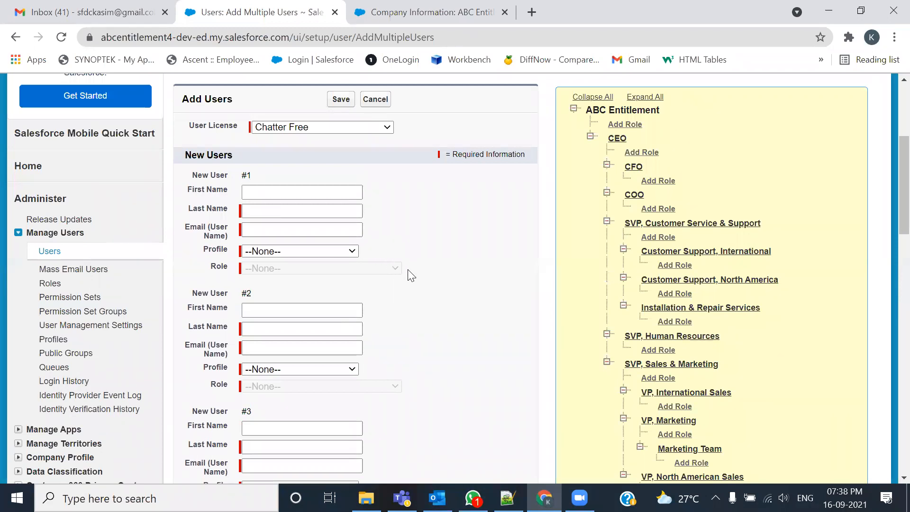
{"action": "scroll", "coordinate": [412, 275], "scroll_direction": "down", "scroll_amount": 9}
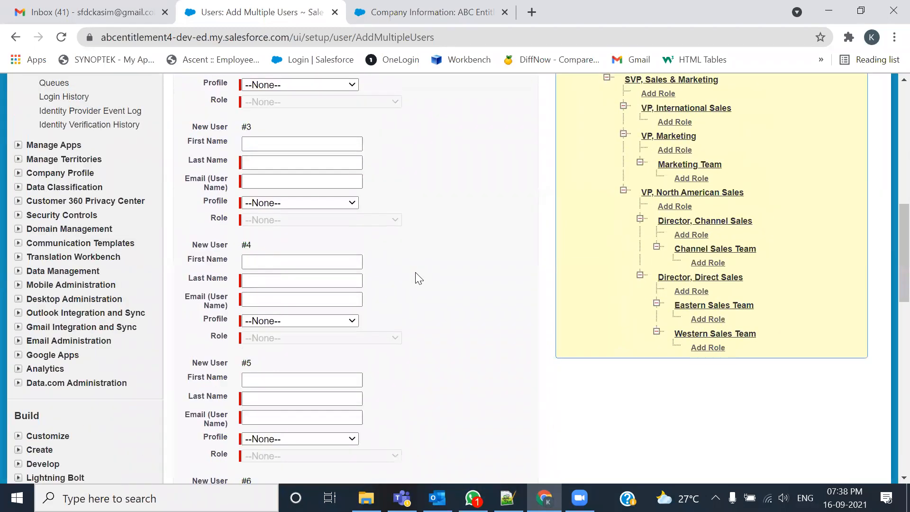
{"action": "scroll", "coordinate": [417, 273], "scroll_direction": "down", "scroll_amount": 8}
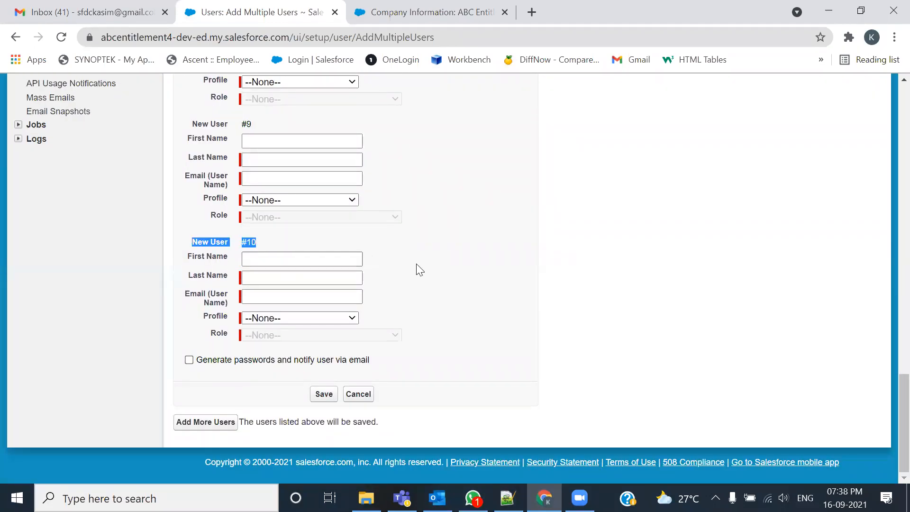
{"action": "scroll", "coordinate": [421, 277], "scroll_direction": "up", "scroll_amount": 15}
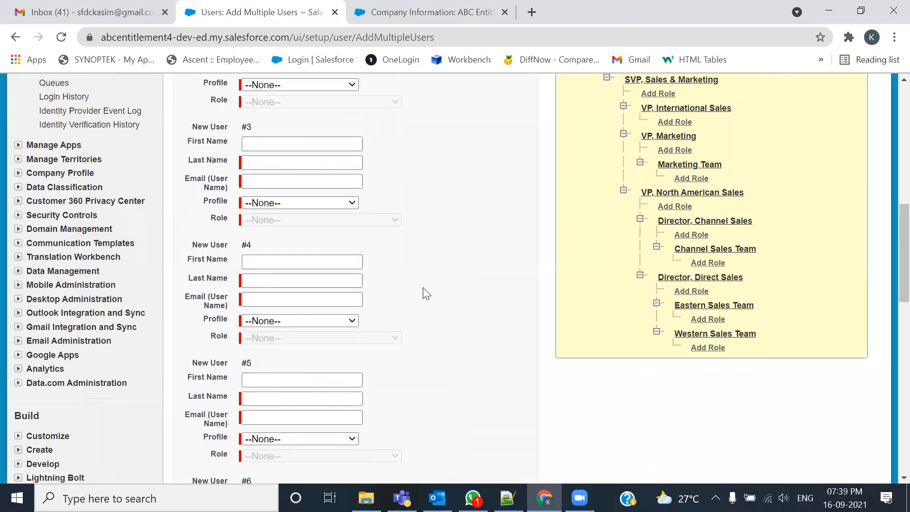
{"action": "scroll", "coordinate": [422, 289], "scroll_direction": "up", "scroll_amount": 9}
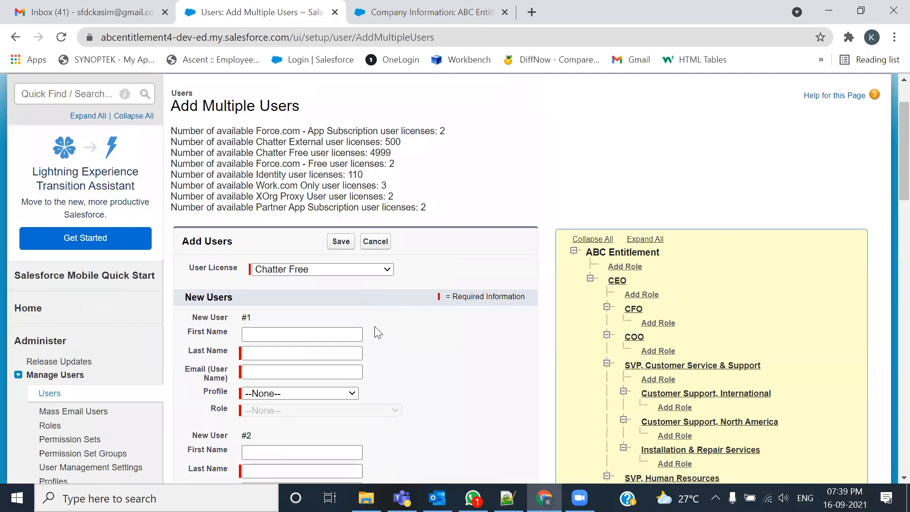
Cancel the current user entry and restart Add Multiple Users from the All Users list with the Chatter Free license
{"action": "left_click", "coordinate": [387, 248]}
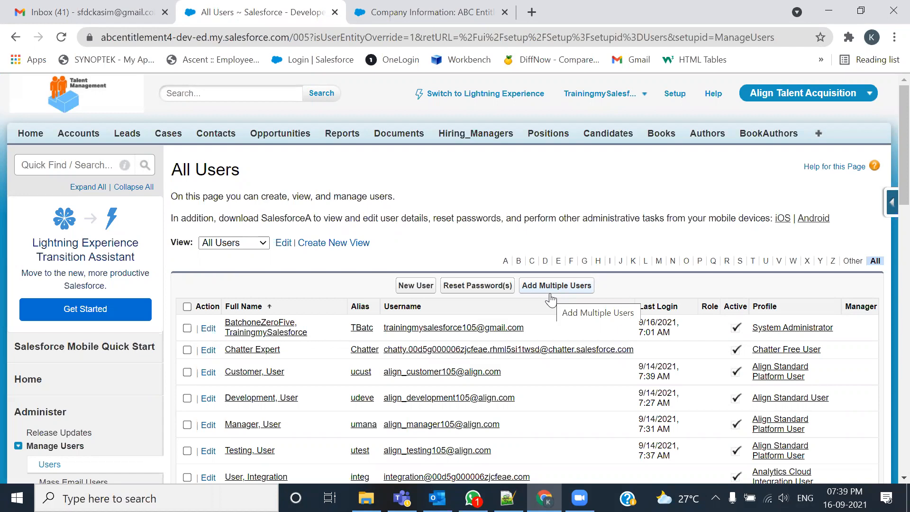
{"action": "left_click", "coordinate": [551, 295]}
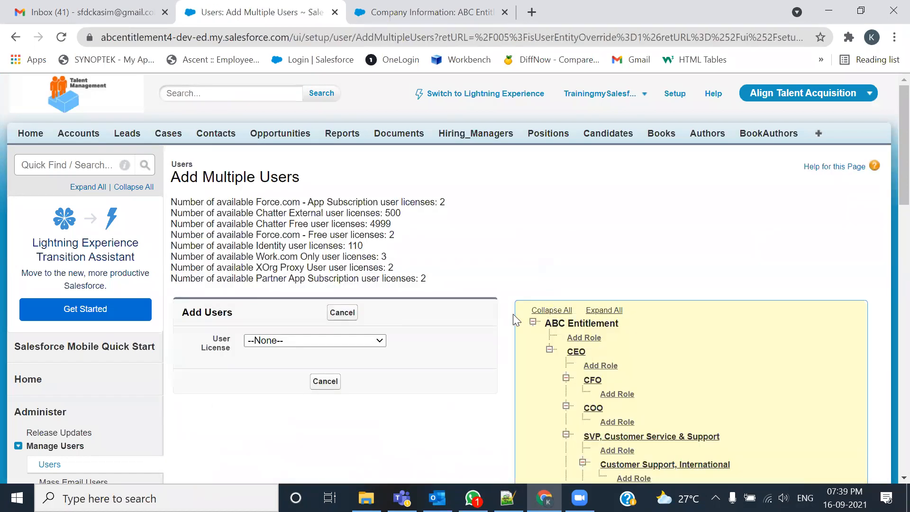
{"action": "left_click", "coordinate": [349, 339]}
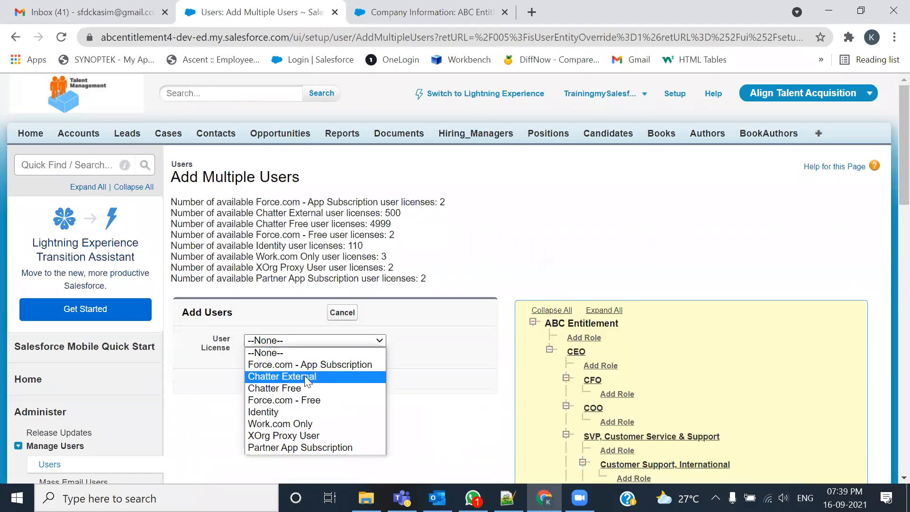
{"action": "left_click", "coordinate": [292, 390]}
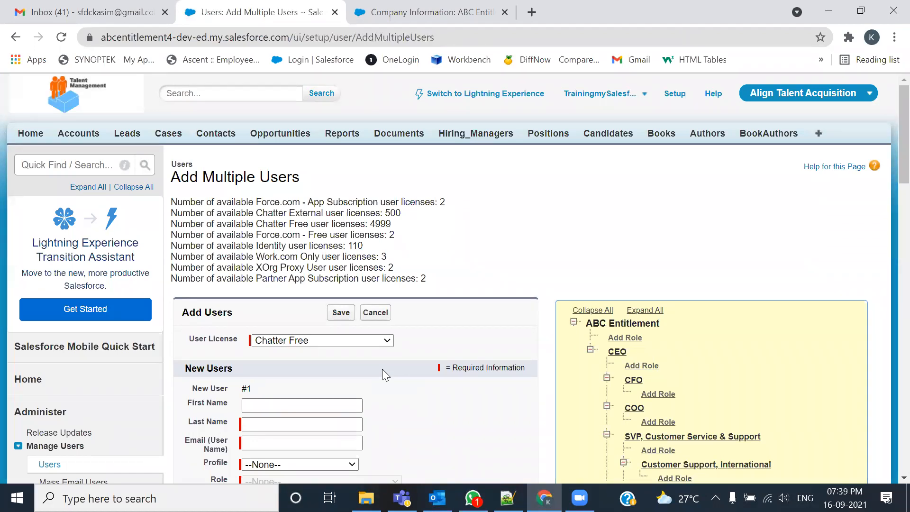
{"action": "scroll", "coordinate": [382, 368], "scroll_direction": "down", "scroll_amount": 1}
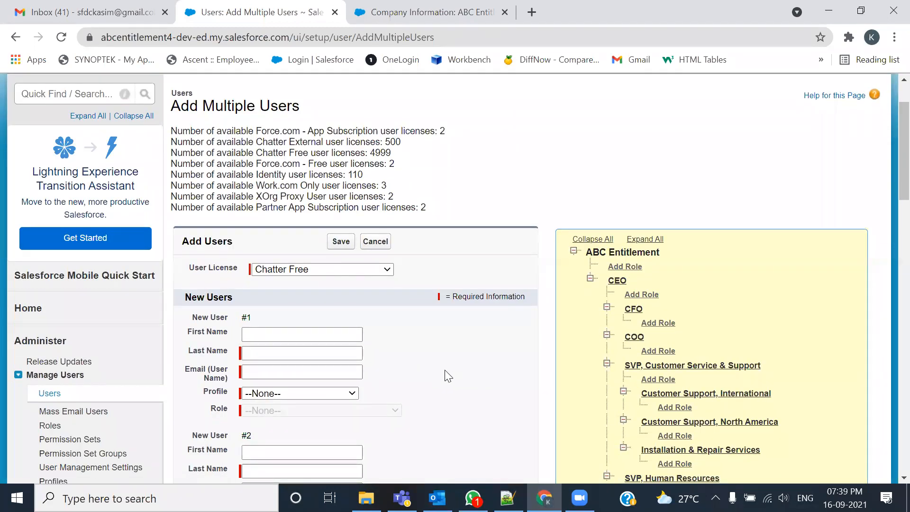
Examine the available license counts, particularly Chatter Free, and compare them with the number of blank new-user entry forms
{"action": "double_click", "coordinate": [380, 153]}
{"action": "left_click_drag", "start_coordinate": [450, 131], "coordinate": [367, 152]}
{"action": "left_click_drag", "start_coordinate": [436, 209], "coordinate": [168, 134]}
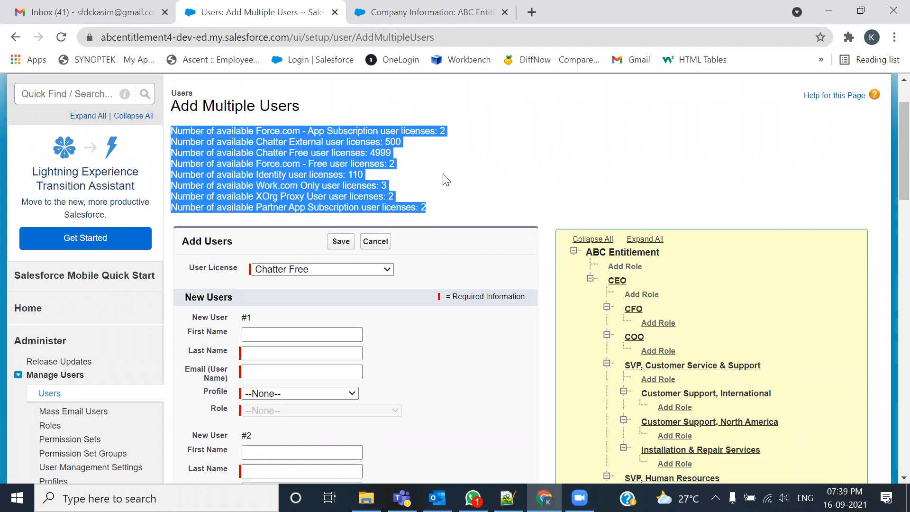
{"action": "left_click", "coordinate": [432, 194]}
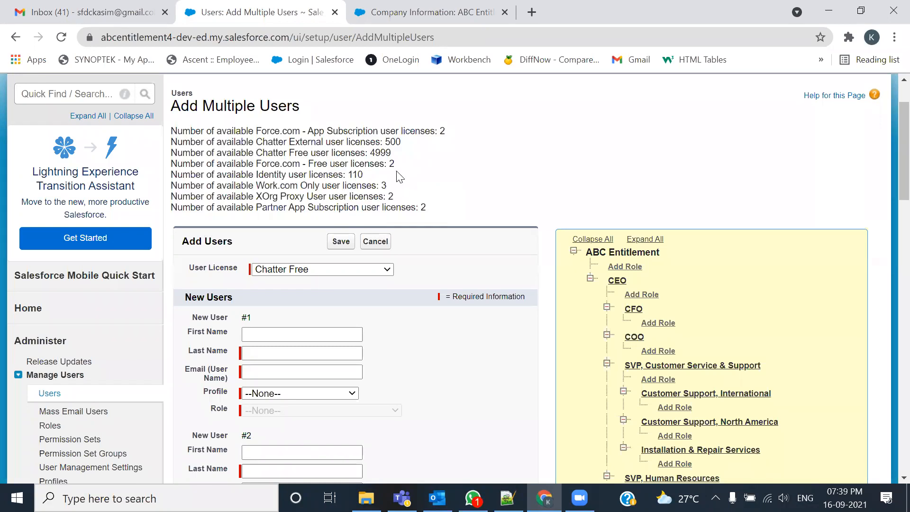
{"action": "left_click_drag", "start_coordinate": [391, 152], "coordinate": [370, 152]}
{"action": "left_click_drag", "start_coordinate": [255, 152], "coordinate": [315, 152]}
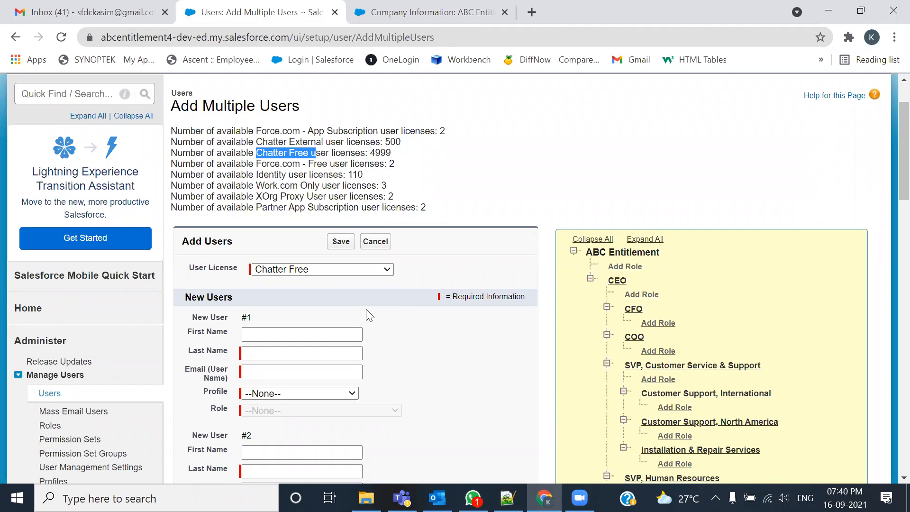
{"action": "scroll", "coordinate": [375, 320], "scroll_direction": "down", "scroll_amount": 15}
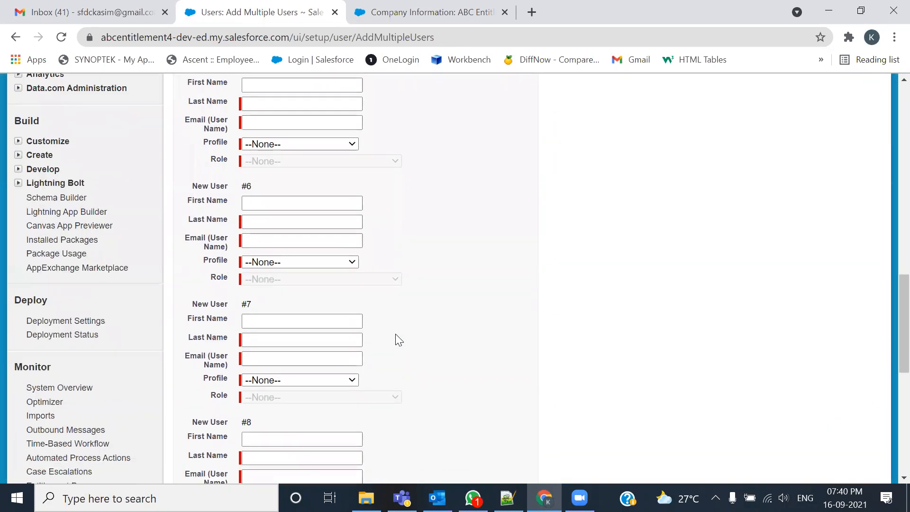
{"action": "scroll", "coordinate": [395, 339], "scroll_direction": "down", "scroll_amount": 9}
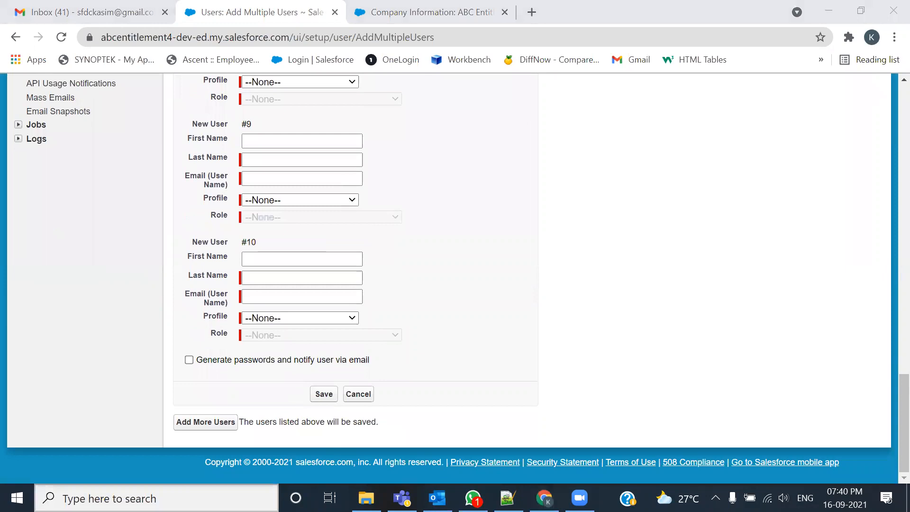
Search Windows for the Calculator app and open it
{"action": "key", "text": "super"}
{"action": "type", "text": "ca;lu"}
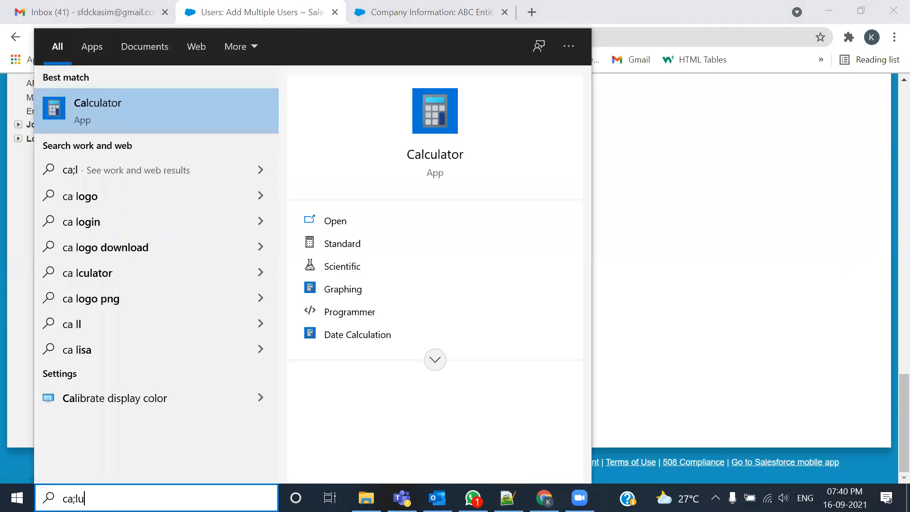
{"action": "key", "text": "BackSpace"}
{"action": "key", "text": "BackSpace"}
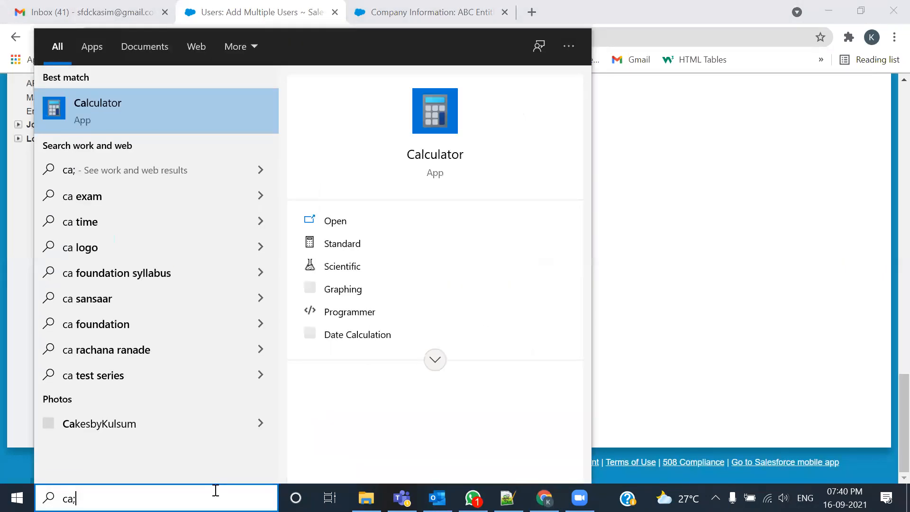
{"action": "key", "text": "BackSpace"}
{"action": "type", "text": "l"}
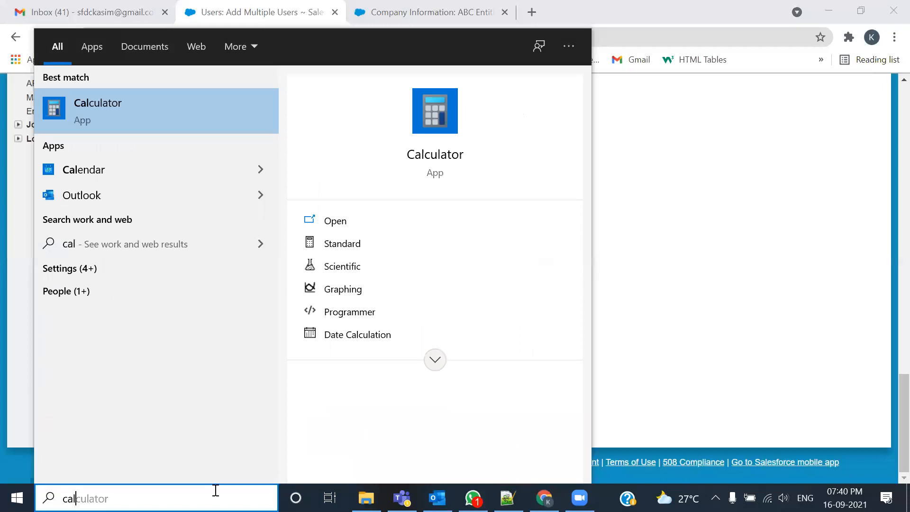
{"action": "left_click", "coordinate": [367, 211]}
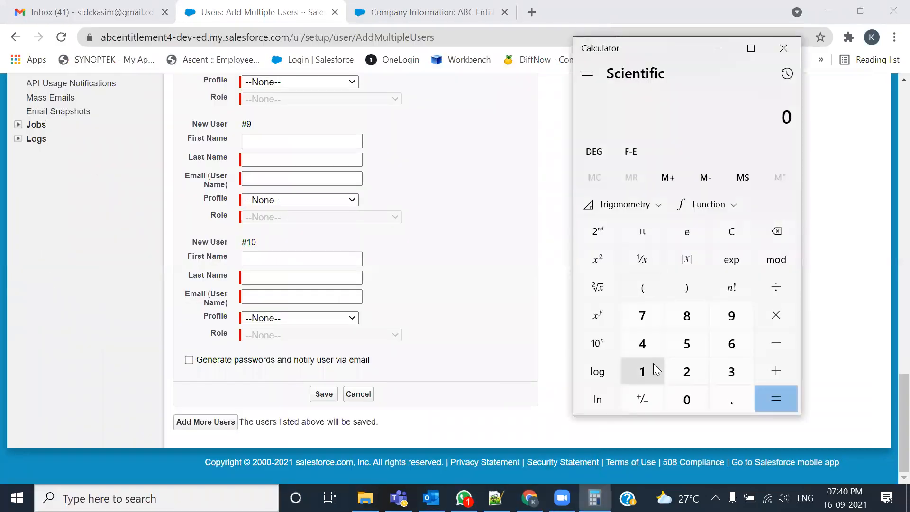
Divide 4000 by 10 in Calculator to work out the number of bulk-entry rounds needed, and close Calculator
{"action": "left_click", "coordinate": [643, 345]}
{"action": "triple_click", "coordinate": [682, 401]}
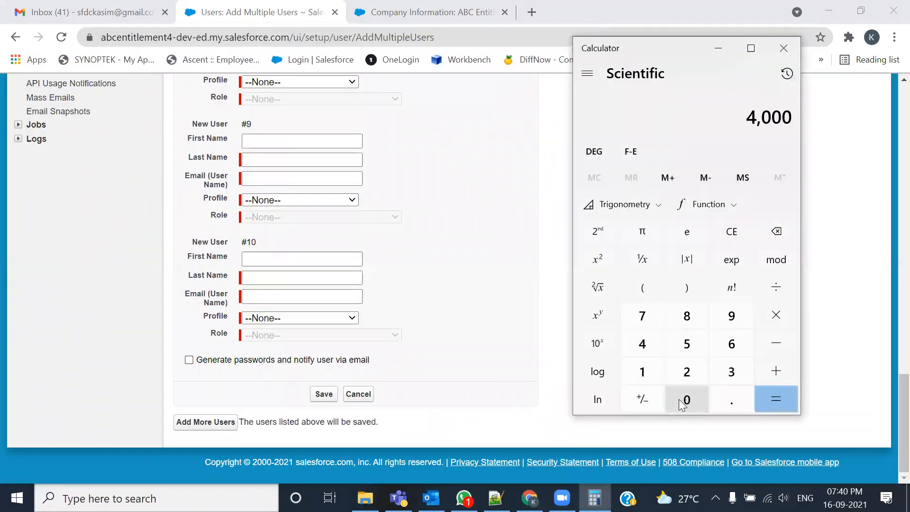
{"action": "left_click", "coordinate": [777, 293]}
{"action": "left_click", "coordinate": [642, 370]}
{"action": "left_click", "coordinate": [679, 401]}
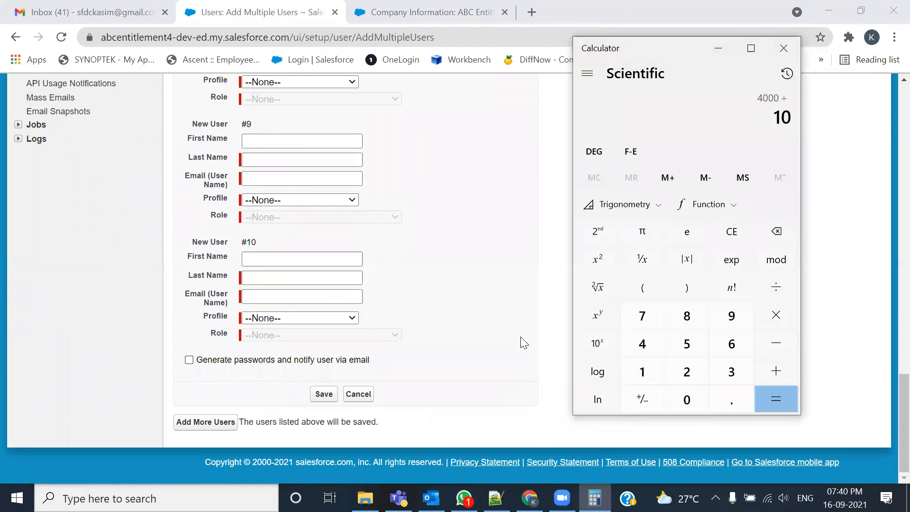
{"action": "left_click", "coordinate": [776, 398]}
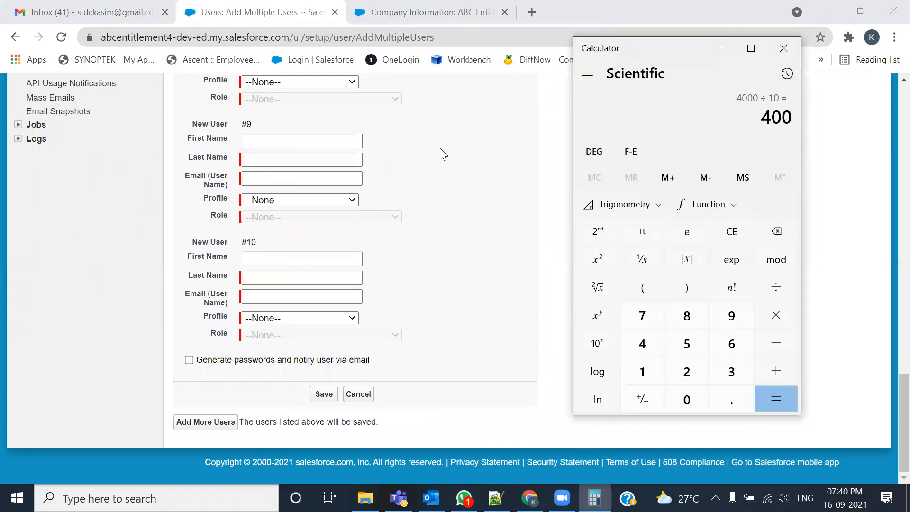
{"action": "left_click", "coordinate": [786, 51]}
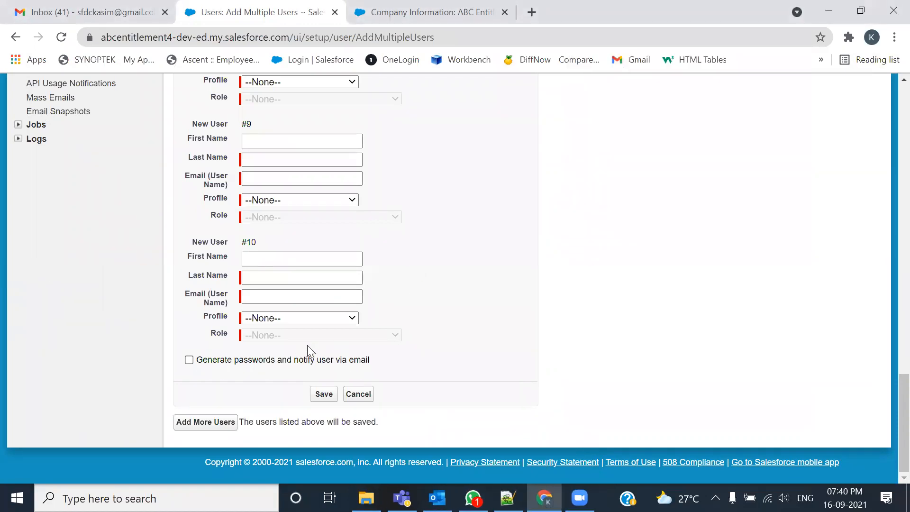
Review the whole Add Multiple Users page, from the available license counts through the New User #10 form and save options
{"action": "scroll", "coordinate": [406, 298], "scroll_direction": "up", "scroll_amount": 20}
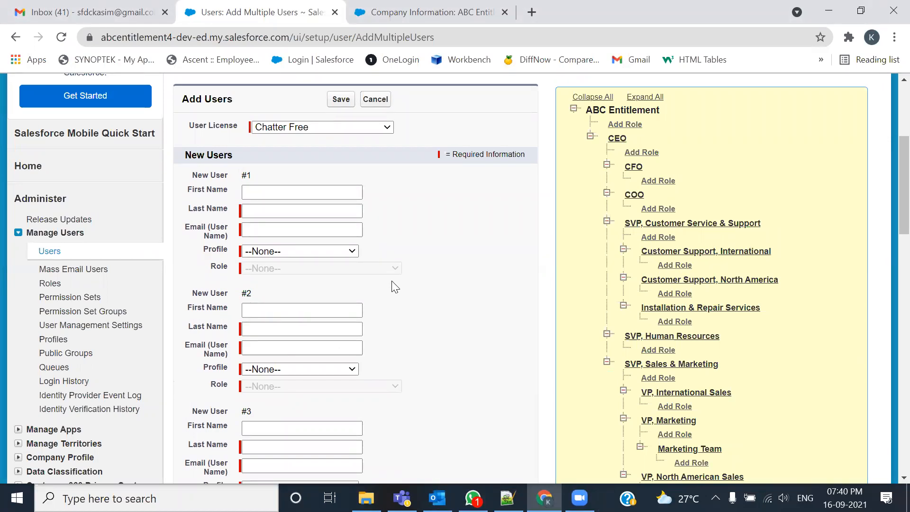
{"action": "scroll", "coordinate": [395, 292], "scroll_direction": "down", "scroll_amount": 3}
{"action": "scroll", "coordinate": [401, 301], "scroll_direction": "up", "scroll_amount": 8}
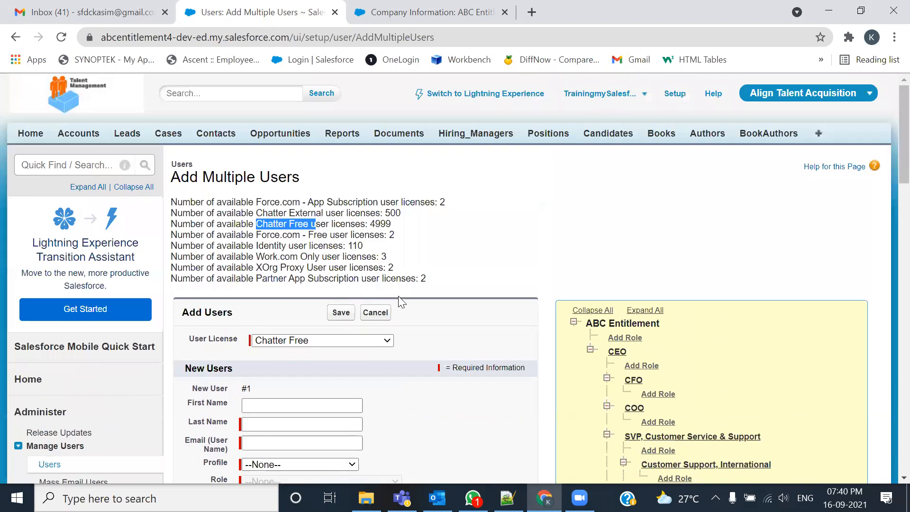
{"action": "scroll", "coordinate": [381, 361], "scroll_direction": "down", "scroll_amount": 9}
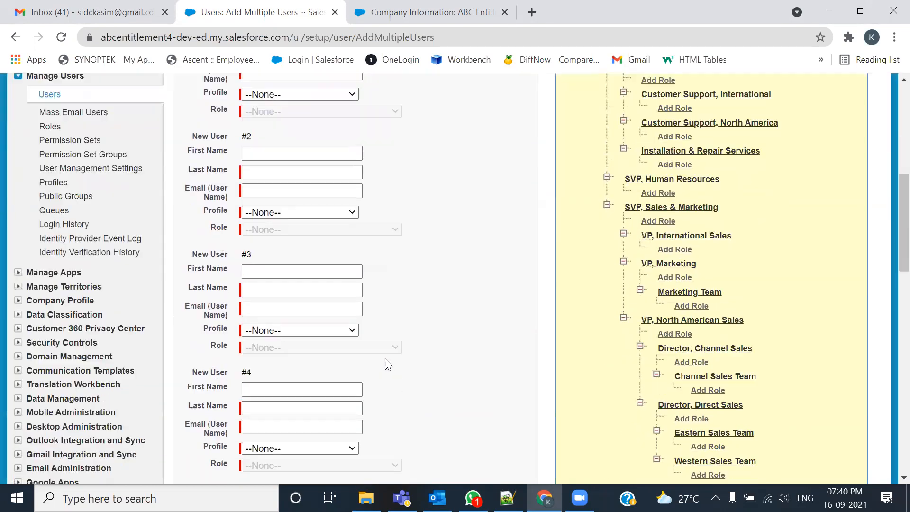
{"action": "scroll", "coordinate": [385, 358], "scroll_direction": "down", "scroll_amount": 10}
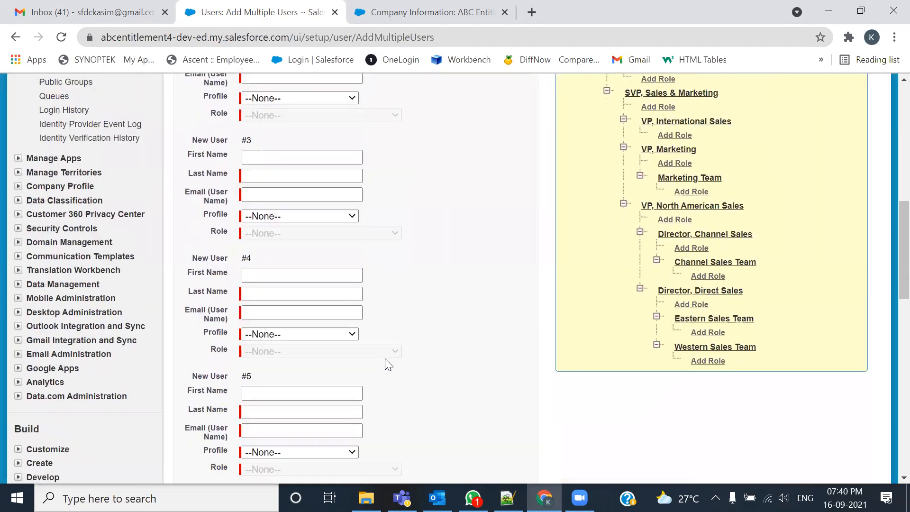
{"action": "scroll", "coordinate": [391, 360], "scroll_direction": "down", "scroll_amount": 3}
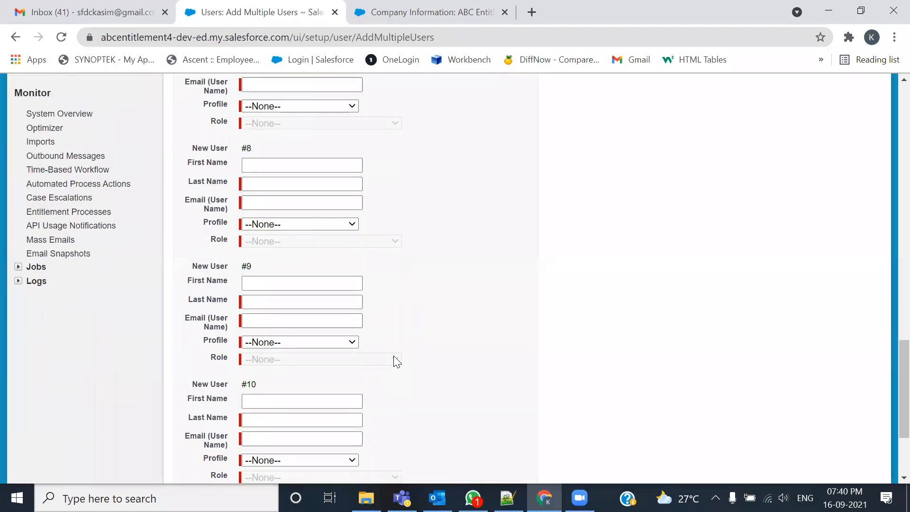
{"action": "scroll", "coordinate": [398, 360], "scroll_direction": "down", "scroll_amount": 3}
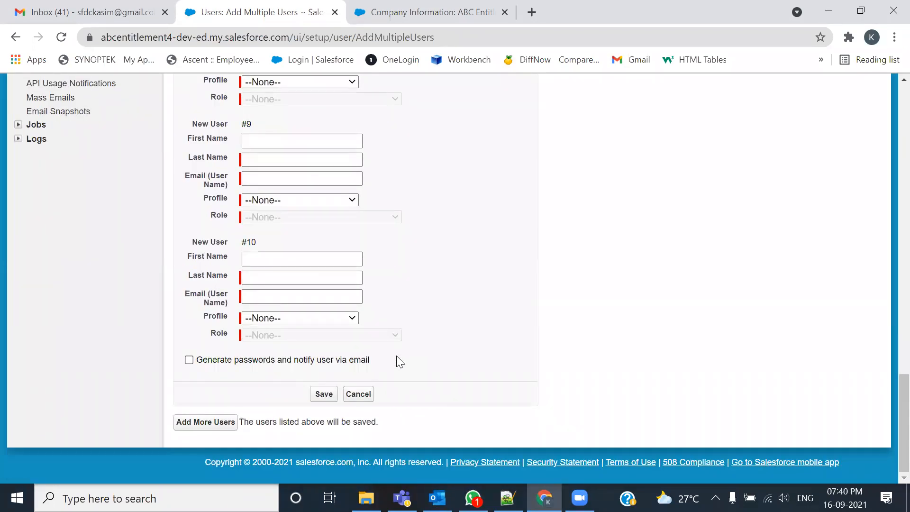
{"action": "scroll", "coordinate": [397, 358], "scroll_direction": "up", "scroll_amount": 20}
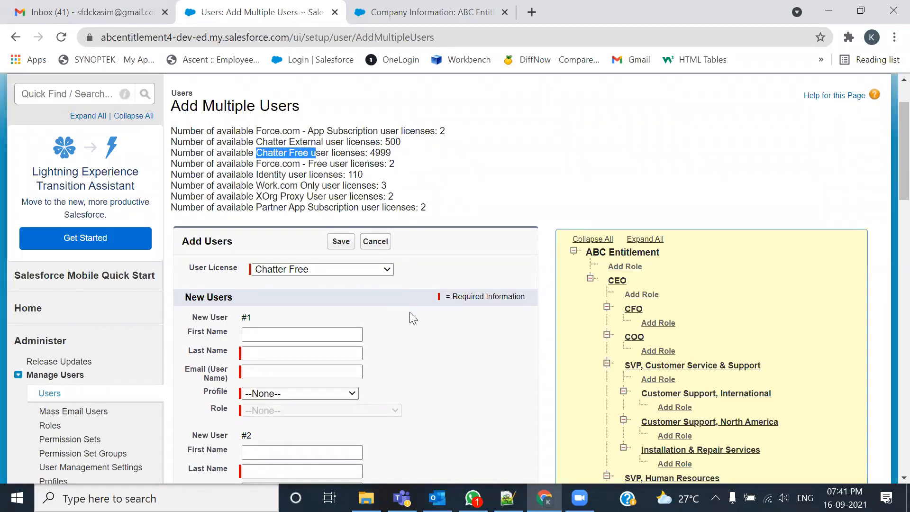
Cancel the blank entry forms, start Add Multiple Users again from the All Users list, and choose the Chatter Free license
{"action": "left_click", "coordinate": [374, 242]}
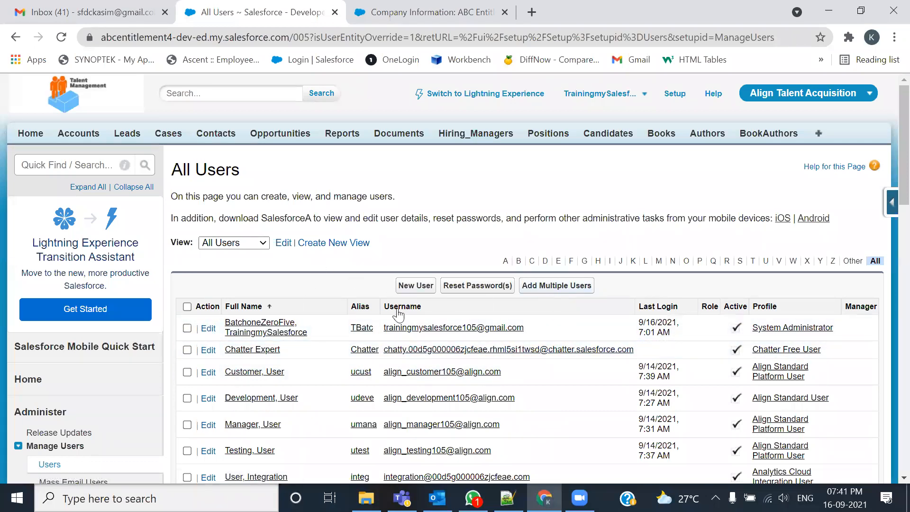
{"action": "scroll", "coordinate": [481, 201], "scroll_direction": "down", "scroll_amount": 1}
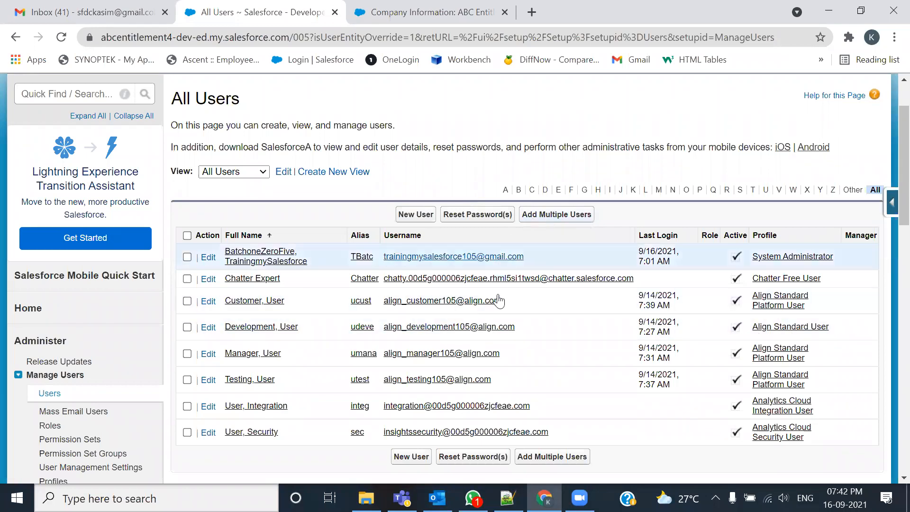
{"action": "left_click", "coordinate": [552, 214]}
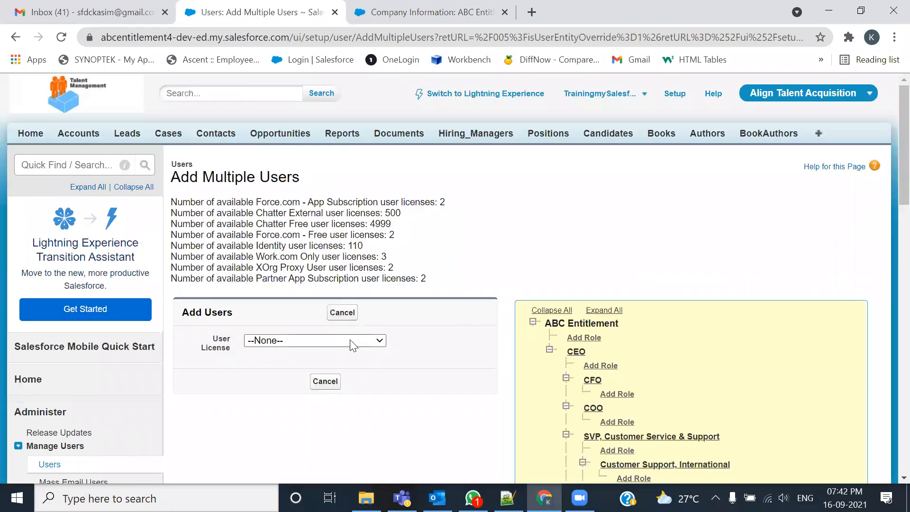
{"action": "left_click", "coordinate": [350, 340]}
{"action": "left_click", "coordinate": [322, 388]}
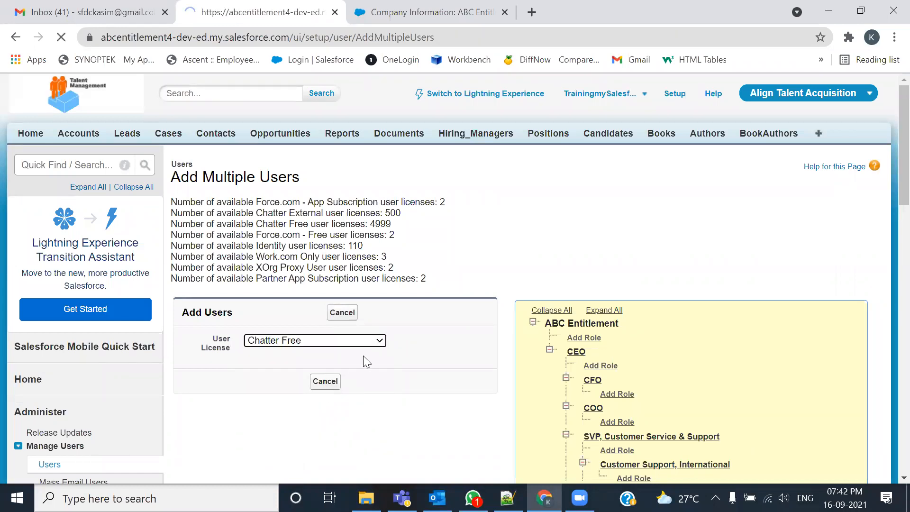
Look through the available user licenses on the Add Multiple Users form, and cancel back to the All Users list
{"action": "scroll", "coordinate": [378, 348], "scroll_direction": "down", "scroll_amount": 5}
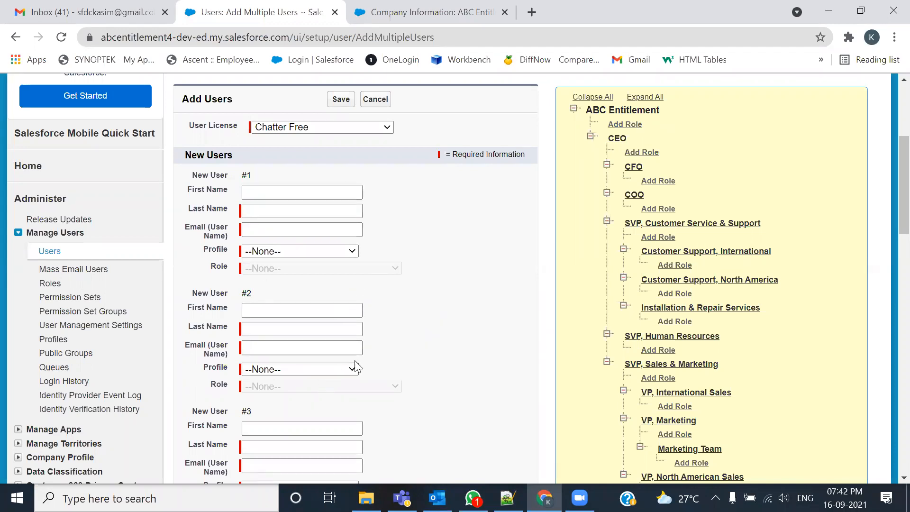
{"action": "left_click", "coordinate": [372, 128]}
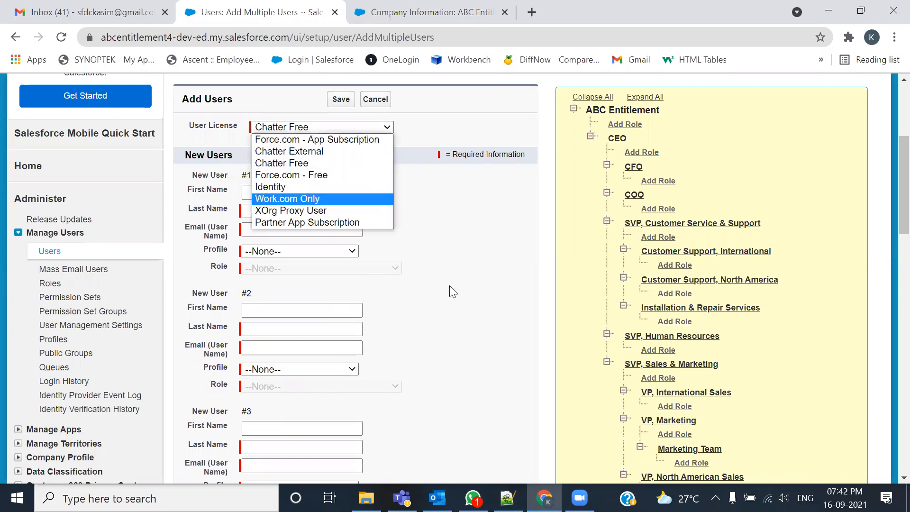
{"action": "left_click", "coordinate": [483, 287]}
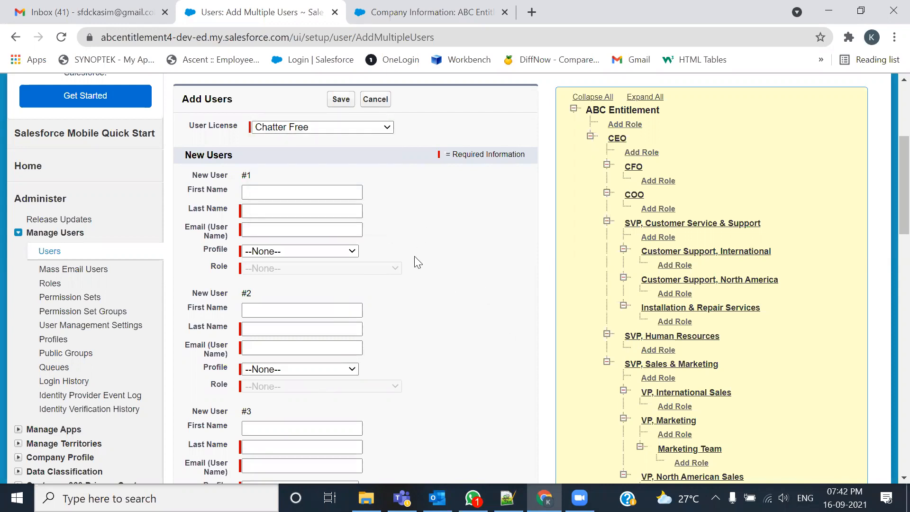
{"action": "left_click", "coordinate": [378, 109]}
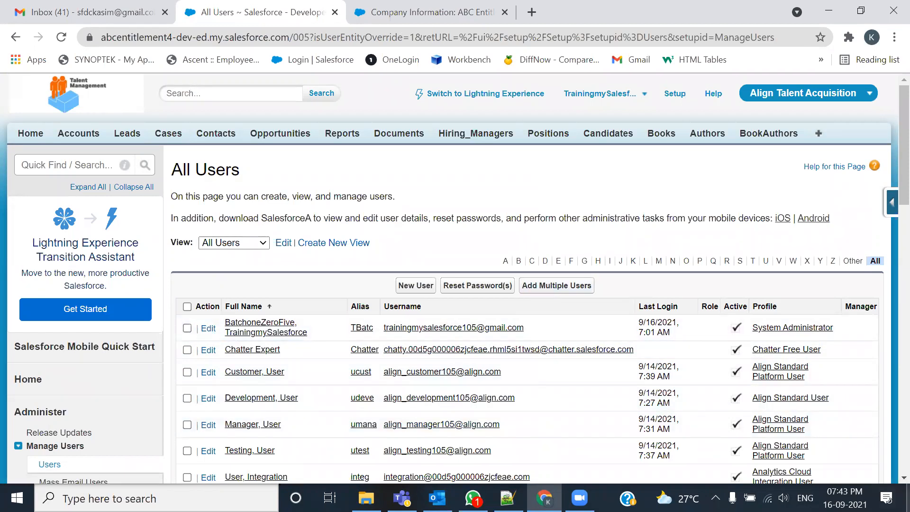
Show the Windows desktop and launch Data Loader 52.0.0
{"action": "key", "text": "super+d"}
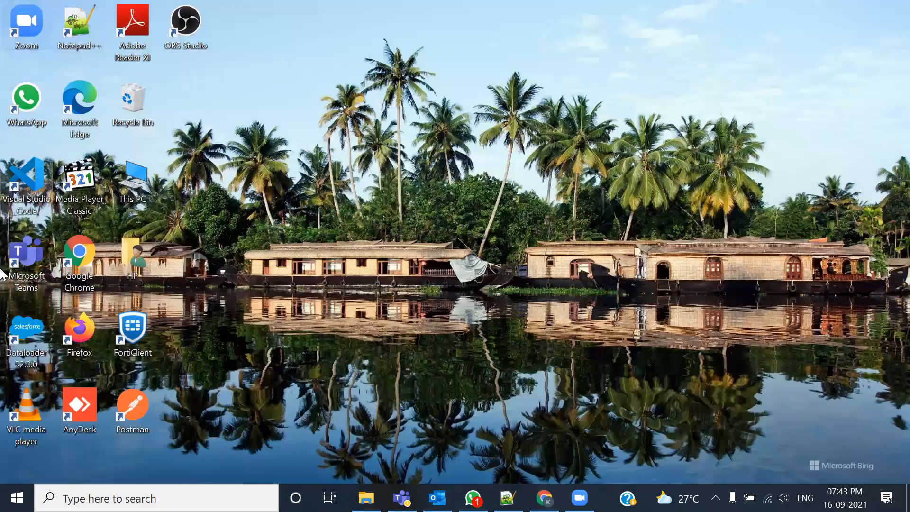
{"action": "left_click", "coordinate": [26, 337]}
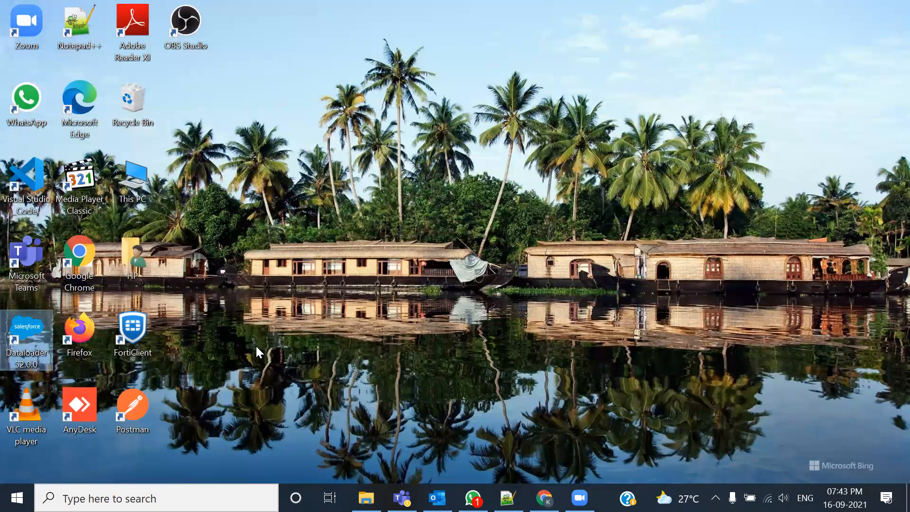
{"action": "key", "text": "Return"}
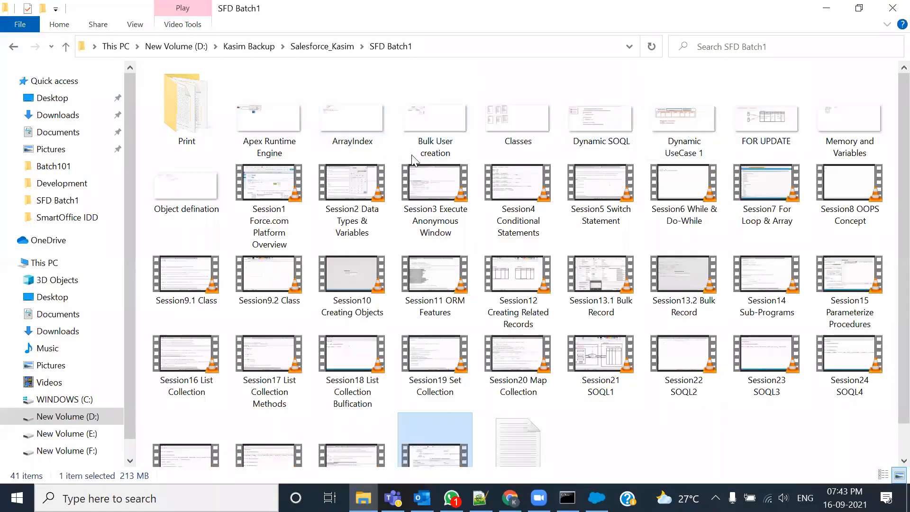
Switch to the Batch101 folder in File Explorer and look for the user creation diagram among its pictures
{"action": "left_click", "coordinate": [362, 46]}
{"action": "left_click", "coordinate": [377, 77]}
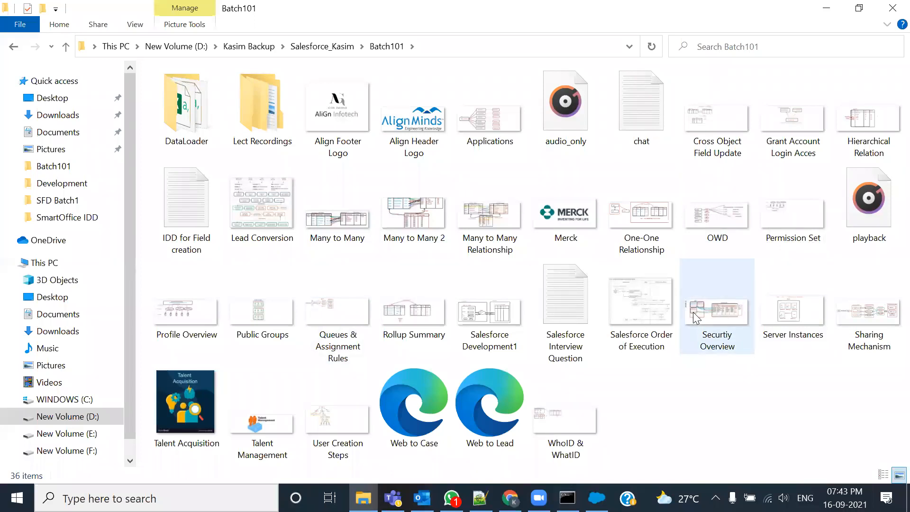
{"action": "double_click", "coordinate": [329, 424]}
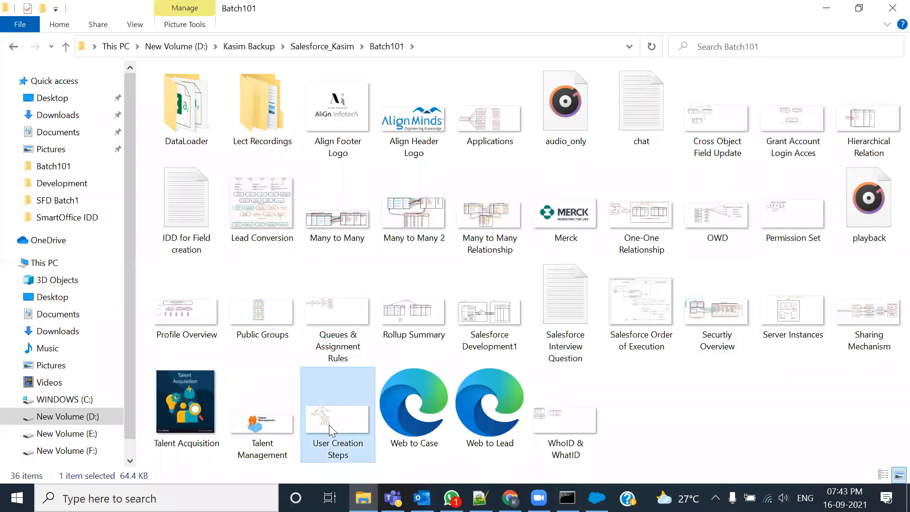
{"action": "right_click", "coordinate": [330, 429]}
{"action": "left_click", "coordinate": [643, 408]}
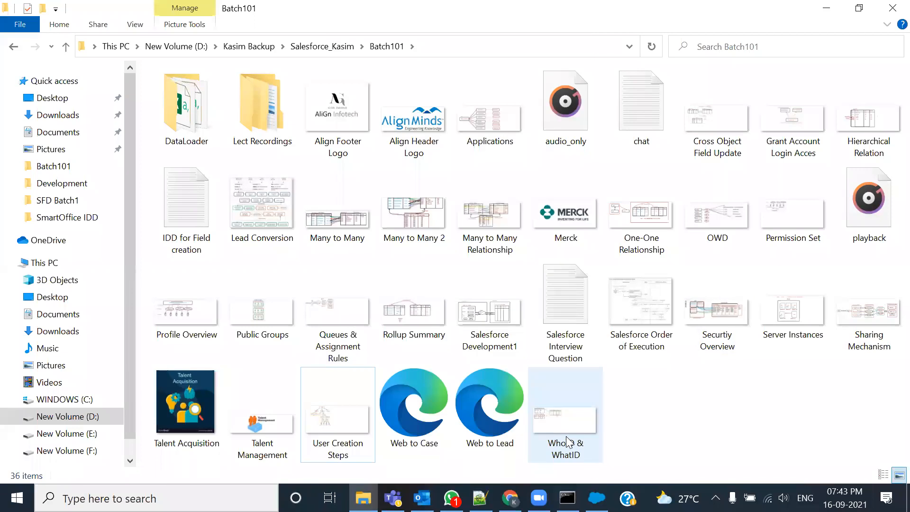
{"action": "left_click", "coordinate": [460, 336]}
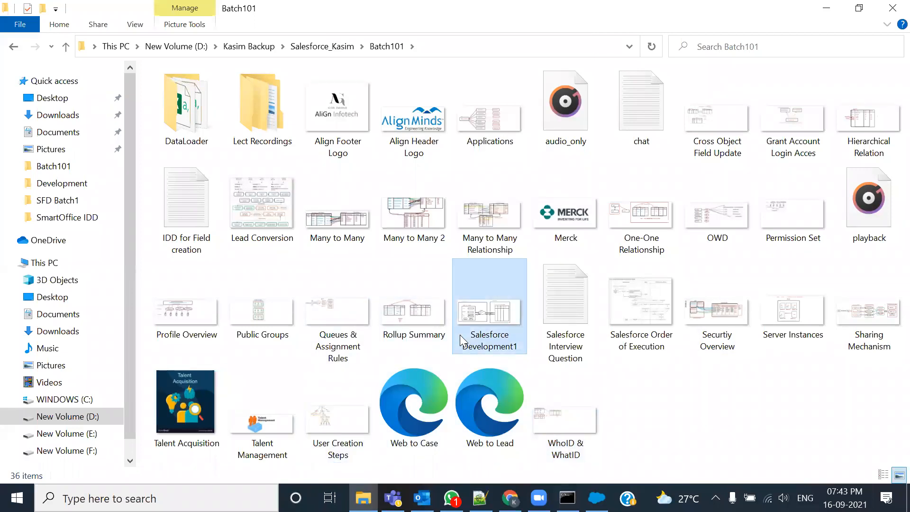
Open the Profile Overview picture in Paint and draw a red bracket beneath users U1 to U5
{"action": "key", "text": "p"}
{"action": "key", "text": "p"}
{"action": "key", "text": "p"}
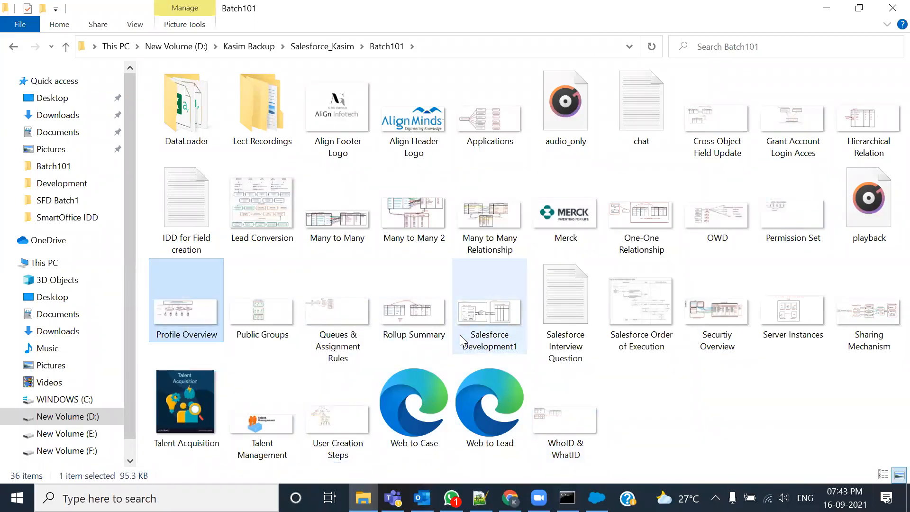
{"action": "right_click", "coordinate": [163, 299]}
{"action": "mouse_move", "coordinate": [403, 266]}
{"action": "left_click", "coordinate": [432, 268]}
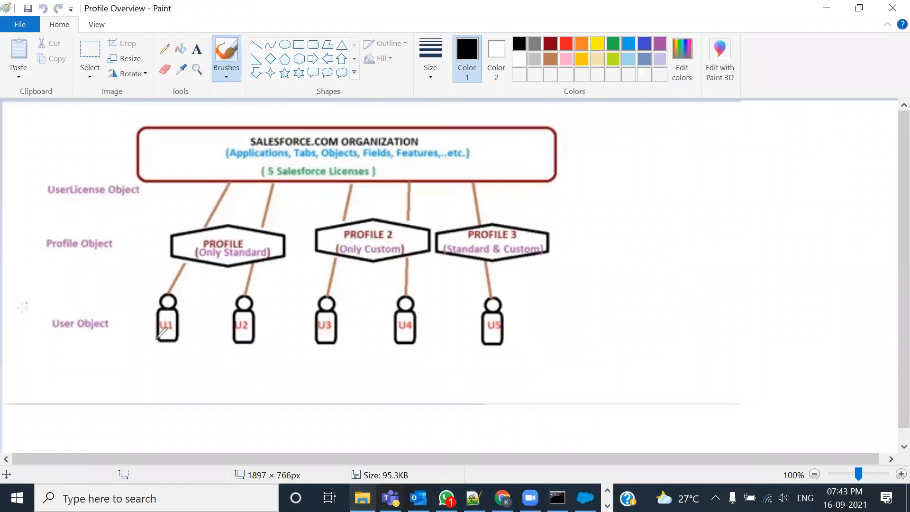
{"action": "left_click_drag", "start_coordinate": [156, 340], "coordinate": [531, 341]}
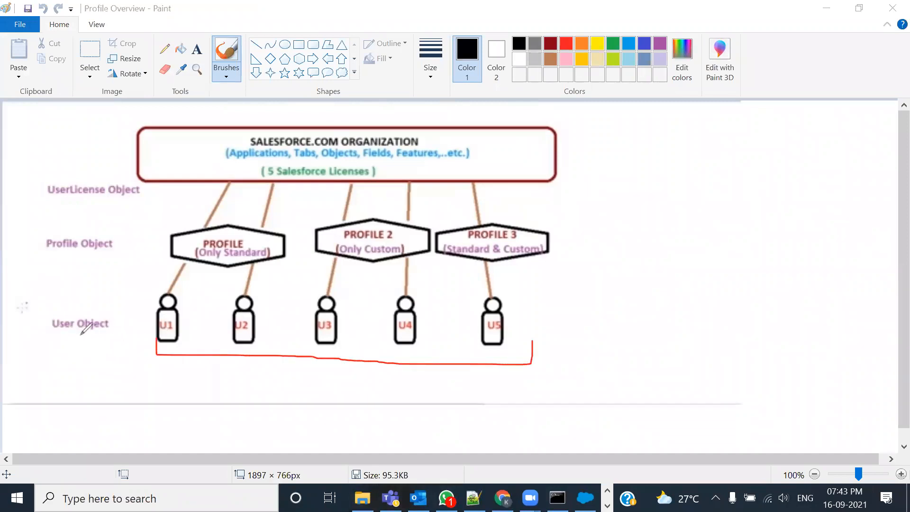
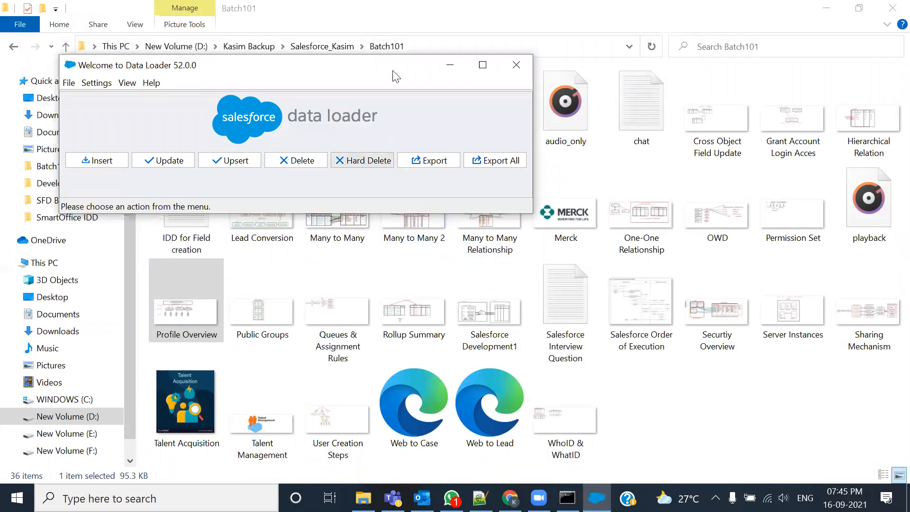
Reposition the Data Loader window and bring the Salesforce All Users page up behind it
{"action": "left_click_drag", "start_coordinate": [358, 76], "coordinate": [581, 84]}
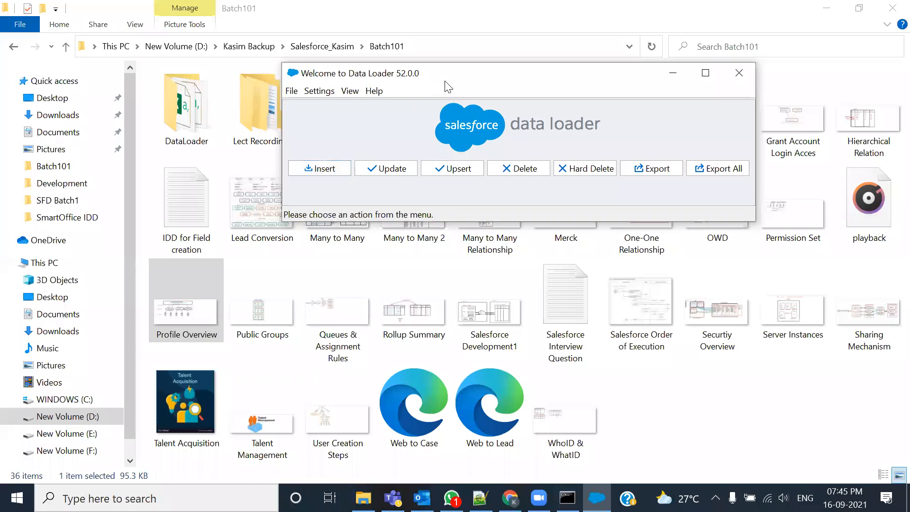
{"action": "left_click_drag", "start_coordinate": [453, 76], "coordinate": [434, 73]}
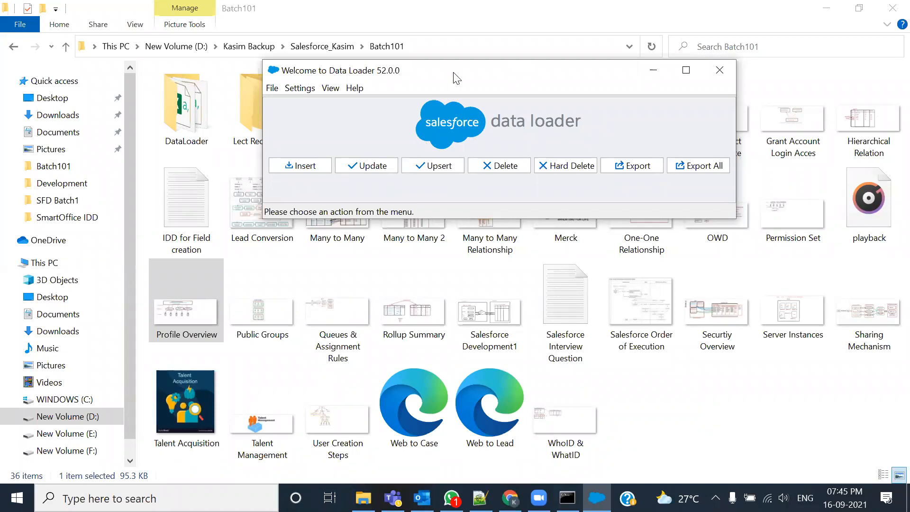
{"action": "left_click_drag", "start_coordinate": [456, 77], "coordinate": [449, 115]}
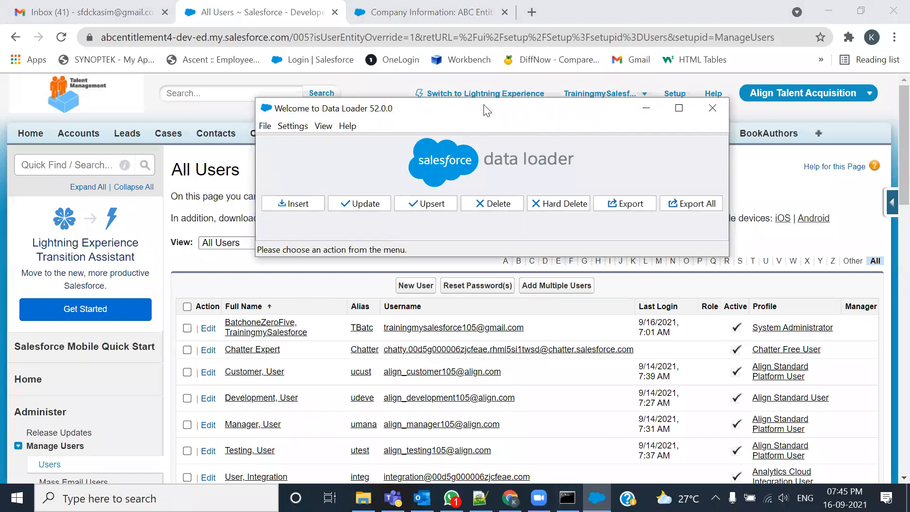
{"action": "left_click_drag", "start_coordinate": [484, 111], "coordinate": [440, 118]}
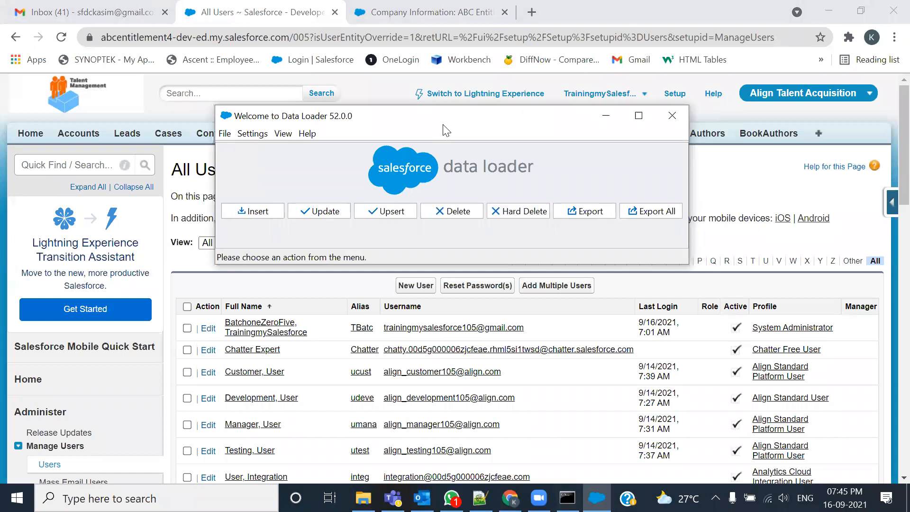
{"action": "left_click_drag", "start_coordinate": [439, 122], "coordinate": [445, 126]}
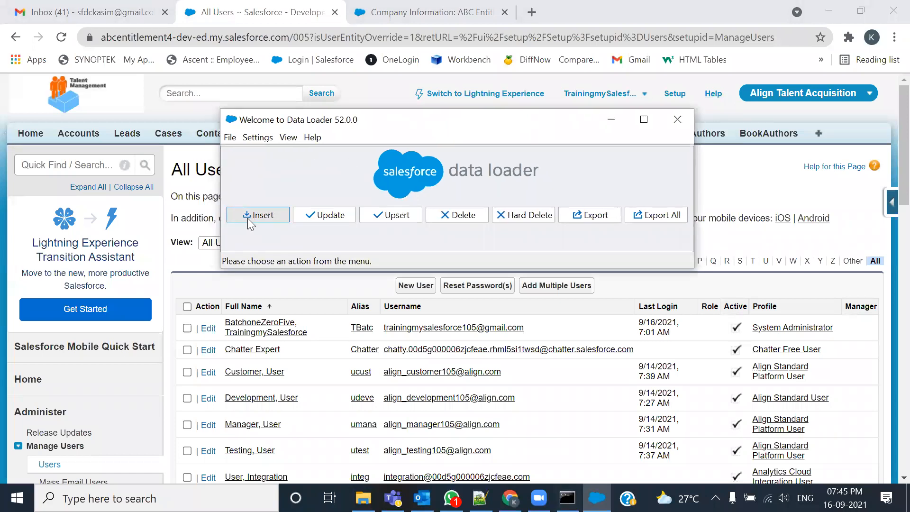
View the login options of Data Loader's Insert operation, cancel it, and close Data Loader
{"action": "left_click", "coordinate": [256, 219]}
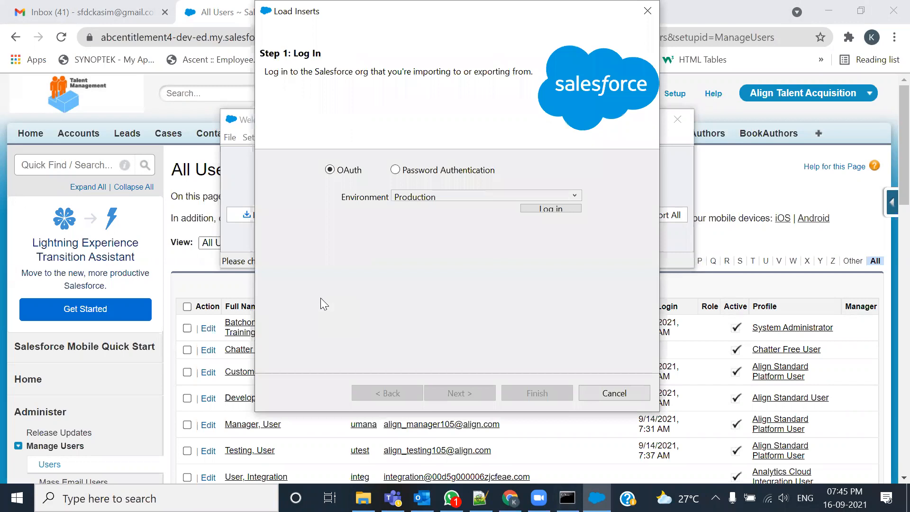
{"action": "left_click", "coordinate": [589, 394]}
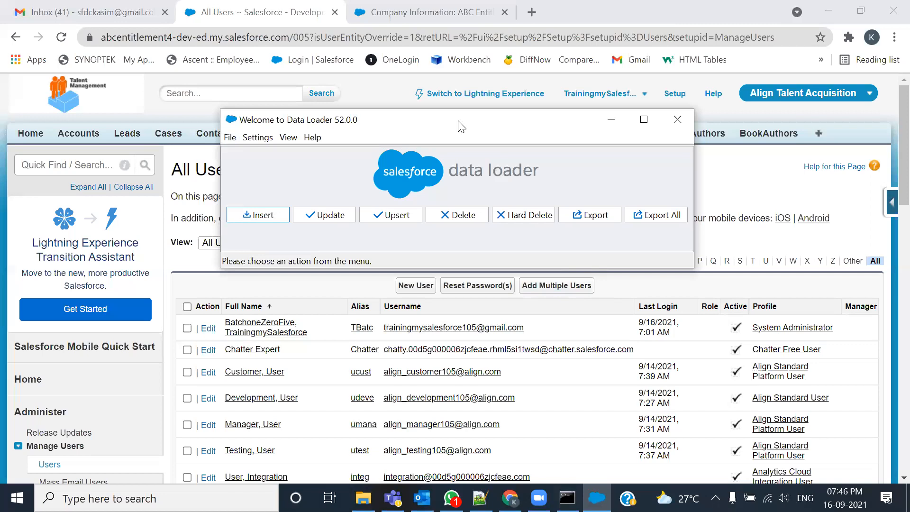
{"action": "left_click", "coordinate": [676, 119]}
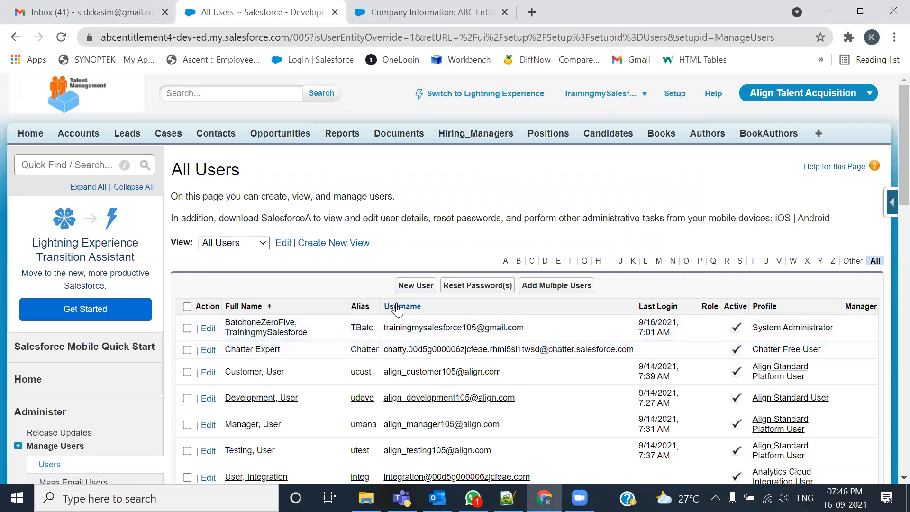
Switch to Gmail and open the inbox of the Salesforce training account
{"action": "left_click", "coordinate": [90, 11]}
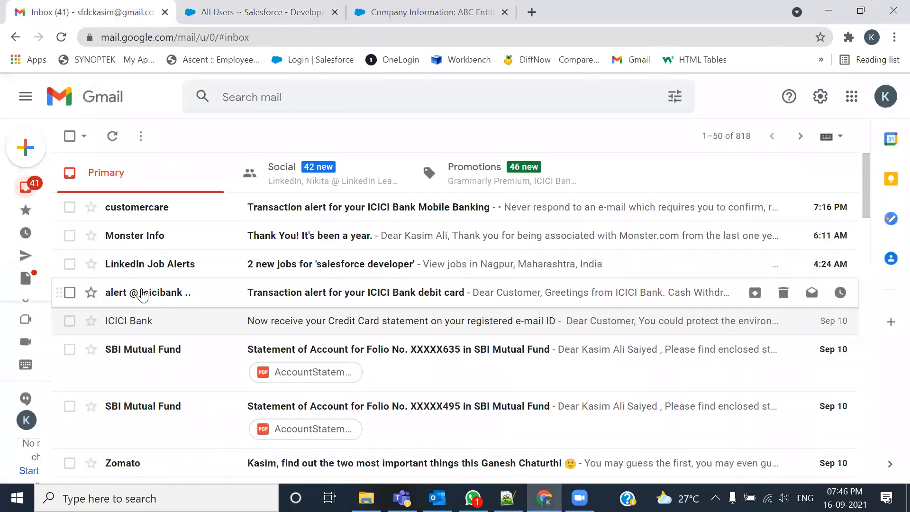
{"action": "left_click", "coordinate": [882, 108]}
{"action": "scroll", "coordinate": [818, 308], "scroll_direction": "down", "scroll_amount": 2}
{"action": "left_click", "coordinate": [818, 309]}
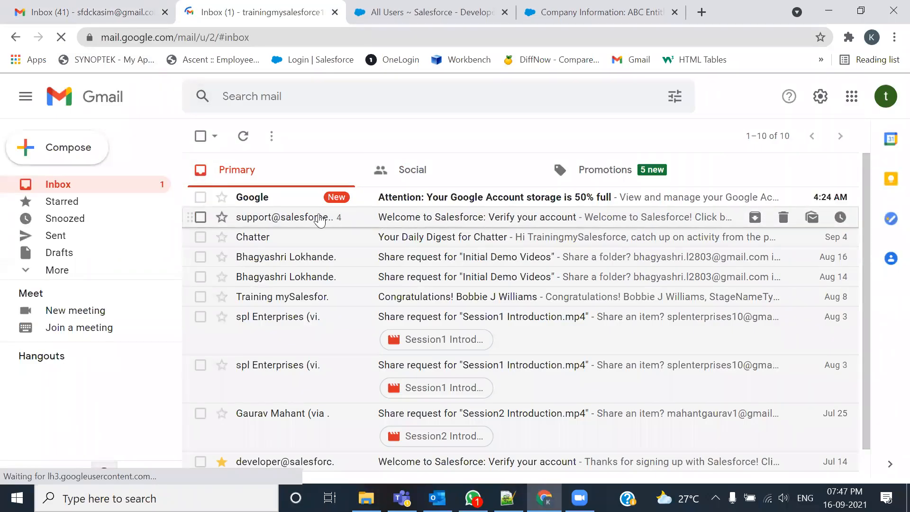
Open the "Welcome to Salesforce: Verify your account" conversation and view its latest message with the account verification link
{"action": "left_click", "coordinate": [185, 223]}
{"action": "scroll", "coordinate": [383, 345], "scroll_direction": "down", "scroll_amount": 3}
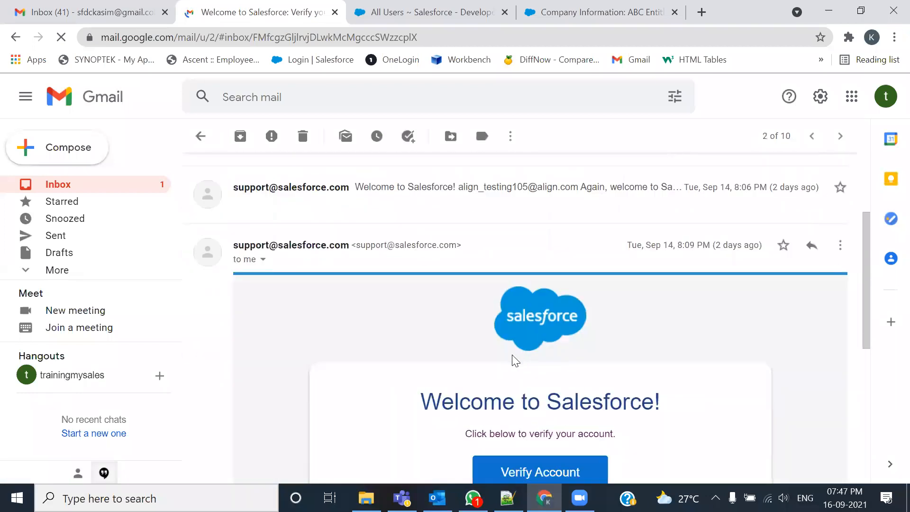
{"action": "scroll", "coordinate": [504, 360], "scroll_direction": "down", "scroll_amount": 2}
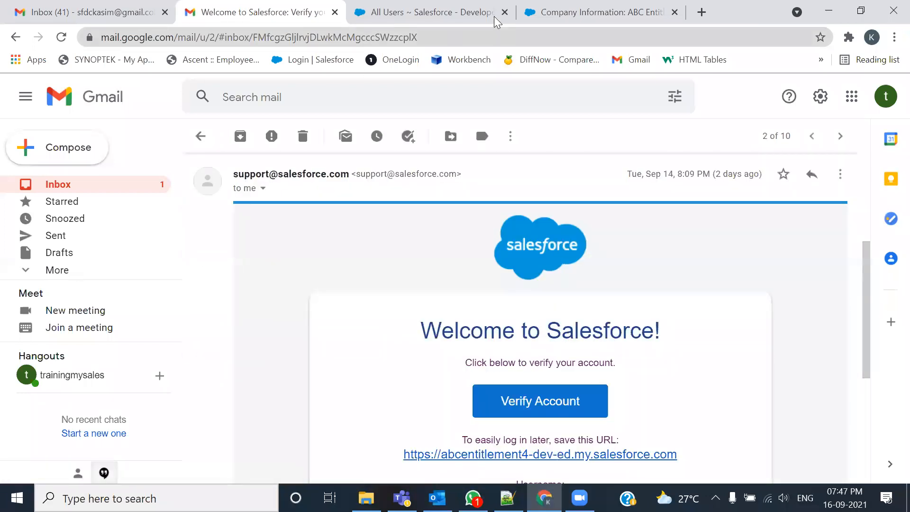
Compare the usernames in the Salesforce All Users list with the separate verification emails in the Gmail conversation
{"action": "left_click", "coordinate": [545, 8]}
{"action": "scroll", "coordinate": [436, 190], "scroll_direction": "up", "scroll_amount": 15}
{"action": "left_click", "coordinate": [421, 10]}
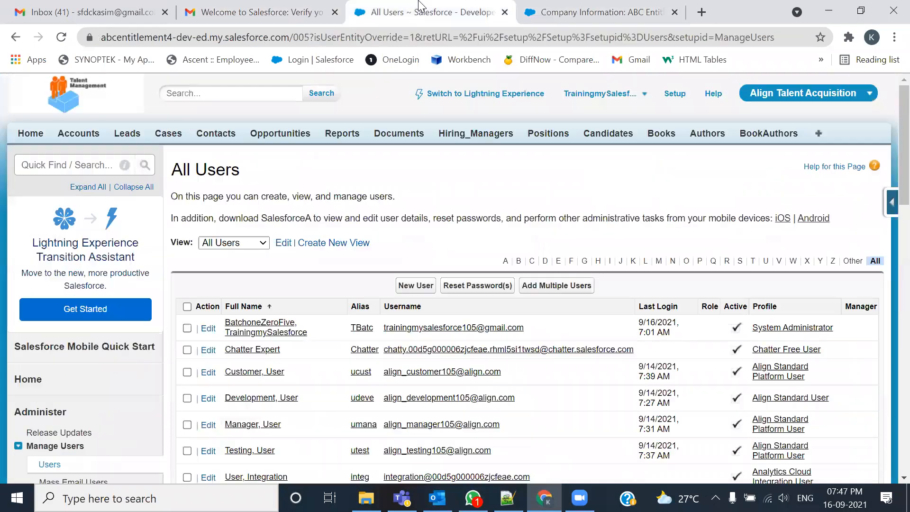
{"action": "scroll", "coordinate": [327, 321], "scroll_direction": "down", "scroll_amount": 3}
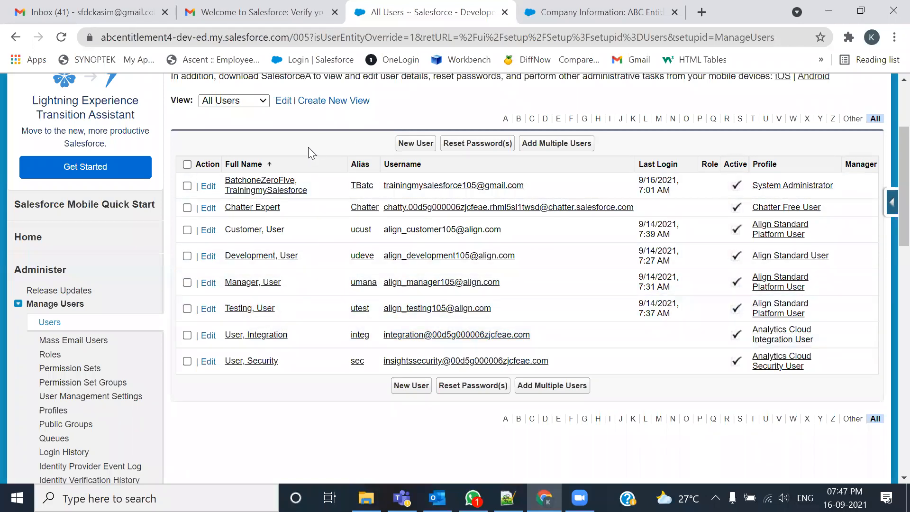
{"action": "left_click", "coordinate": [275, 6]}
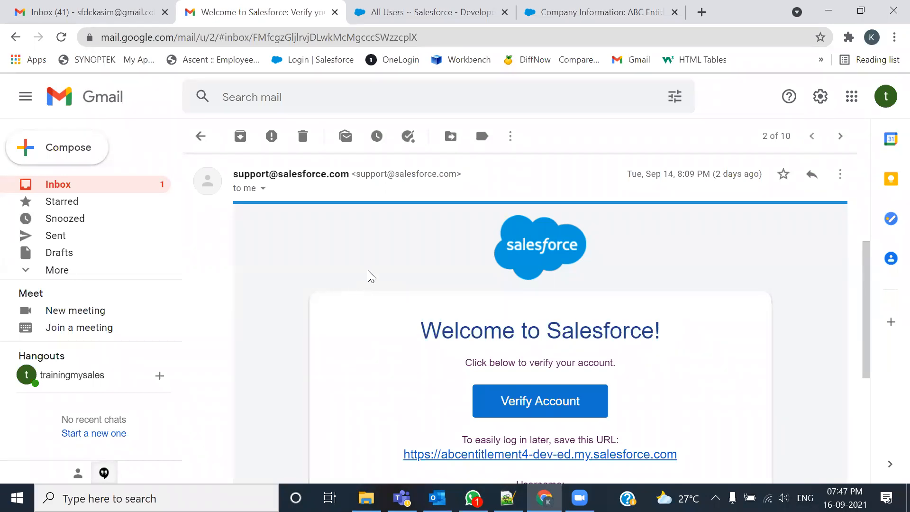
{"action": "scroll", "coordinate": [392, 297], "scroll_direction": "up", "scroll_amount": 4}
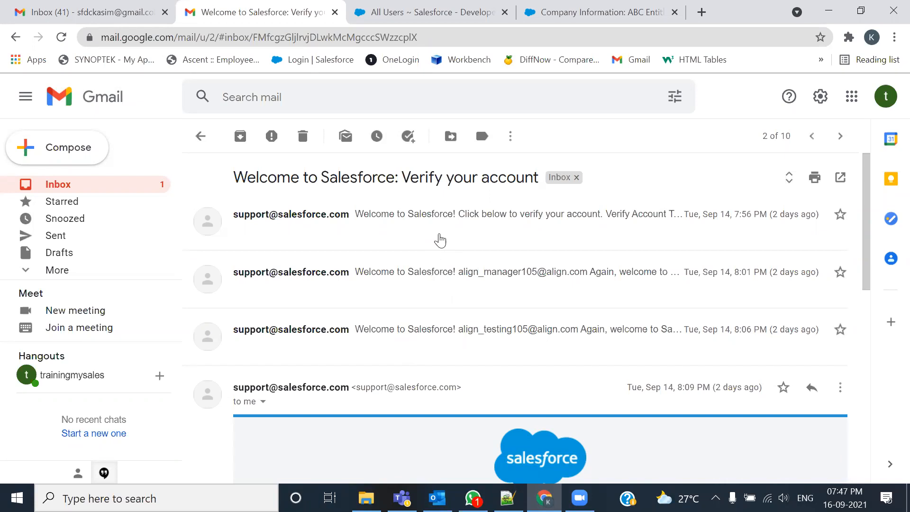
{"action": "key", "text": "ctrl+Tab"}
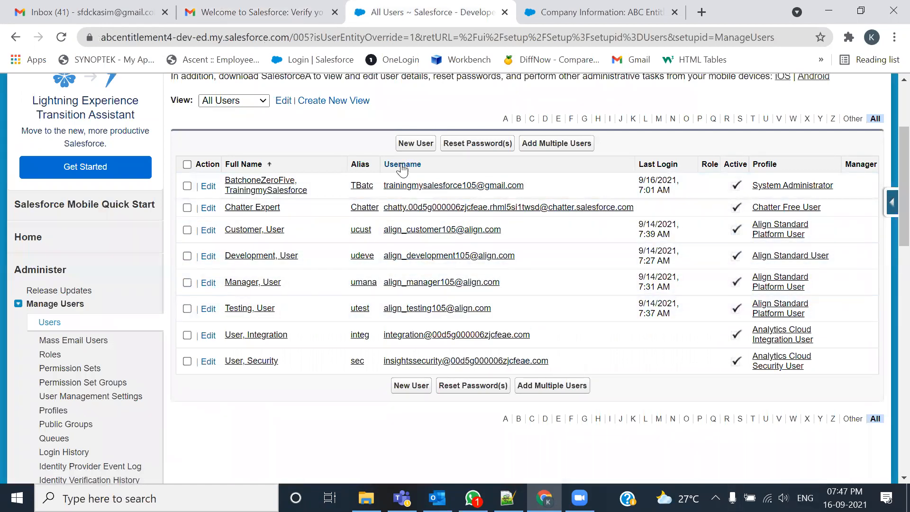
{"action": "left_click", "coordinate": [279, 10]}
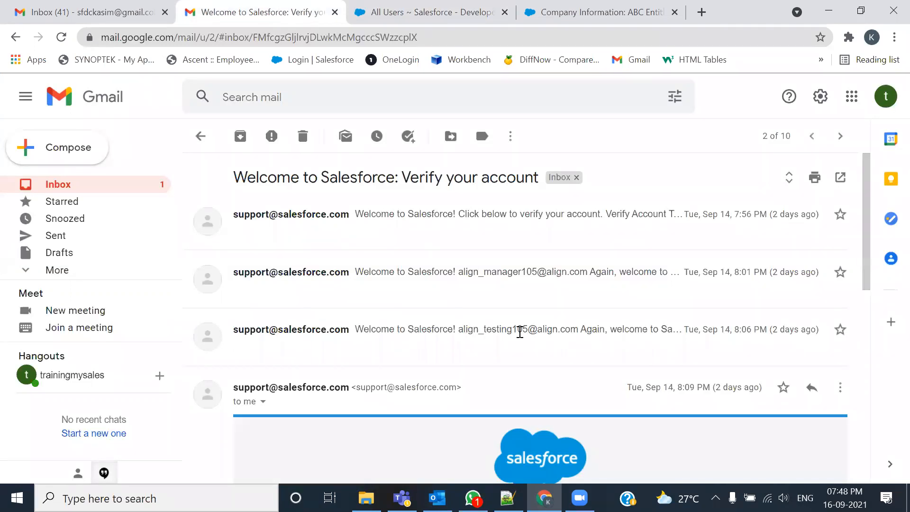
Switch to Notepad++ and highlight "If yes what are the considrations." in question 45 of the interview question file
{"action": "key", "text": "alt+Tab"}
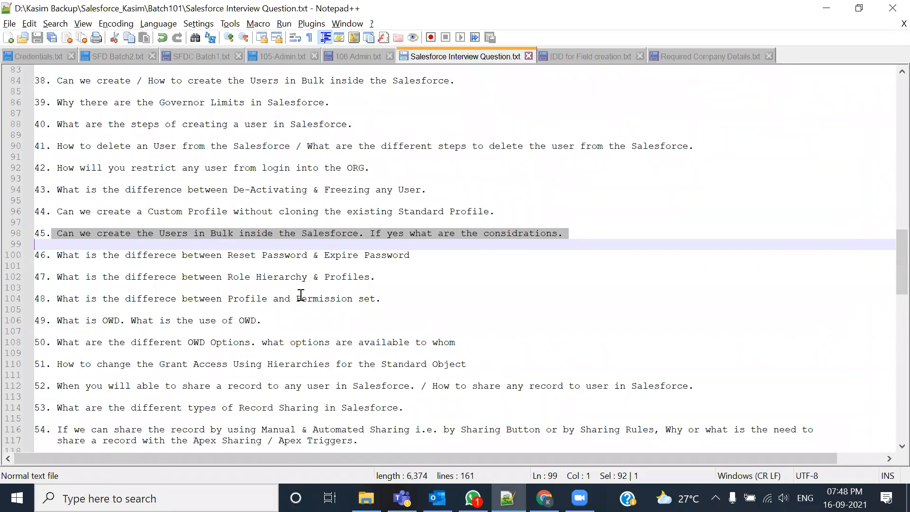
{"action": "left_click", "coordinate": [492, 275]}
{"action": "left_click_drag", "start_coordinate": [372, 232], "coordinate": [564, 235]}
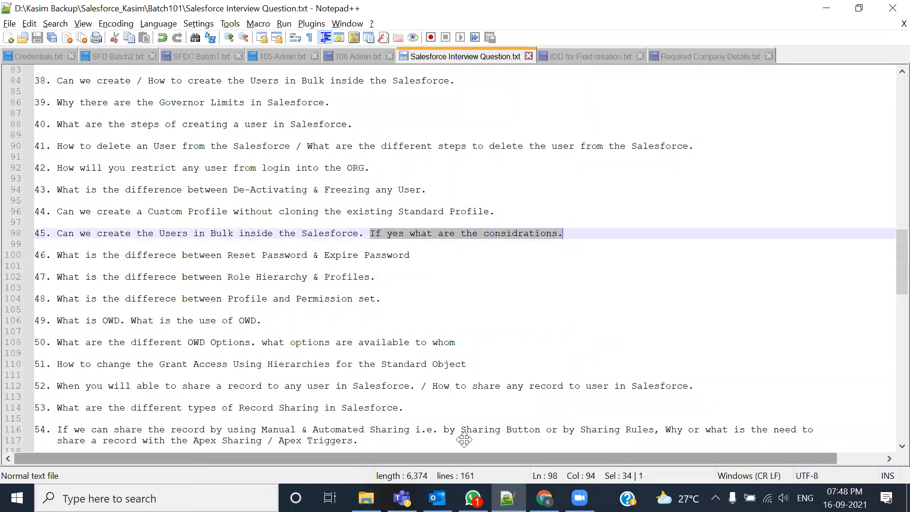
Switch to Chrome and close the Company Information page so the All Users list is shown
{"action": "left_click", "coordinate": [545, 497]}
{"action": "left_click", "coordinate": [552, 13]}
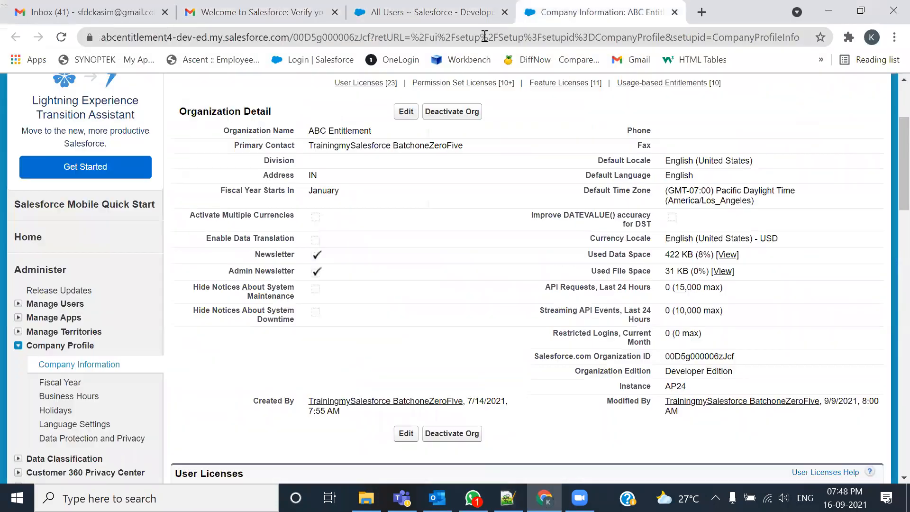
{"action": "left_click", "coordinate": [674, 12]}
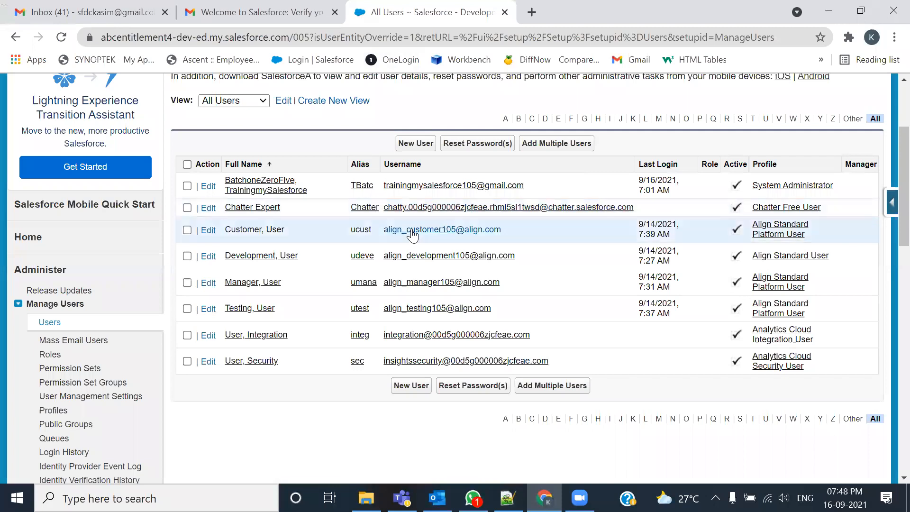
Check the "Welcome to Salesforce: Verify your account" messages in Gmail against the usernames in the Salesforce All Users list
{"action": "left_click", "coordinate": [263, 10]}
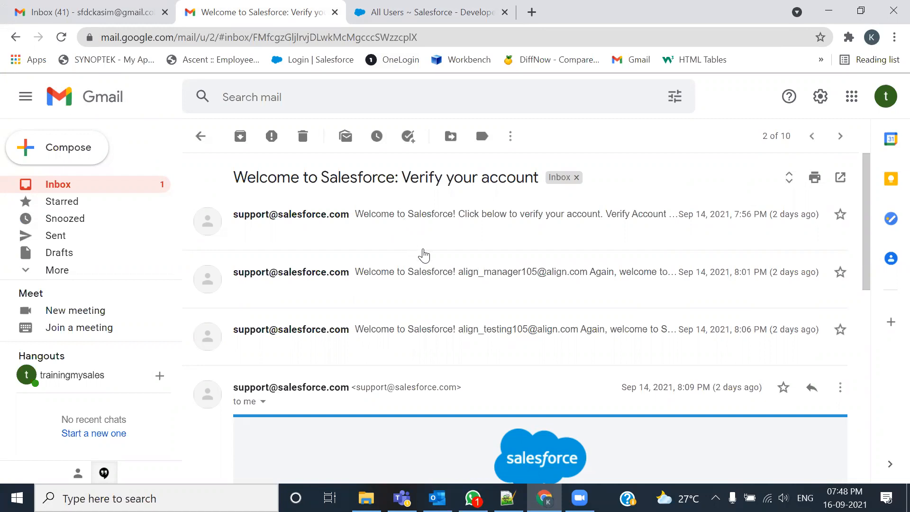
{"action": "left_click", "coordinate": [432, 10]}
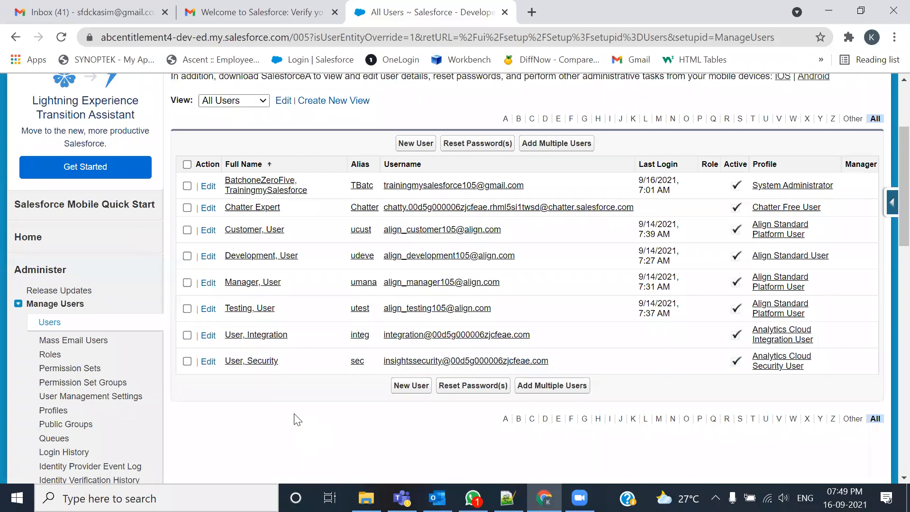
{"action": "left_click", "coordinate": [282, 9]}
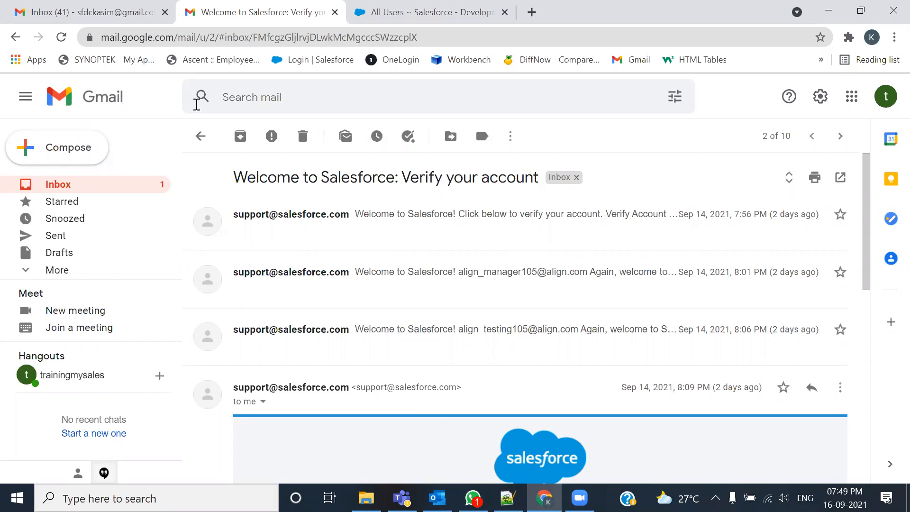
Switch to Notepad++, review the user notes in 105-Admin.txt, and highlight question 40 in Salesforce Interview Question.txt
{"action": "key", "text": "alt+Tab"}
{"action": "left_click", "coordinate": [261, 56]}
{"action": "scroll", "coordinate": [263, 275], "scroll_direction": "down", "scroll_amount": 3}
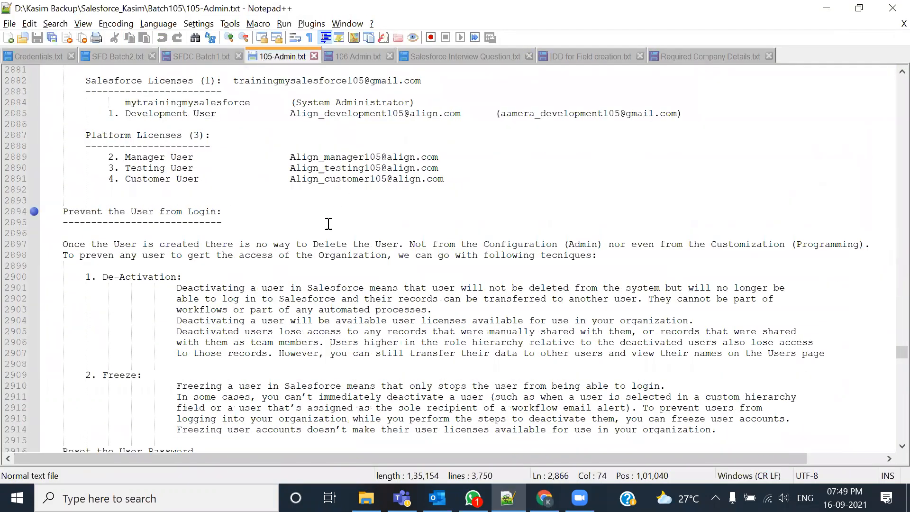
{"action": "scroll", "coordinate": [204, 254], "scroll_direction": "up", "scroll_amount": 3}
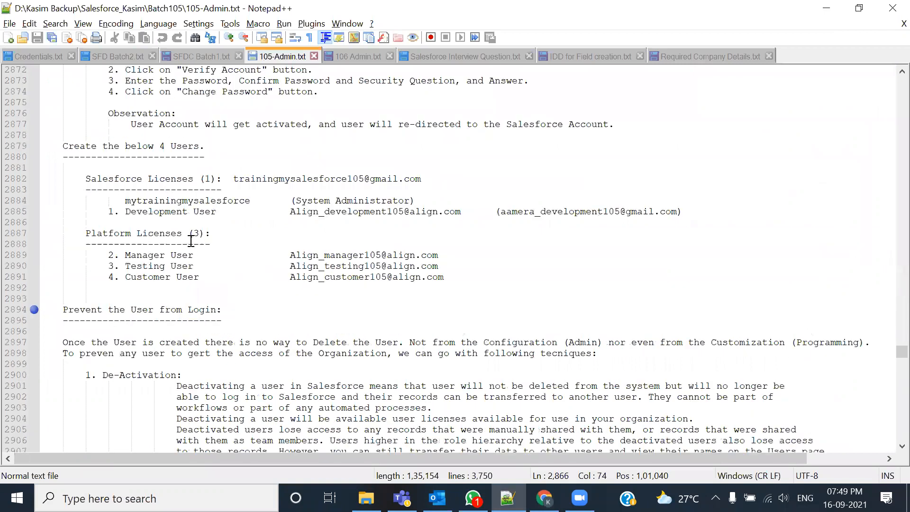
{"action": "left_click", "coordinate": [422, 56]}
{"action": "left_click_drag", "start_coordinate": [51, 124], "coordinate": [341, 136]}
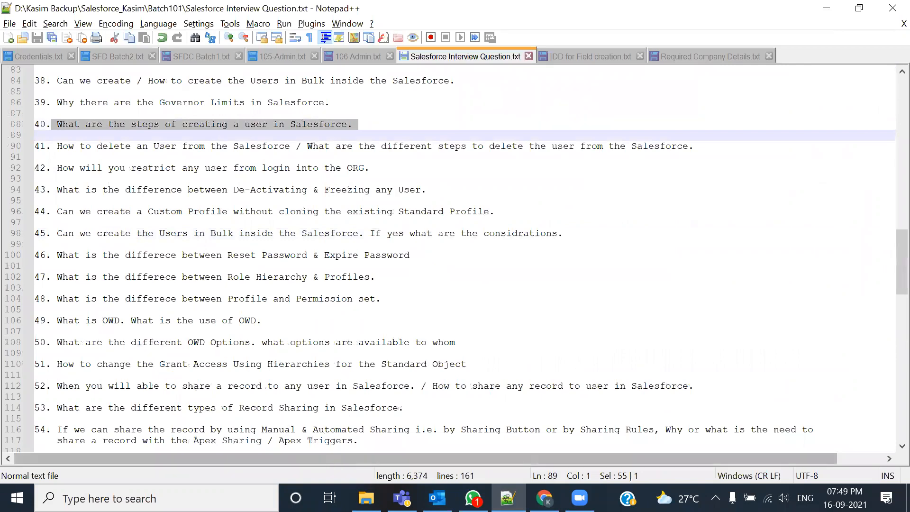
Switch to File Explorer and open the User Creation Steps image from the Batch101 folder in Paint
{"action": "left_click", "coordinate": [366, 498]}
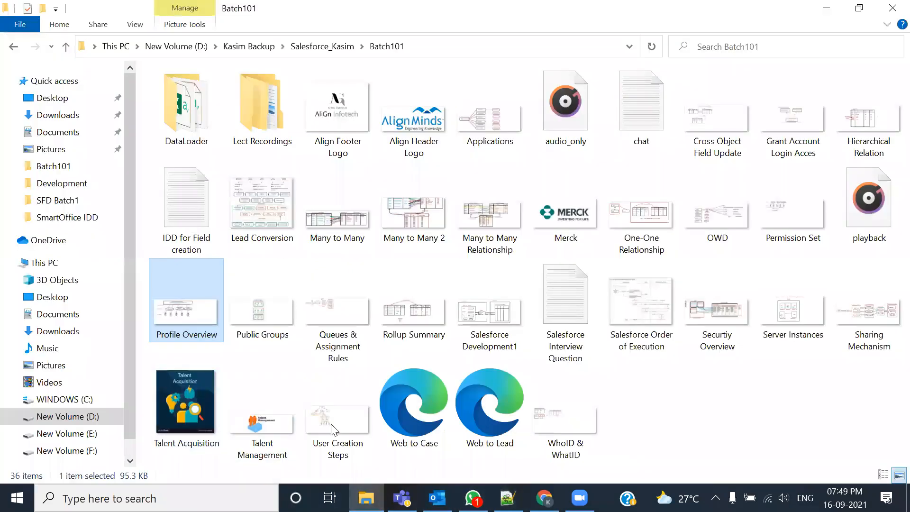
{"action": "double_click", "coordinate": [334, 423]}
{"action": "right_click", "coordinate": [336, 420]}
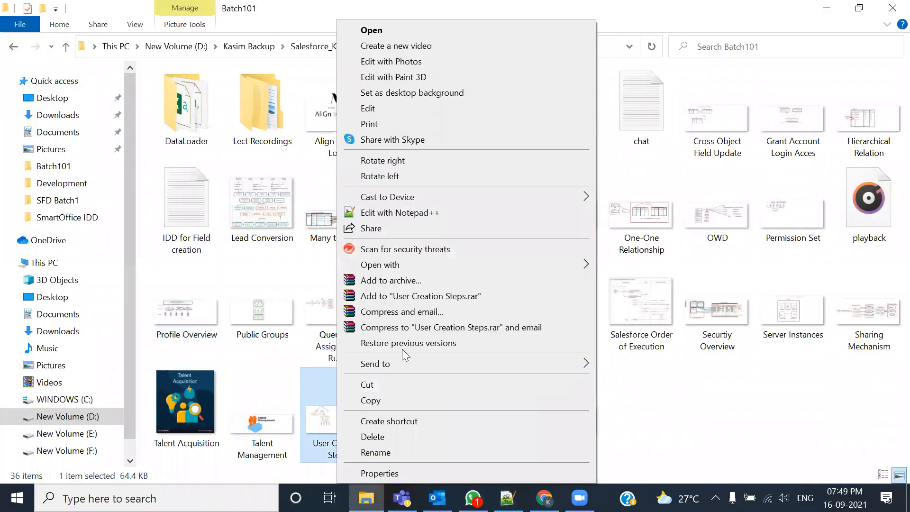
{"action": "mouse_move", "coordinate": [474, 265]}
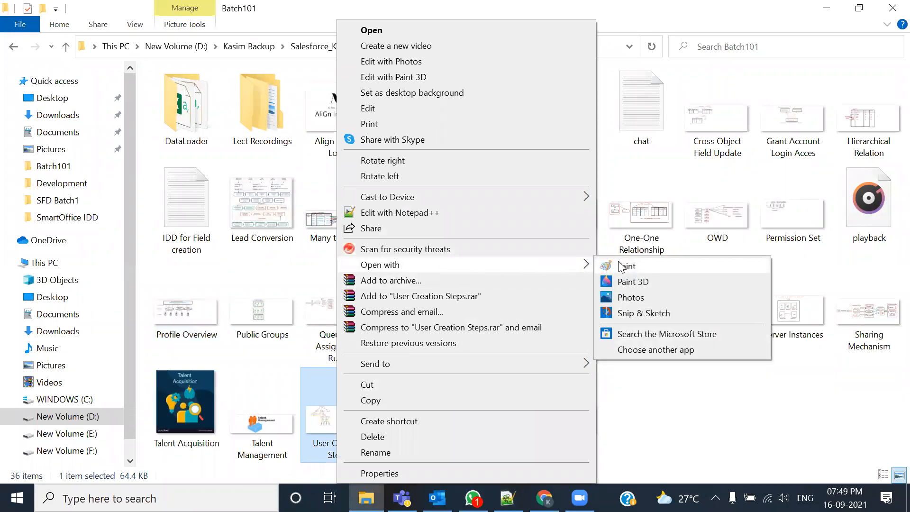
{"action": "left_click", "coordinate": [625, 267]}
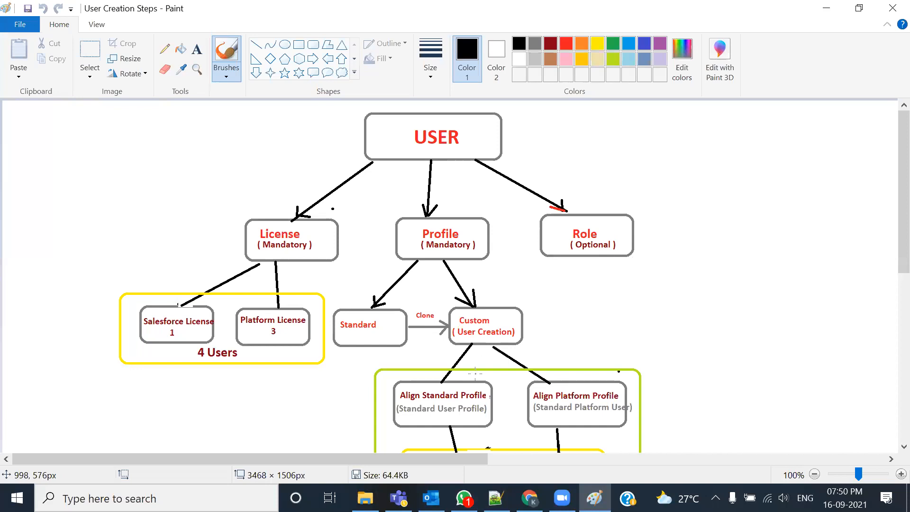
Return to the interview questions in Notepad++ and highlight question 41 about deleting a user from Salesforce
{"action": "left_click", "coordinate": [495, 497]}
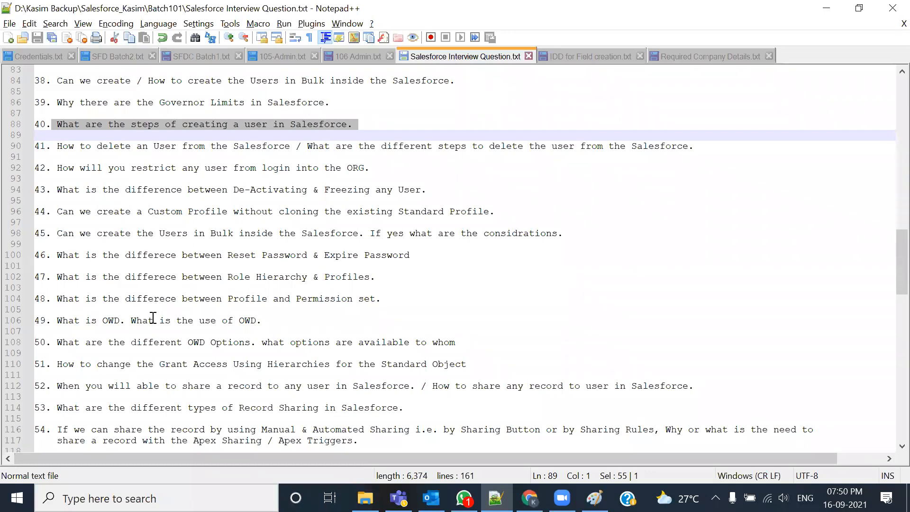
{"action": "left_click_drag", "start_coordinate": [58, 146], "coordinate": [689, 146]}
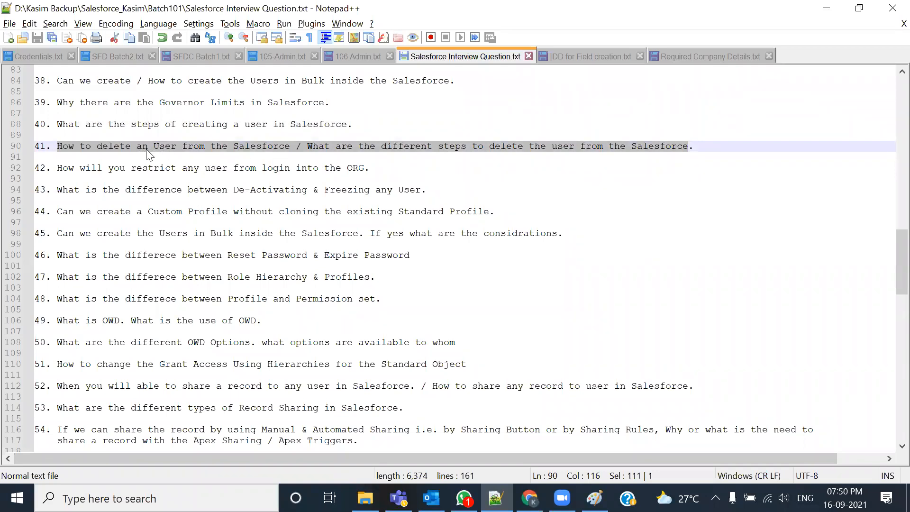
{"action": "left_click_drag", "start_coordinate": [319, 146], "coordinate": [682, 135]}
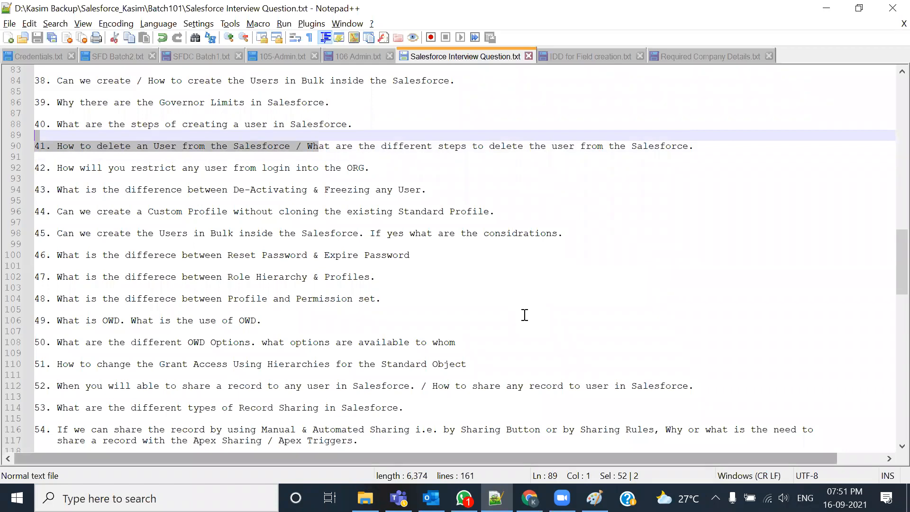
{"action": "left_click", "coordinate": [787, 295]}
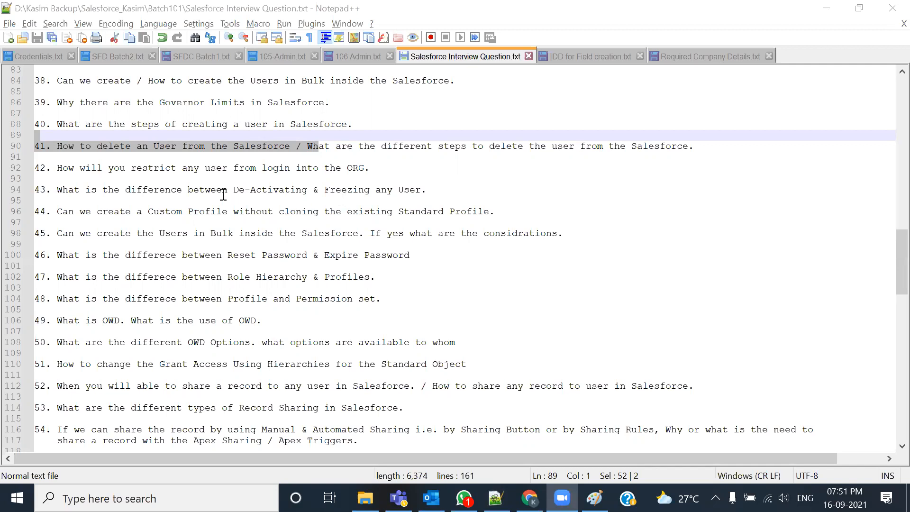
Highlight question 40 on the user creation steps, followed by the full text of question 41
{"action": "left_click_drag", "start_coordinate": [62, 124], "coordinate": [372, 119]}
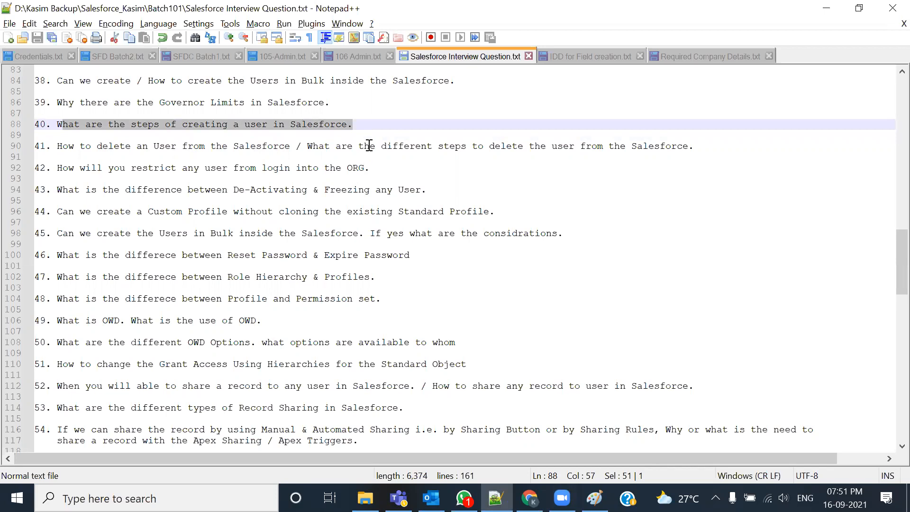
{"action": "left_click", "coordinate": [378, 123]}
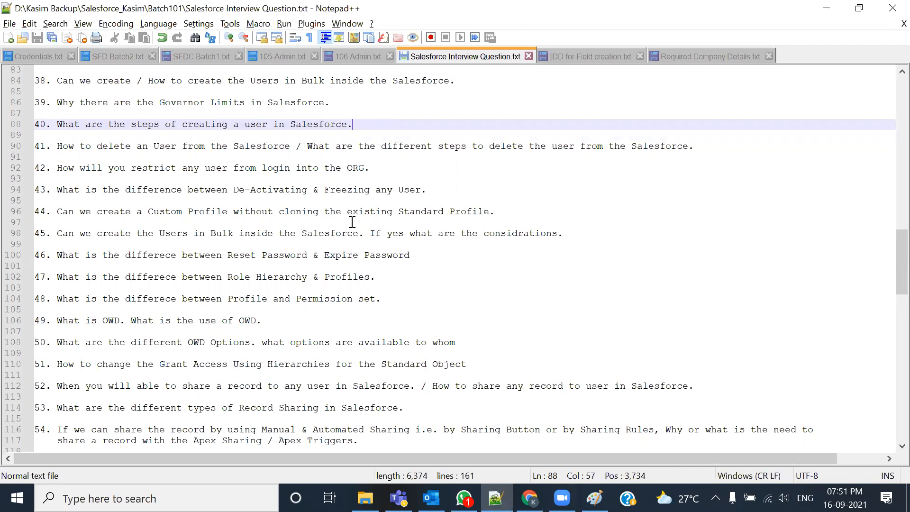
{"action": "left_click", "coordinate": [54, 146]}
{"action": "left_click_drag", "start_coordinate": [54, 145], "coordinate": [695, 147]}
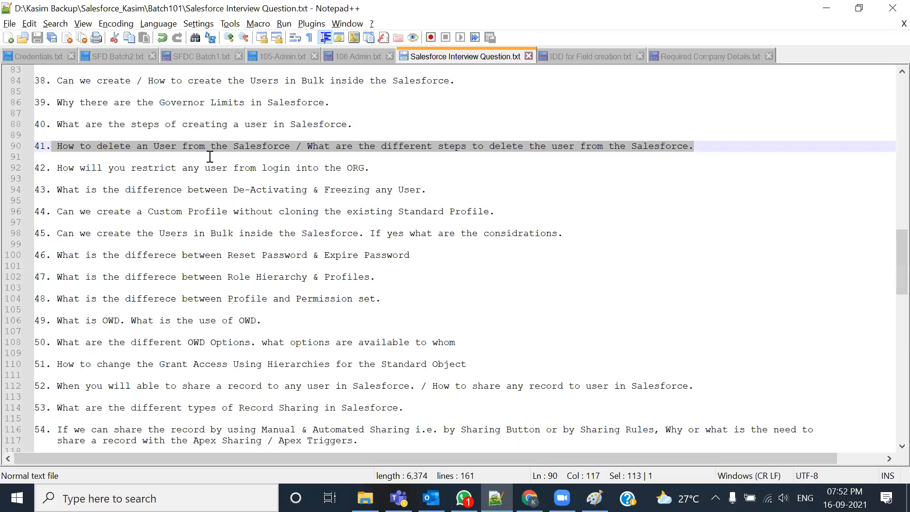
Switch to Chrome, view the account verification conversation in Gmail, and return to the Salesforce All Users list
{"action": "key", "text": "alt+Tab"}
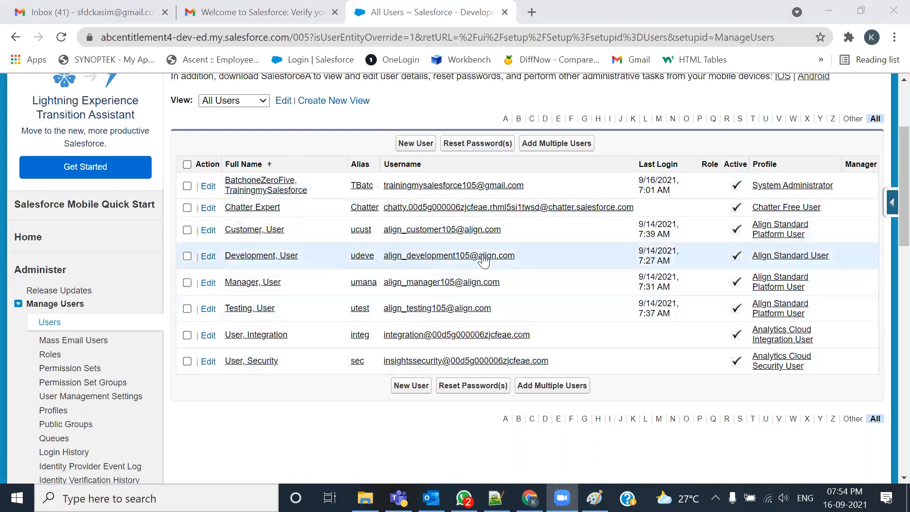
{"action": "left_click", "coordinate": [256, 12]}
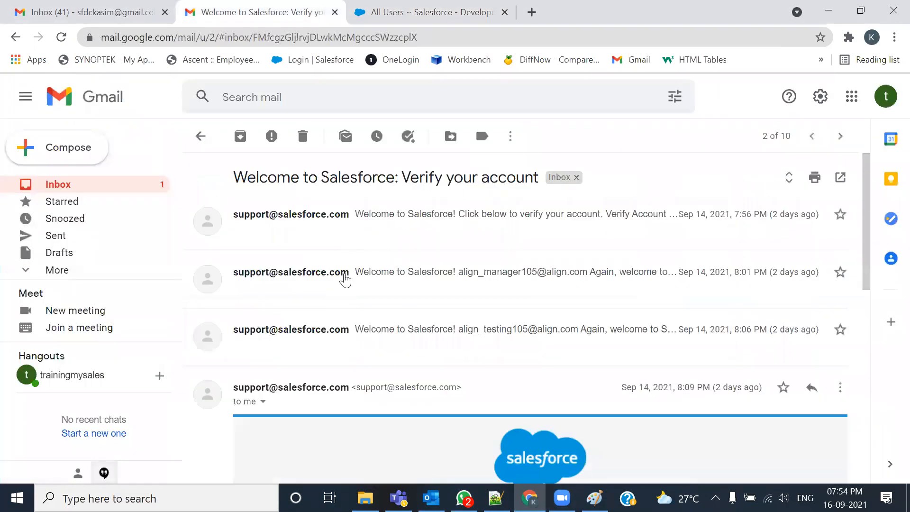
{"action": "left_click", "coordinate": [425, 12]}
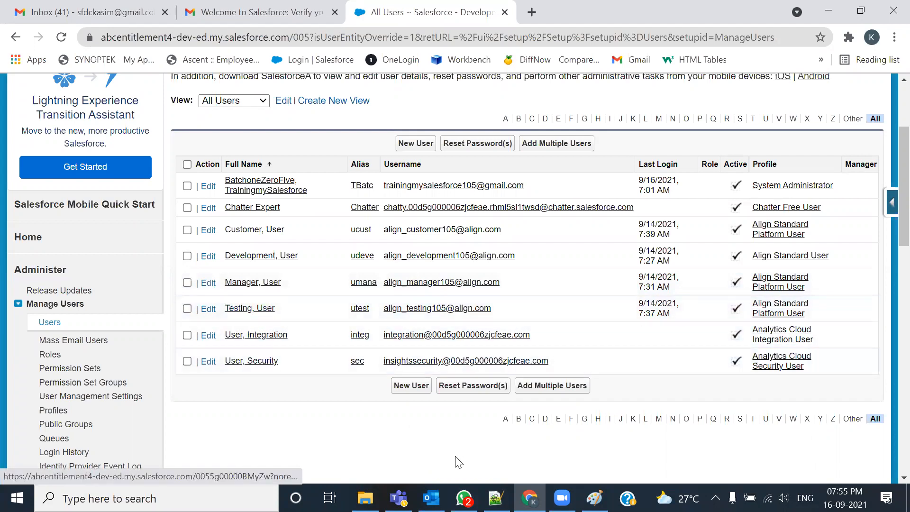
Open 105-Admin.txt in Notepad++ and highlight the "Prevent the User from Login", "De-Activation" and "Freeze" headings
{"action": "key", "text": "alt+Tab"}
{"action": "left_click", "coordinate": [272, 55]}
{"action": "left_click_drag", "start_coordinate": [63, 244], "coordinate": [218, 243]}
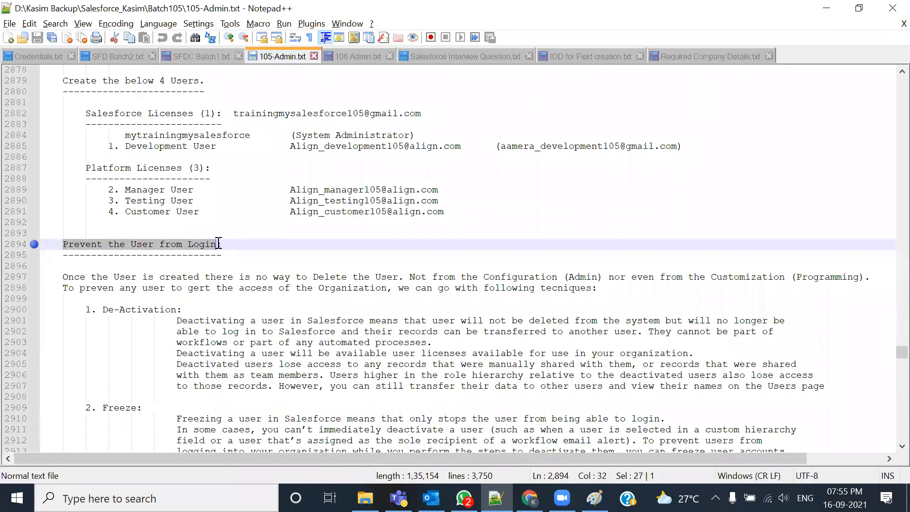
{"action": "scroll", "coordinate": [218, 243], "scroll_direction": "down", "scroll_amount": 2}
{"action": "left_click_drag", "start_coordinate": [99, 244], "coordinate": [200, 241]}
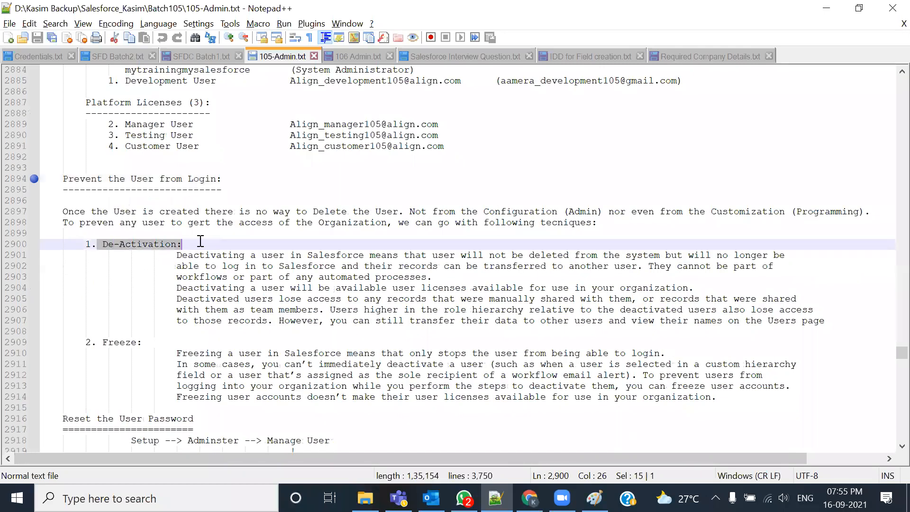
{"action": "left_click_drag", "start_coordinate": [101, 341], "coordinate": [142, 342]}
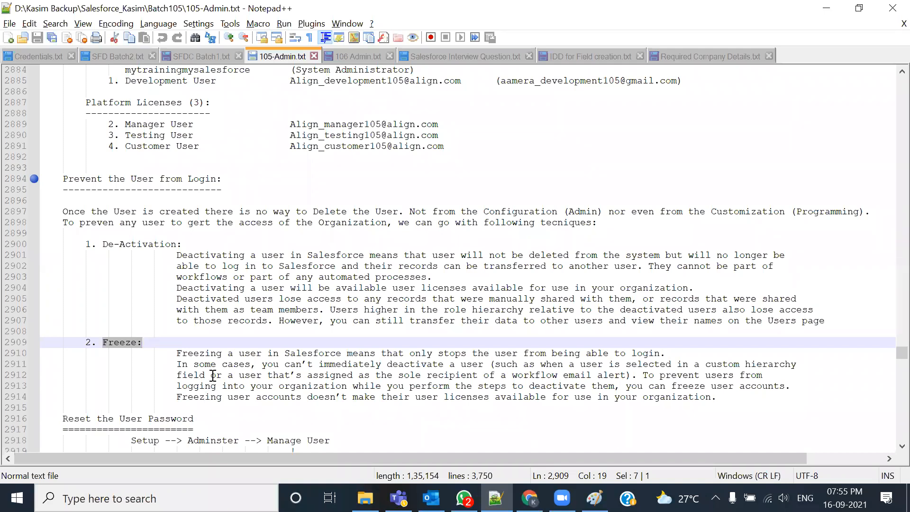
{"action": "scroll", "coordinate": [214, 375], "scroll_direction": "down", "scroll_amount": 1}
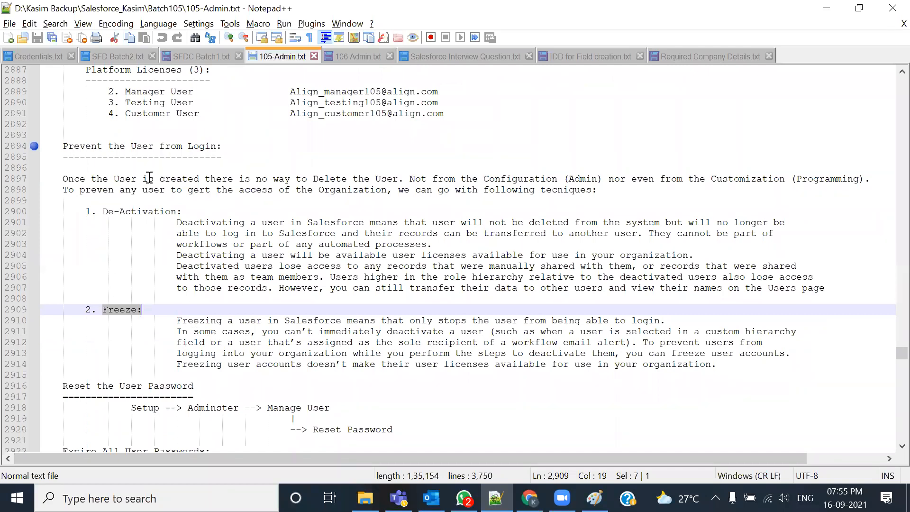
Highlight the statement that users cannot be deleted and correct "gert" to "get" in the line below it
{"action": "left_click_drag", "start_coordinate": [63, 182], "coordinate": [874, 183]}
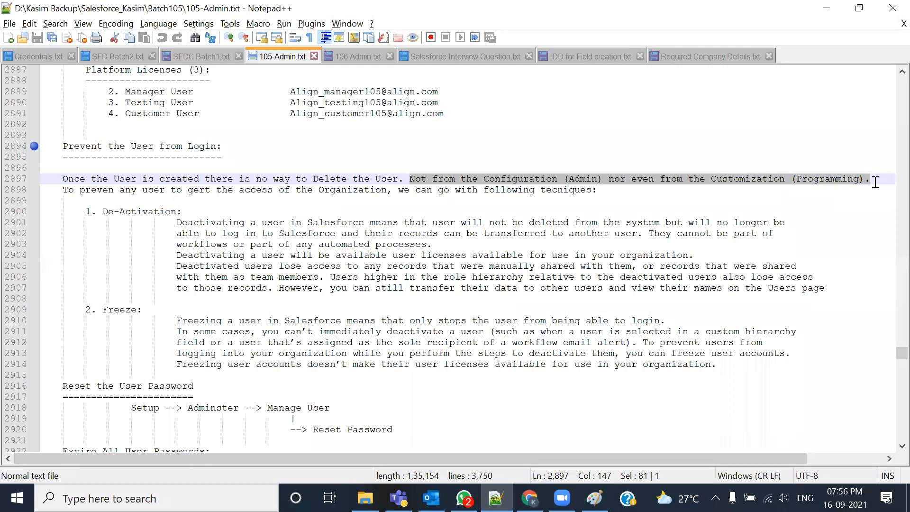
{"action": "left_click_drag", "start_coordinate": [71, 192], "coordinate": [211, 190]}
{"action": "left_click", "coordinate": [211, 191]}
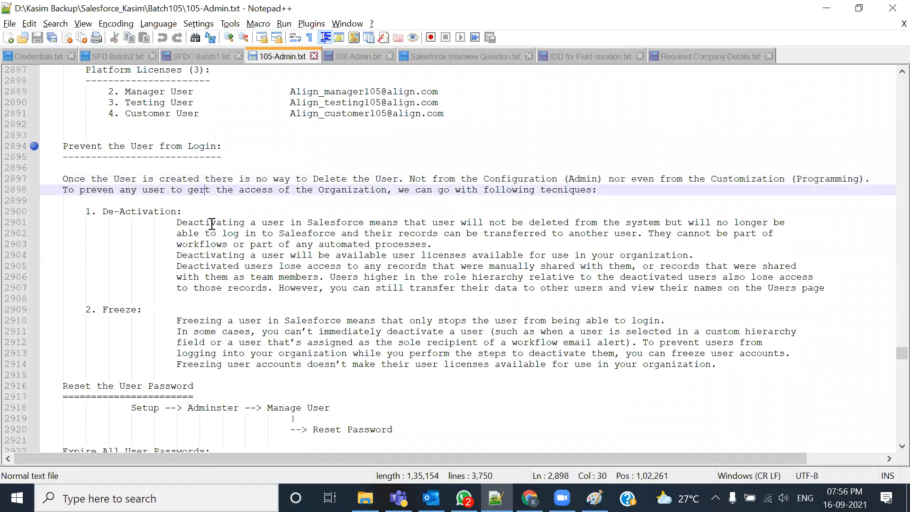
{"action": "key", "text": "BackSpace"}
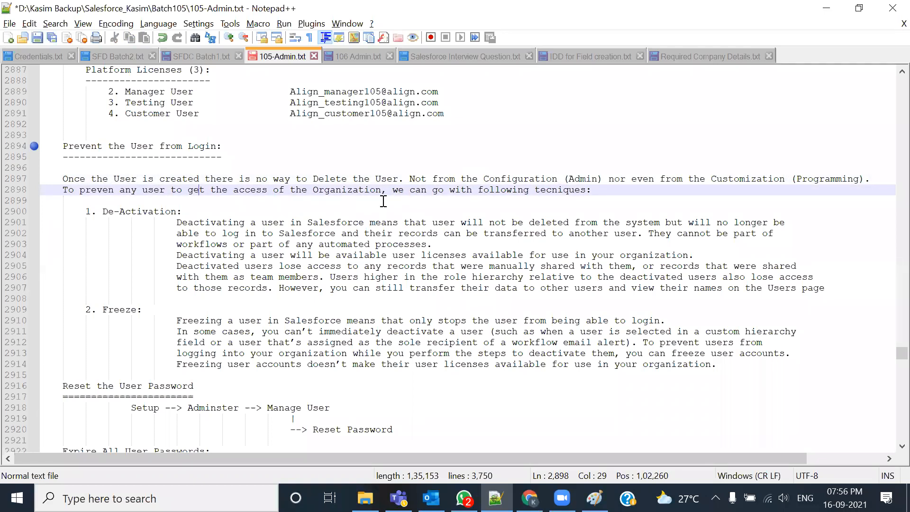
Highlight the De-Activation and Freeze headings and the whole explanatory text under "Prevent the User from Login"
{"action": "left_click_drag", "start_coordinate": [74, 212], "coordinate": [187, 216]}
{"action": "left_click_drag", "start_coordinate": [86, 309], "coordinate": [146, 312]}
{"action": "left_click_drag", "start_coordinate": [730, 365], "coordinate": [61, 179]}
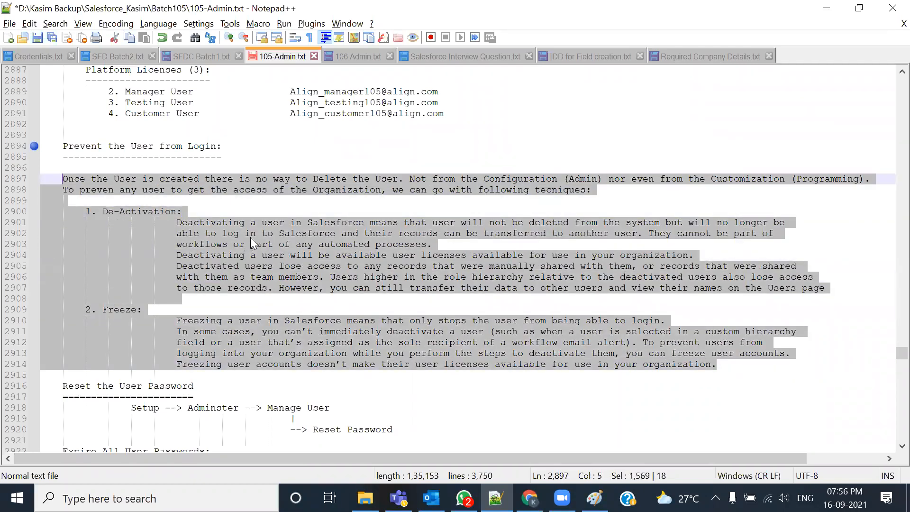
{"action": "left_click", "coordinate": [259, 238]}
{"action": "left_click_drag", "start_coordinate": [97, 212], "coordinate": [176, 221]}
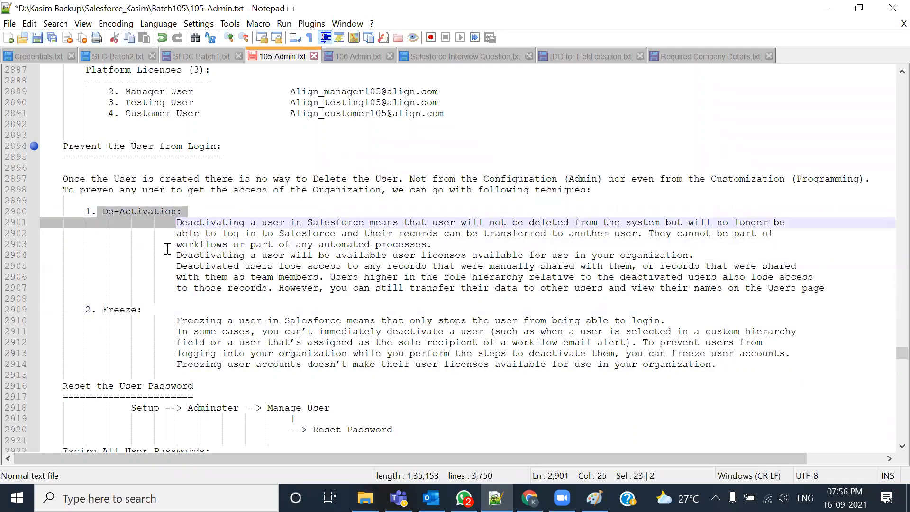
{"action": "left_click_drag", "start_coordinate": [94, 312], "coordinate": [168, 311]}
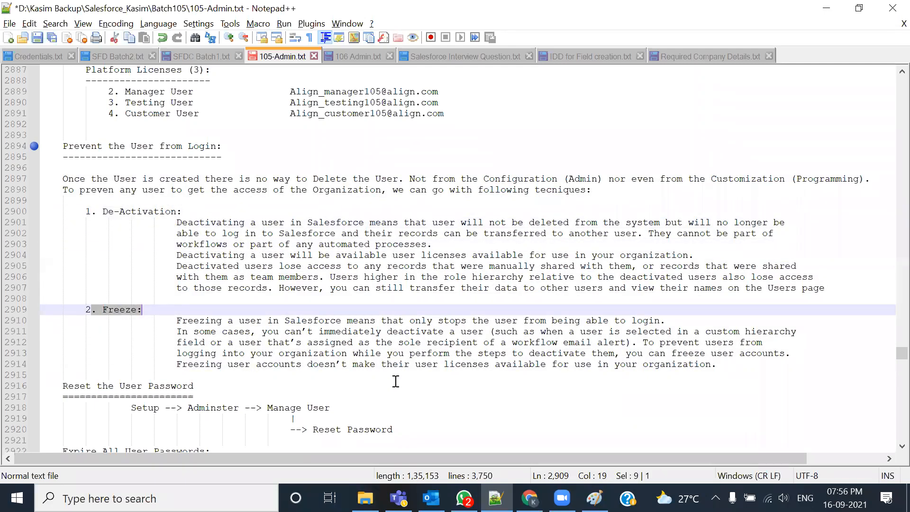
{"action": "left_click_drag", "start_coordinate": [814, 379], "coordinate": [770, 361]}
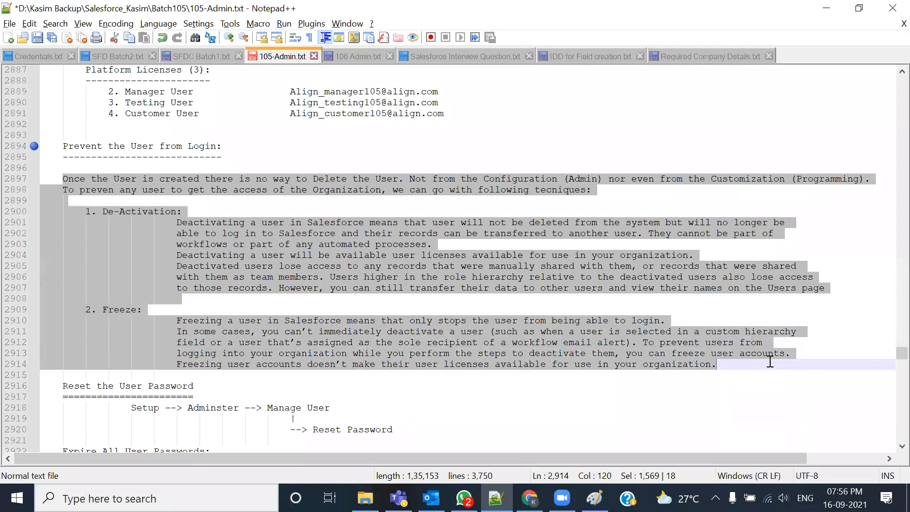
Switch to Chrome and open the Salesforce System Overview page in a new tab, keeping the All Users list open
{"action": "key", "text": "alt+Tab"}
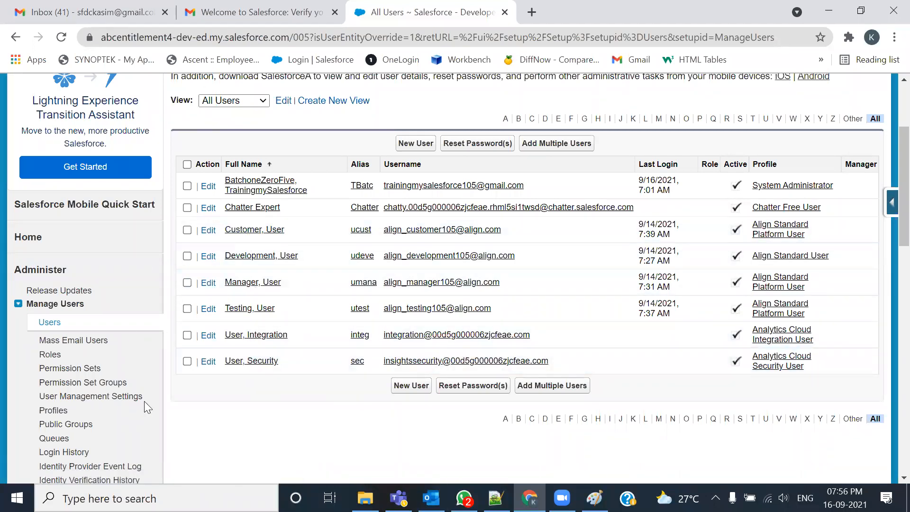
{"action": "scroll", "coordinate": [142, 417], "scroll_direction": "down", "scroll_amount": 10}
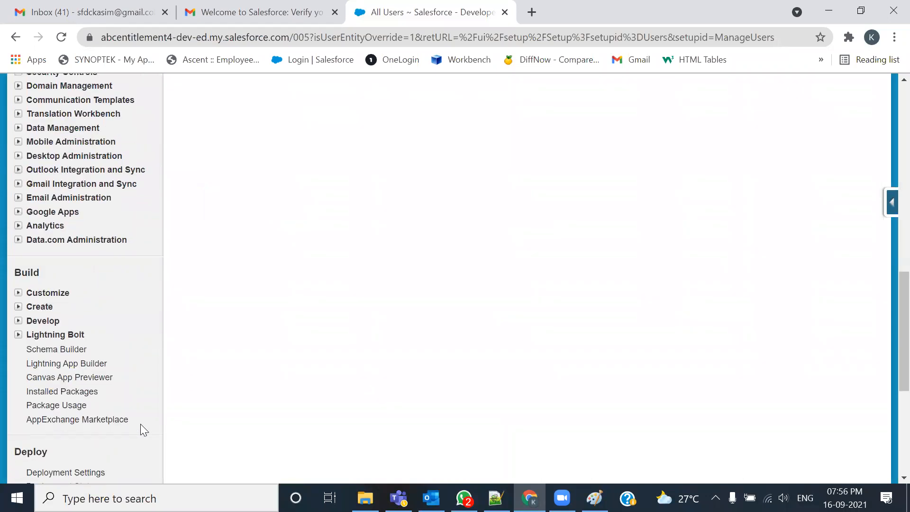
{"action": "scroll", "coordinate": [141, 423], "scroll_direction": "down", "scroll_amount": 4}
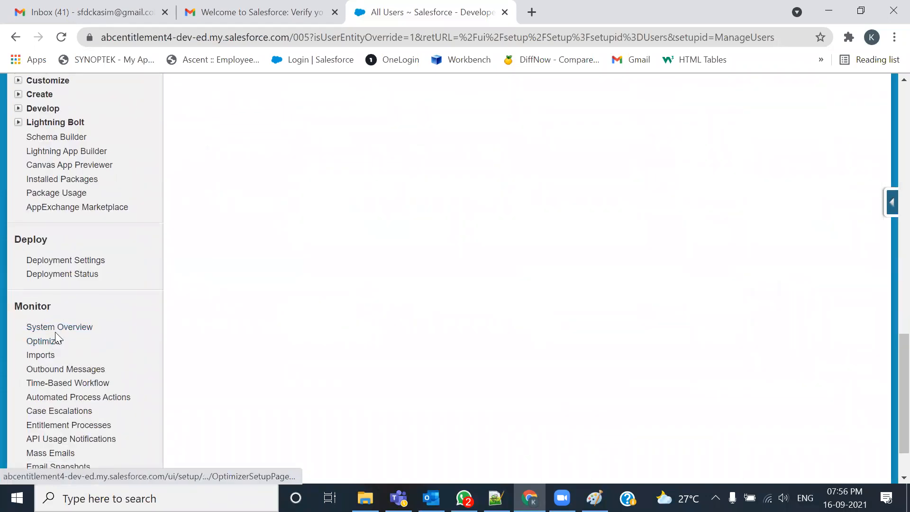
{"action": "left_click", "coordinate": [57, 339], "text": "ctrl"}
{"action": "scroll", "coordinate": [133, 248], "scroll_direction": "up", "scroll_amount": 1}
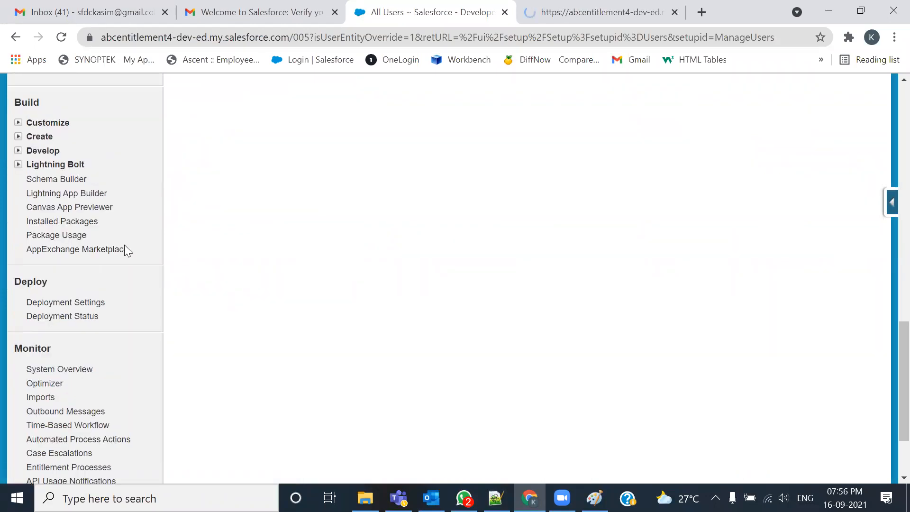
{"action": "scroll", "coordinate": [124, 244], "scroll_direction": "up", "scroll_amount": 10}
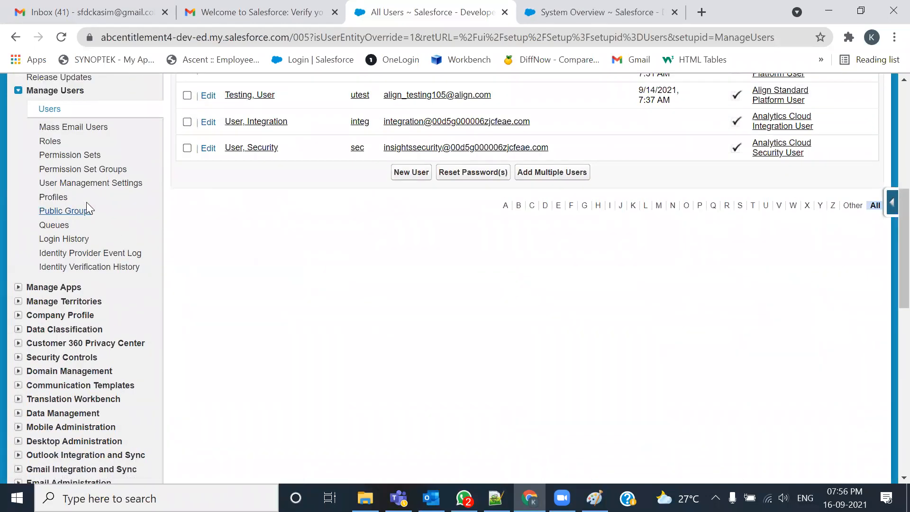
Open the Company Information page in a new tab and view its User Licenses table
{"action": "left_click", "coordinate": [52, 315]}
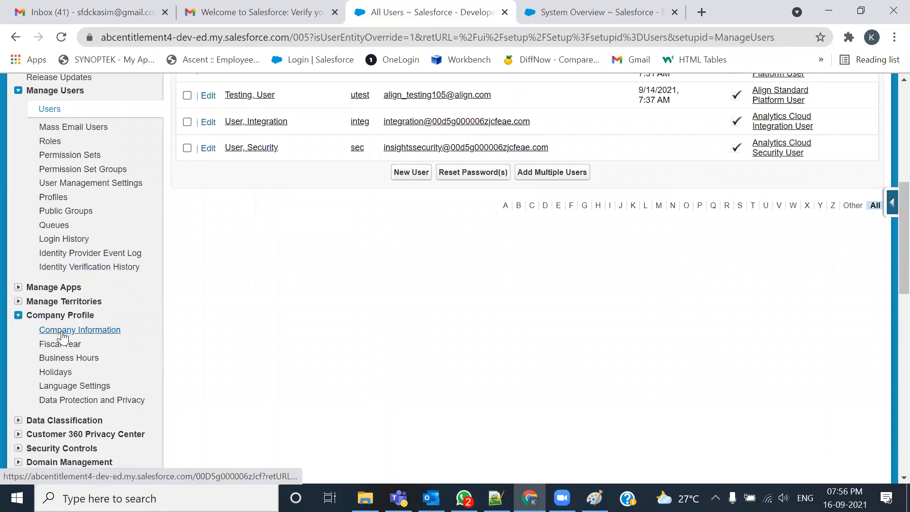
{"action": "left_click", "coordinate": [62, 332], "text": "ctrl"}
{"action": "left_click", "coordinate": [621, 11]}
{"action": "scroll", "coordinate": [205, 428], "scroll_direction": "down", "scroll_amount": 10}
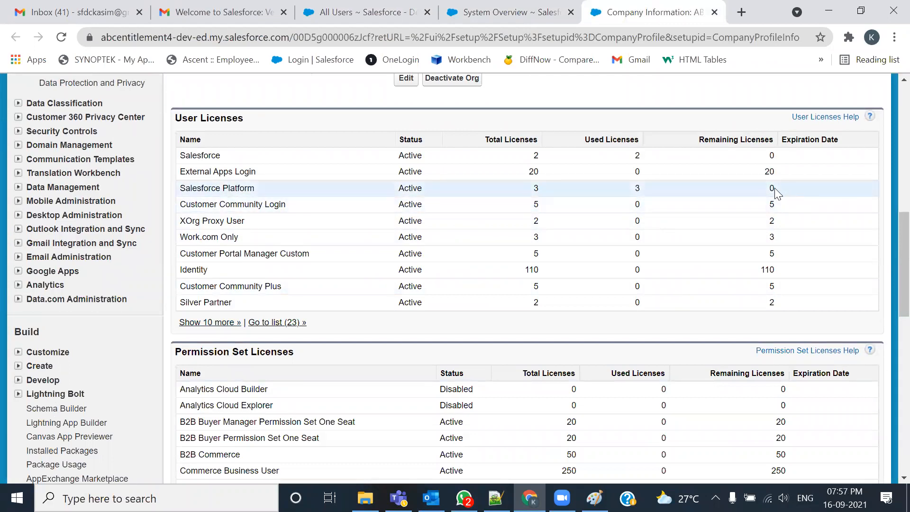
View the Most Used Licenses section on the System Overview page
{"action": "left_click", "coordinate": [526, 6]}
{"action": "scroll", "coordinate": [351, 325], "scroll_direction": "down", "scroll_amount": 12}
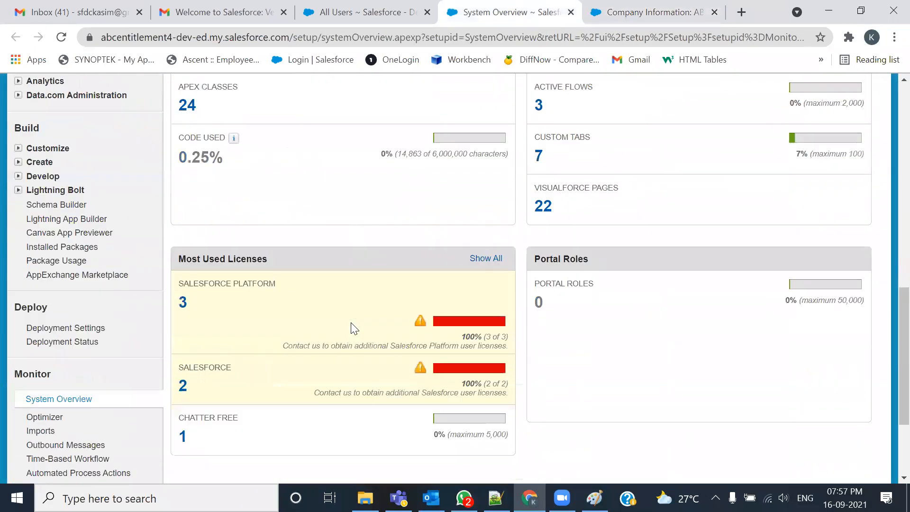
{"action": "scroll", "coordinate": [351, 325], "scroll_direction": "down", "scroll_amount": 1}
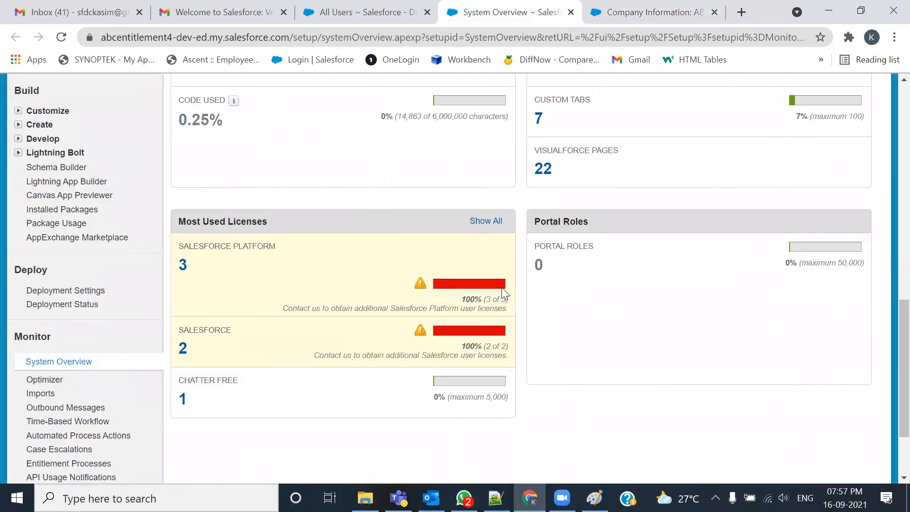
Open the Customer user's record from the All Users list, freeze the user, and highlight the username
{"action": "left_click", "coordinate": [372, 14]}
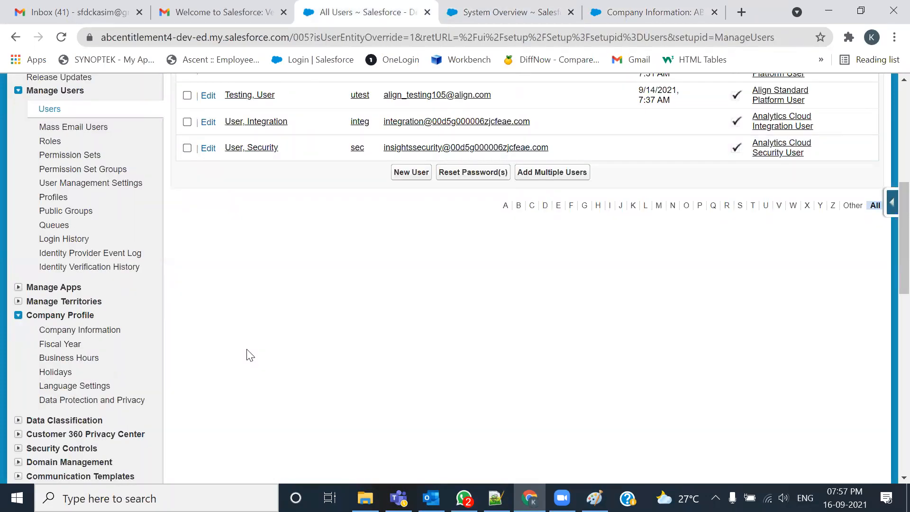
{"action": "scroll", "coordinate": [250, 355], "scroll_direction": "up", "scroll_amount": 3}
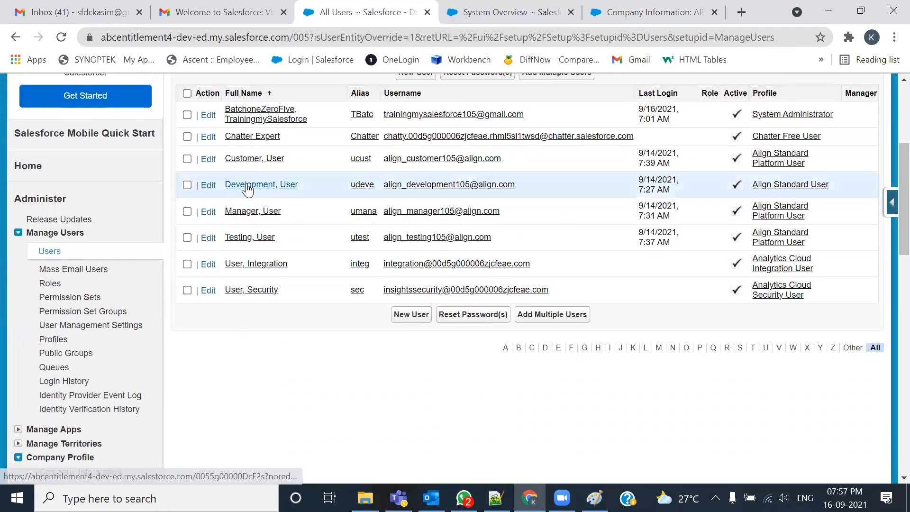
{"action": "left_click", "coordinate": [243, 161]}
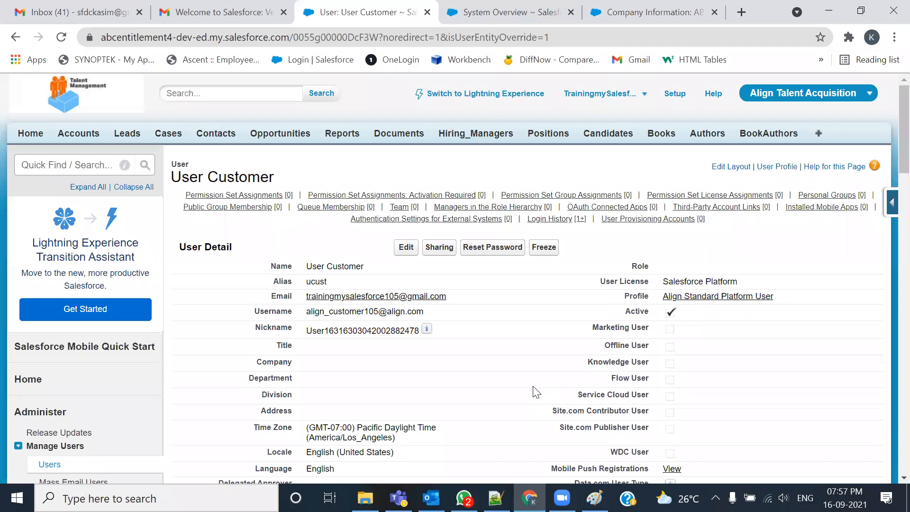
{"action": "left_click", "coordinate": [549, 253]}
{"action": "left_click_drag", "start_coordinate": [306, 312], "coordinate": [428, 316]}
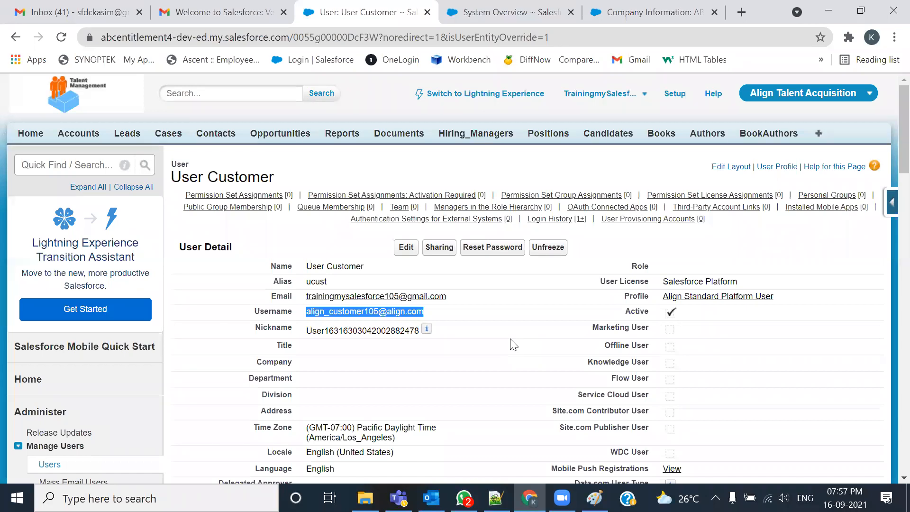
Reload Company Information, check license usage there and on System Overview, and highlight the remaining Salesforce Platform licenses
{"action": "left_click", "coordinate": [502, 13]}
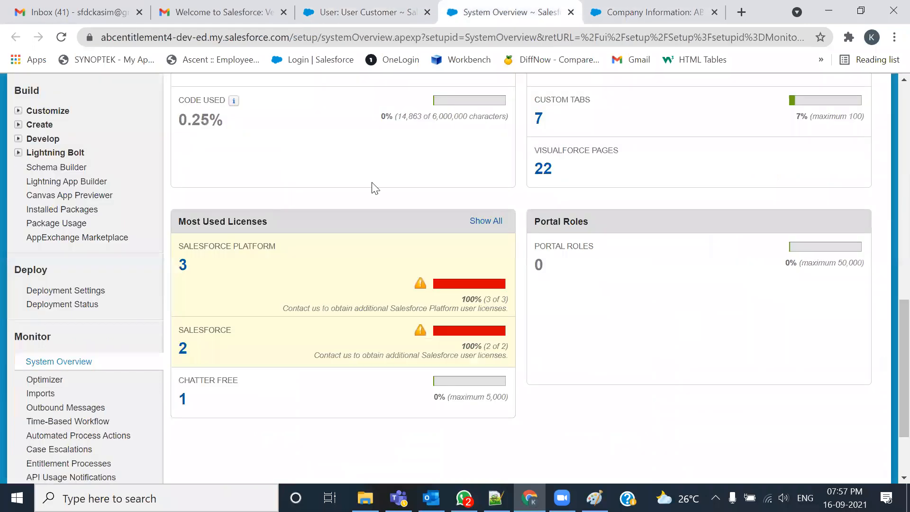
{"action": "key", "text": "ctrl+Tab"}
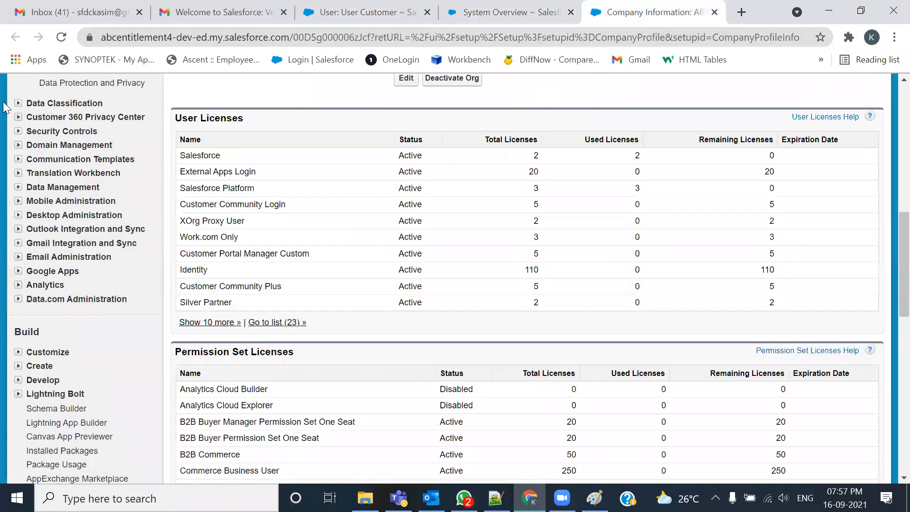
{"action": "left_click", "coordinate": [68, 38]}
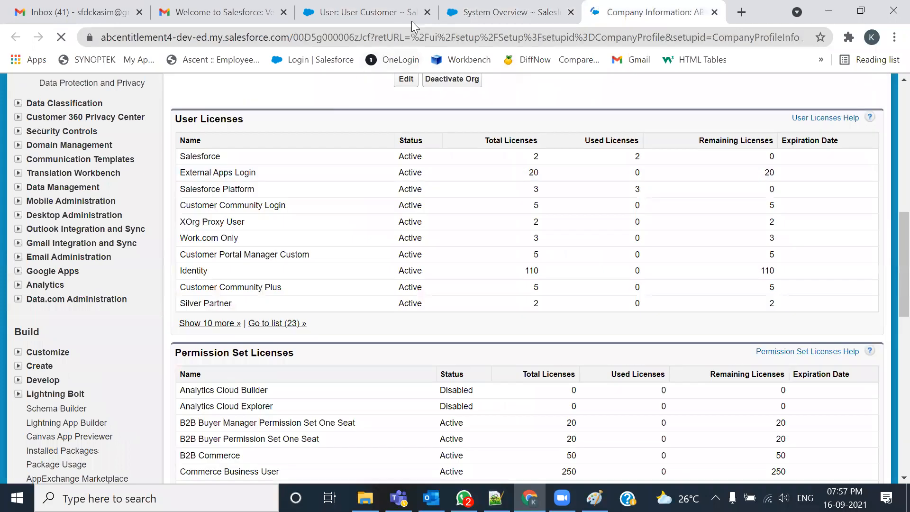
{"action": "left_click", "coordinate": [469, 7]}
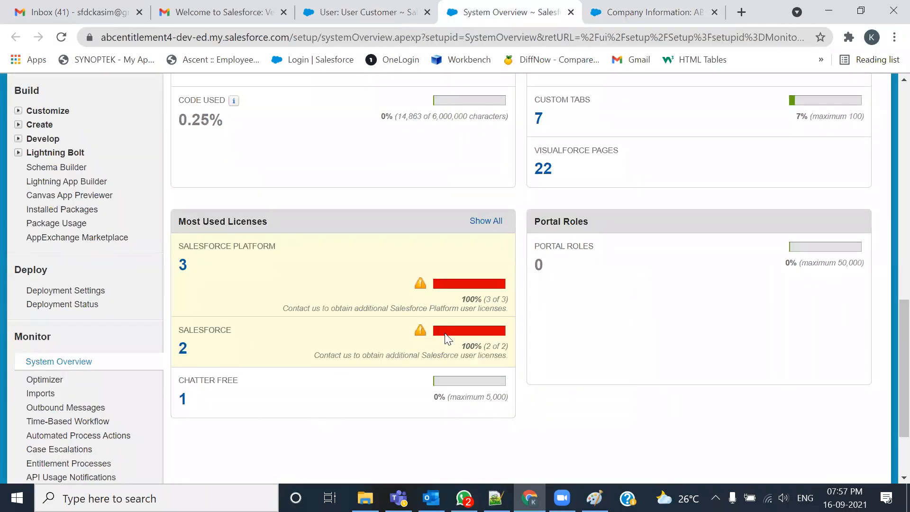
{"action": "left_click", "coordinate": [623, 13]}
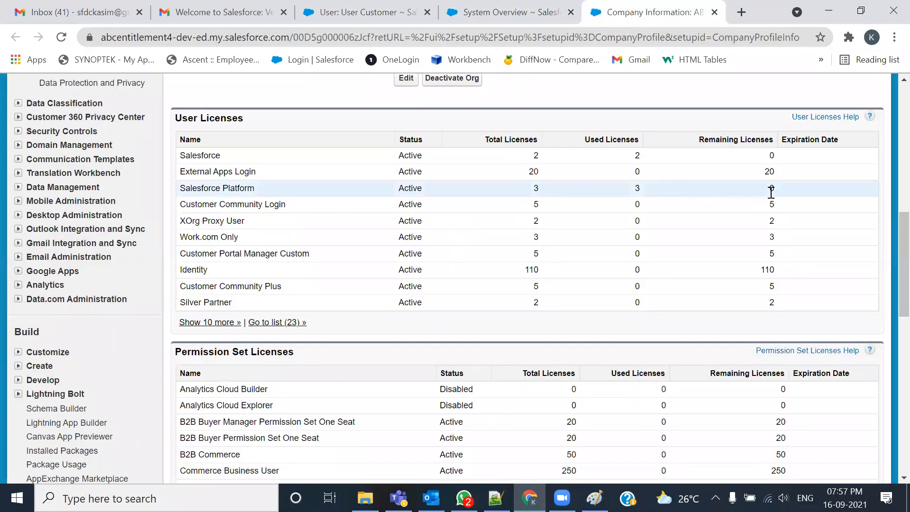
{"action": "left_click_drag", "start_coordinate": [778, 190], "coordinate": [766, 195]}
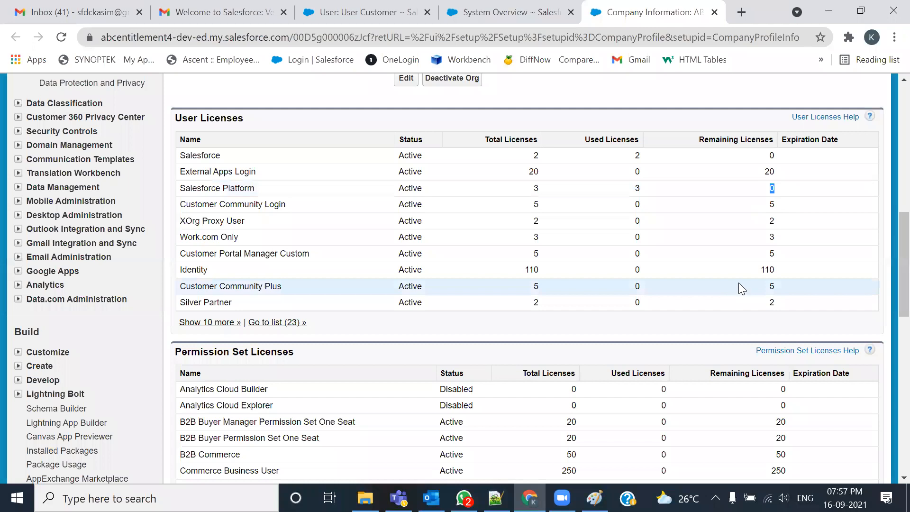
Unfreeze the Customer user, then deactivate the user by clearing the Active setting and save the record
{"action": "left_click", "coordinate": [360, 14]}
{"action": "left_click", "coordinate": [549, 251]}
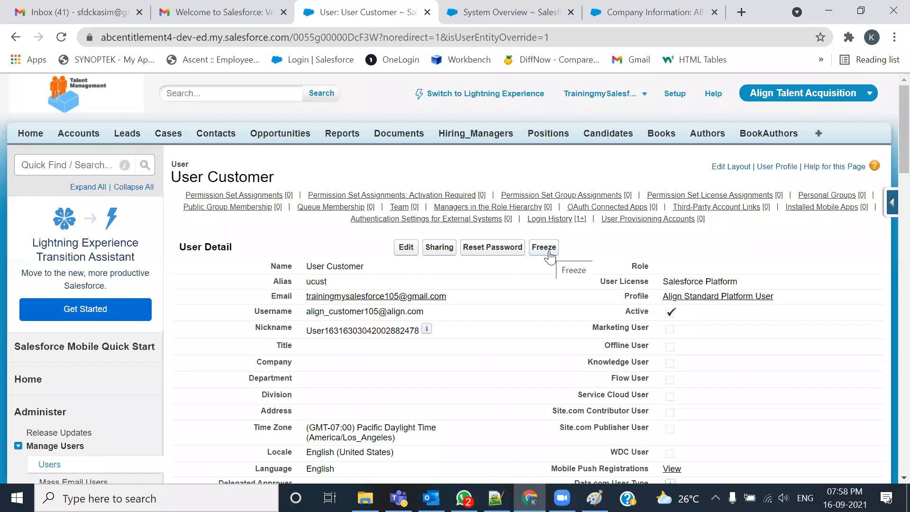
{"action": "left_click", "coordinate": [406, 246]}
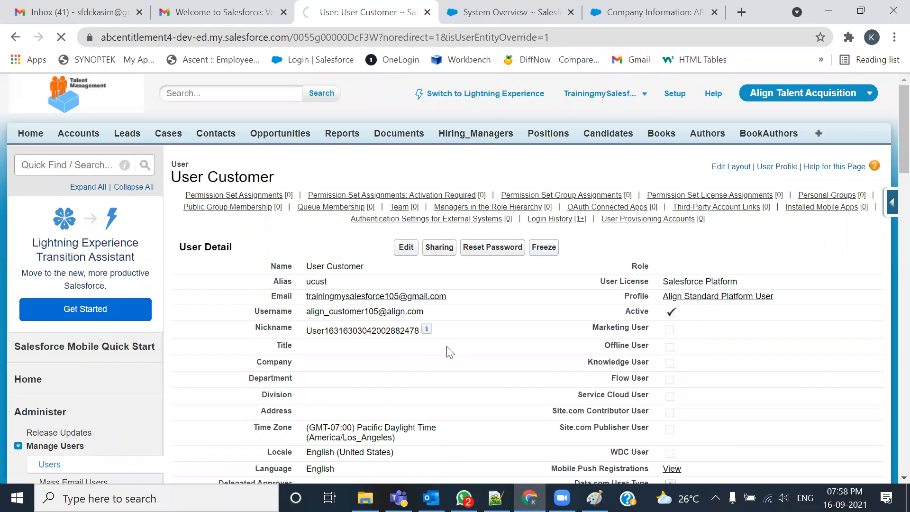
{"action": "left_click", "coordinate": [612, 313]}
{"action": "left_click", "coordinate": [565, 173]}
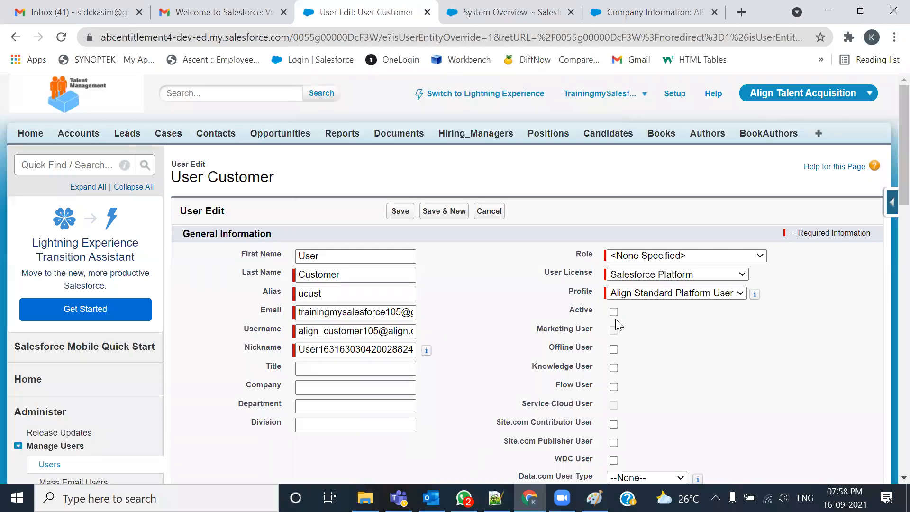
{"action": "left_click", "coordinate": [401, 211]}
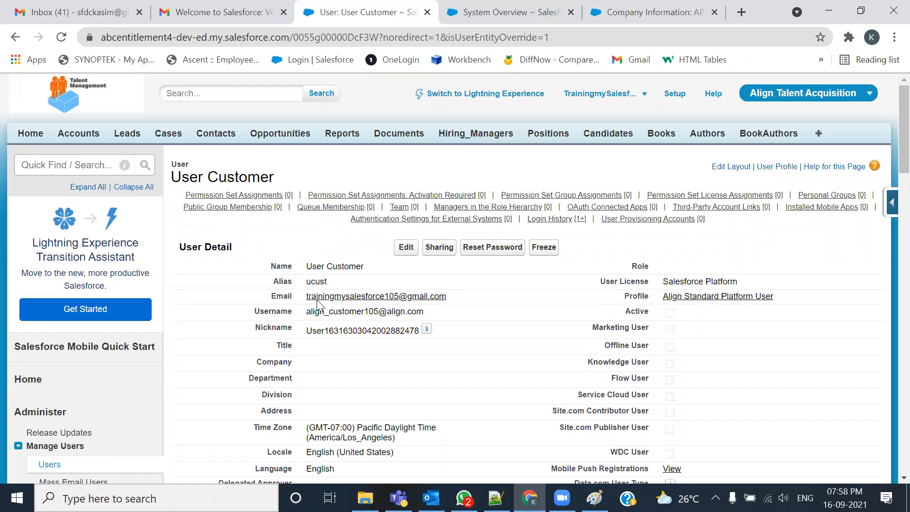
Reload System Overview, compare Salesforce Platform license usage with Company Information, and highlight the remaining license value
{"action": "left_click", "coordinate": [495, 13]}
{"action": "left_click", "coordinate": [62, 38]}
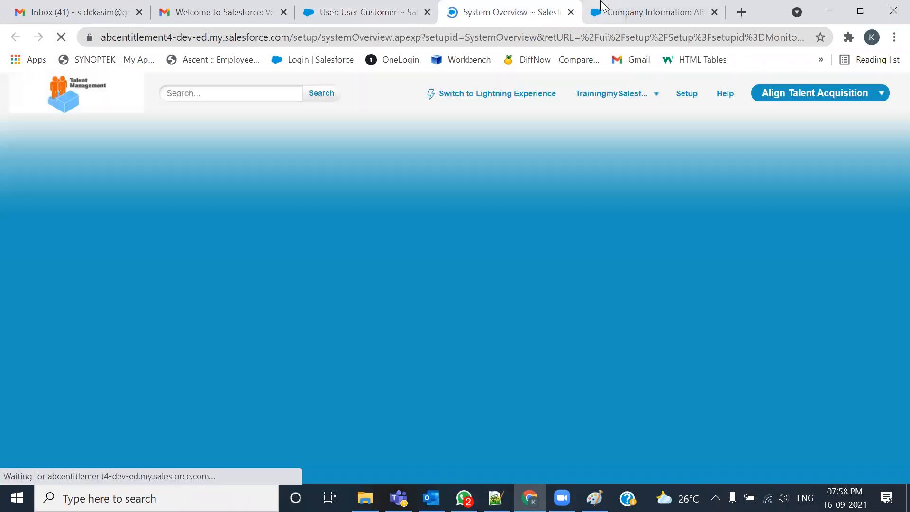
{"action": "key", "text": "ctrl+Tab"}
{"action": "key", "text": "ctrl+shift+Tab"}
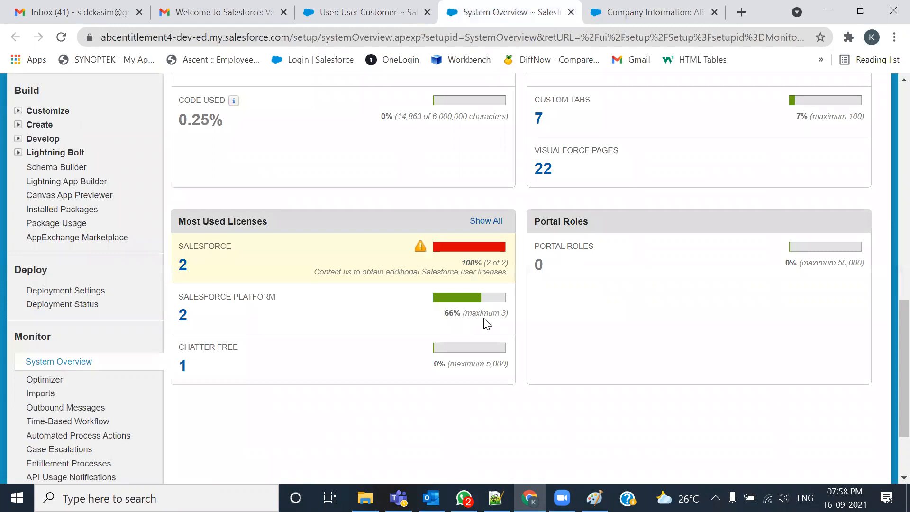
{"action": "left_click", "coordinate": [660, 11]}
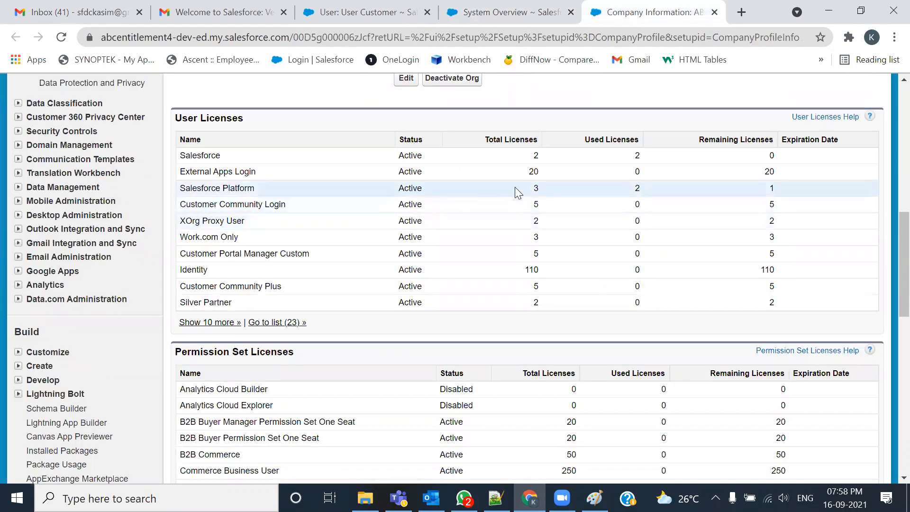
{"action": "double_click", "coordinate": [771, 187]}
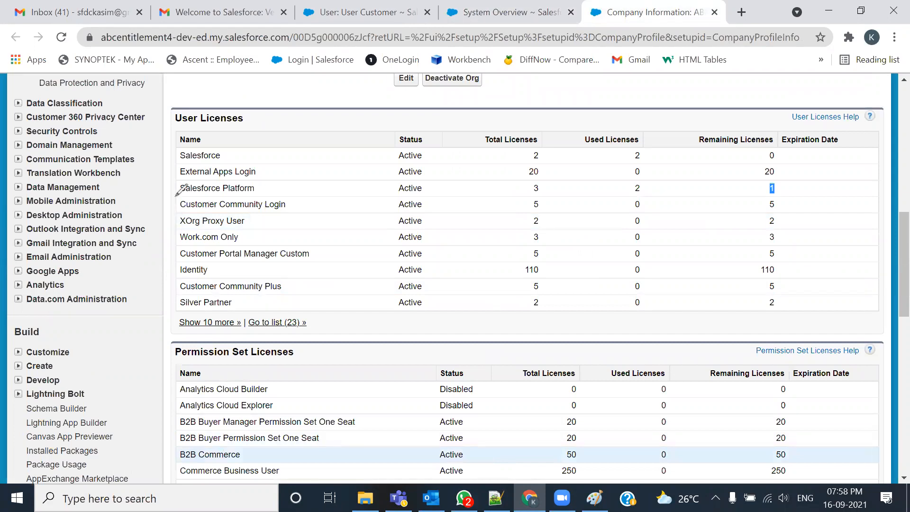
Outline the Salesforce Platform row of the User Licenses table in red and clear the annotations
{"action": "left_click_drag", "start_coordinate": [176, 195], "coordinate": [272, 196]}
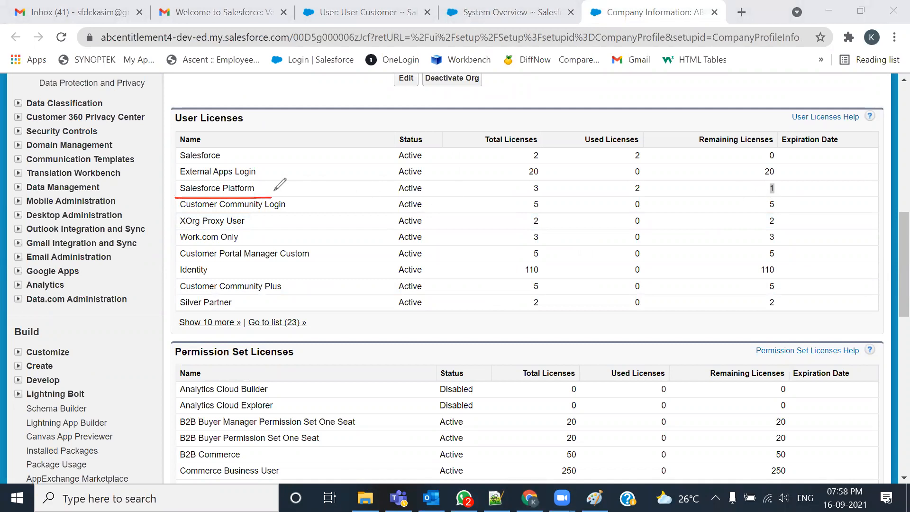
{"action": "mouse_move", "coordinate": [269, 196]}
{"action": "left_mouse_down"}
{"action": "mouse_move", "coordinate": [807, 195]}
{"action": "mouse_move", "coordinate": [765, 180]}
{"action": "mouse_move", "coordinate": [185, 178]}
{"action": "mouse_move", "coordinate": [169, 200]}
{"action": "left_mouse_up"}
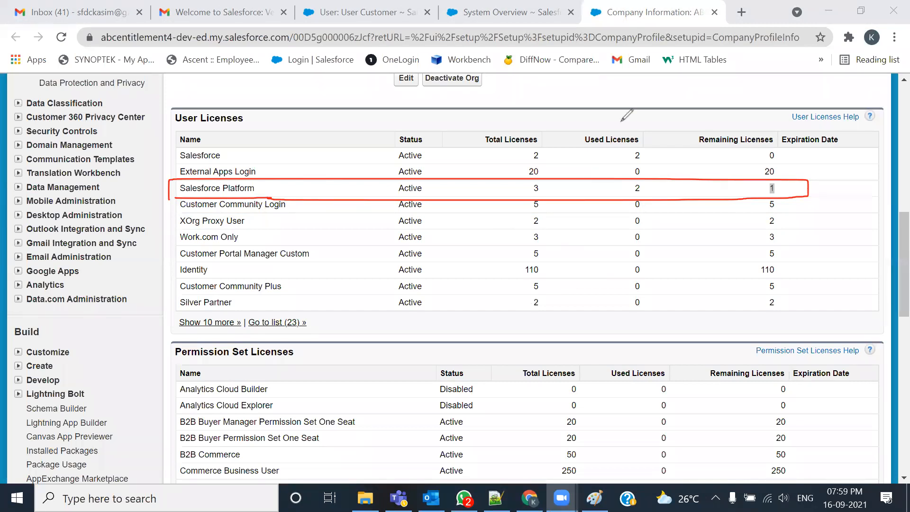
{"action": "left_click", "coordinate": [637, 116]}
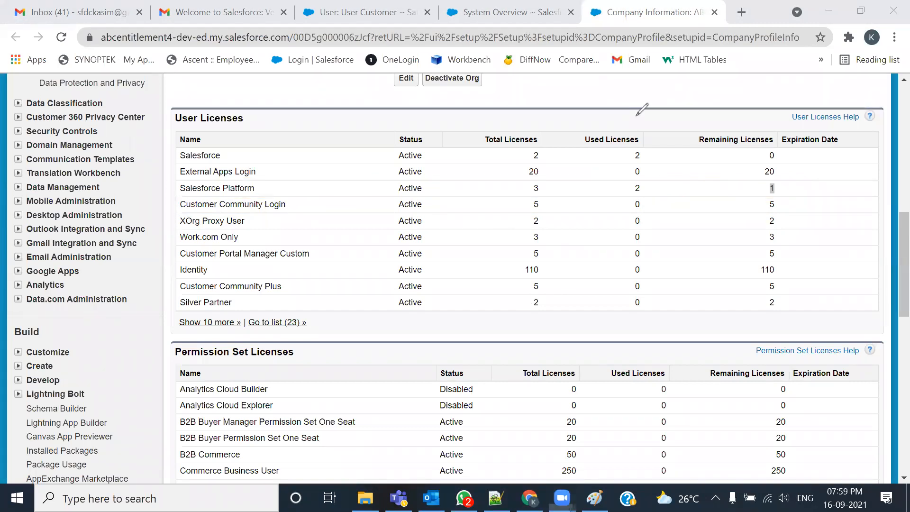
{"action": "left_click", "coordinate": [700, 79]}
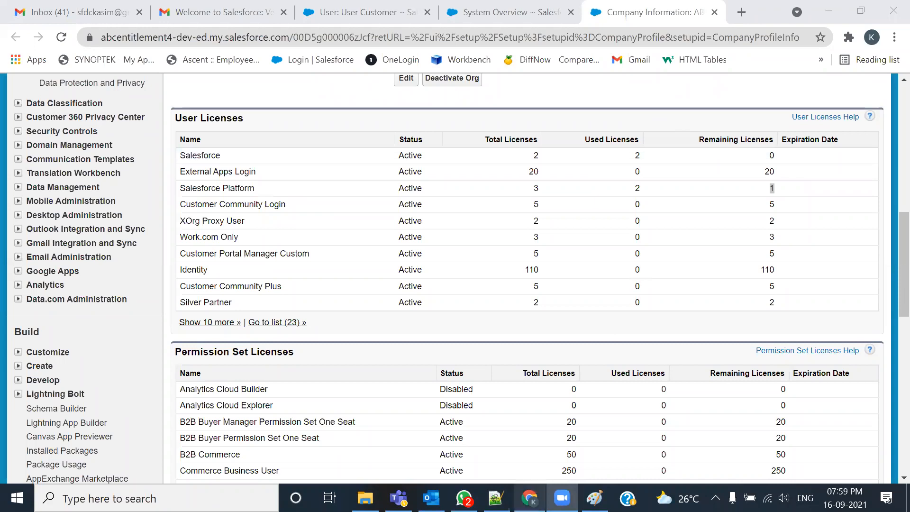
Switch to Notepad++ and highlight the statements on user license availability under De-Activation and Freeze
{"action": "left_click", "coordinate": [495, 497]}
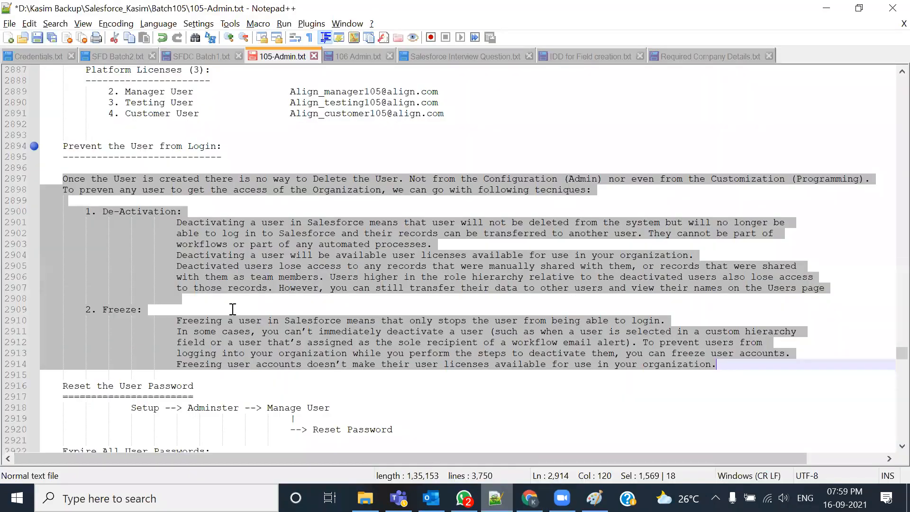
{"action": "left_click", "coordinate": [352, 320]}
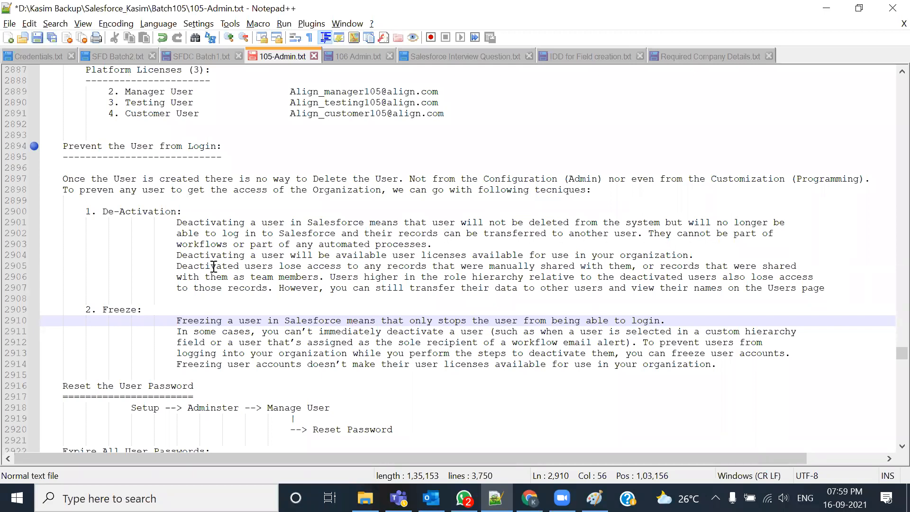
{"action": "left_click_drag", "start_coordinate": [176, 255], "coordinate": [514, 256]}
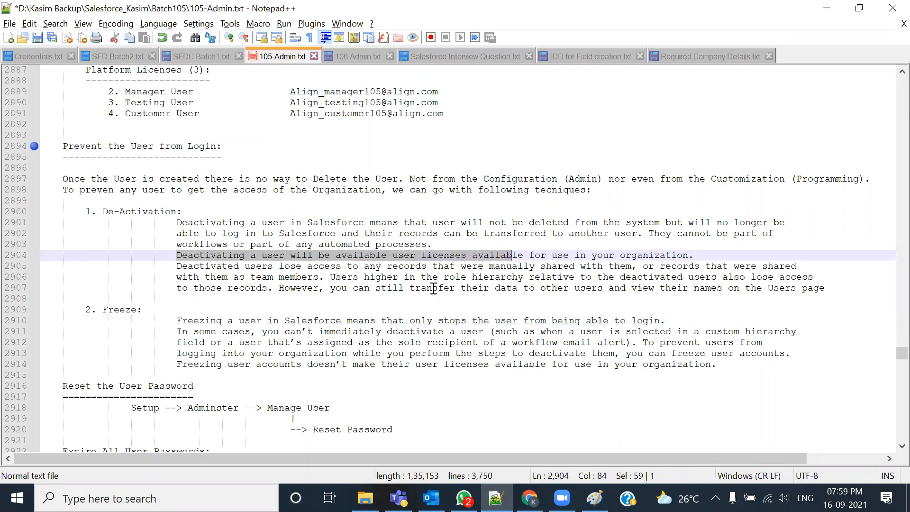
{"action": "left_click_drag", "start_coordinate": [182, 364], "coordinate": [642, 373]}
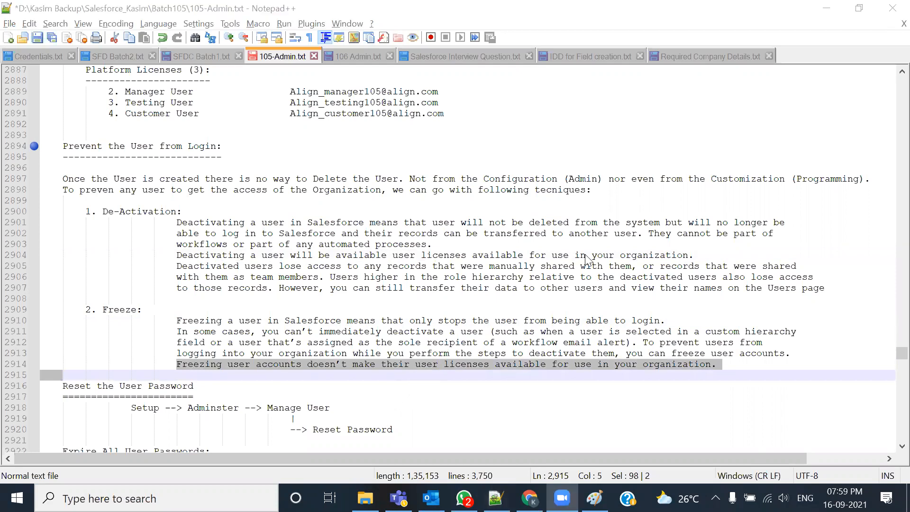
Switch to Chrome, reactivate the Customer user by enabling the Active setting, and save the record
{"action": "key", "text": "alt+Tab"}
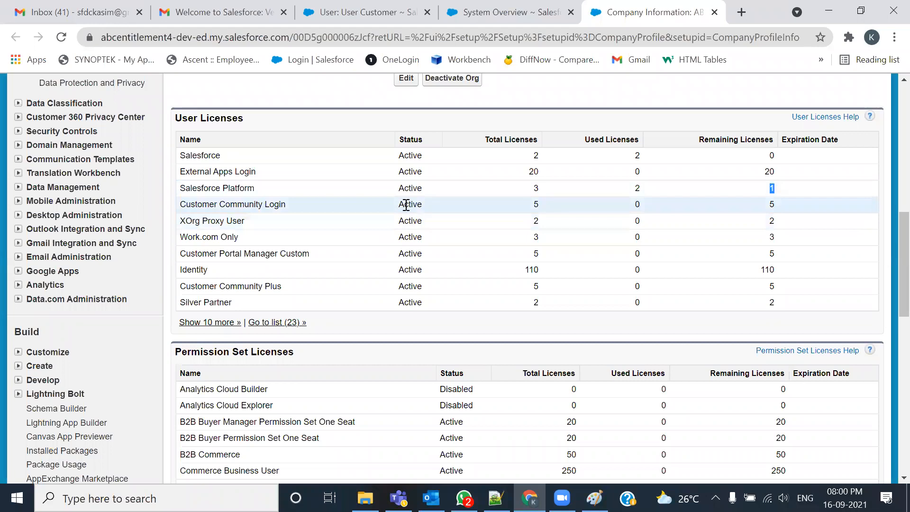
{"action": "left_click", "coordinate": [385, 11]}
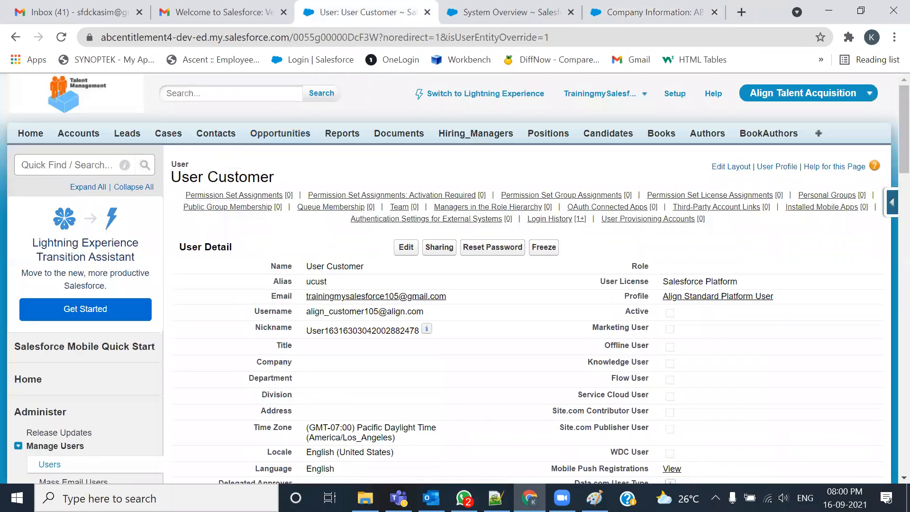
{"action": "left_click", "coordinate": [406, 247]}
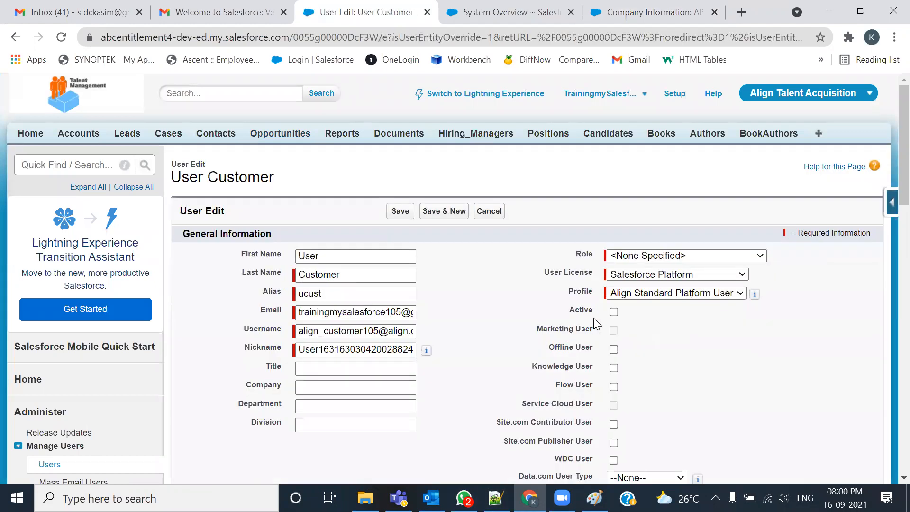
{"action": "left_click", "coordinate": [612, 312]}
{"action": "left_click", "coordinate": [400, 212]}
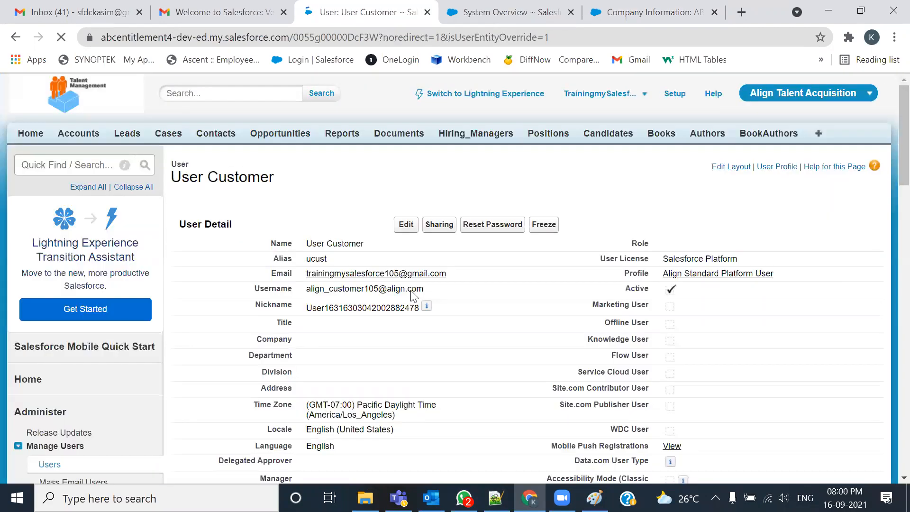
Check Salesforce Platform license usage in System Overview and in the reloaded Company Information, highlighting the remaining value and closing both pages
{"action": "left_click", "coordinate": [516, 7]}
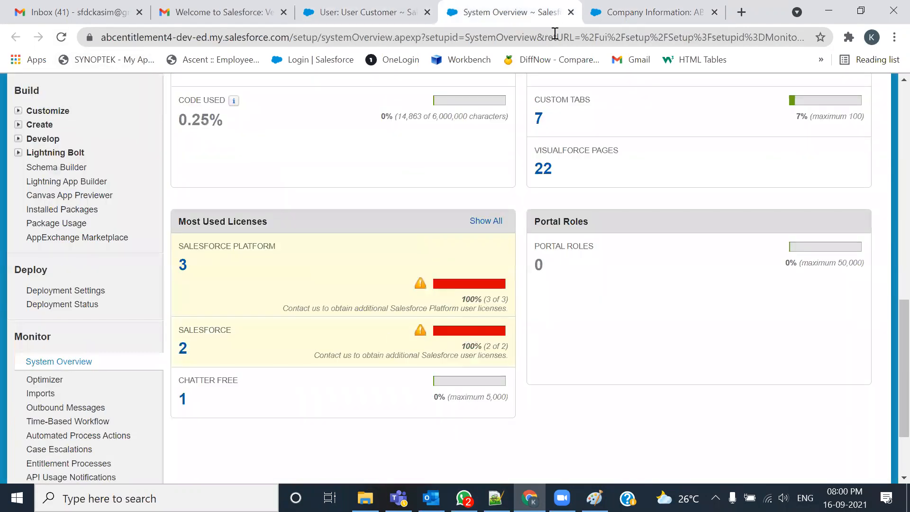
{"action": "left_click", "coordinate": [570, 12]}
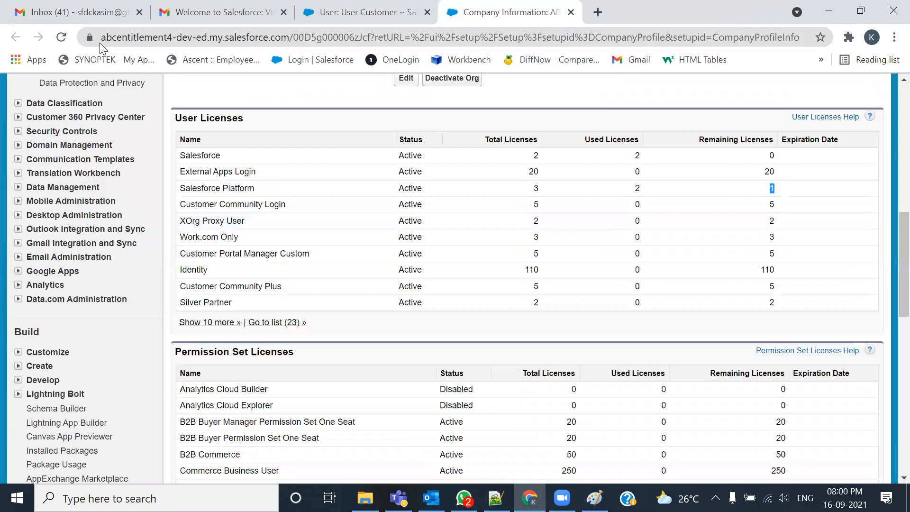
{"action": "left_click", "coordinate": [61, 37]}
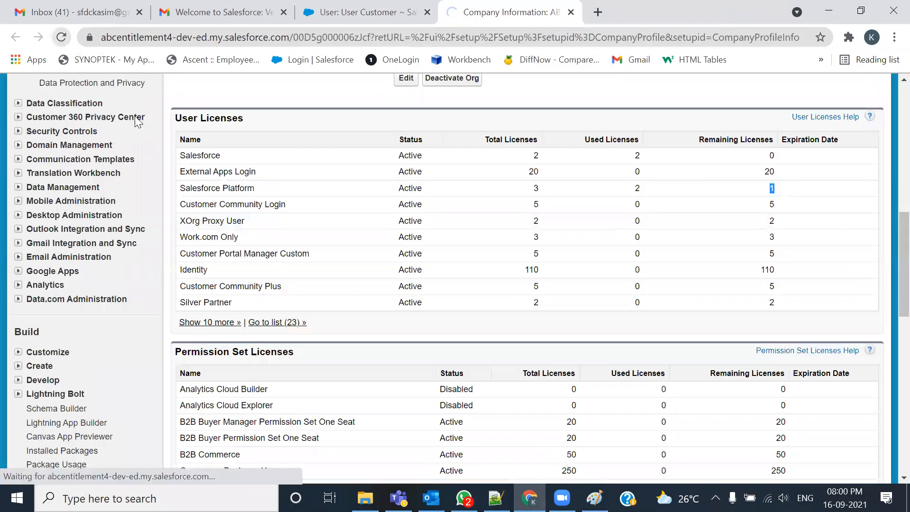
{"action": "double_click", "coordinate": [771, 188]}
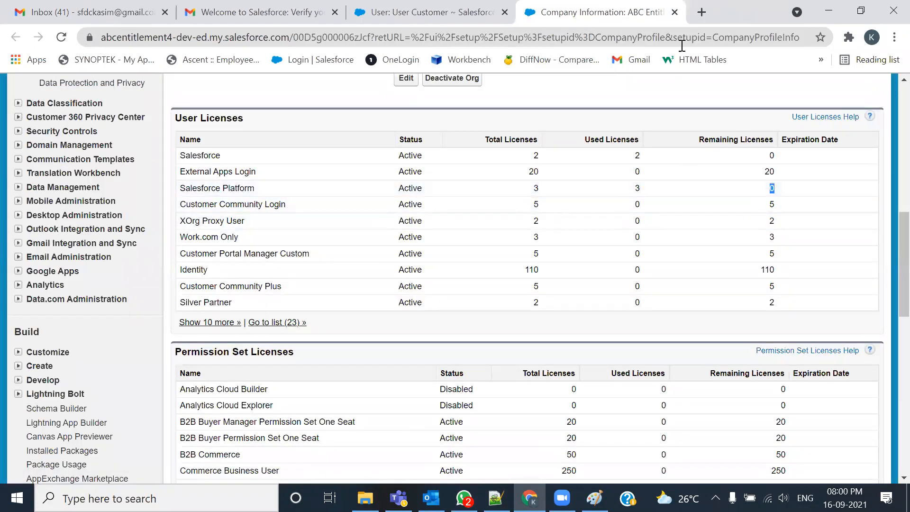
{"action": "left_click", "coordinate": [674, 12]}
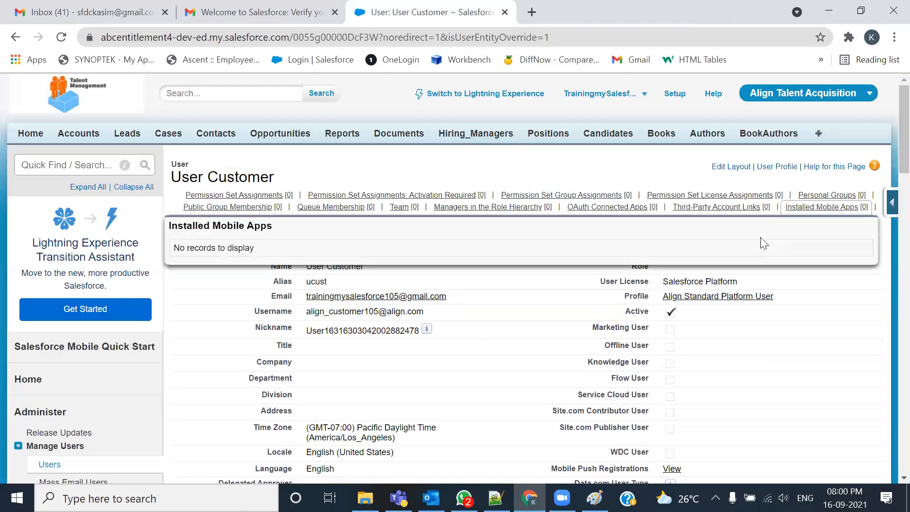
Look over the Customer user's detail page, and open the All Users list to review every user
{"action": "scroll", "coordinate": [887, 291], "scroll_direction": "down", "scroll_amount": 1}
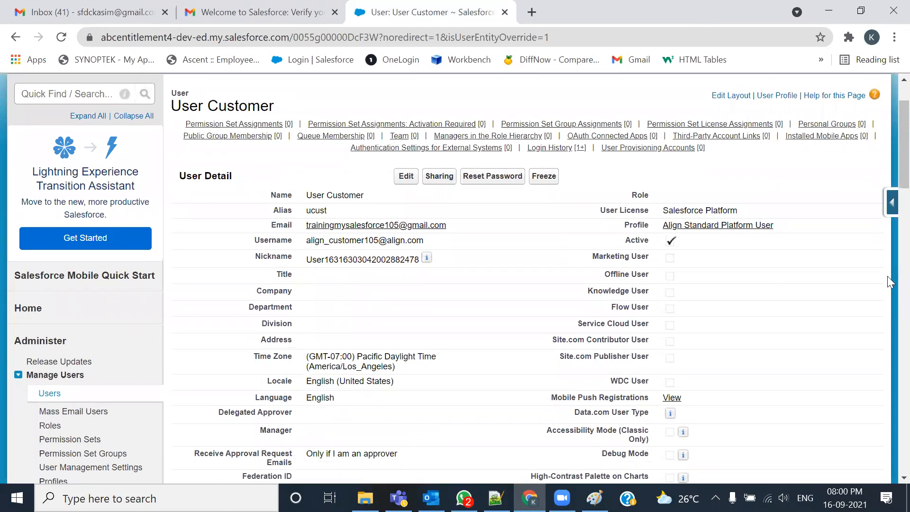
{"action": "scroll", "coordinate": [887, 275], "scroll_direction": "up", "scroll_amount": 1}
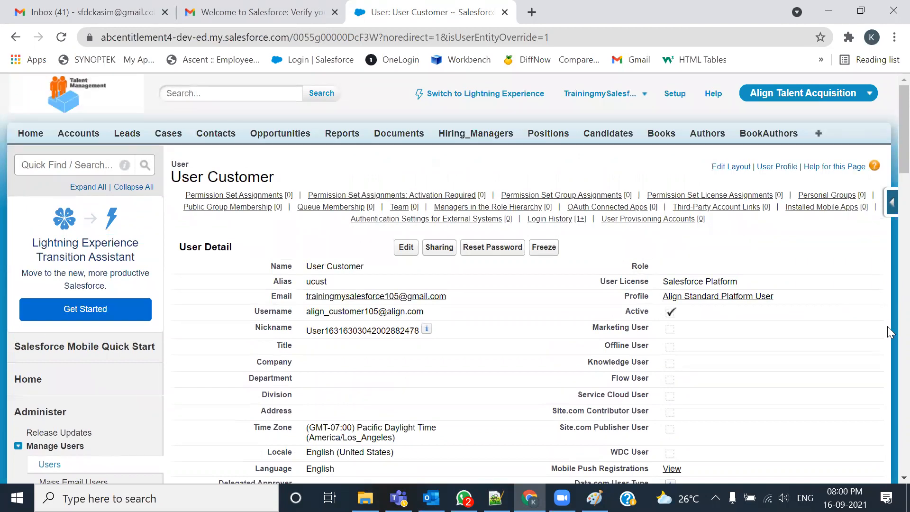
{"action": "scroll", "coordinate": [146, 345], "scroll_direction": "down", "scroll_amount": 2}
{"action": "left_click", "coordinate": [47, 324]}
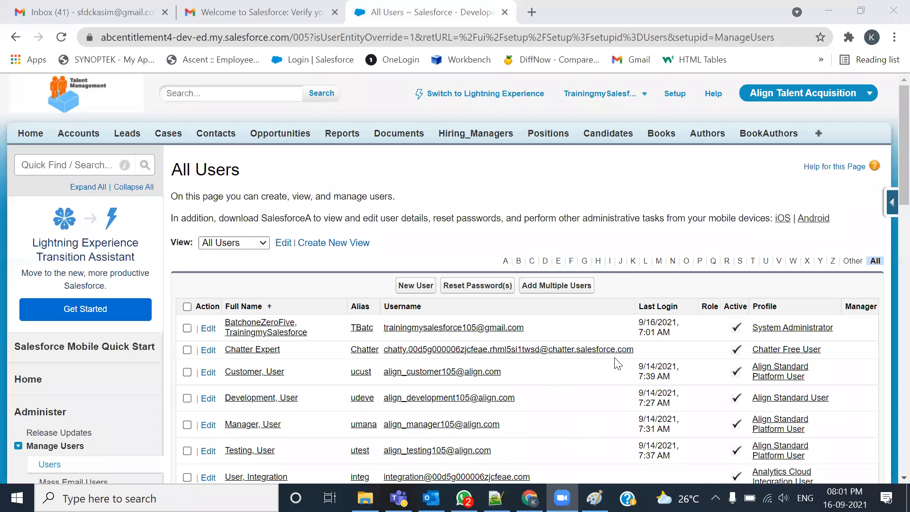
{"action": "scroll", "coordinate": [473, 214], "scroll_direction": "down", "scroll_amount": 3}
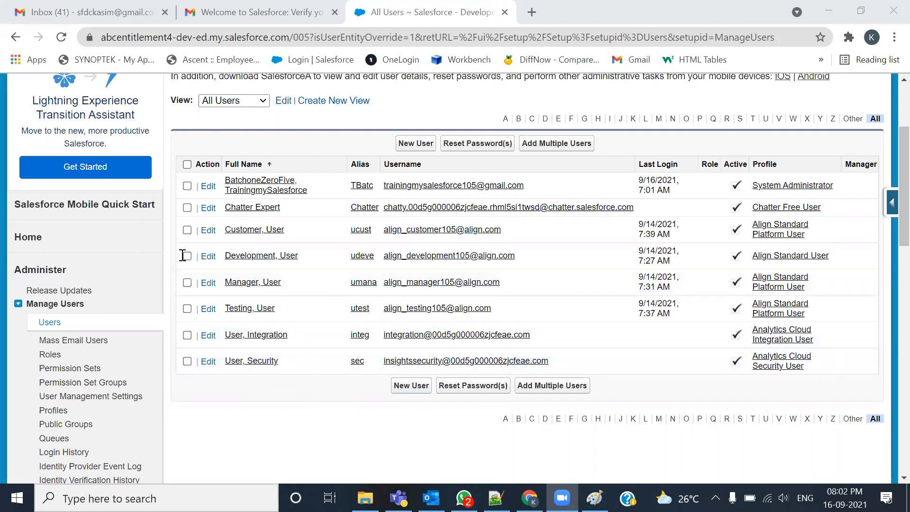
Switch to Notepad++ and alternately highlight the De-Activation and Freeze headings under Prevent the User from Login
{"action": "key", "text": "alt+Tab"}
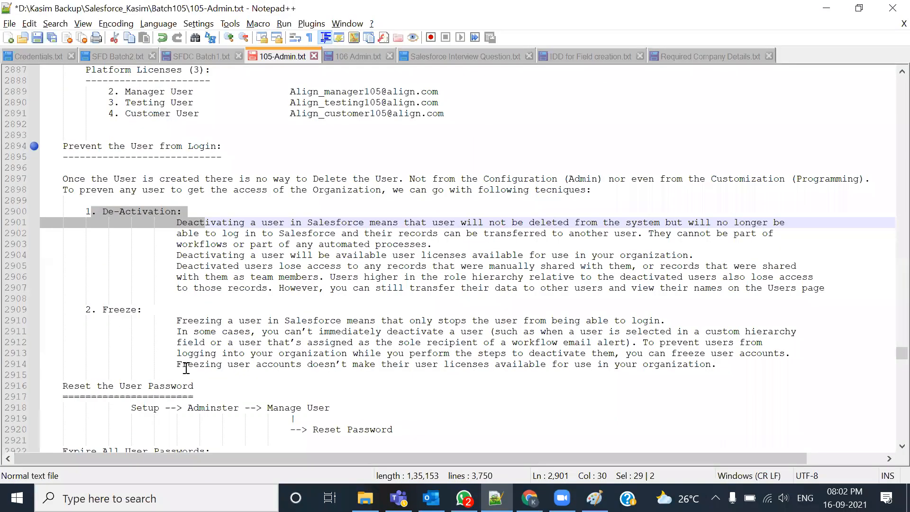
{"action": "left_click_drag", "start_coordinate": [97, 310], "coordinate": [143, 310]}
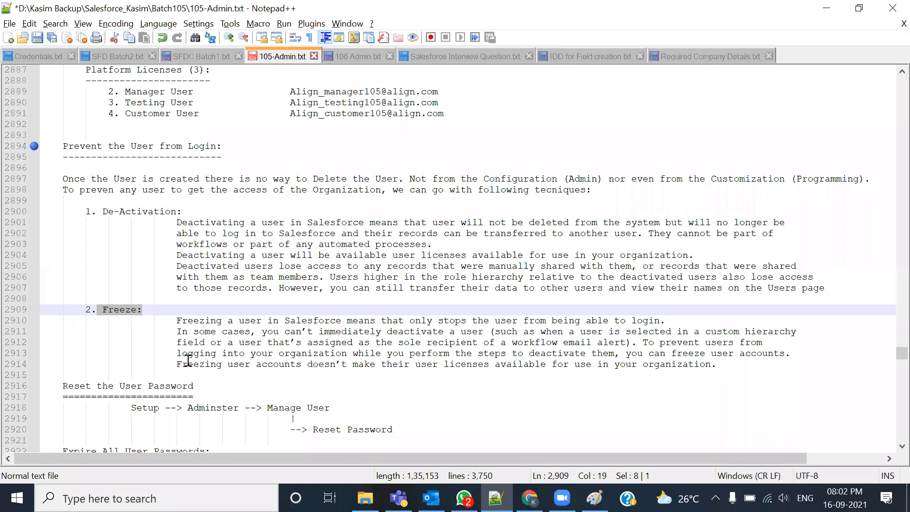
{"action": "left_click_drag", "start_coordinate": [97, 212], "coordinate": [176, 222]}
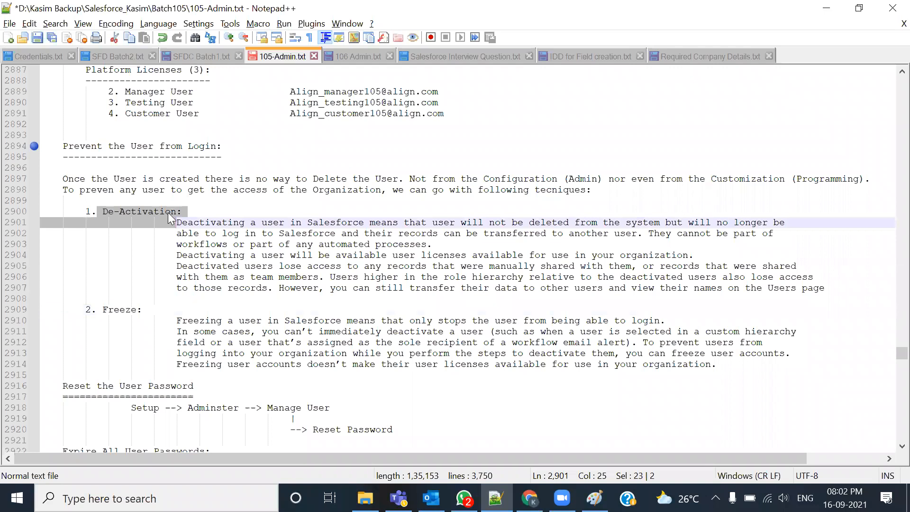
{"action": "left_click_drag", "start_coordinate": [142, 313], "coordinate": [102, 313]}
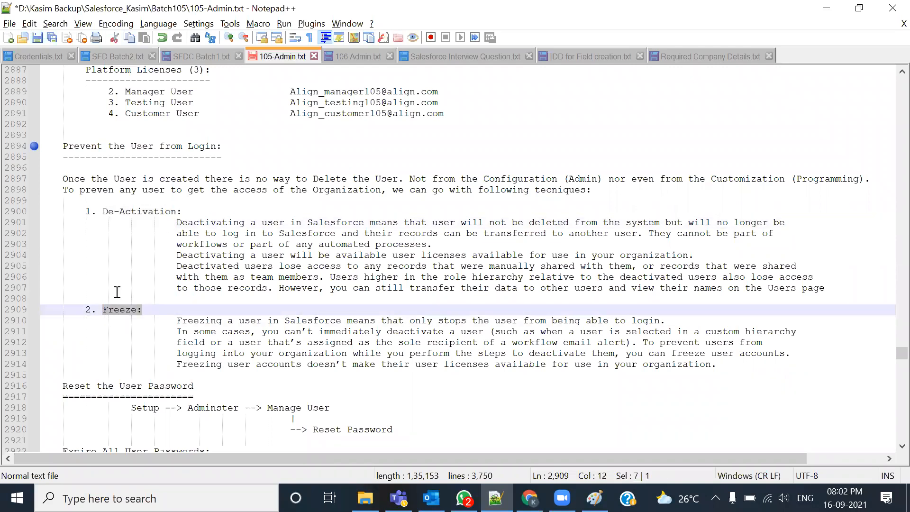
{"action": "left_click_drag", "start_coordinate": [89, 213], "coordinate": [182, 213]}
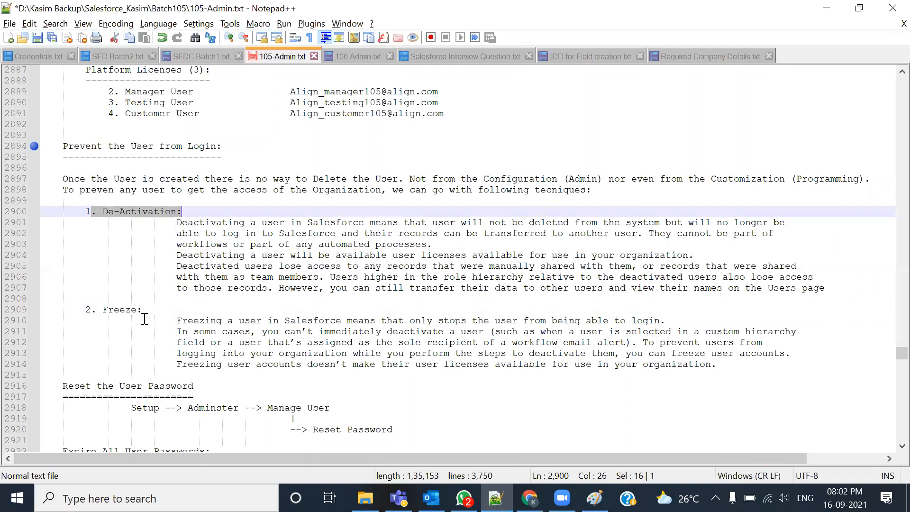
{"action": "left_click_drag", "start_coordinate": [151, 313], "coordinate": [108, 312]}
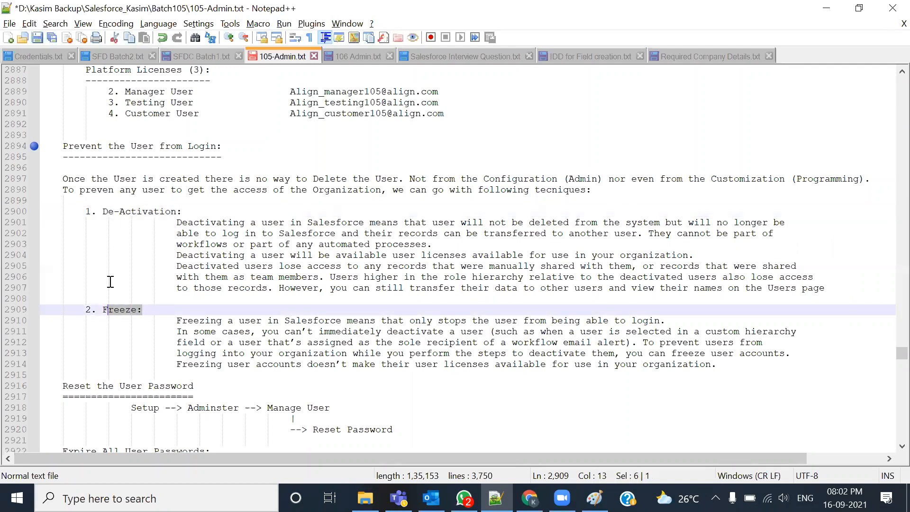
{"action": "left_click", "coordinate": [167, 330]}
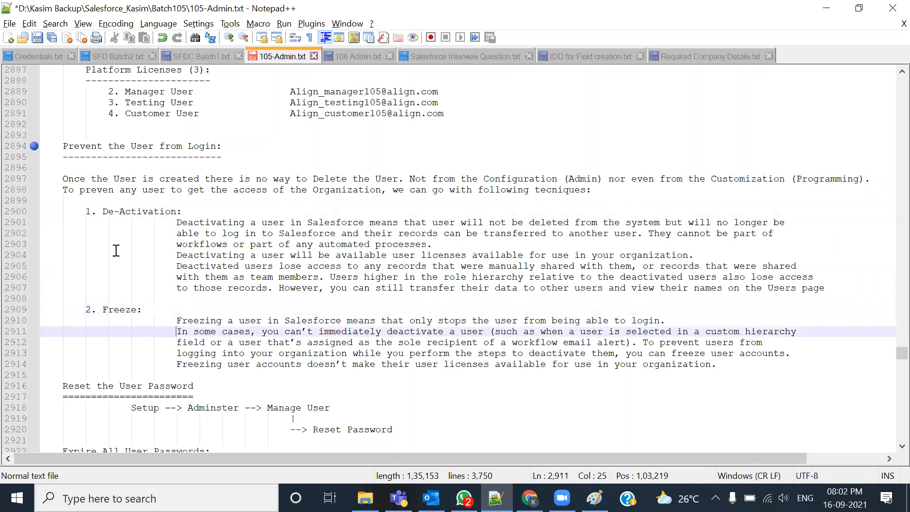
{"action": "left_click_drag", "start_coordinate": [97, 212], "coordinate": [200, 212]}
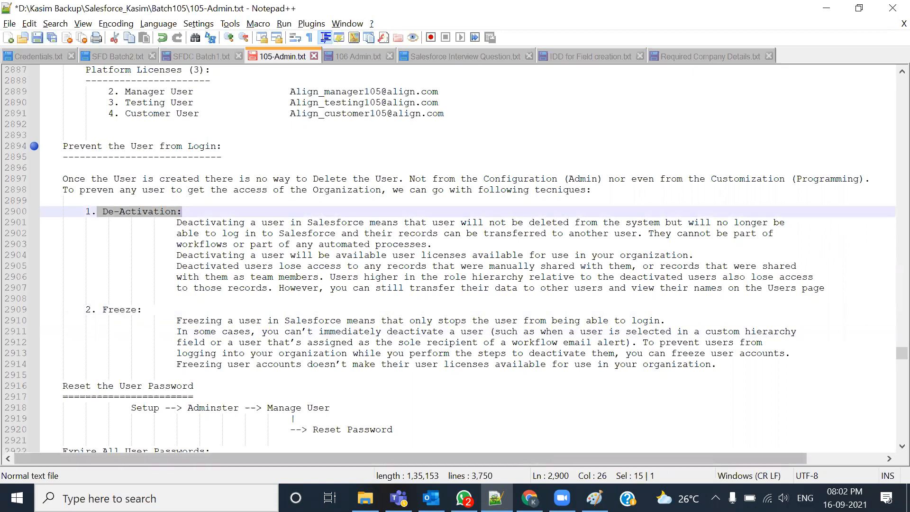
Compare the two login prevention techniques again, highlighting the Freeze heading repeatedly and finishing on the De-Activation heading
{"action": "scroll", "coordinate": [330, 327], "scroll_direction": "down", "scroll_amount": 1}
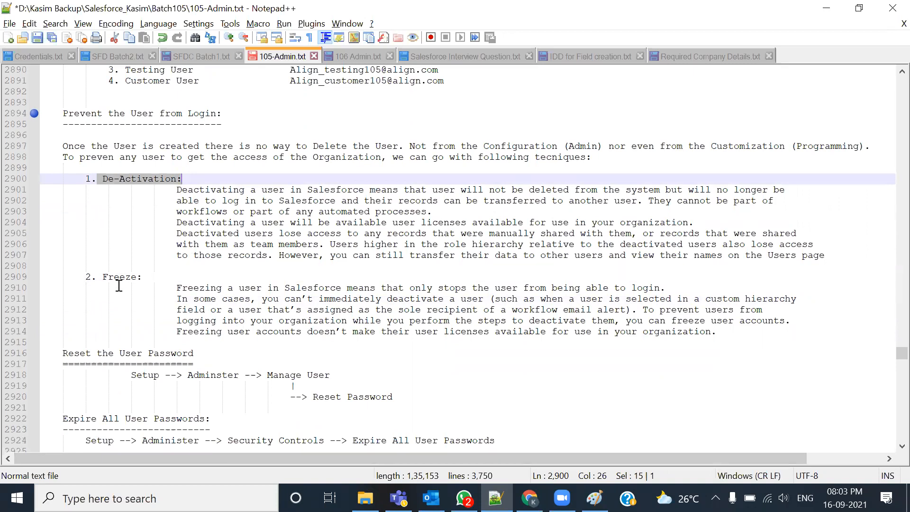
{"action": "left_click_drag", "start_coordinate": [86, 277], "coordinate": [145, 277]}
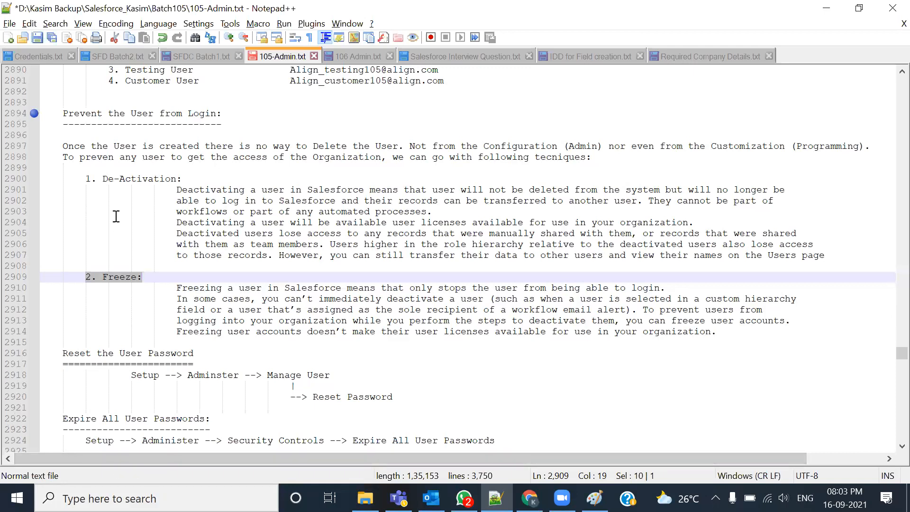
{"action": "left_click", "coordinate": [135, 322]}
{"action": "left_click_drag", "start_coordinate": [97, 278], "coordinate": [143, 278]}
{"action": "left_click", "coordinate": [117, 299]}
{"action": "left_click_drag", "start_coordinate": [102, 277], "coordinate": [152, 278]}
{"action": "left_click", "coordinate": [144, 296]}
{"action": "left_click_drag", "start_coordinate": [98, 276], "coordinate": [136, 277]}
{"action": "left_click_drag", "start_coordinate": [102, 178], "coordinate": [182, 179]}
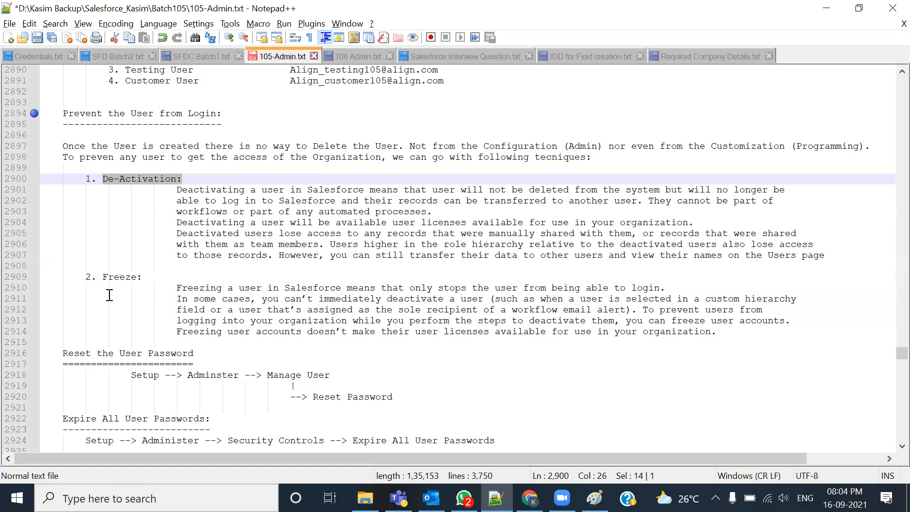
{"action": "left_click_drag", "start_coordinate": [104, 276], "coordinate": [140, 277]}
{"action": "left_click", "coordinate": [131, 308]}
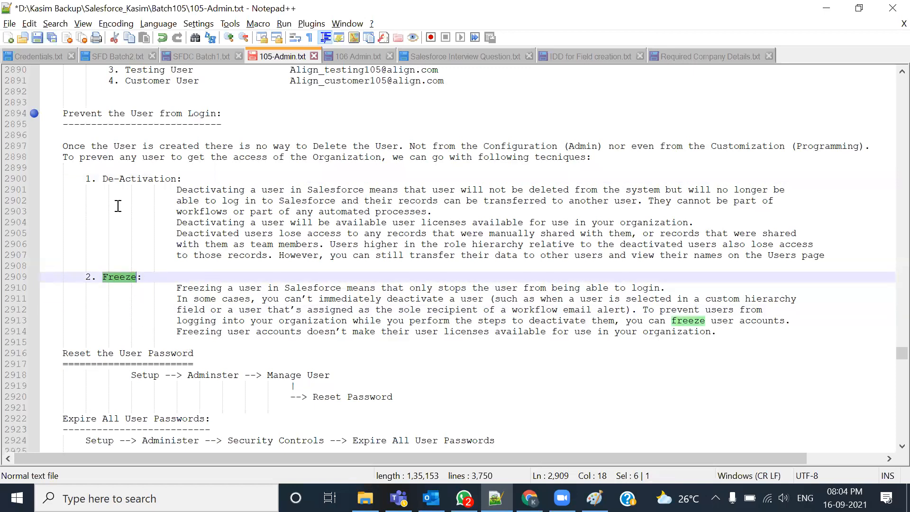
{"action": "left_click_drag", "start_coordinate": [103, 178], "coordinate": [182, 179]}
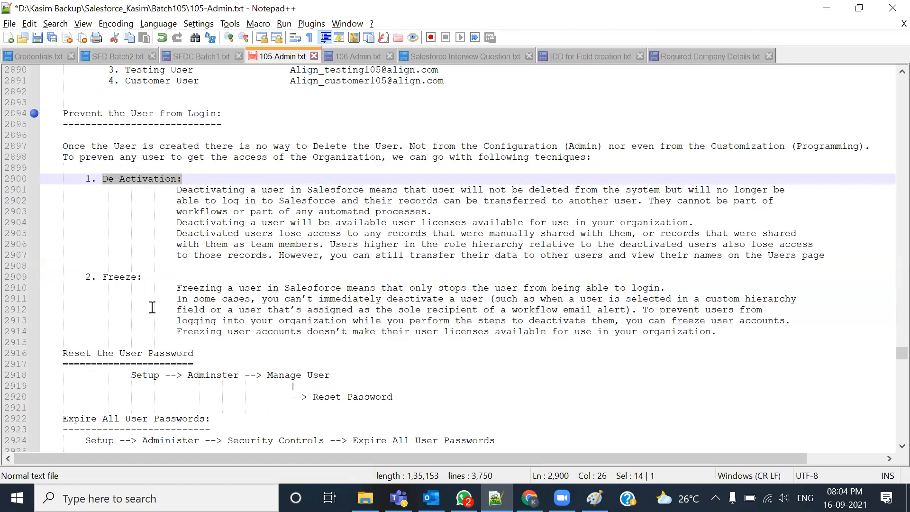
Browse the notes from Reset the User Password to Login Access Policies, and return to the Expire All User Passwords heading
{"action": "scroll", "coordinate": [153, 309], "scroll_direction": "down", "scroll_amount": 2}
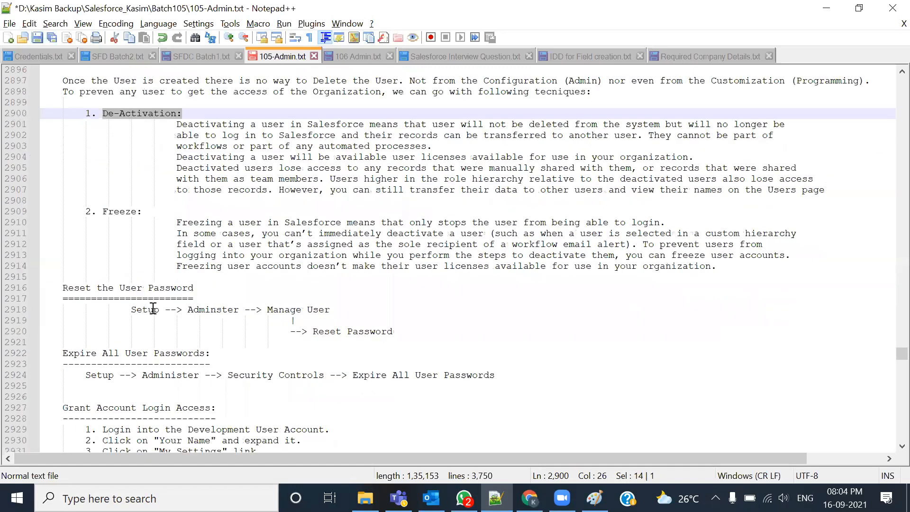
{"action": "scroll", "coordinate": [153, 309], "scroll_direction": "down", "scroll_amount": 3}
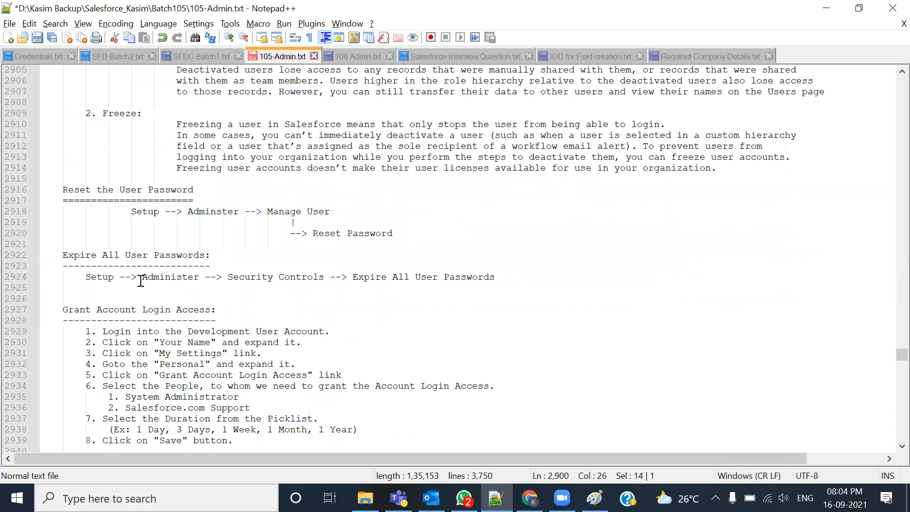
{"action": "scroll", "coordinate": [140, 281], "scroll_direction": "down", "scroll_amount": 2}
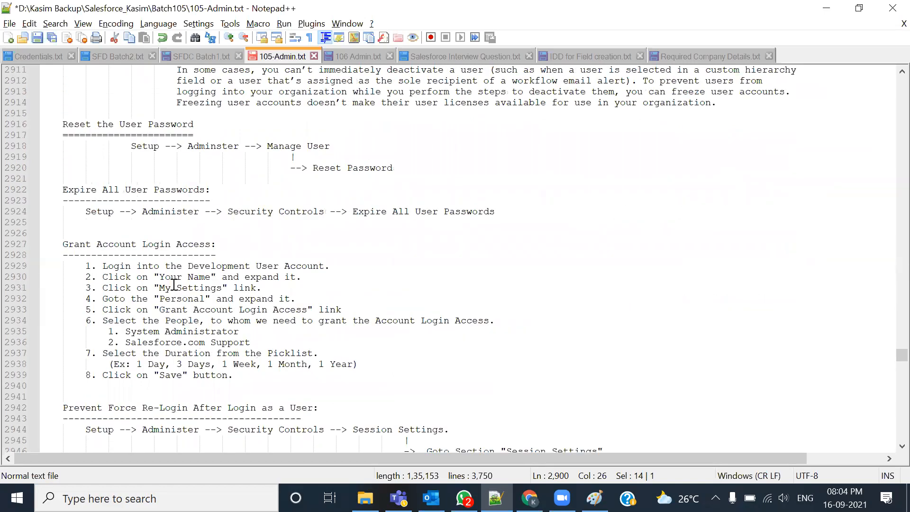
{"action": "scroll", "coordinate": [185, 341], "scroll_direction": "up", "scroll_amount": 3}
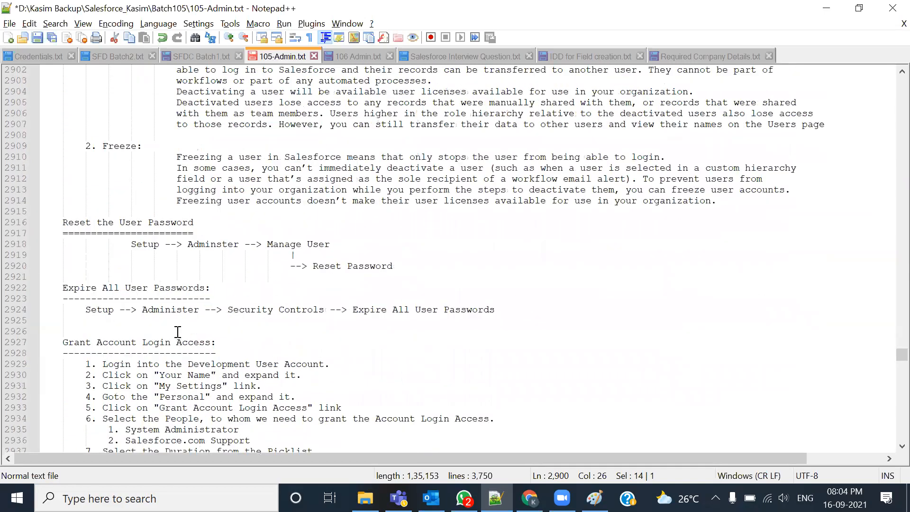
{"action": "scroll", "coordinate": [169, 331], "scroll_direction": "down", "scroll_amount": 8}
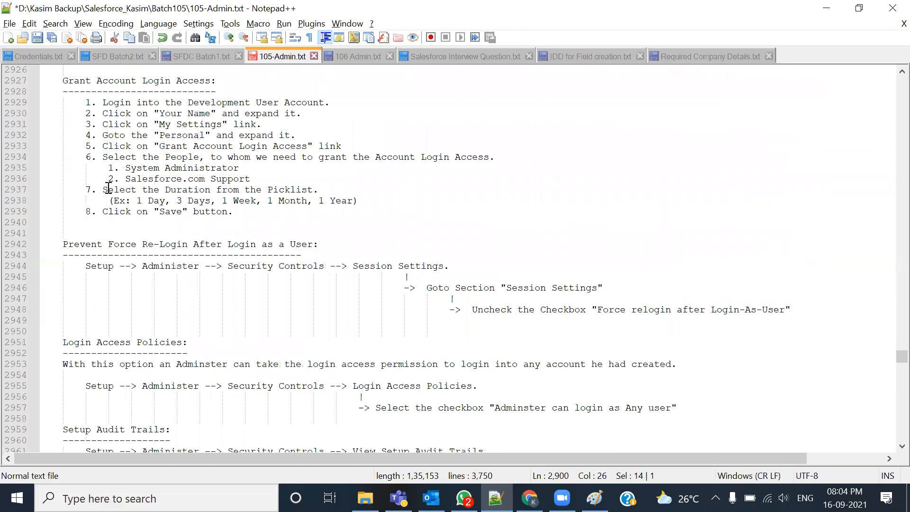
{"action": "scroll", "coordinate": [109, 188], "scroll_direction": "up", "scroll_amount": 6}
{"action": "left_click", "coordinate": [212, 153]}
{"action": "left_click", "coordinate": [232, 221]}
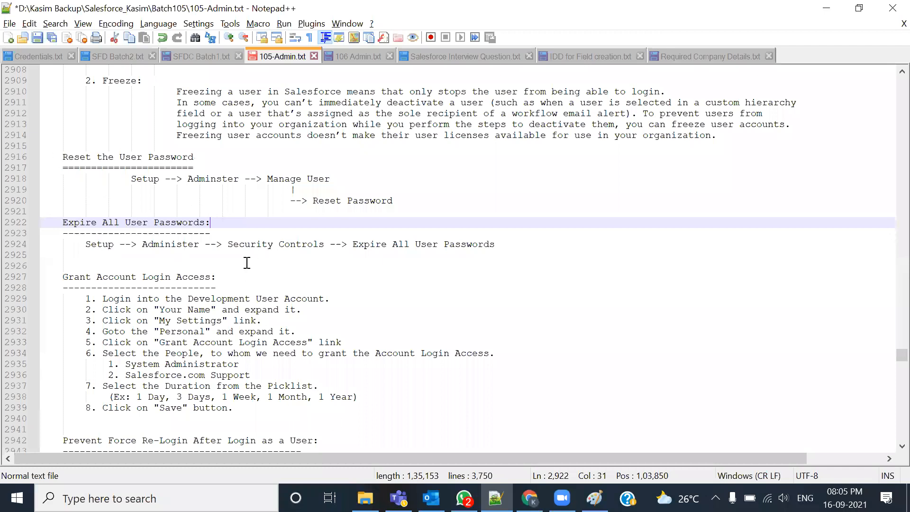
Highlight the Reset the User Password heading, revisit the Freeze heading above it, and highlight the password reset heading again
{"action": "left_click_drag", "start_coordinate": [63, 157], "coordinate": [194, 167]}
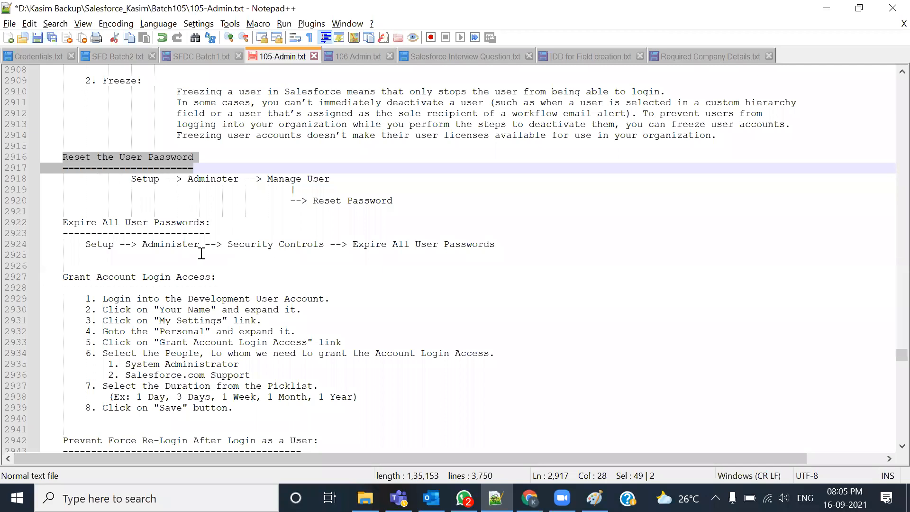
{"action": "scroll", "coordinate": [196, 252], "scroll_direction": "up", "scroll_amount": 3}
{"action": "left_click_drag", "start_coordinate": [143, 179], "coordinate": [91, 179]}
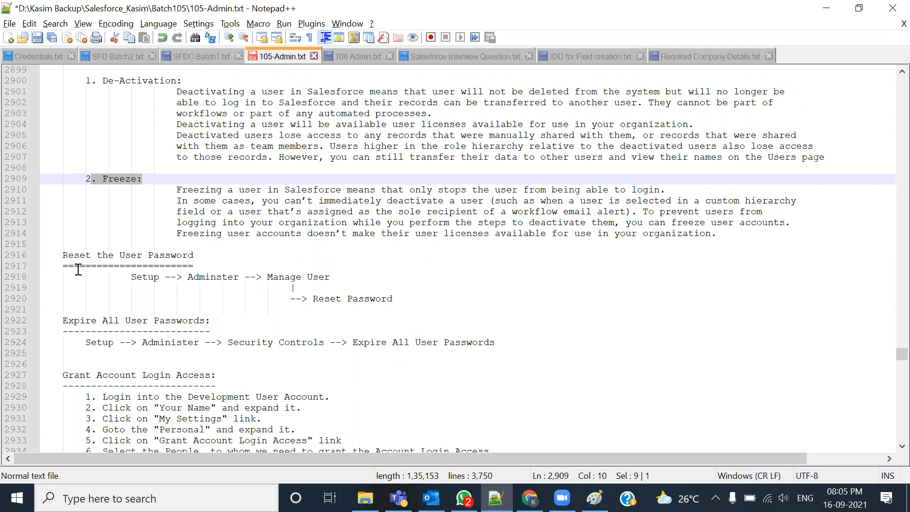
{"action": "left_click", "coordinate": [62, 256]}
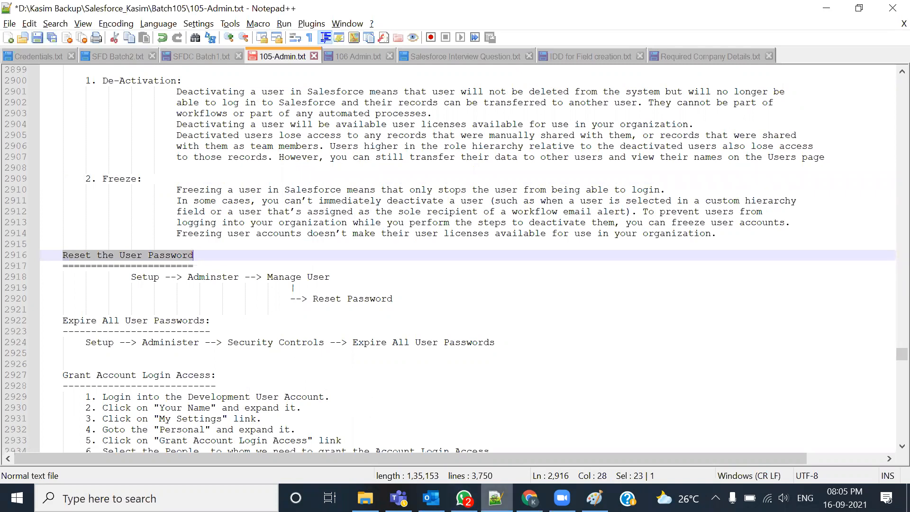
Glance at the Salesforce user list, and highlight the Setup path under Reset the User Password in the Notepad++ notes
{"action": "left_click", "coordinate": [530, 497]}
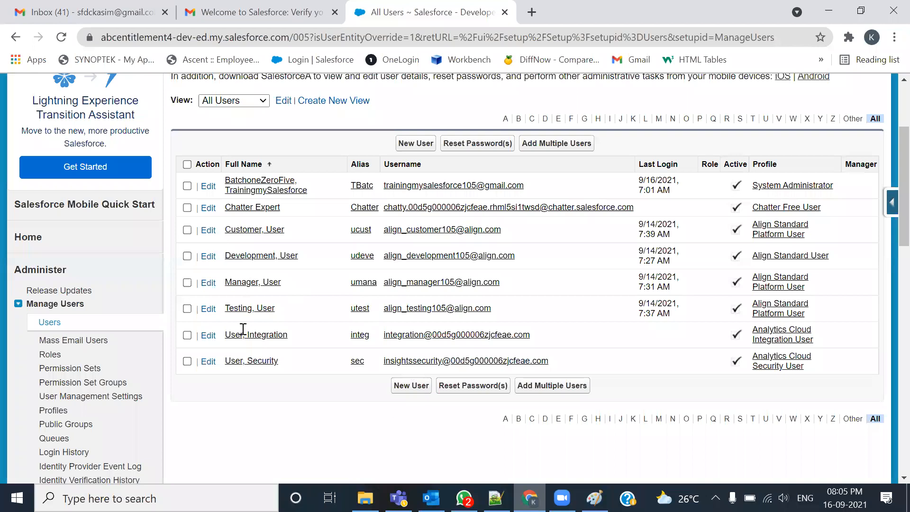
{"action": "key", "text": "alt+Tab"}
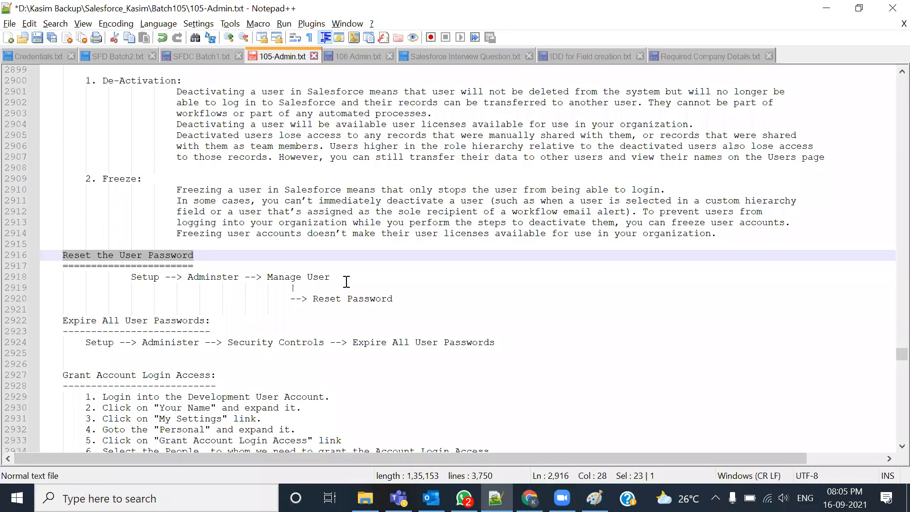
{"action": "left_click_drag", "start_coordinate": [132, 277], "coordinate": [419, 308]}
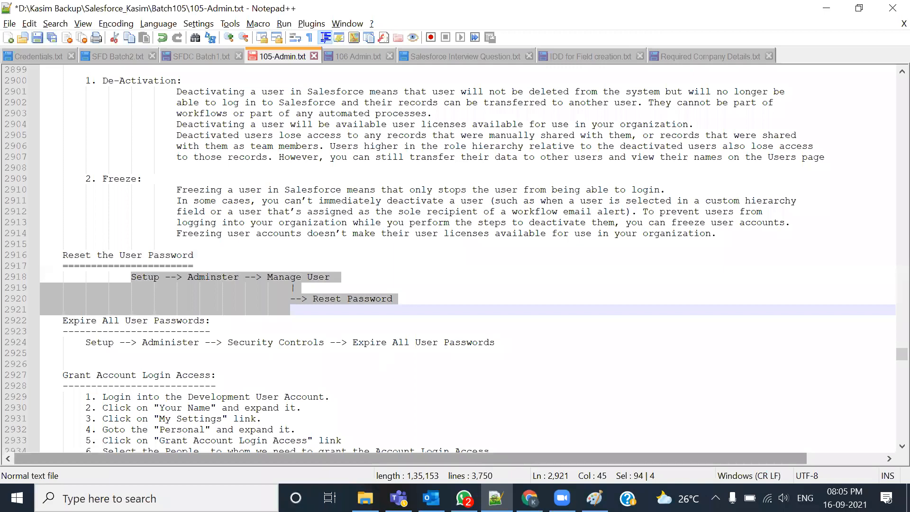
Select the Customer user in the Salesforce user list, and view the Verify Account section of that user's welcome email in Gmail
{"action": "key", "text": "alt+Tab"}
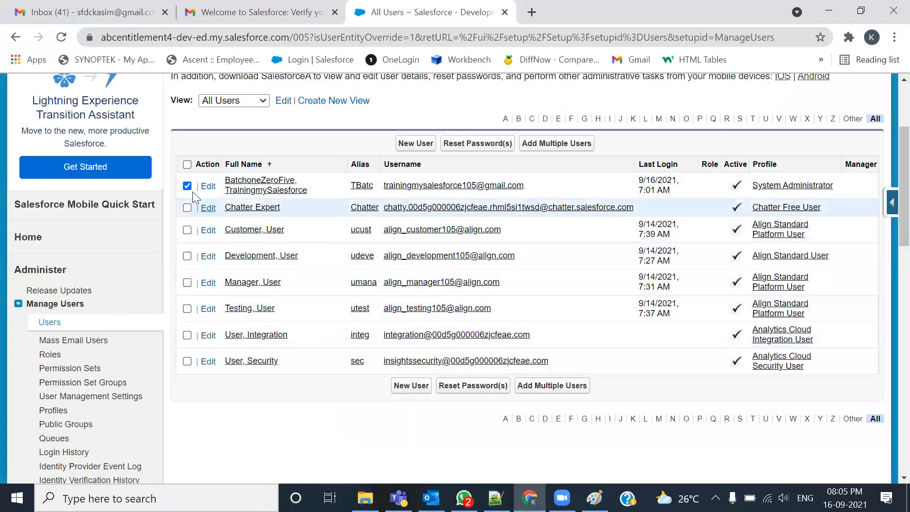
{"action": "left_click", "coordinate": [187, 231]}
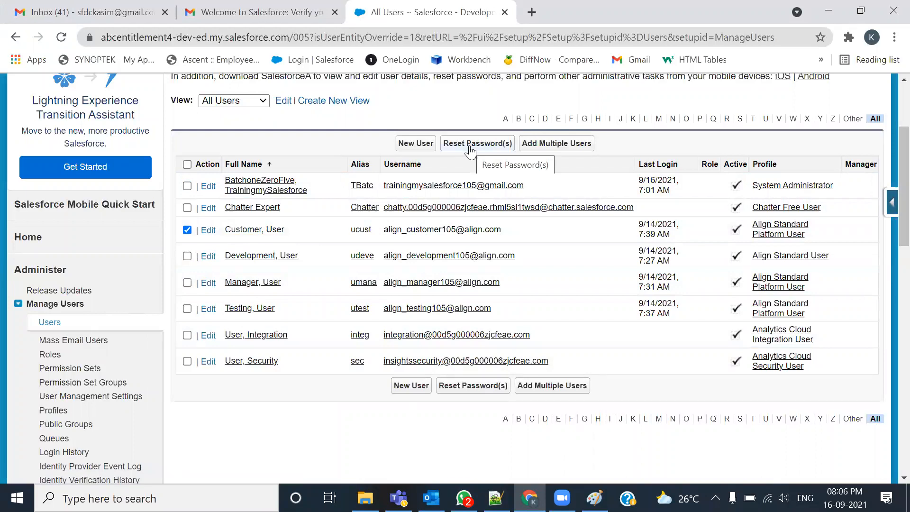
{"action": "left_click", "coordinate": [227, 11]}
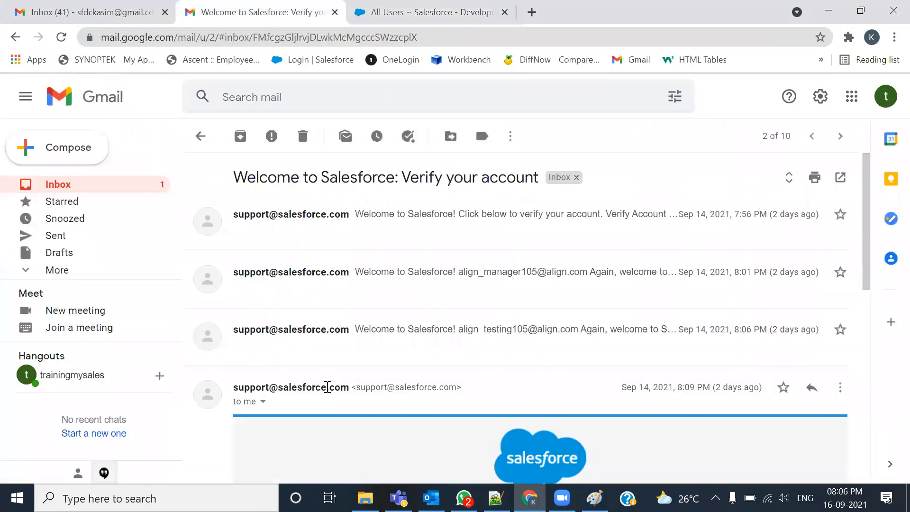
{"action": "scroll", "coordinate": [346, 364], "scroll_direction": "down", "scroll_amount": 5}
{"action": "scroll", "coordinate": [521, 340], "scroll_direction": "down", "scroll_amount": 3}
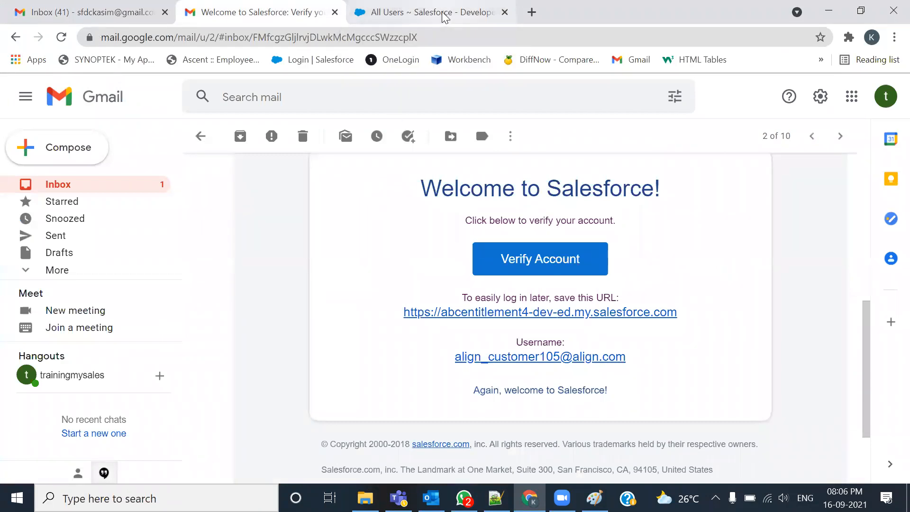
Return to the All Users list, clear the Customer user's selection, and select and deselect all users twice
{"action": "left_click", "coordinate": [429, 7]}
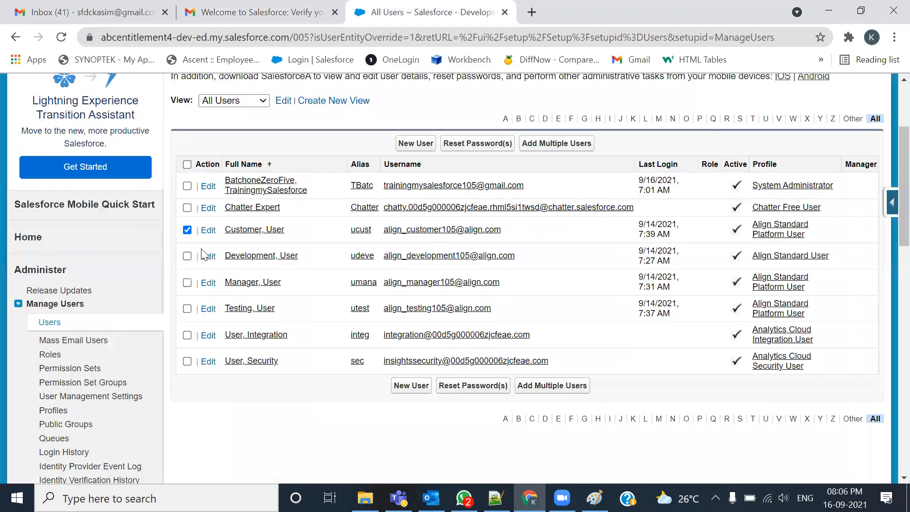
{"action": "left_click", "coordinate": [187, 230]}
{"action": "left_click", "coordinate": [187, 230]}
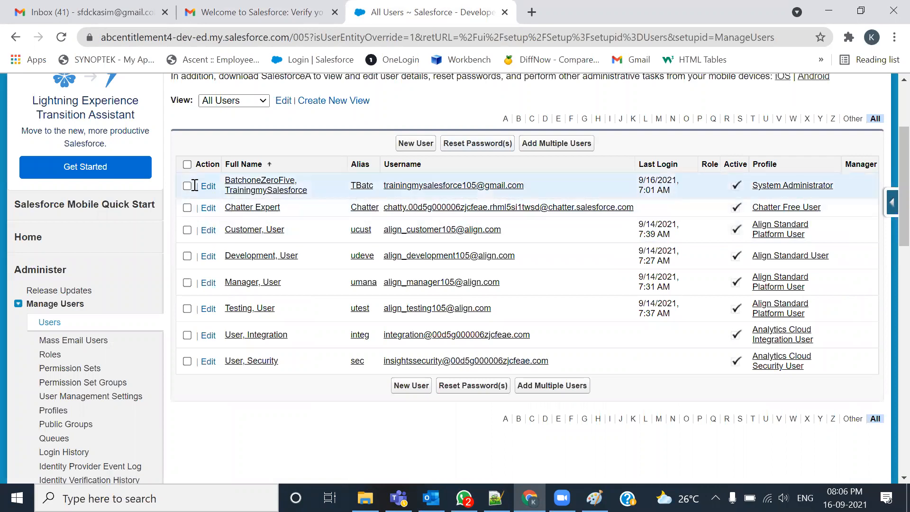
{"action": "left_click", "coordinate": [187, 164]}
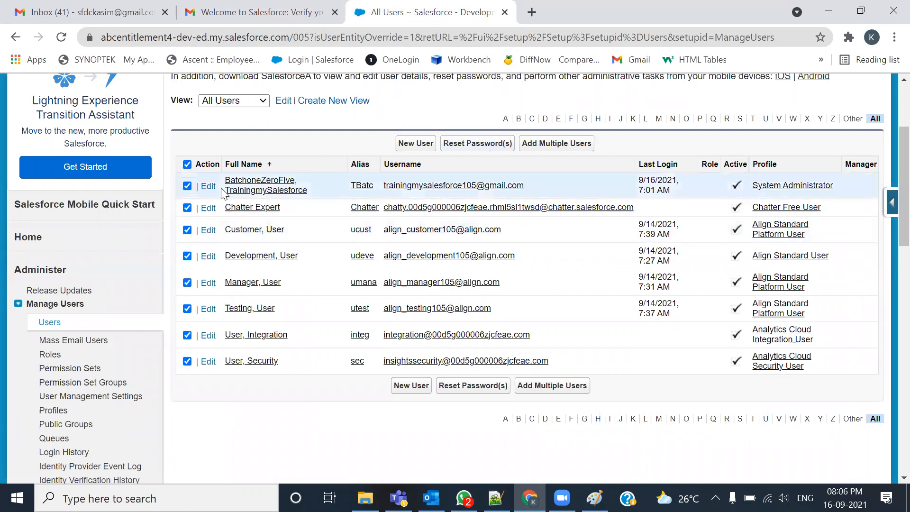
{"action": "left_click", "coordinate": [187, 163]}
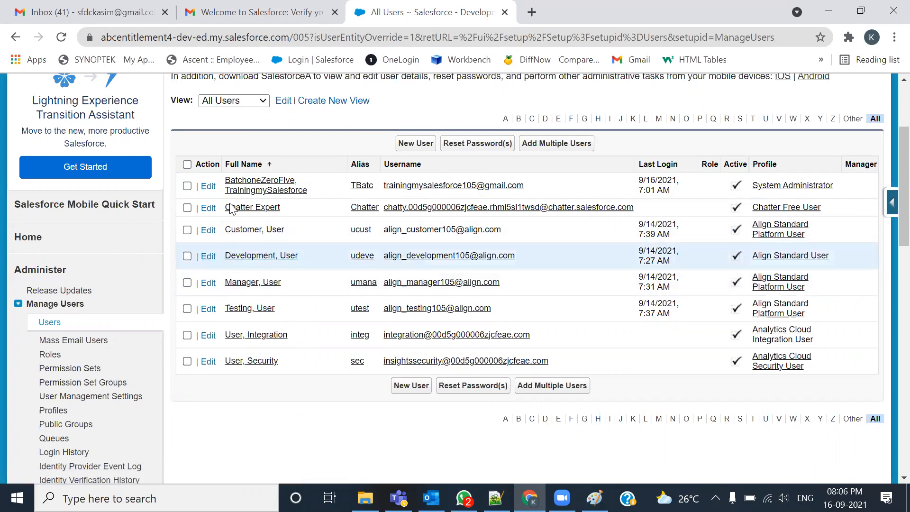
{"action": "left_click", "coordinate": [187, 164]}
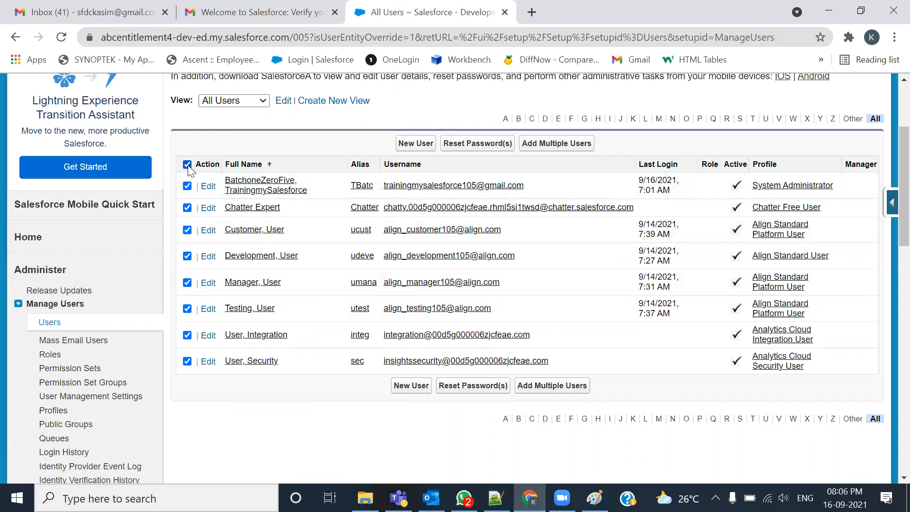
{"action": "left_click", "coordinate": [188, 164]}
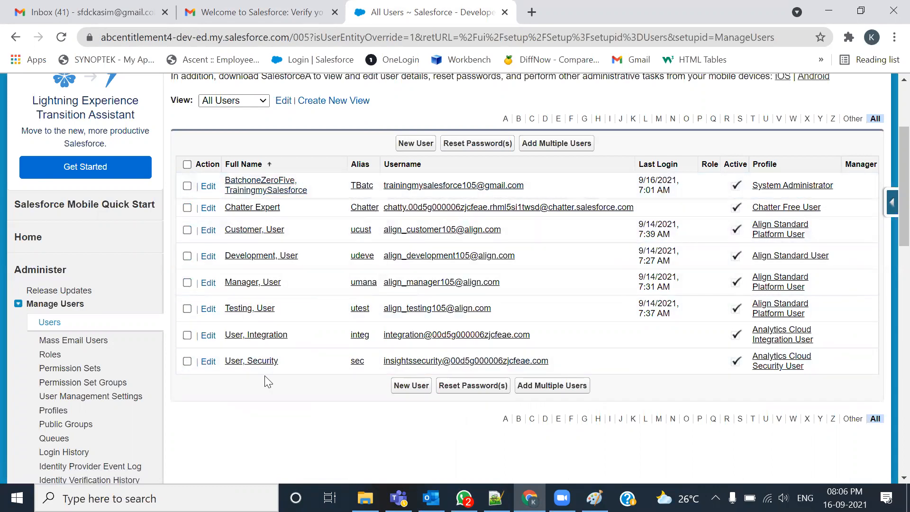
Switch to the Notepad++ notes and highlight the Expire All User Passwords heading
{"action": "left_click", "coordinate": [495, 498]}
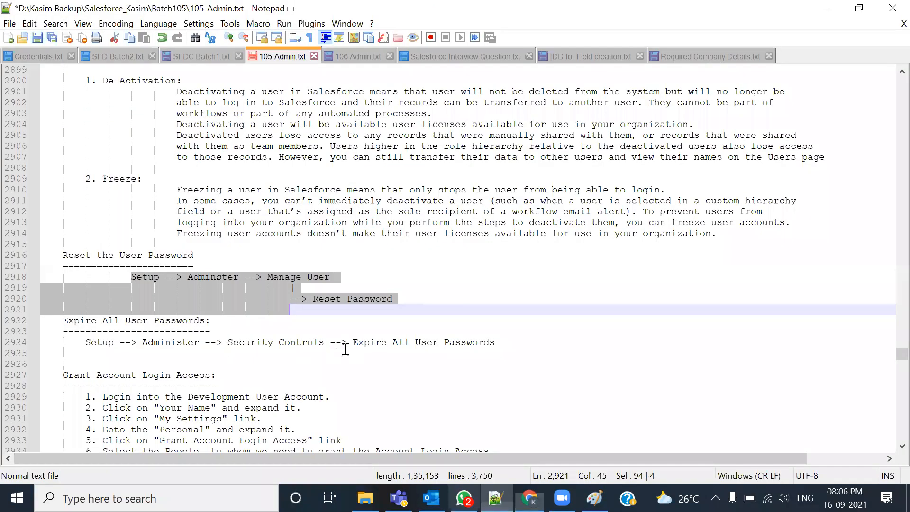
{"action": "scroll", "coordinate": [75, 262], "scroll_direction": "down", "scroll_amount": 2}
{"action": "left_click_drag", "start_coordinate": [63, 256], "coordinate": [244, 256]}
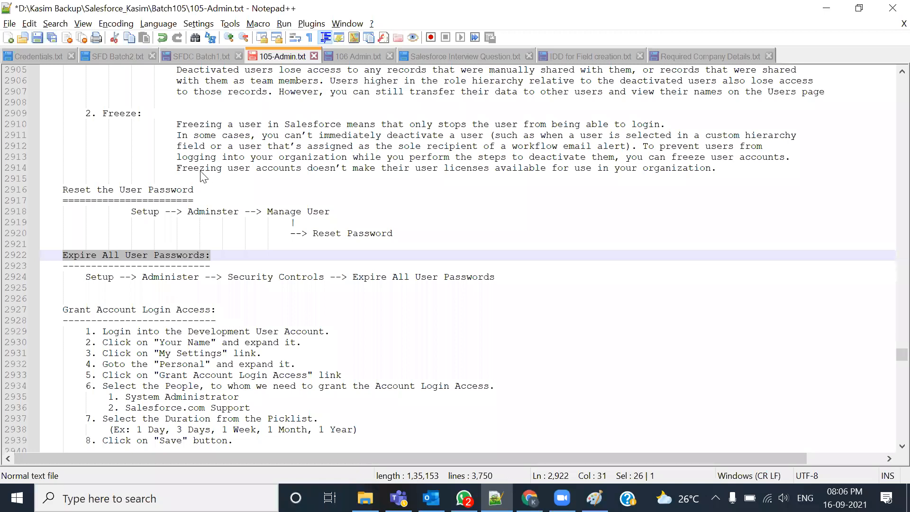
Return to Salesforce, select every user in the All Users list, and clear the selection again
{"action": "key", "text": "alt+Tab"}
{"action": "left_click", "coordinate": [187, 164]}
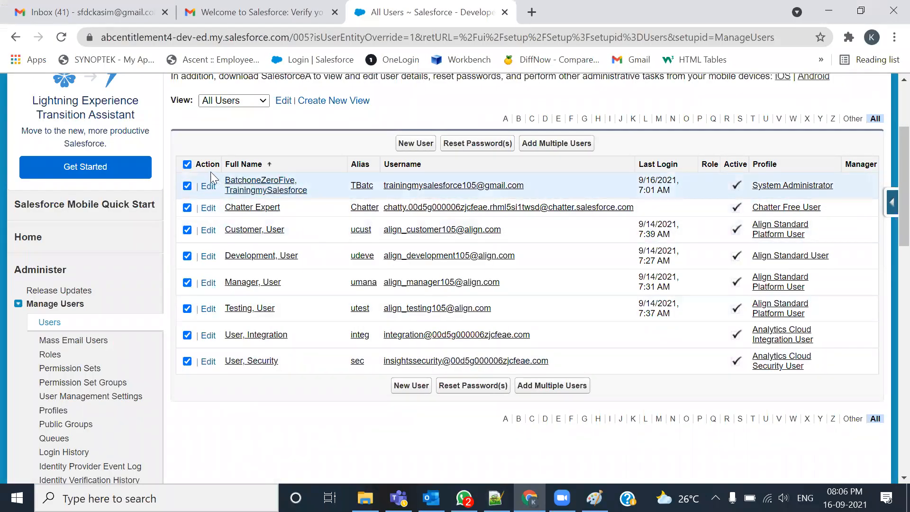
{"action": "left_click", "coordinate": [187, 165]}
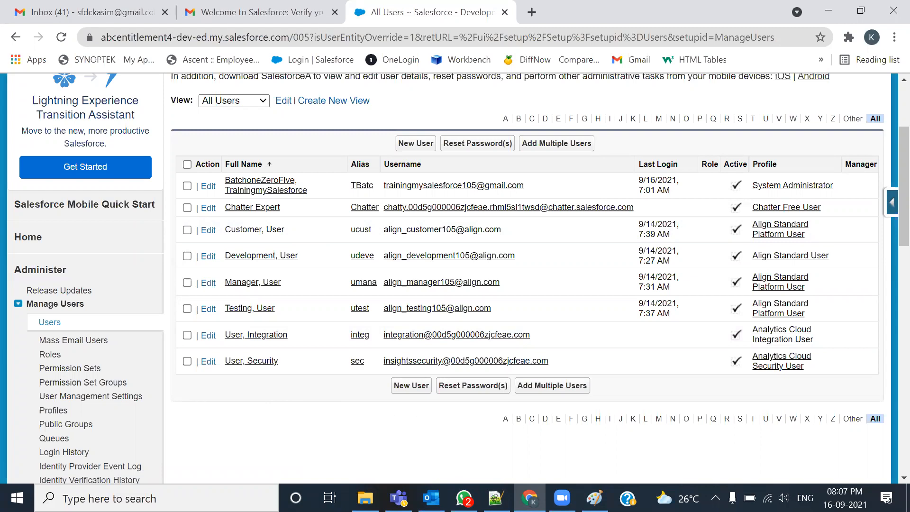
Check the Expire All User Passwords path in the notes, and open Expire All Passwords under Security Controls in Salesforce Setup
{"action": "key", "text": "alt+Tab"}
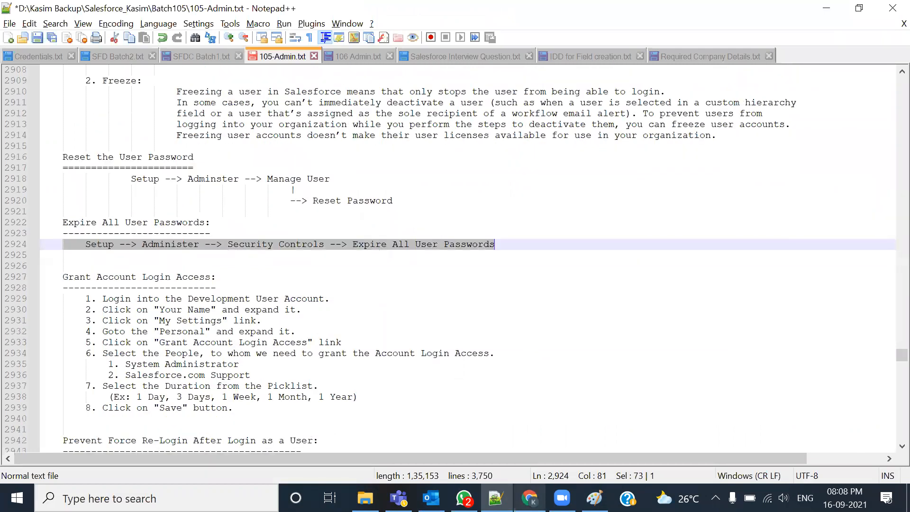
{"action": "left_click", "coordinate": [529, 498]}
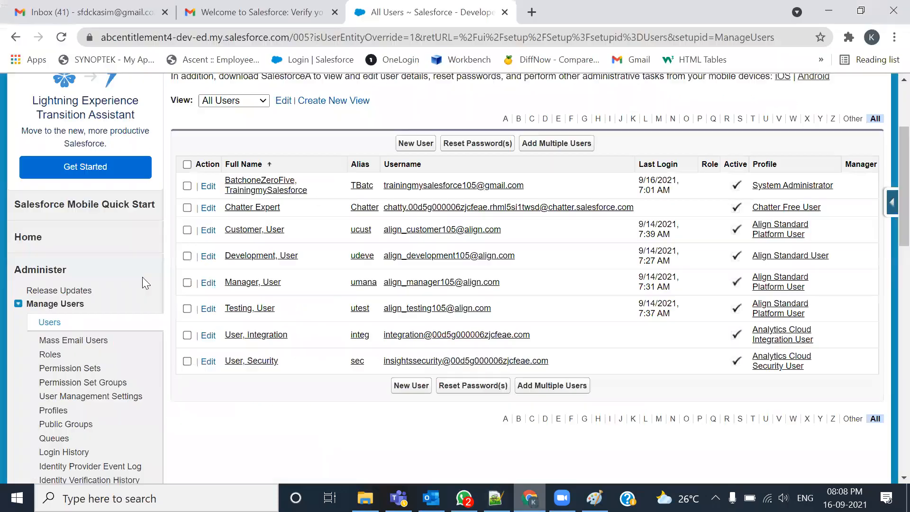
{"action": "left_click", "coordinate": [18, 304]}
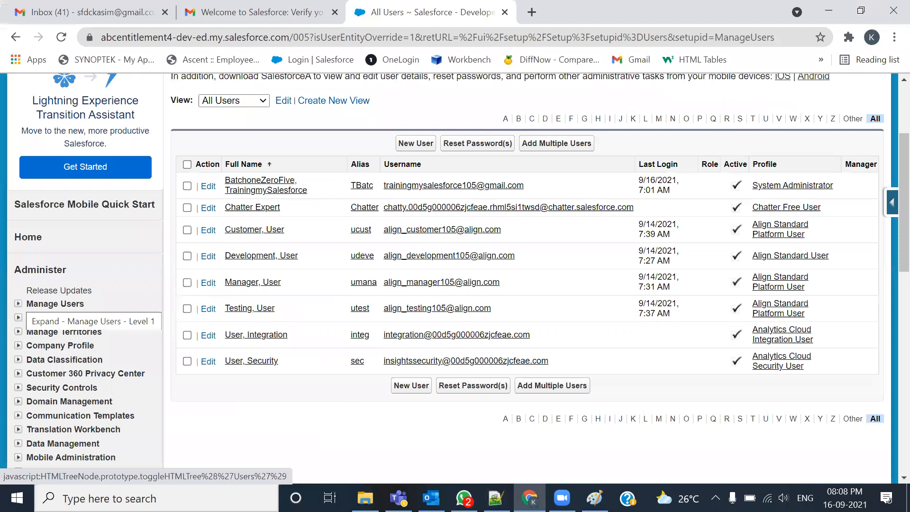
{"action": "scroll", "coordinate": [50, 280], "scroll_direction": "down", "scroll_amount": 1}
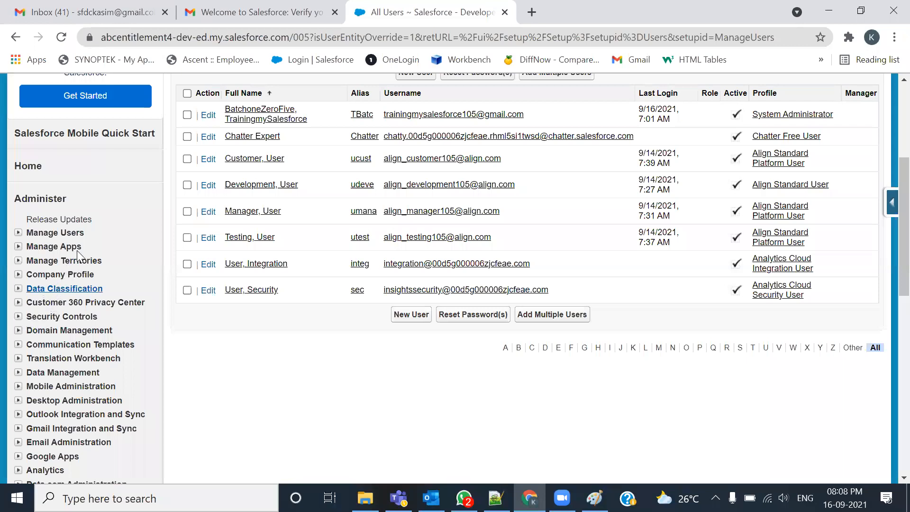
{"action": "left_click", "coordinate": [61, 316]}
{"action": "scroll", "coordinate": [70, 280], "scroll_direction": "down", "scroll_amount": 2}
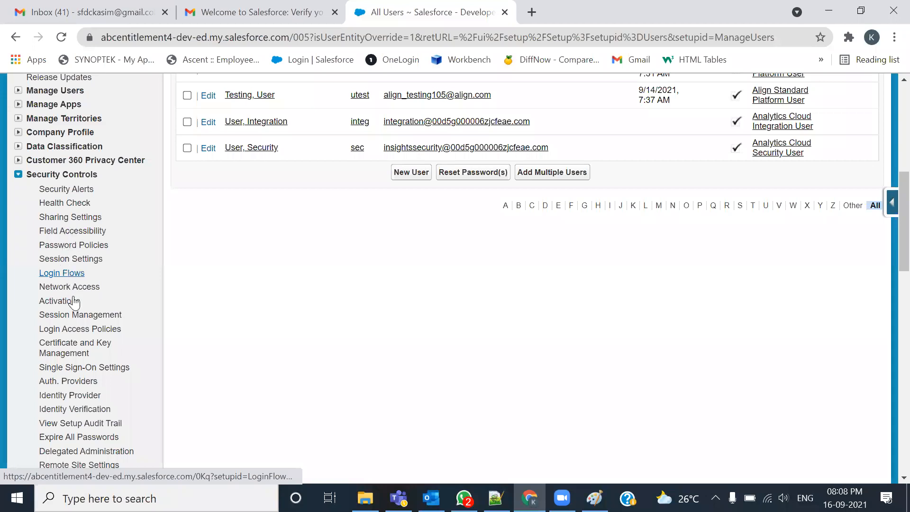
{"action": "scroll", "coordinate": [74, 314], "scroll_direction": "down", "scroll_amount": 1}
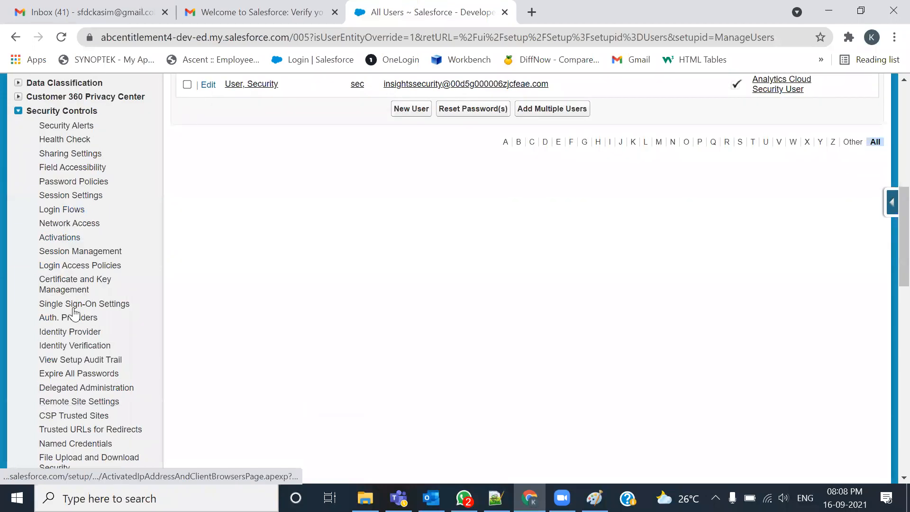
{"action": "scroll", "coordinate": [74, 313], "scroll_direction": "down", "scroll_amount": 2}
{"action": "left_click", "coordinate": [88, 297]}
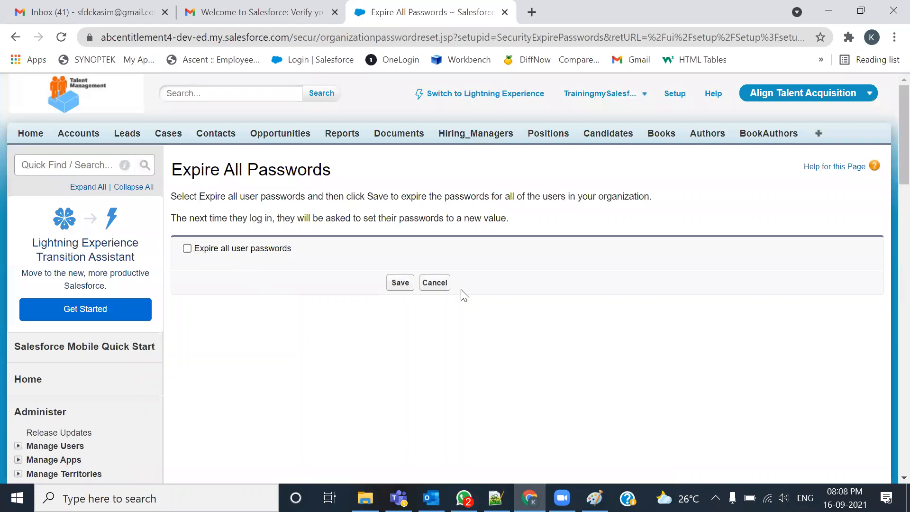
Expand Manage Users in Salesforce Setup and open the Users list in a separate browser tab
{"action": "scroll", "coordinate": [252, 391], "scroll_direction": "down", "scroll_amount": 2}
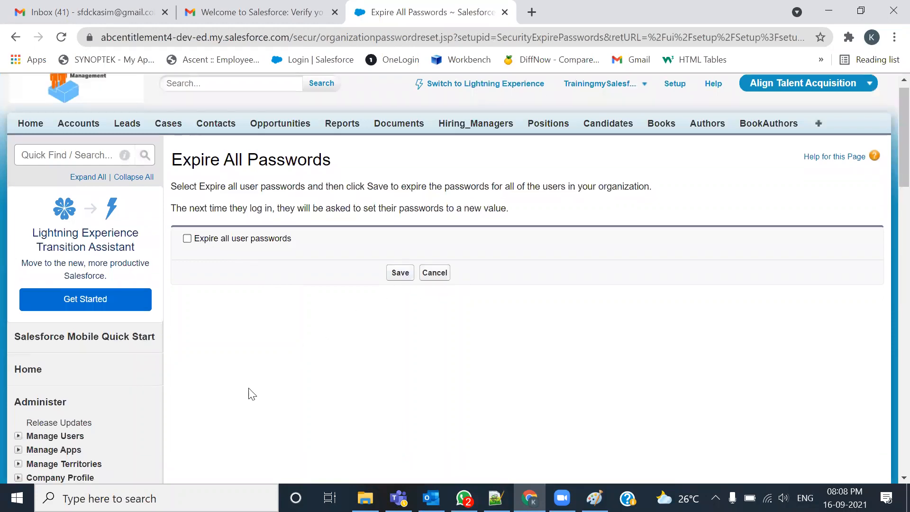
{"action": "scroll", "coordinate": [12, 370], "scroll_direction": "down", "scroll_amount": 1}
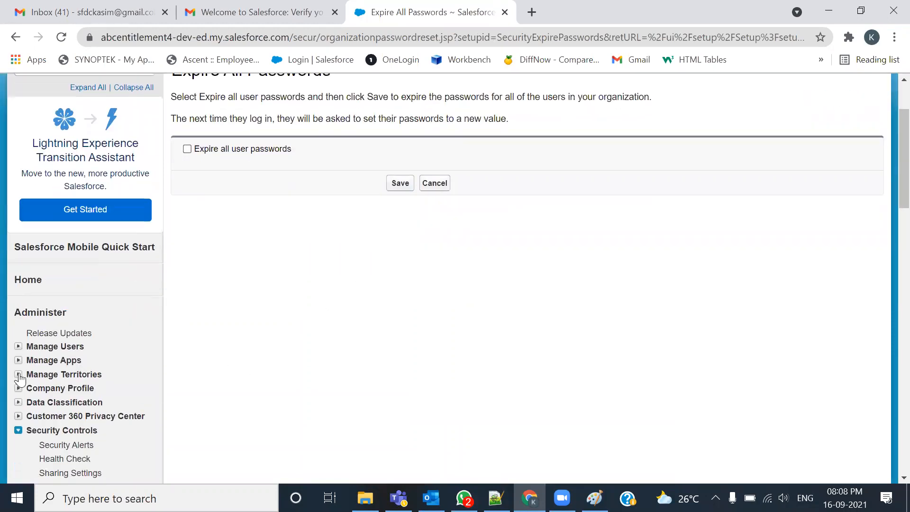
{"action": "scroll", "coordinate": [37, 317], "scroll_direction": "down", "scroll_amount": 1}
{"action": "left_click", "coordinate": [45, 306]}
{"action": "left_click", "coordinate": [46, 317], "text": "ctrl"}
{"action": "left_click", "coordinate": [596, 3]}
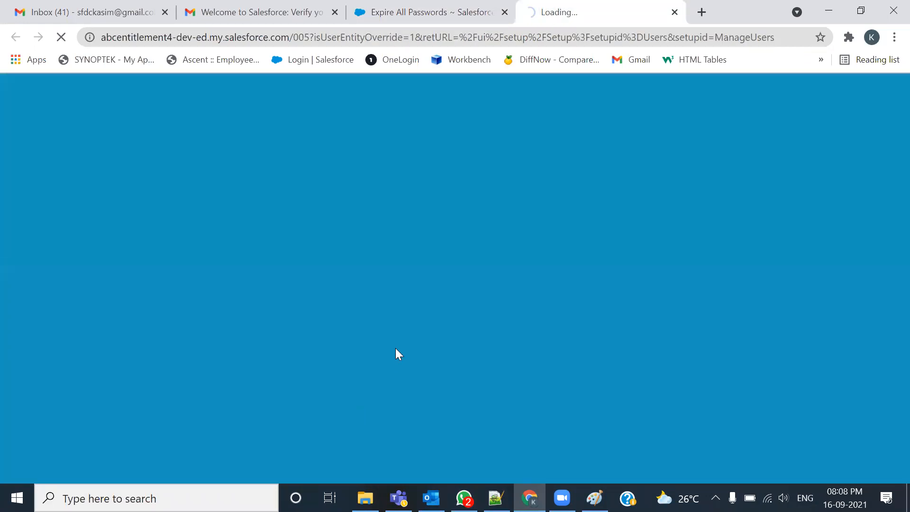
Compare the Expire All Passwords page with the Reset Password(s) option in the All Users list, finishing on Expire All Passwords
{"action": "left_click", "coordinate": [420, 15]}
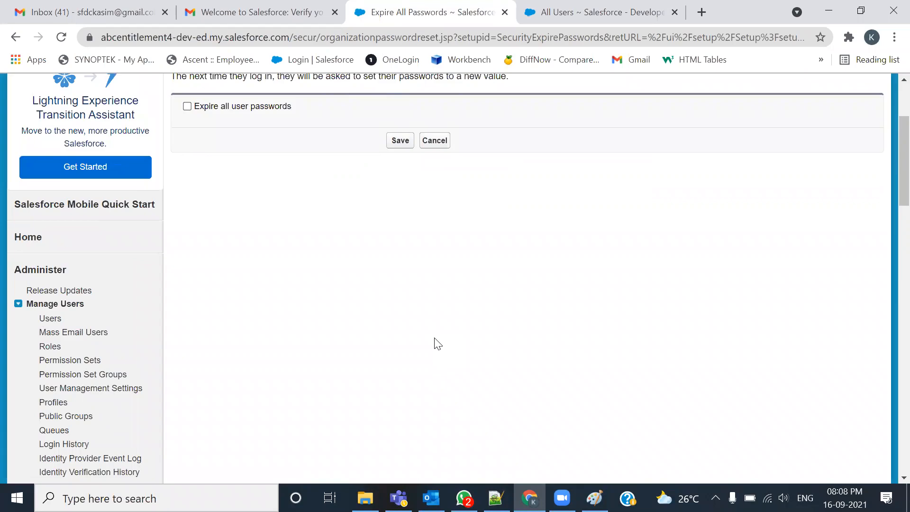
{"action": "left_click", "coordinate": [592, 10]}
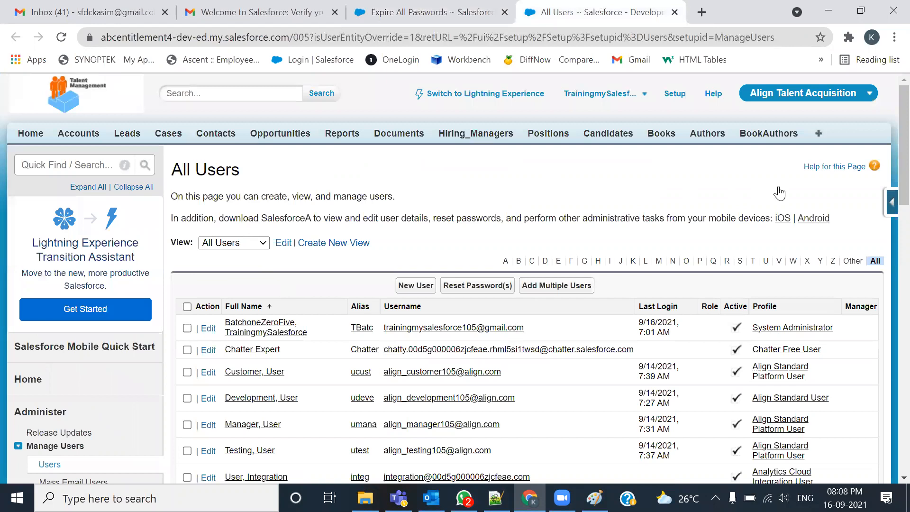
{"action": "scroll", "coordinate": [779, 192], "scroll_direction": "down", "scroll_amount": 3}
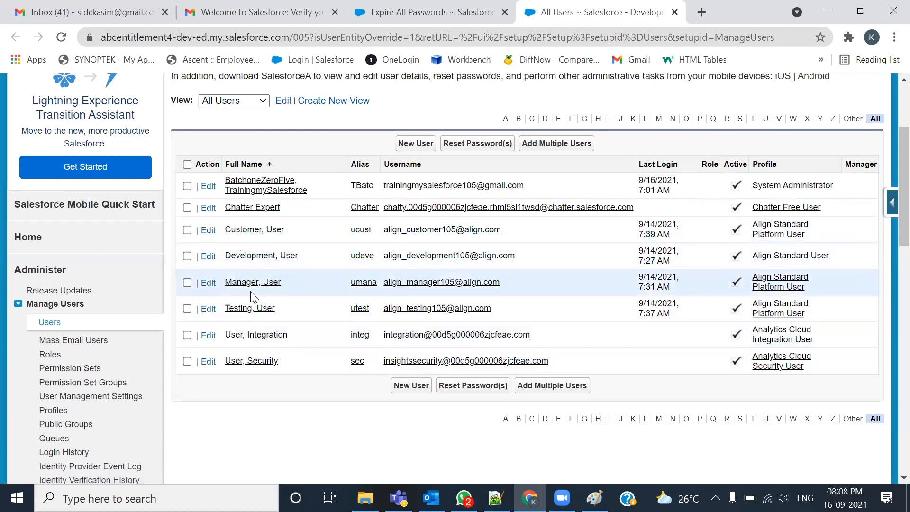
{"action": "left_click", "coordinate": [437, 5]}
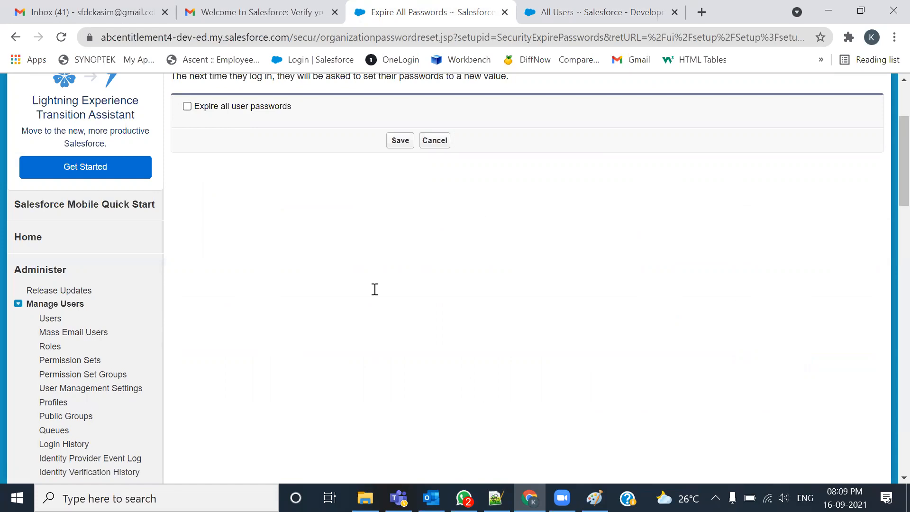
Review the Notepad++ notes from Login Access Policies back to Prevent the User from Login, mark the Freeze heading, and return to Grant Account Login Access
{"action": "key", "text": "alt+Tab"}
{"action": "scroll", "coordinate": [482, 323], "scroll_direction": "down", "scroll_amount": 3}
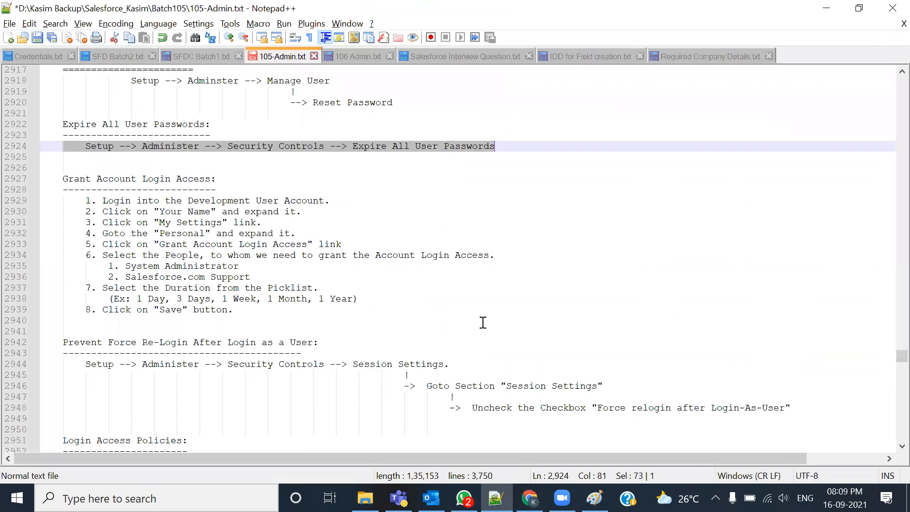
{"action": "scroll", "coordinate": [485, 321], "scroll_direction": "down", "scroll_amount": 1}
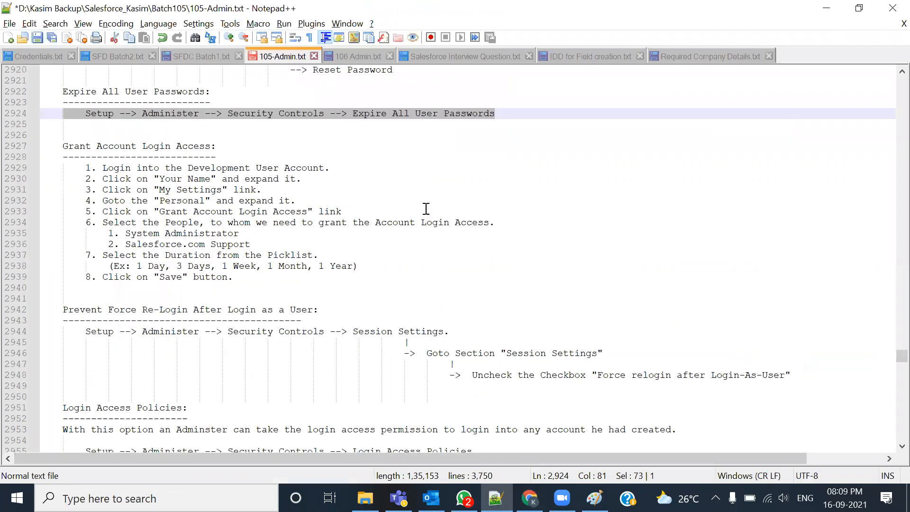
{"action": "scroll", "coordinate": [407, 195], "scroll_direction": "up", "scroll_amount": 2}
{"action": "scroll", "coordinate": [146, 260], "scroll_direction": "up", "scroll_amount": 7}
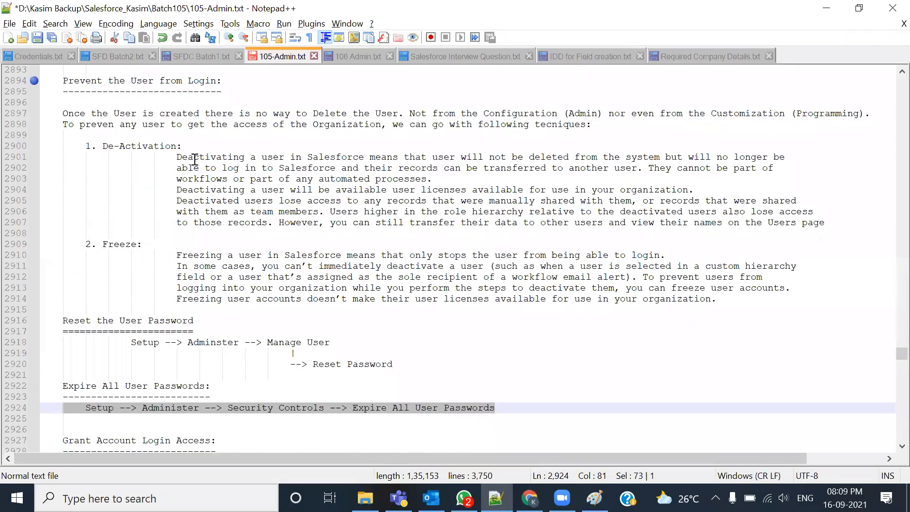
{"action": "left_click_drag", "start_coordinate": [102, 244], "coordinate": [167, 238]}
{"action": "scroll", "coordinate": [232, 359], "scroll_direction": "down", "scroll_amount": 4}
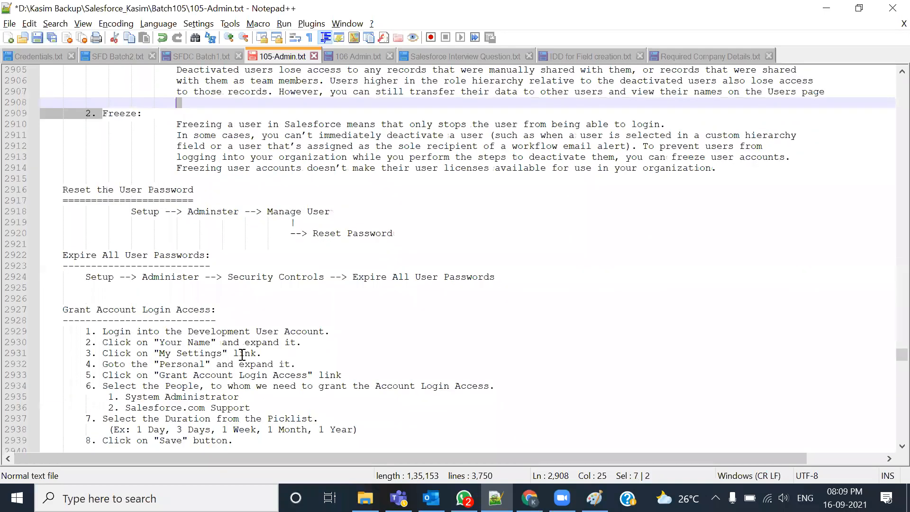
Review the Expire All User Passwords section in the notes and mark the Grant Account Login Access heading
{"action": "left_click_drag", "start_coordinate": [559, 287], "coordinate": [34, 246]}
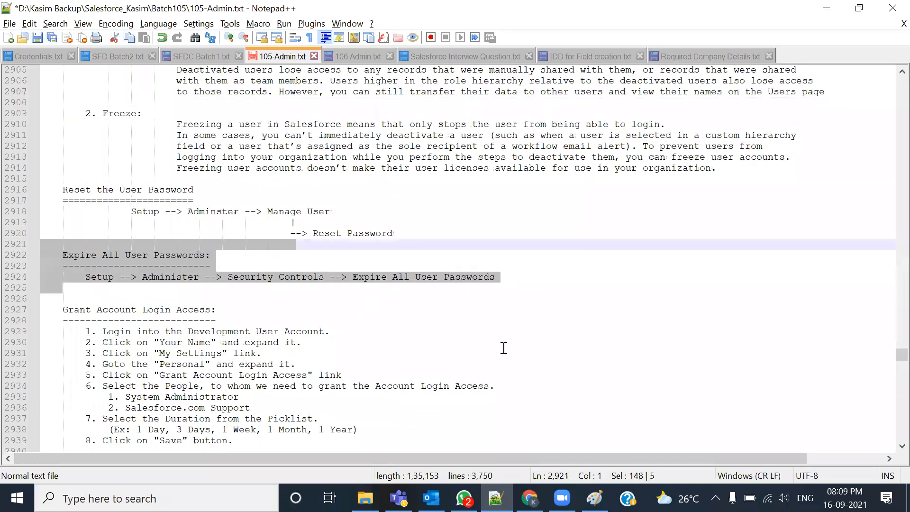
{"action": "scroll", "coordinate": [579, 322], "scroll_direction": "down", "scroll_amount": 6}
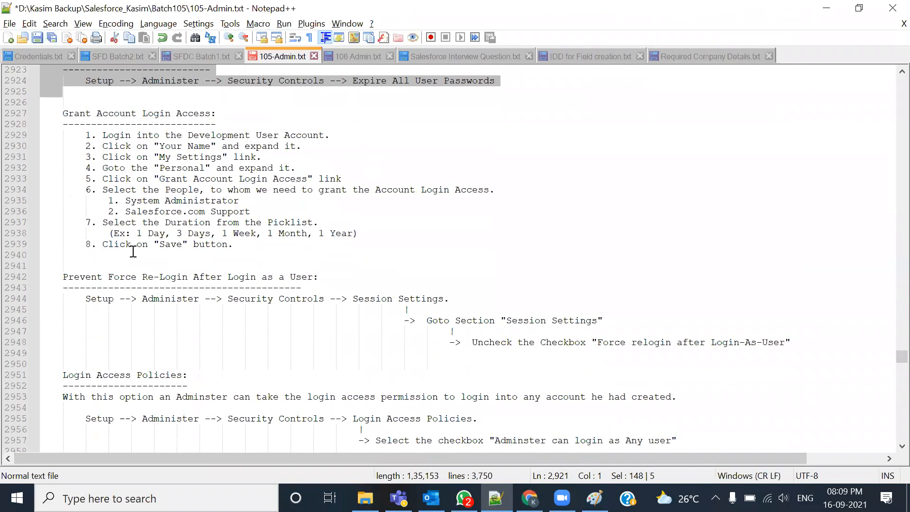
{"action": "left_click_drag", "start_coordinate": [62, 114], "coordinate": [231, 116]}
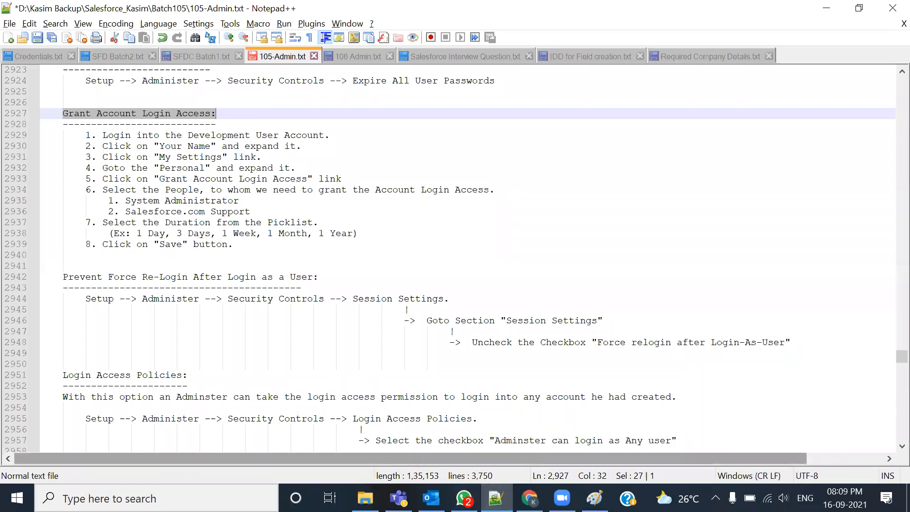
Switch to Chrome, close the Expire All Passwords page, and copy the customer user's username from the All Users list
{"action": "mouse_move", "coordinate": [562, 498]}
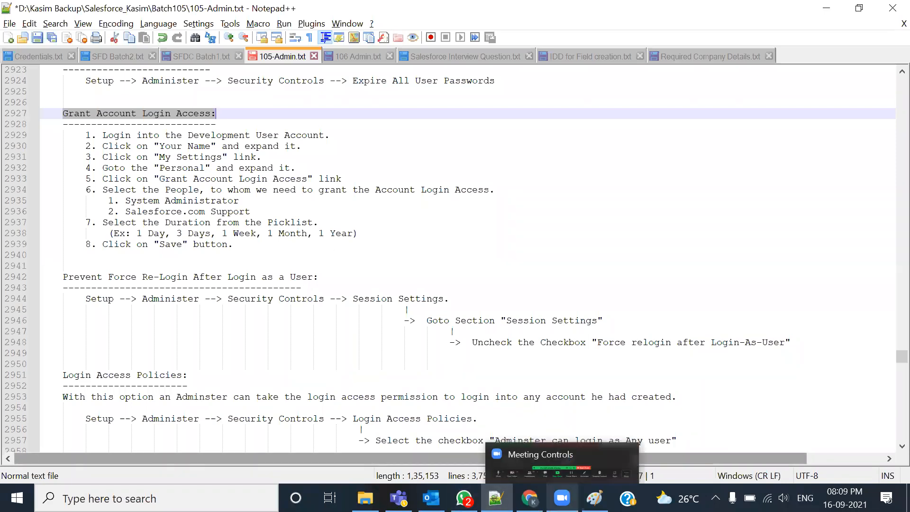
{"action": "left_click", "coordinate": [529, 498]}
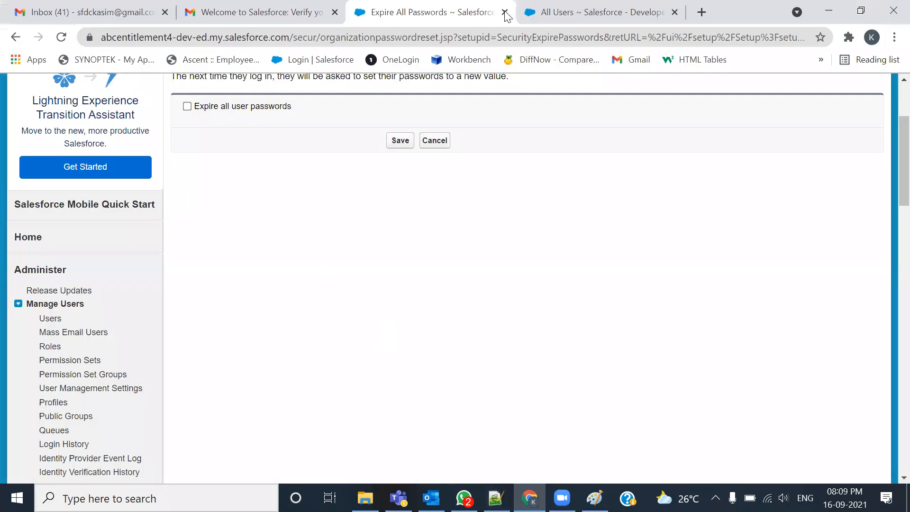
{"action": "key", "text": "ctrl+w"}
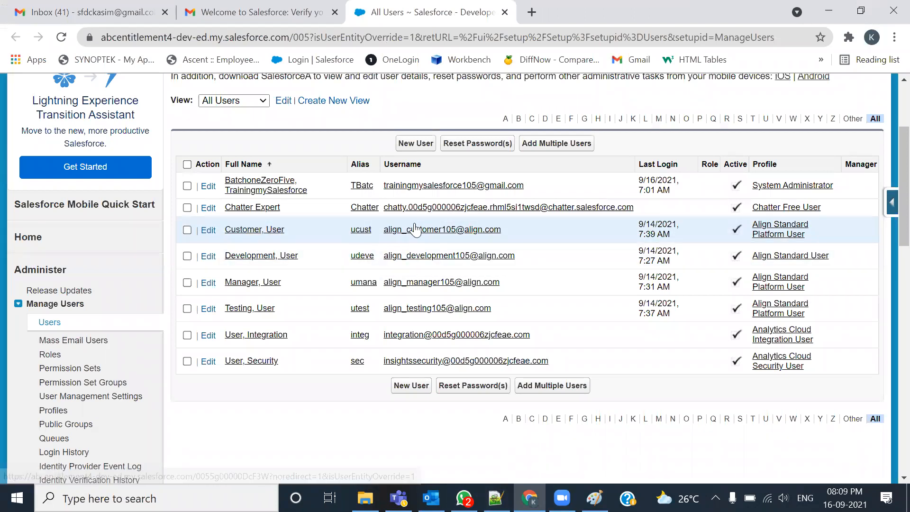
{"action": "left_click_drag", "start_coordinate": [516, 233], "coordinate": [383, 231]}
{"action": "key", "text": "ctrl+c"}
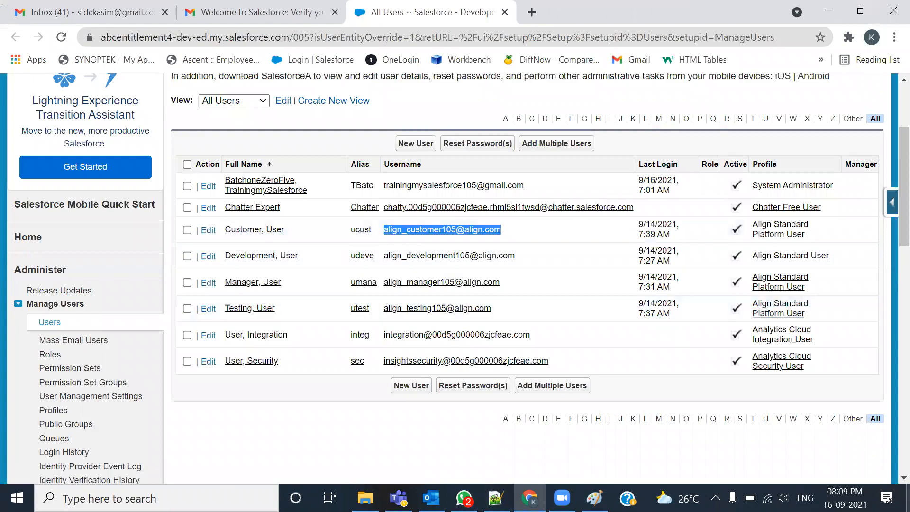
Launch Firefox from the desktop, decline its welcome prompts, and open the login.salesforce.com page
{"action": "left_click", "coordinate": [909, 498]}
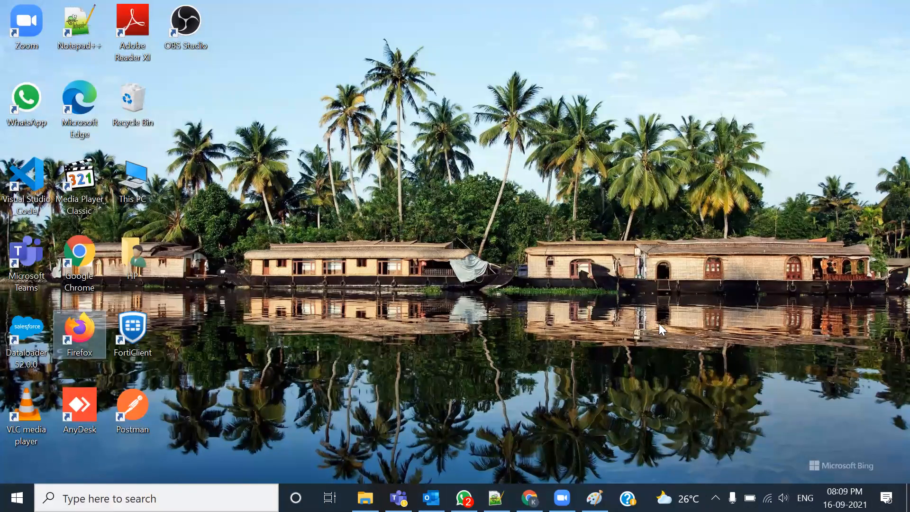
{"action": "double_click", "coordinate": [76, 340]}
{"action": "left_click", "coordinate": [449, 328]}
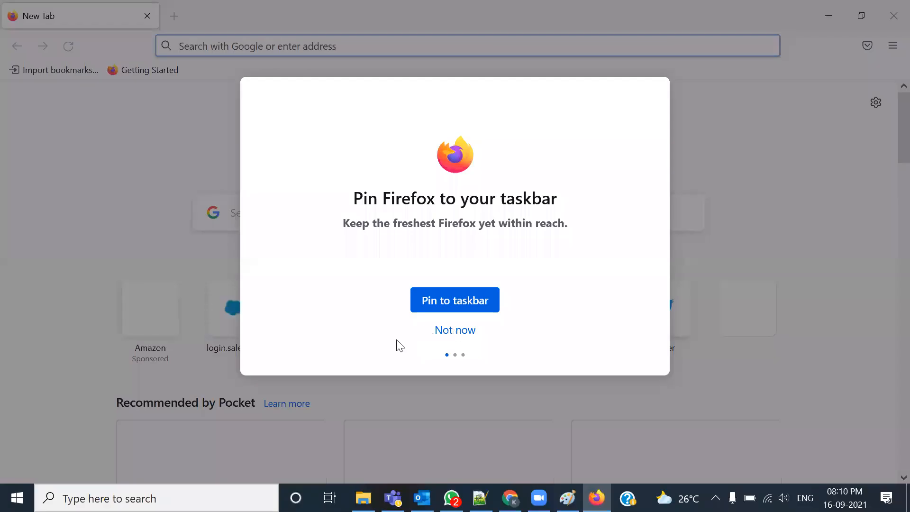
{"action": "left_click", "coordinate": [459, 332]}
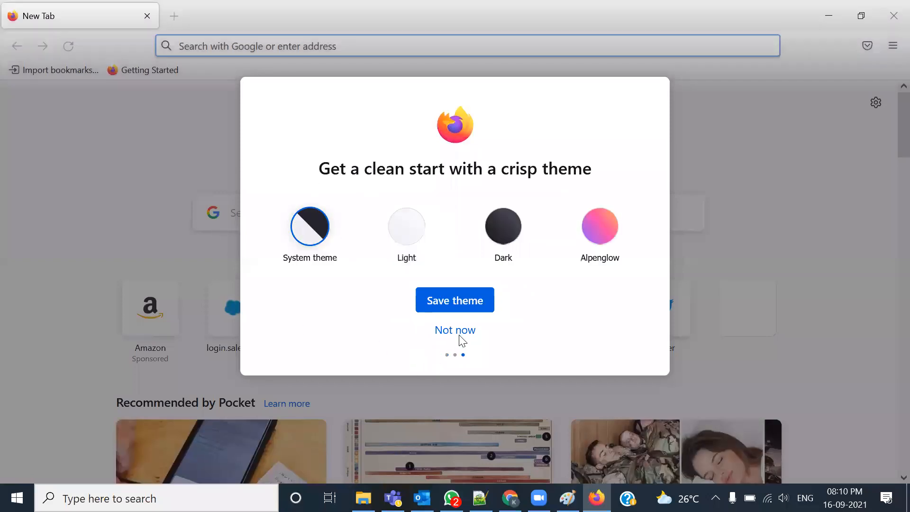
{"action": "left_click", "coordinate": [458, 332]}
{"action": "left_click", "coordinate": [271, 42]}
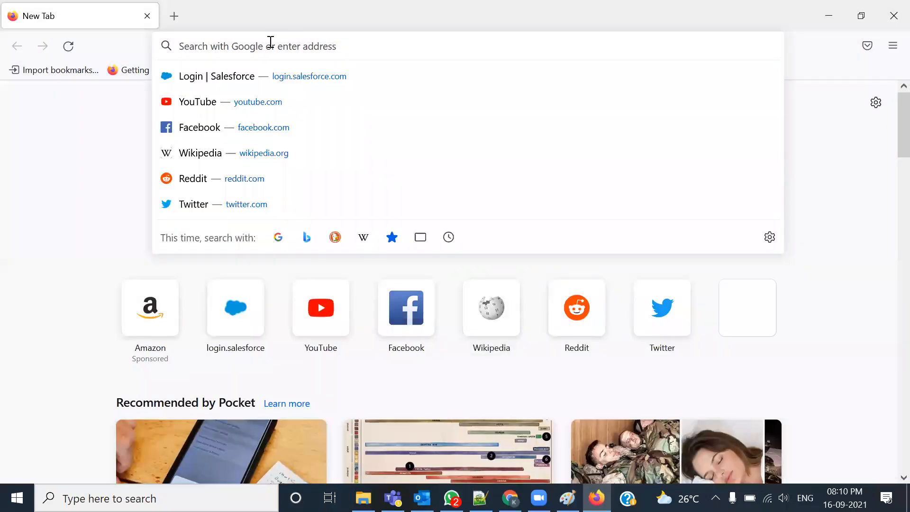
{"action": "left_click", "coordinate": [281, 76]}
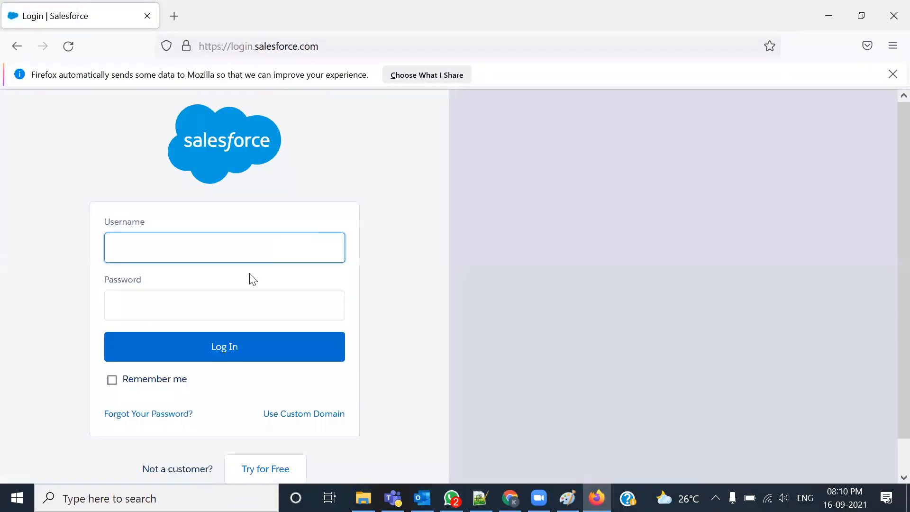
Log in to Salesforce as the customer user with the copied username and the account password
{"action": "key", "text": "ctrl+v"}
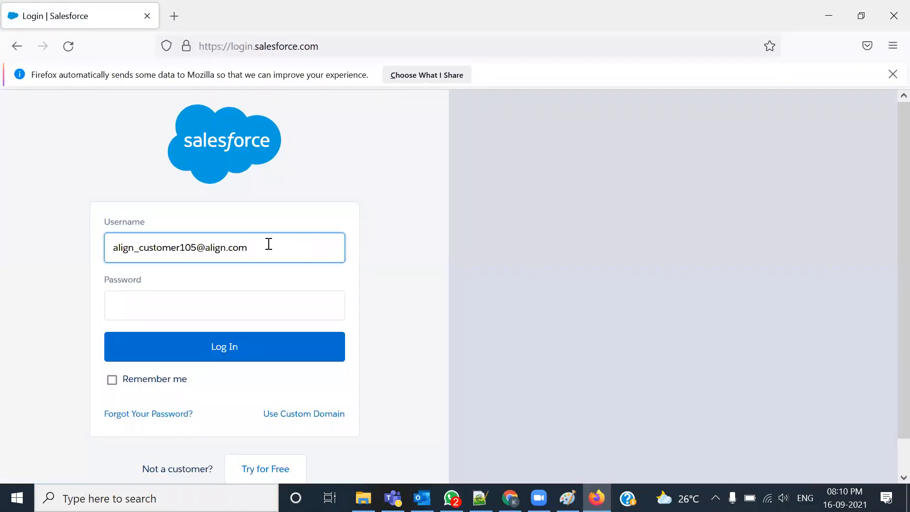
{"action": "key", "text": "alt+Tab"}
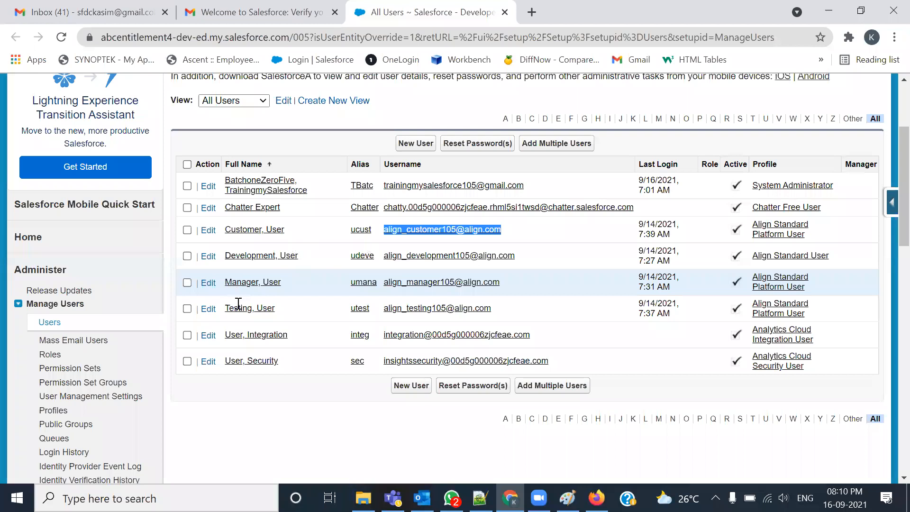
{"action": "key", "text": "alt+Tab"}
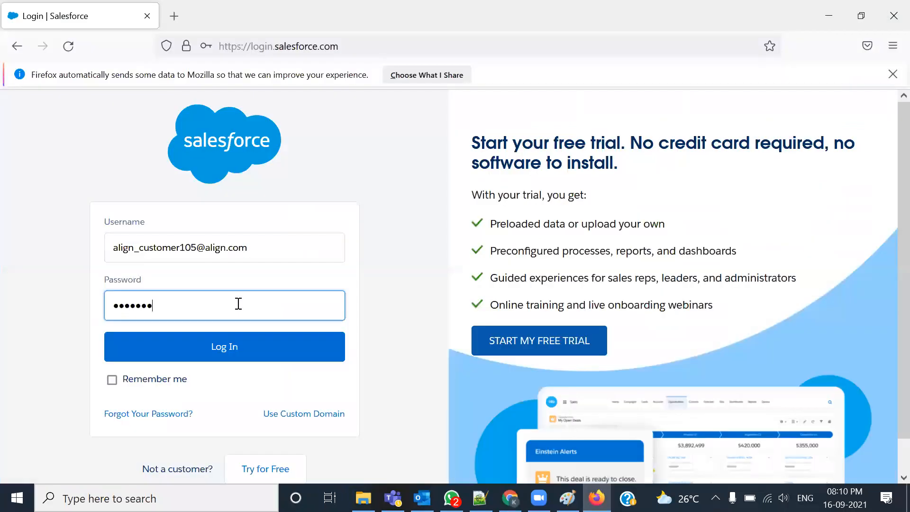
{"action": "type", "text": "••"}
{"action": "left_click", "coordinate": [225, 356]}
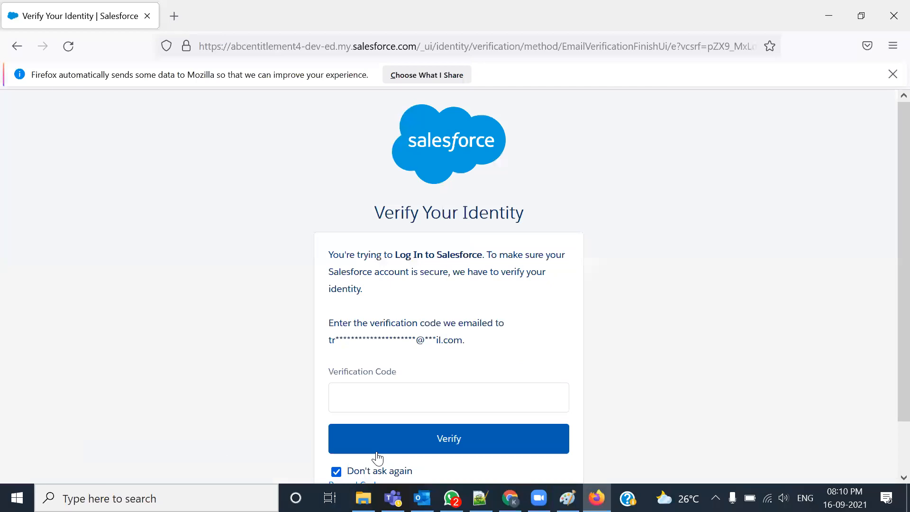
Open the newest Salesforce identity verification email in the training Gmail inbox in Chrome and copy the verification code
{"action": "left_click", "coordinate": [510, 497]}
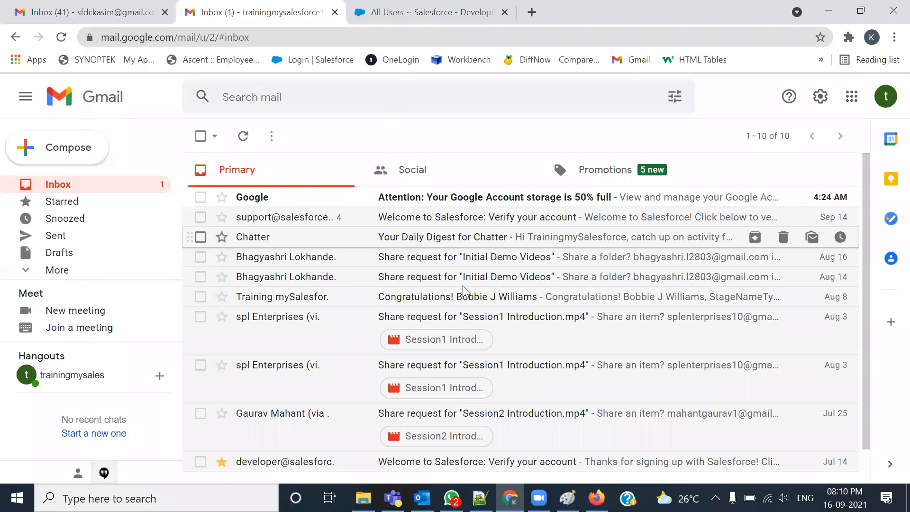
{"action": "left_click", "coordinate": [463, 199]}
{"action": "scroll", "coordinate": [334, 302], "scroll_direction": "down", "scroll_amount": 1}
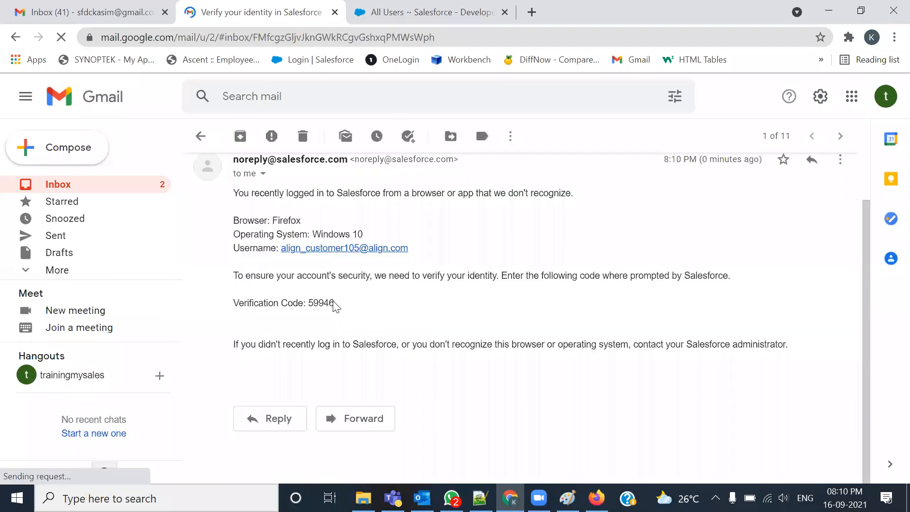
{"action": "left_click_drag", "start_coordinate": [311, 304], "coordinate": [336, 307]}
{"action": "key", "text": "ctrl+c"}
{"action": "left_click", "coordinate": [311, 302]}
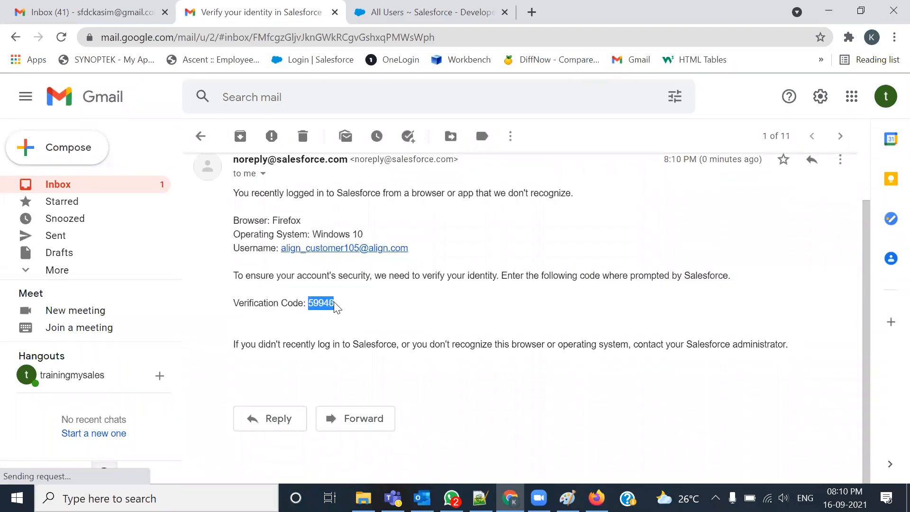
Return to Firefox, paste the emailed verification code into the Verify Your Identity form, and submit it
{"action": "key", "text": "alt+Tab"}
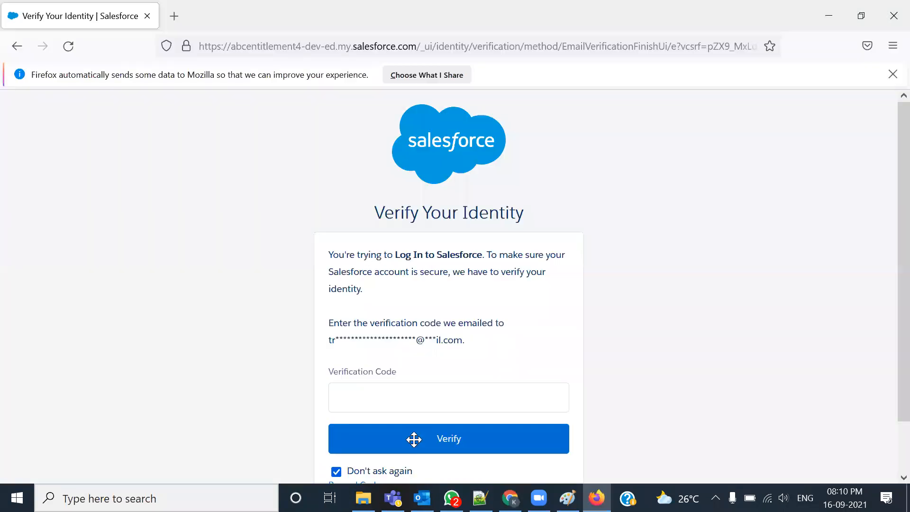
{"action": "scroll", "coordinate": [457, 335], "scroll_direction": "down", "scroll_amount": 1}
{"action": "left_click", "coordinate": [457, 334]}
{"action": "key", "text": "ctrl+v"}
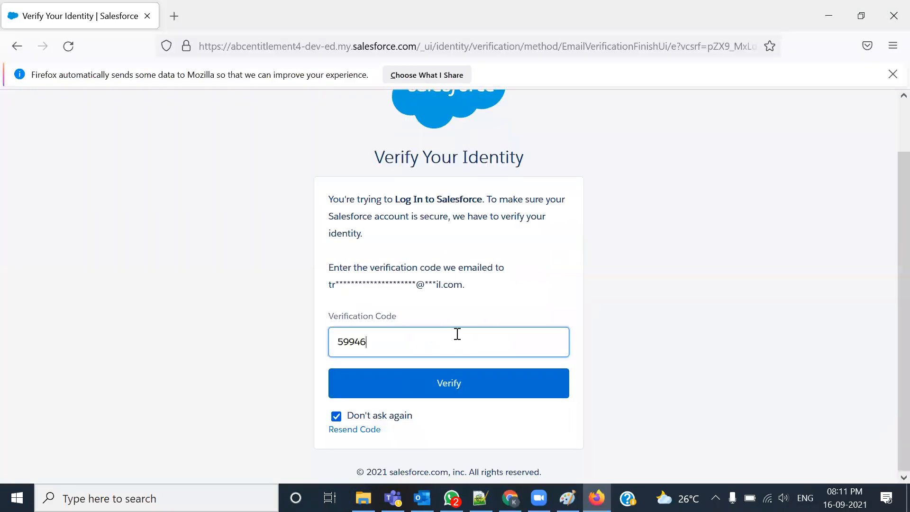
{"action": "left_click", "coordinate": [460, 394]}
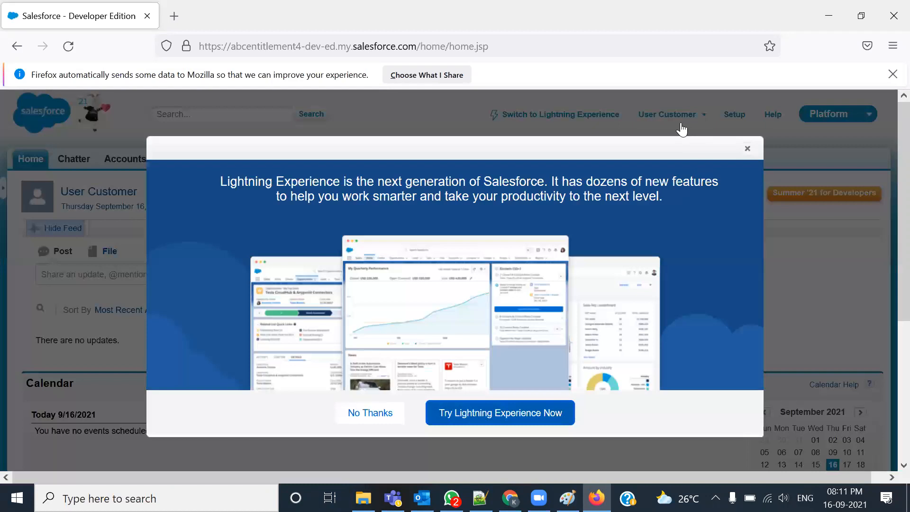
Dismiss the Lightning Experience promotion, look over the customer user's home page, and close the Firefox data-sharing notice
{"action": "left_click", "coordinate": [681, 129]}
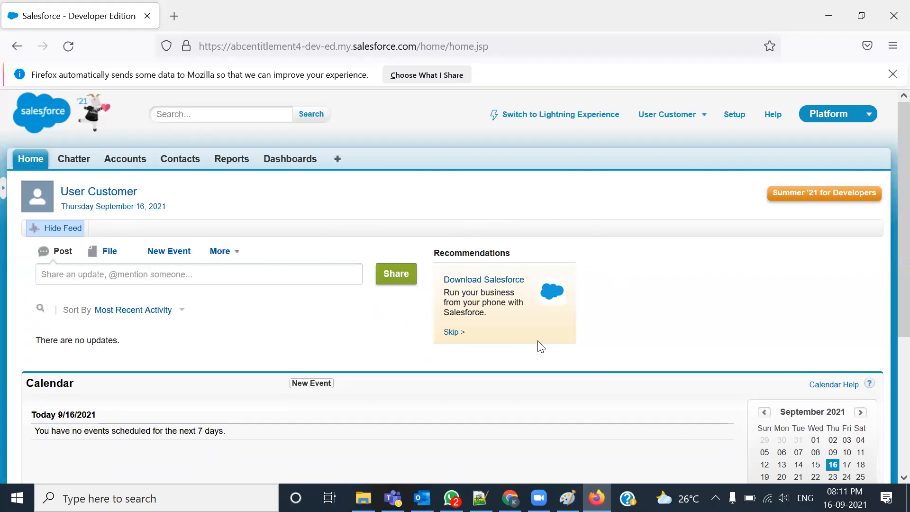
{"action": "scroll", "coordinate": [887, 149], "scroll_direction": "down", "scroll_amount": 2}
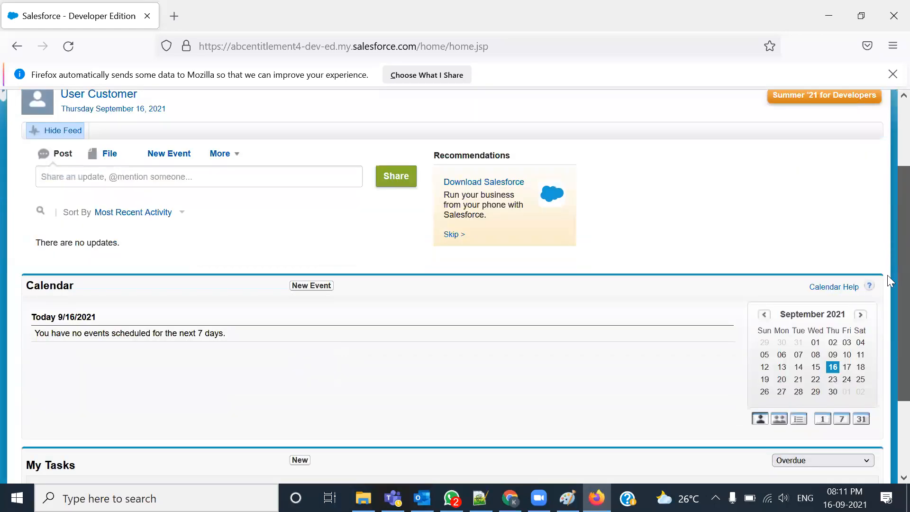
{"action": "scroll", "coordinate": [365, 207], "scroll_direction": "up", "scroll_amount": 2}
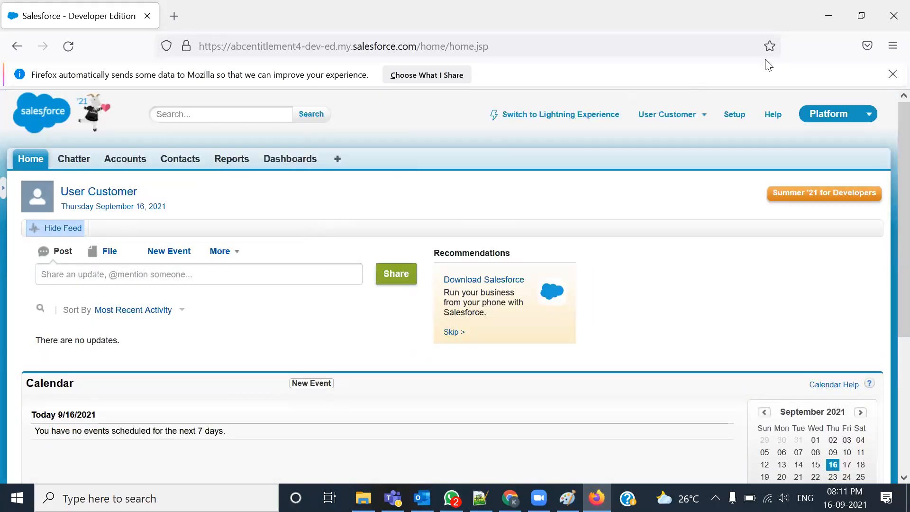
{"action": "left_click", "coordinate": [893, 74]}
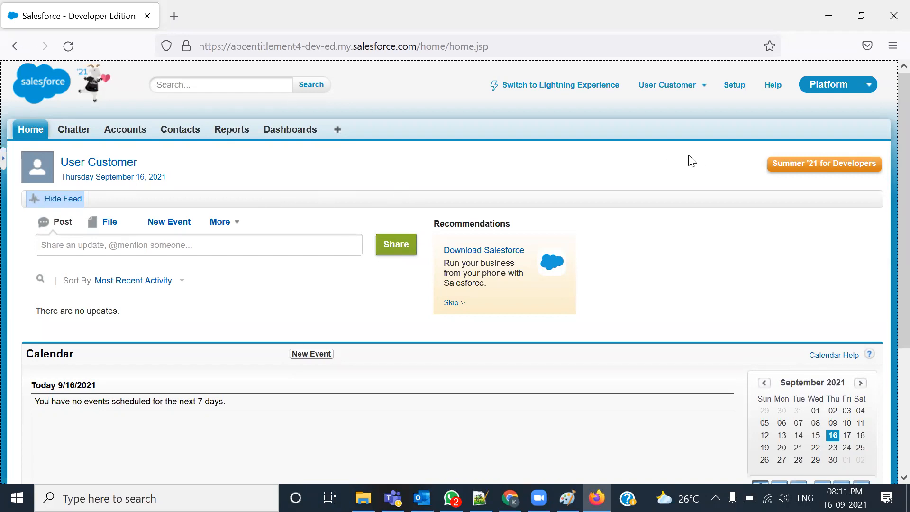
Compare the administrator's All Users page in Chrome with the customer user's Salesforce home page in Firefox
{"action": "key", "text": "alt+Tab"}
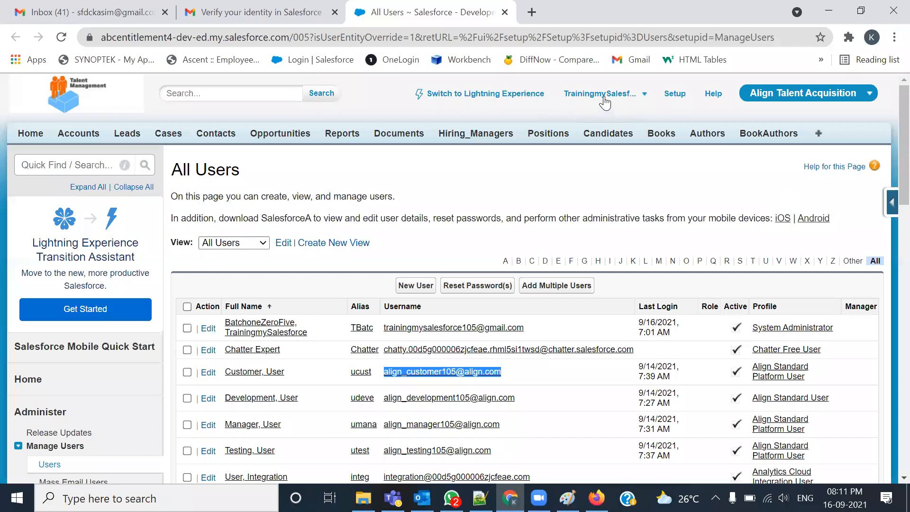
{"action": "key", "text": "alt+Tab"}
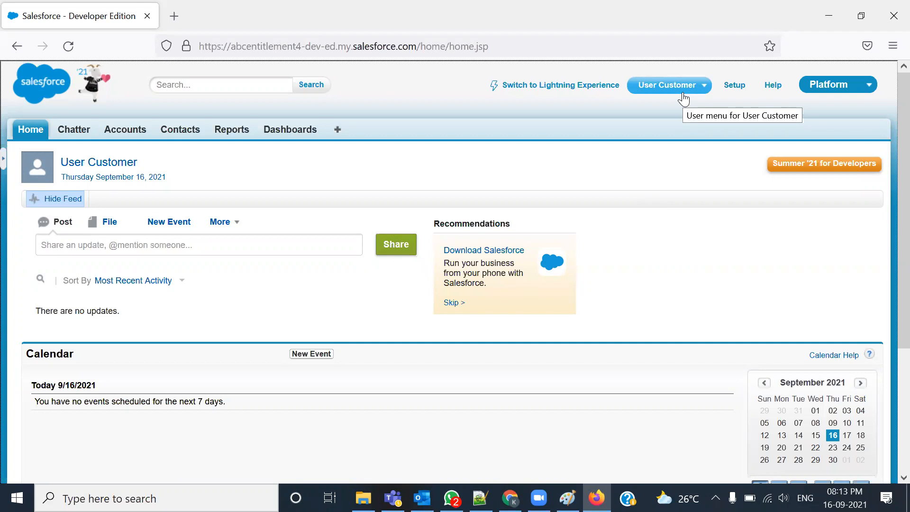
{"action": "key", "text": "alt+Tab"}
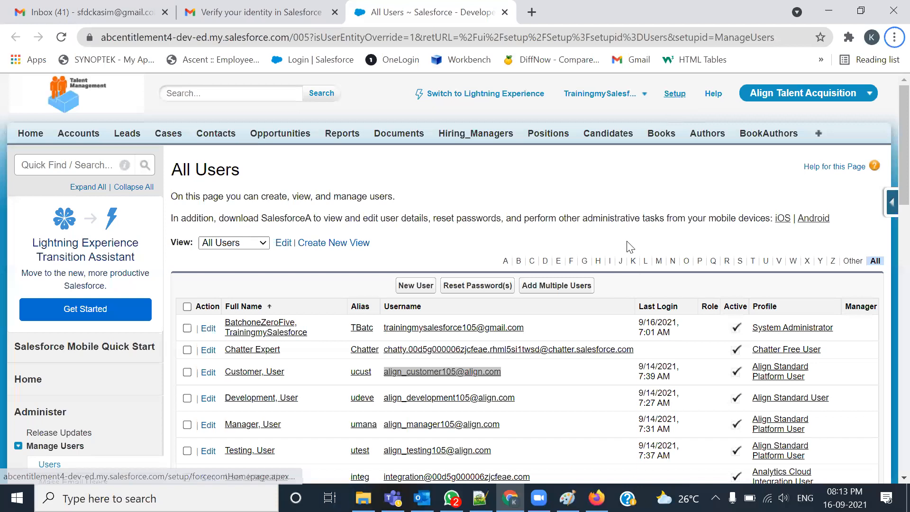
{"action": "key", "text": "alt+Tab"}
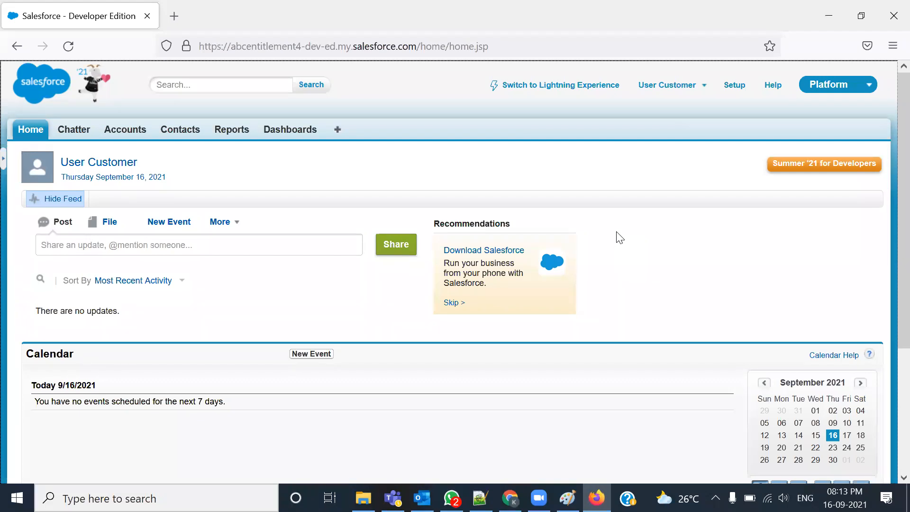
Switch to the Notepad++ notes and review the Grant Account Login Access procedure, marking steps 1 through 8
{"action": "key", "text": "alt+Tab"}
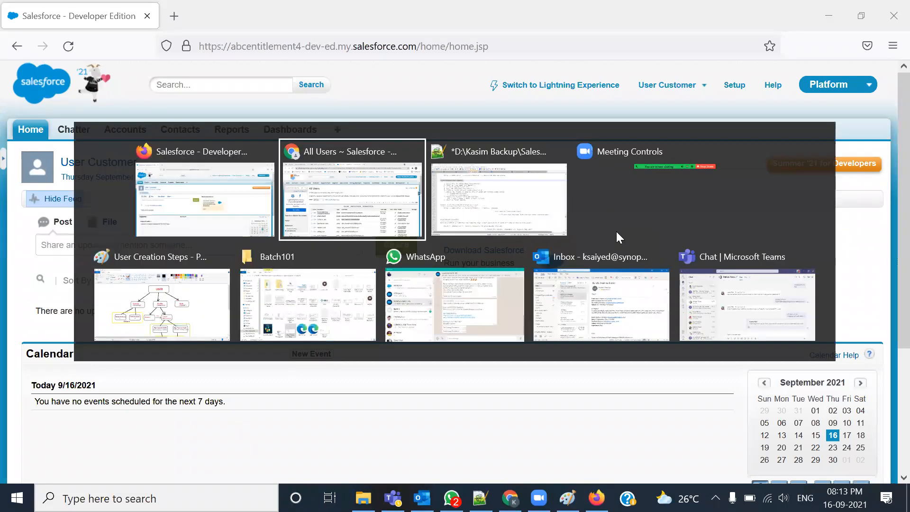
{"action": "key", "text": "alt+Tab"}
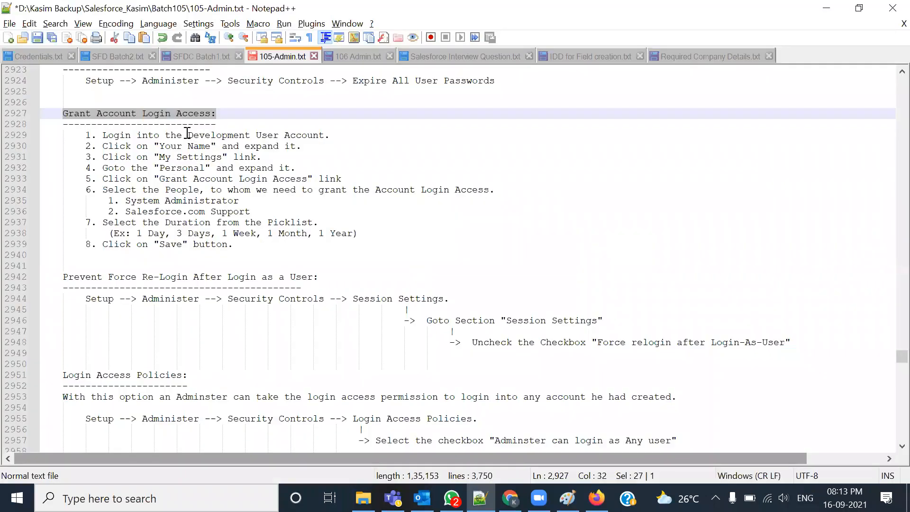
{"action": "left_click_drag", "start_coordinate": [63, 113], "coordinate": [210, 115]}
{"action": "left_click_drag", "start_coordinate": [169, 139], "coordinate": [313, 137]}
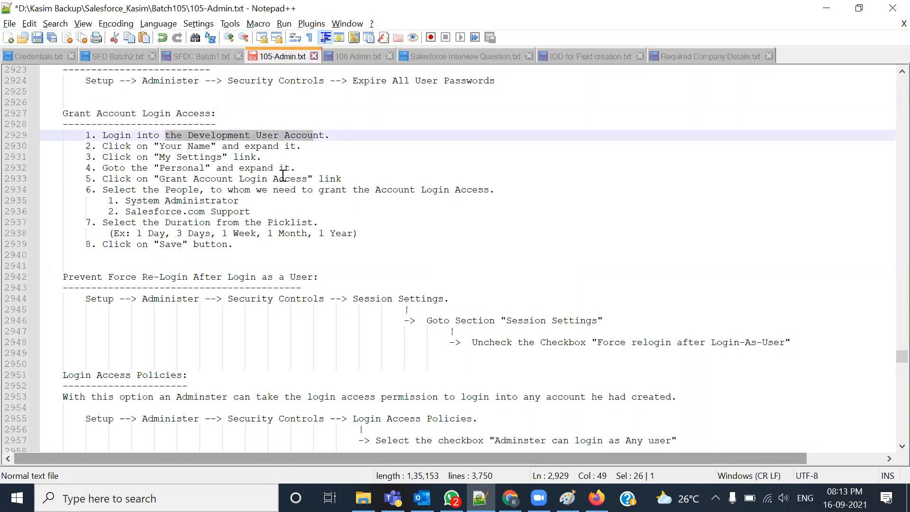
{"action": "left_click", "coordinate": [343, 168]}
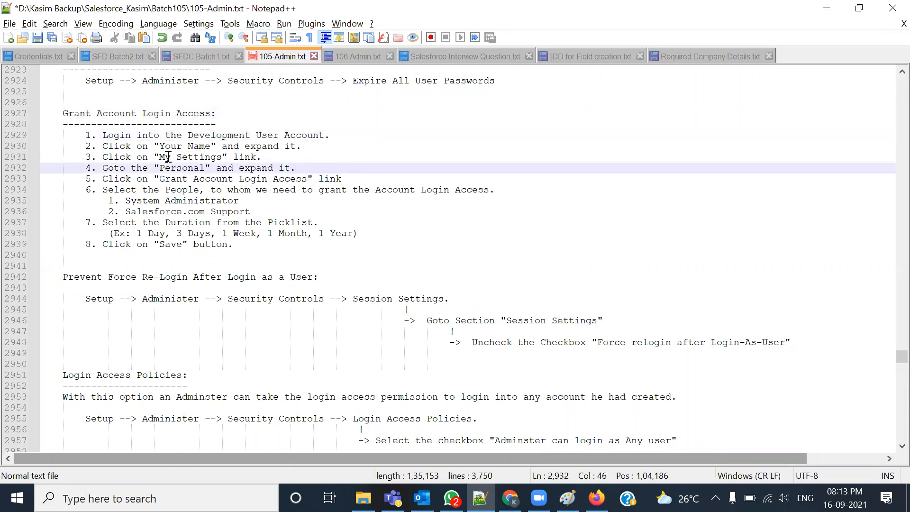
{"action": "left_click_drag", "start_coordinate": [153, 147], "coordinate": [298, 150]}
{"action": "left_click_drag", "start_coordinate": [369, 260], "coordinate": [58, 151]}
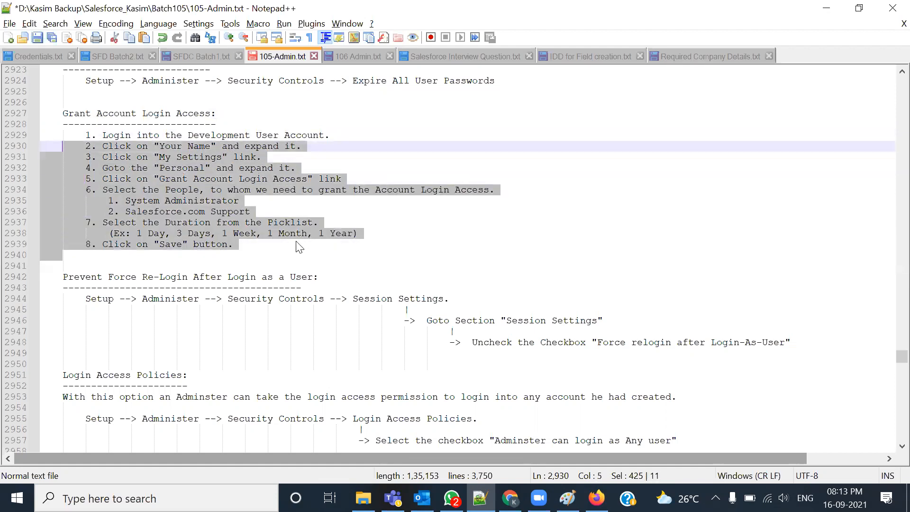
Switch to Firefox and open Grant Account Login Access from the Personal section of the customer user's My Settings, rechecking the Notepad++ procedure
{"action": "key", "text": "alt+Tab"}
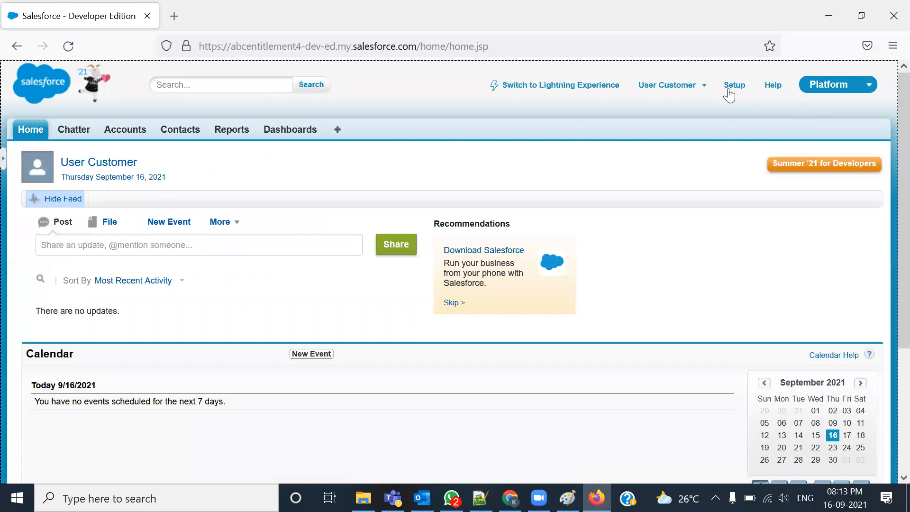
{"action": "left_click", "coordinate": [700, 92]}
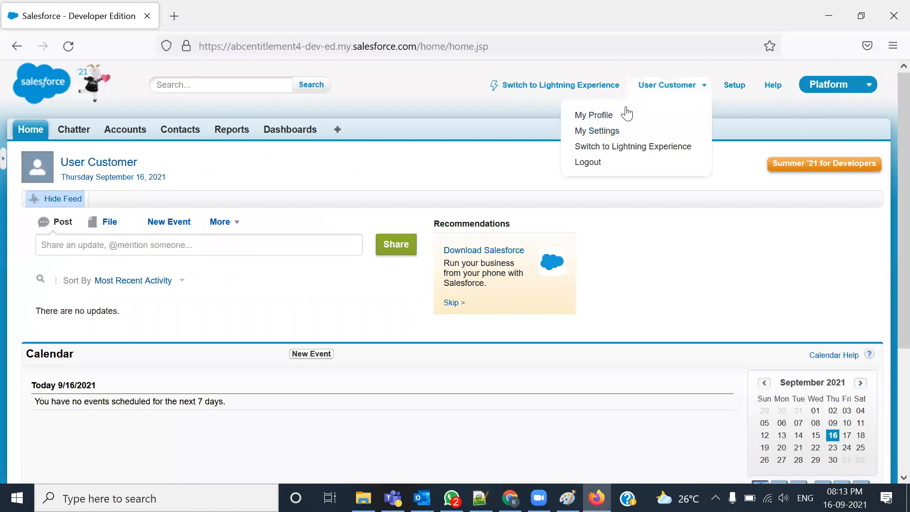
{"action": "left_click", "coordinate": [585, 131]}
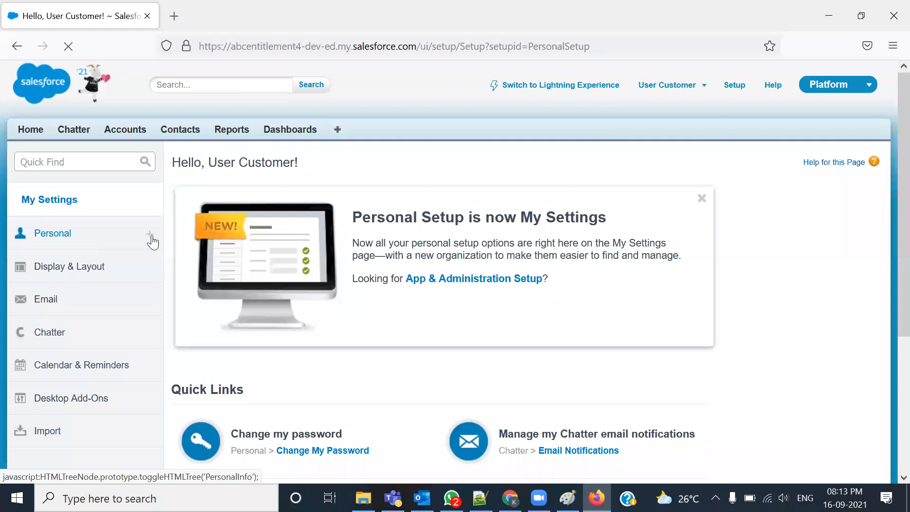
{"action": "key", "text": "alt+Tab"}
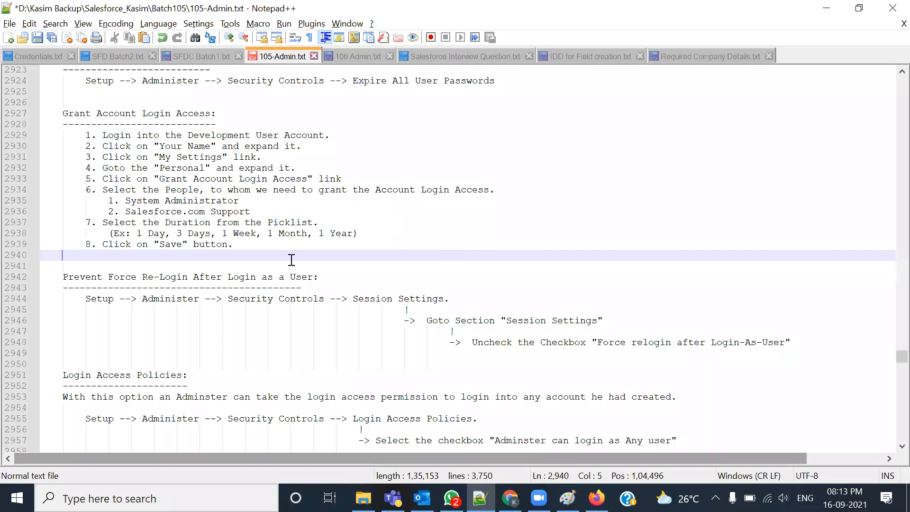
{"action": "key", "text": "alt+Tab"}
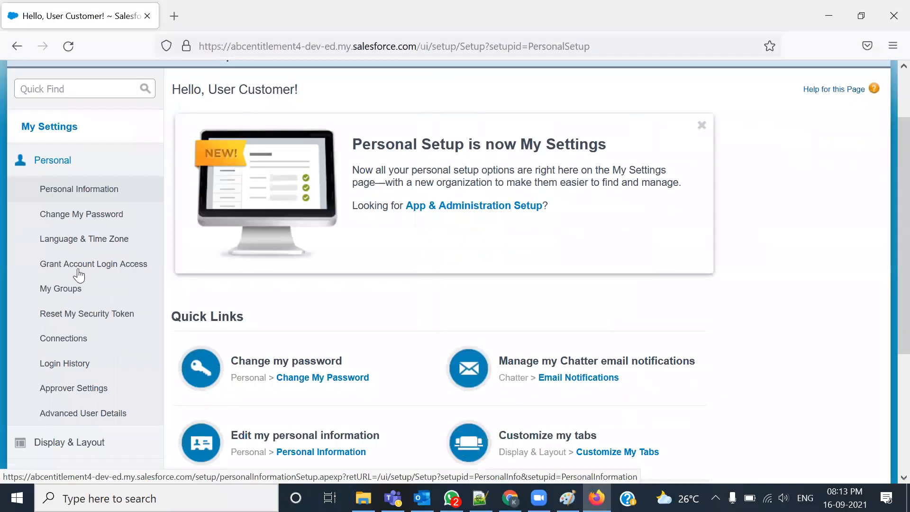
{"action": "left_click", "coordinate": [79, 265]}
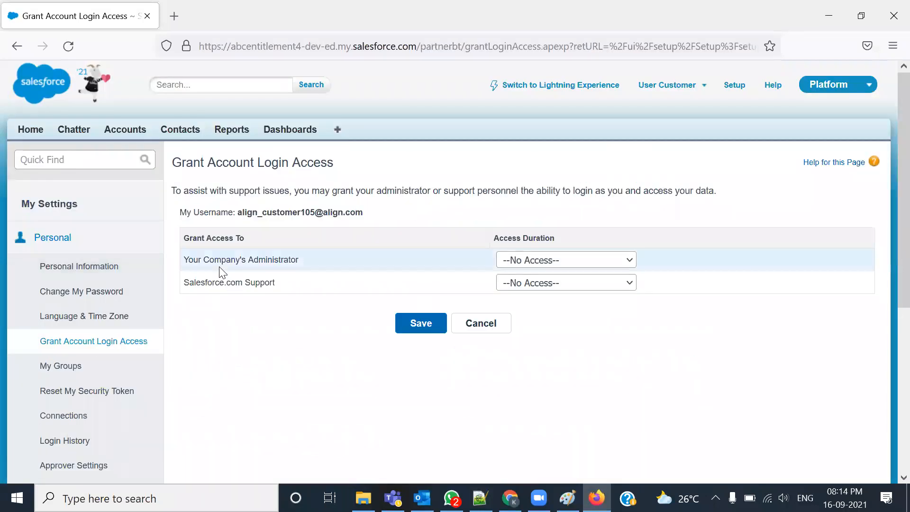
Review the two parties that can be granted access, highlighting Your Company's Administrator and Salesforce.com Support
{"action": "triple_click", "coordinate": [190, 259]}
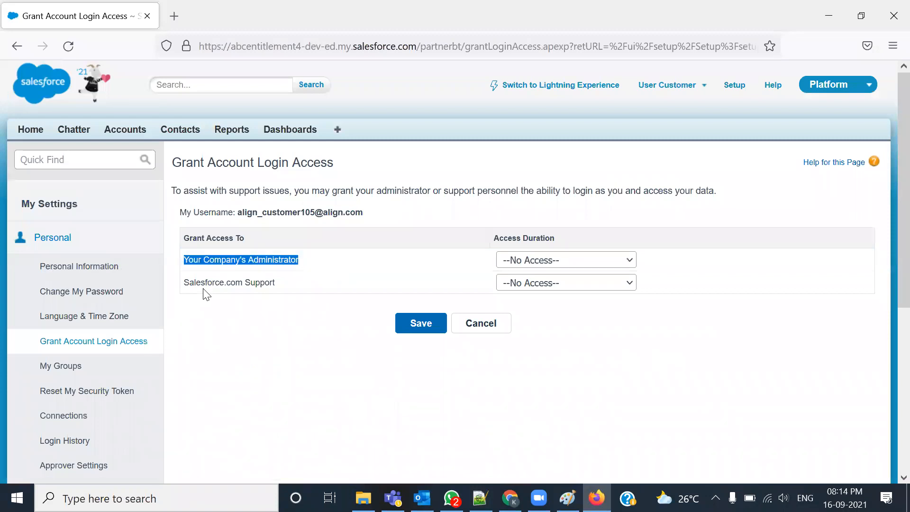
{"action": "left_click_drag", "start_coordinate": [285, 281], "coordinate": [180, 286]}
{"action": "left_click_drag", "start_coordinate": [283, 286], "coordinate": [176, 280]}
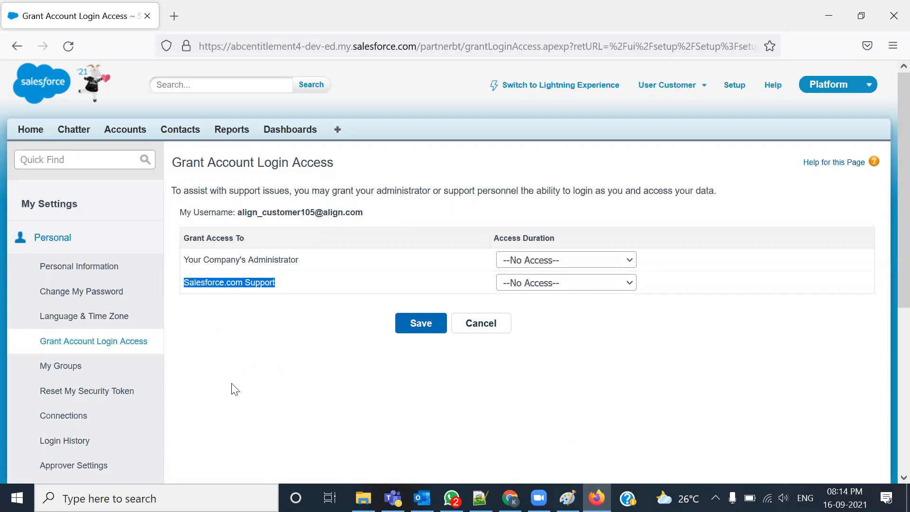
{"action": "left_click", "coordinate": [278, 299]}
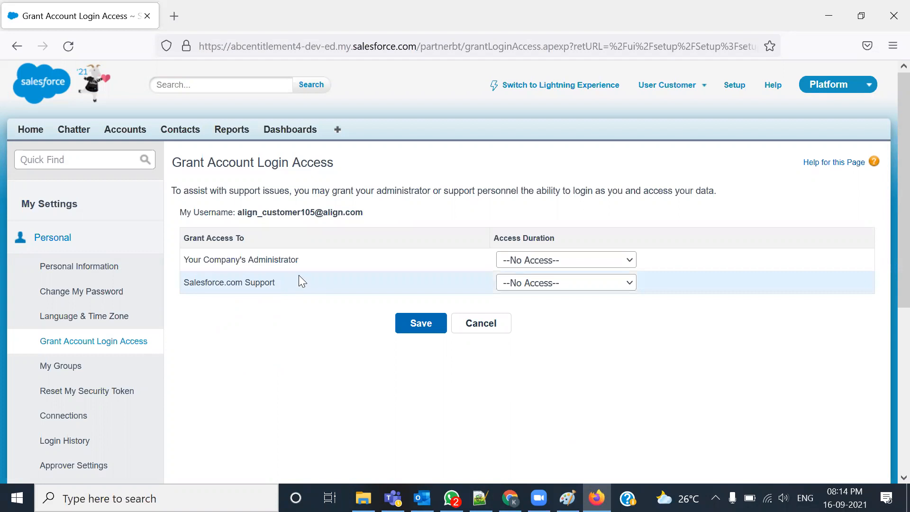
{"action": "left_click_drag", "start_coordinate": [311, 261], "coordinate": [182, 259]}
{"action": "left_click", "coordinate": [238, 345]}
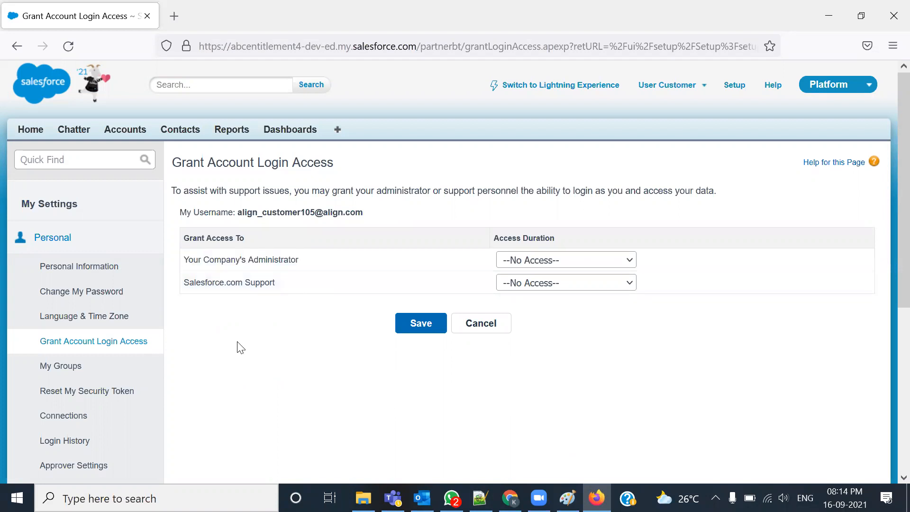
{"action": "left_click_drag", "start_coordinate": [281, 285], "coordinate": [185, 282]}
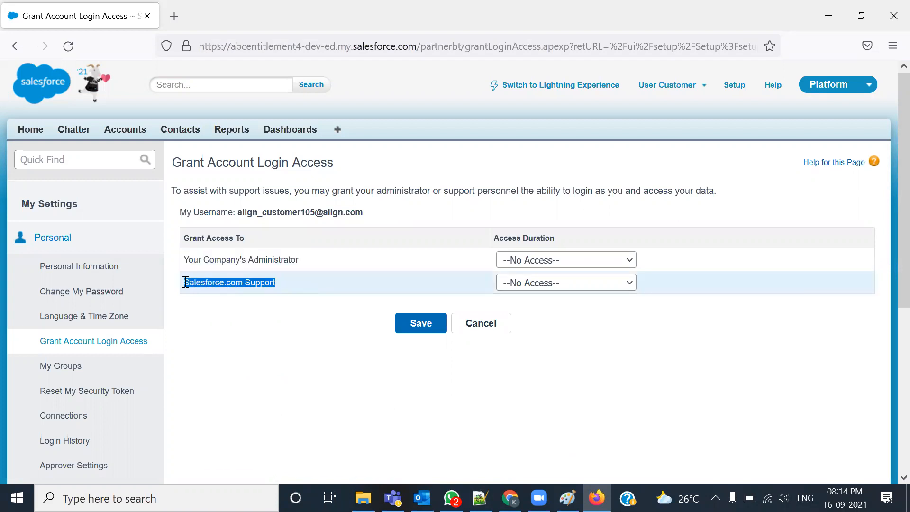
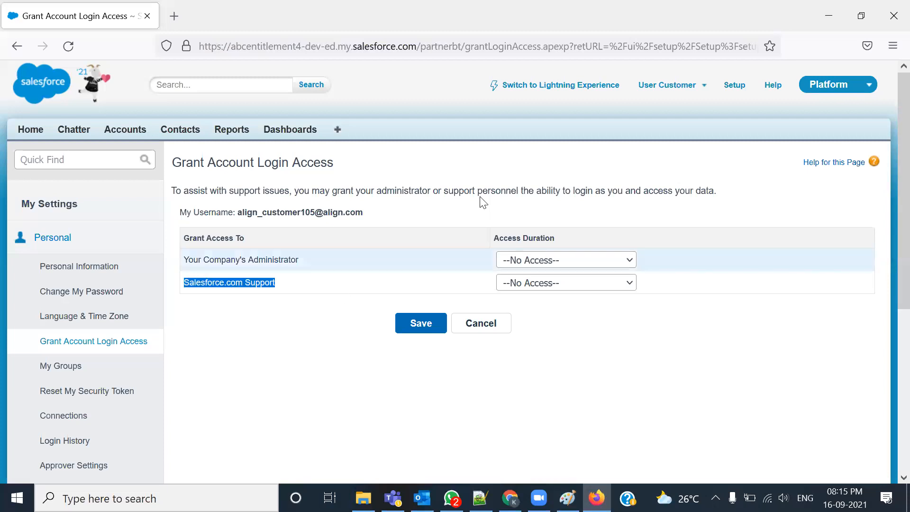
Reopen the Grant Account Login Access page through the customer user's My Settings to retrace the path
{"action": "left_click", "coordinate": [699, 88]}
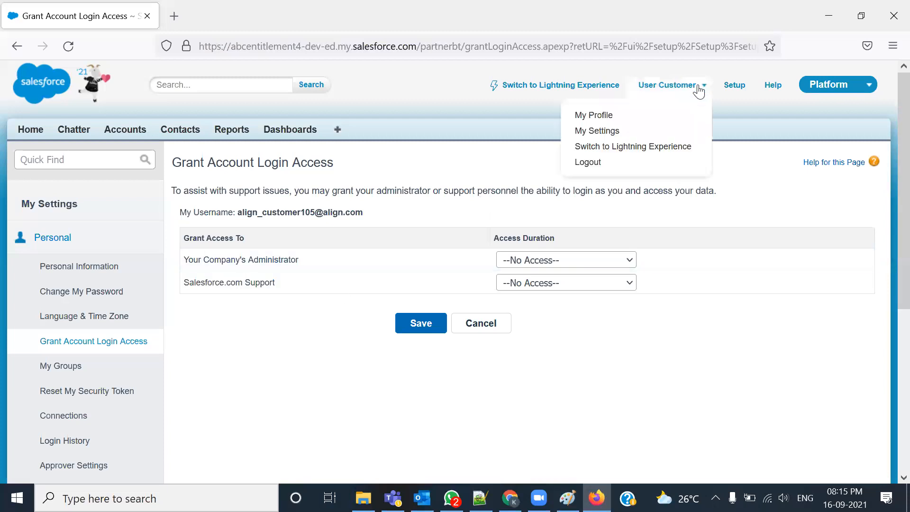
{"action": "left_click", "coordinate": [591, 130]}
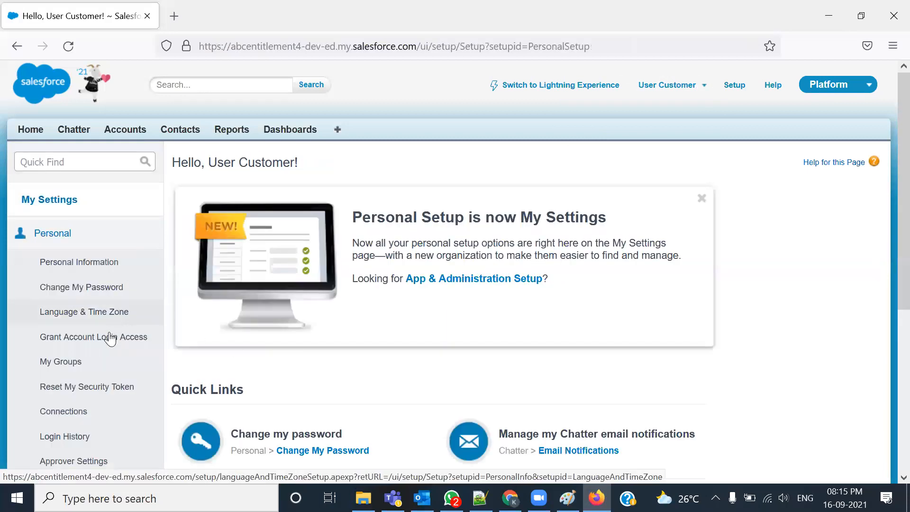
{"action": "left_click", "coordinate": [105, 337]}
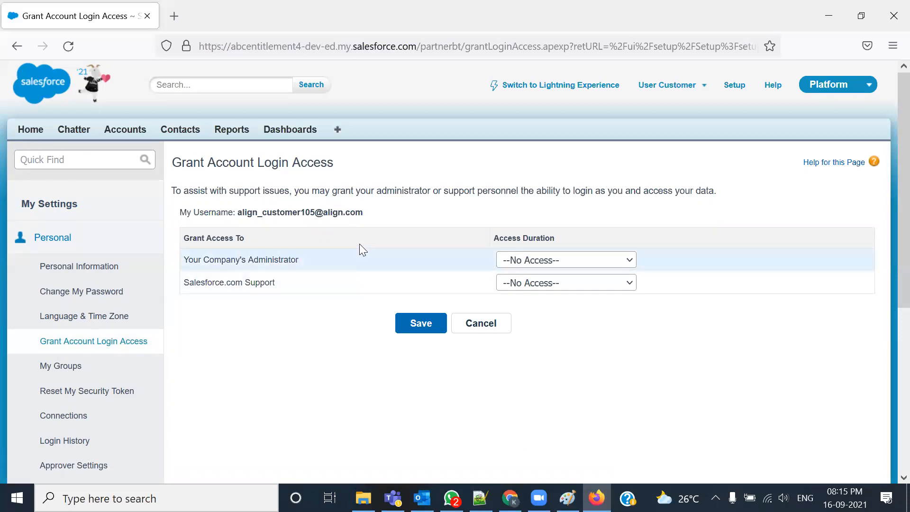
Set the access duration for Your Company's Administrator to 3 Days (exp. 9/19/2021) and save the login access grant
{"action": "left_click", "coordinate": [606, 261]}
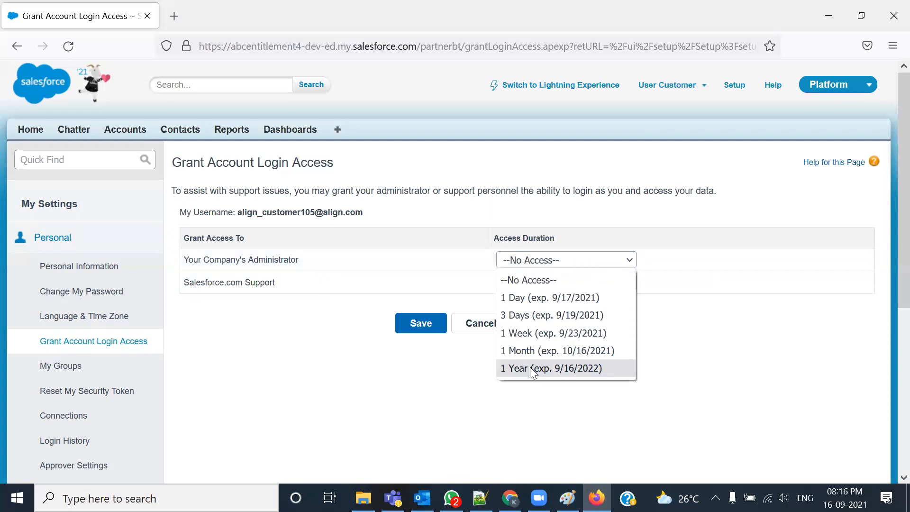
{"action": "left_click", "coordinate": [542, 319]}
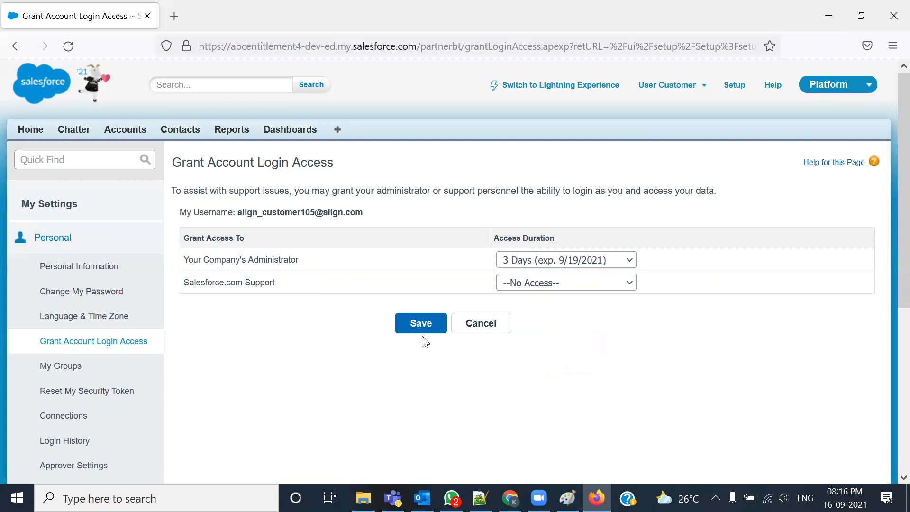
{"action": "left_click", "coordinate": [576, 264]}
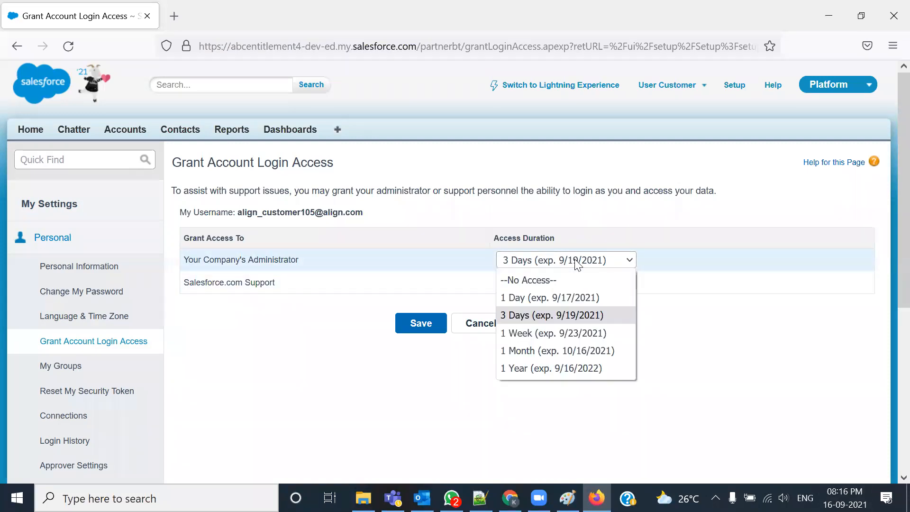
{"action": "left_click", "coordinate": [576, 316]}
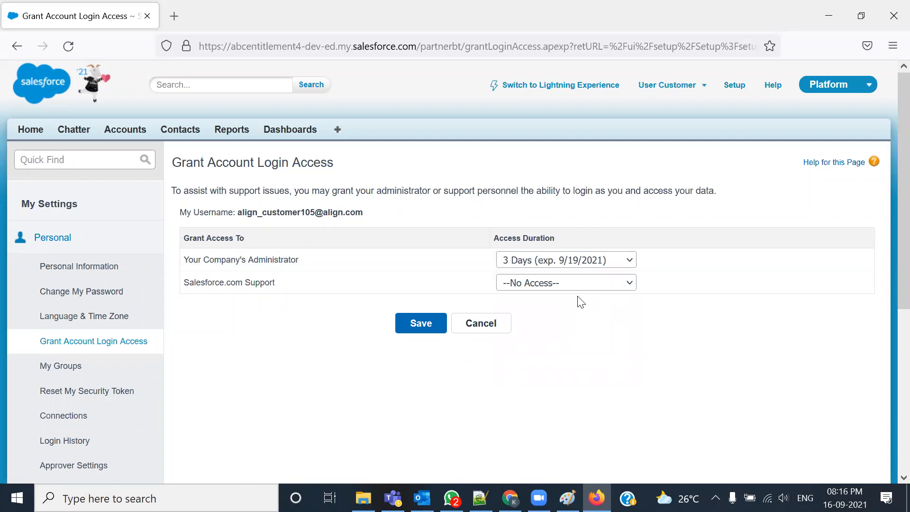
{"action": "left_click", "coordinate": [435, 325]}
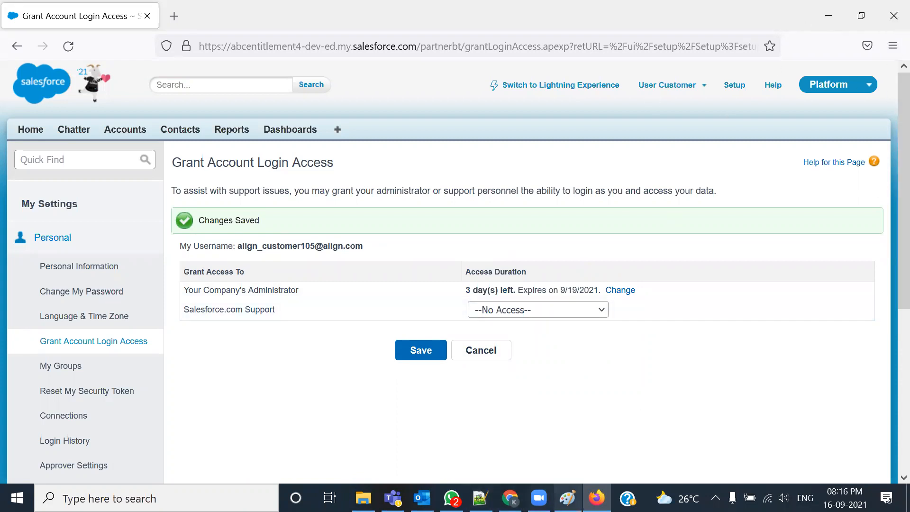
Check the administrator's All Users list in Chrome, and review the Salesforce.com Support duration options in Firefox, keeping No Access
{"action": "left_click", "coordinate": [503, 489]}
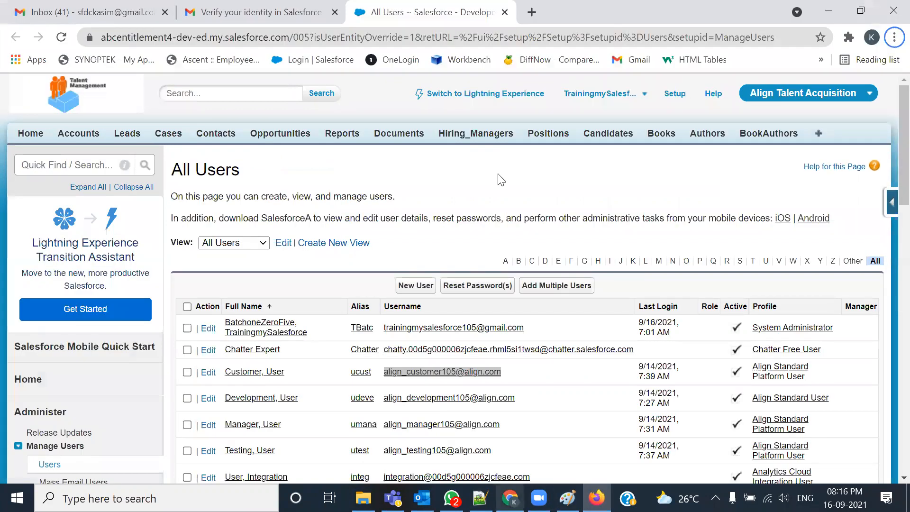
{"action": "scroll", "coordinate": [270, 237], "scroll_direction": "down", "scroll_amount": 3}
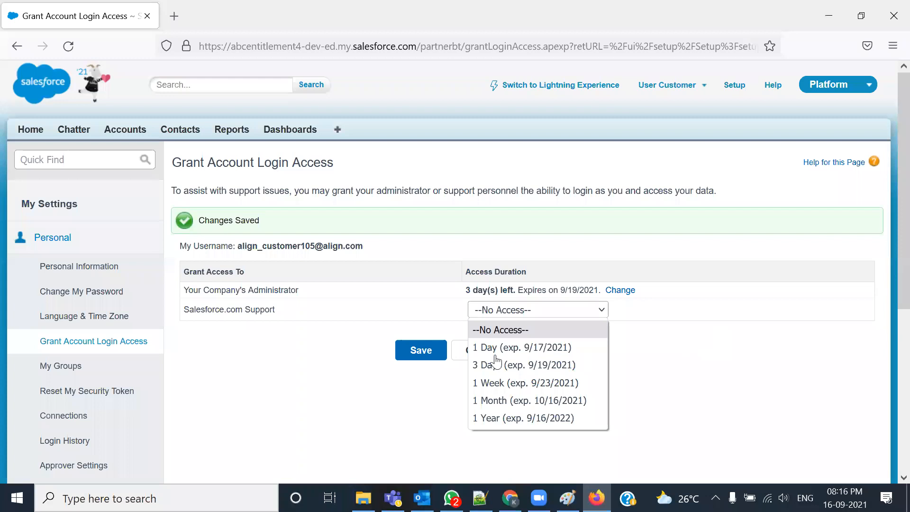
{"action": "left_click", "coordinate": [472, 330]}
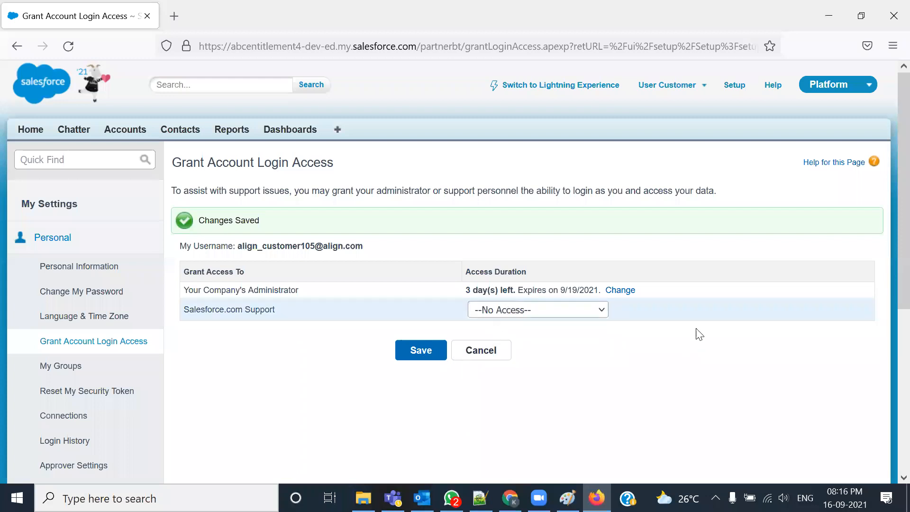
{"action": "key", "text": "alt+Tab"}
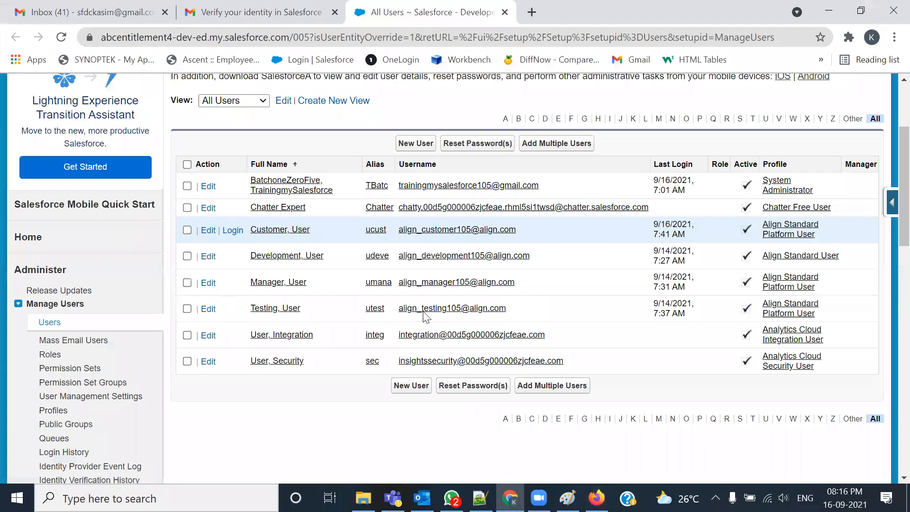
In Firefox, set the company administrator's login access to No Access, save, and reload the All Users list in Chrome
{"action": "key", "text": "alt+Tab"}
{"action": "left_click", "coordinate": [576, 310]}
{"action": "left_click", "coordinate": [620, 293]}
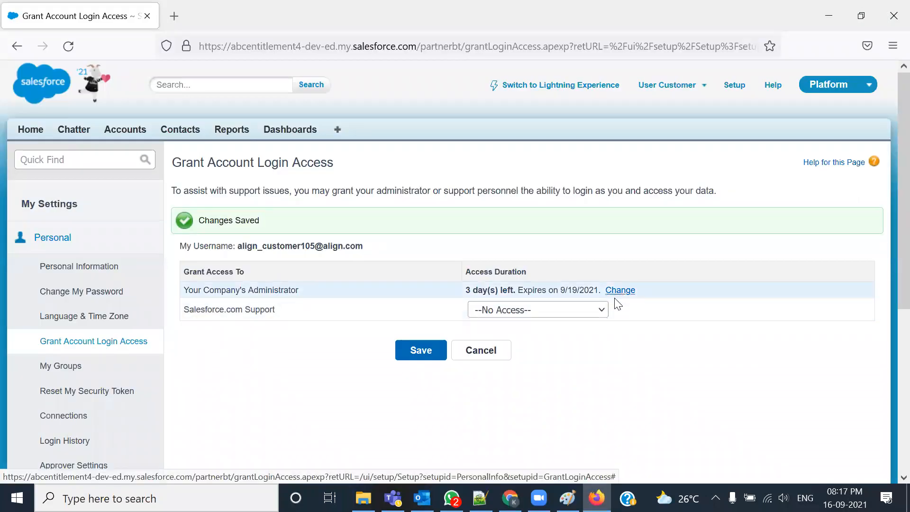
{"action": "left_click", "coordinate": [619, 291]}
{"action": "left_click", "coordinate": [585, 298]}
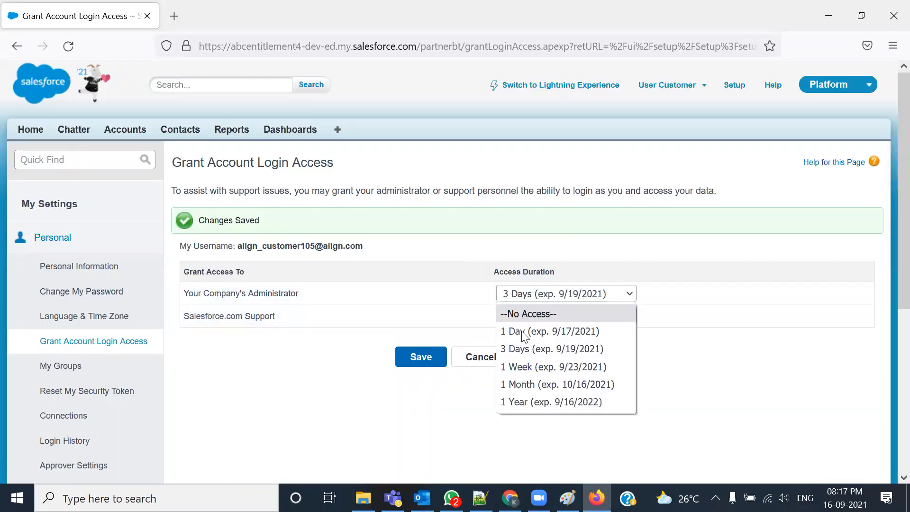
{"action": "left_click", "coordinate": [526, 314]}
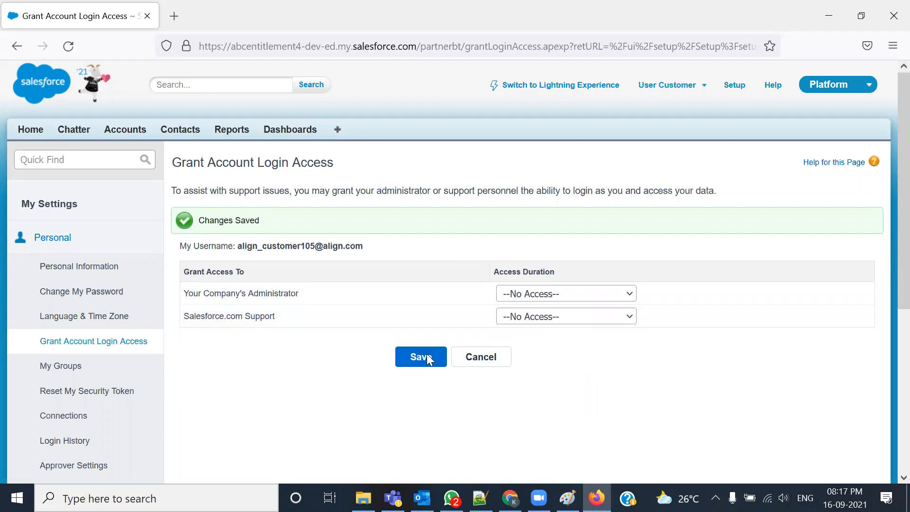
{"action": "key", "text": "alt+Tab"}
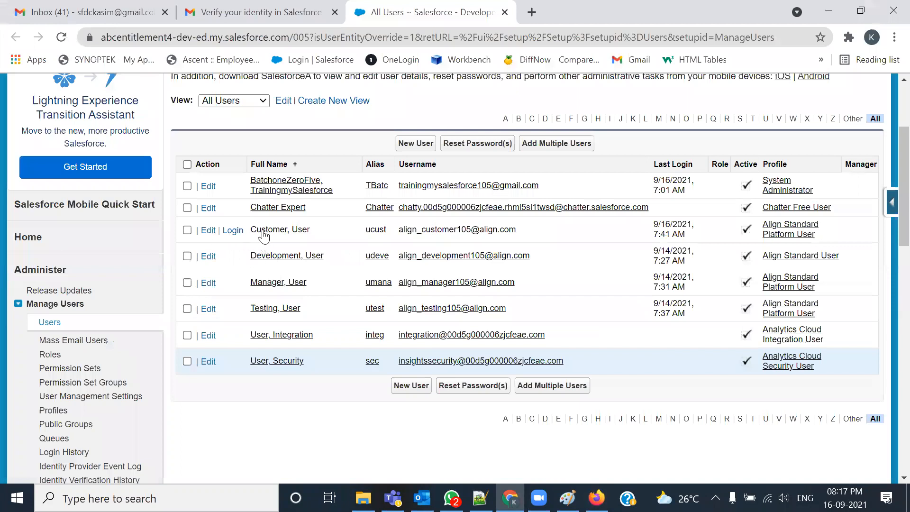
{"action": "key", "text": "F5"}
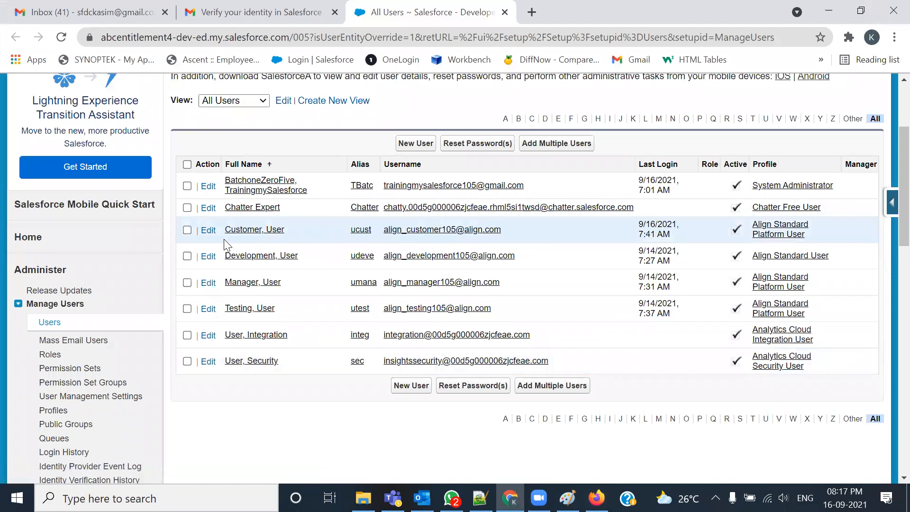
In Firefox, grant the company administrator 1 Day (exp. 9/17/2021) of login access, save, and reload the All Users list in Chrome
{"action": "key", "text": "alt+Tab"}
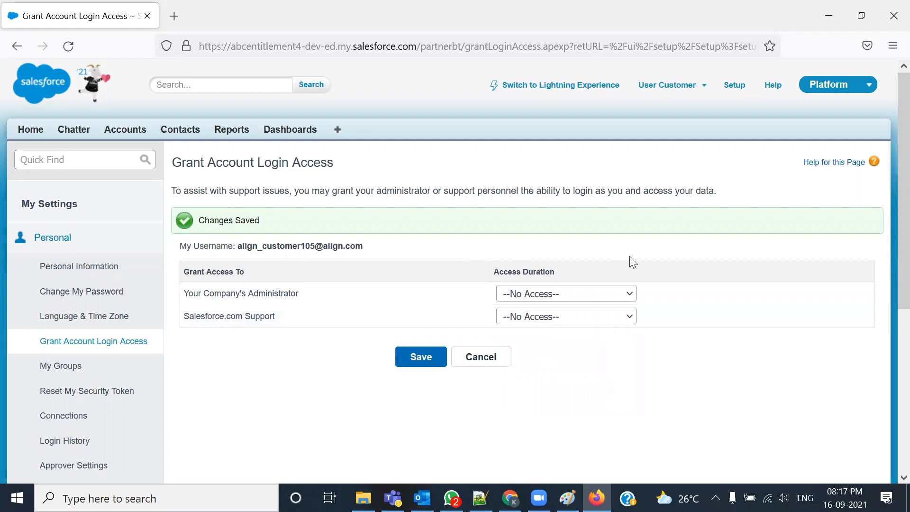
{"action": "left_click", "coordinate": [611, 294]}
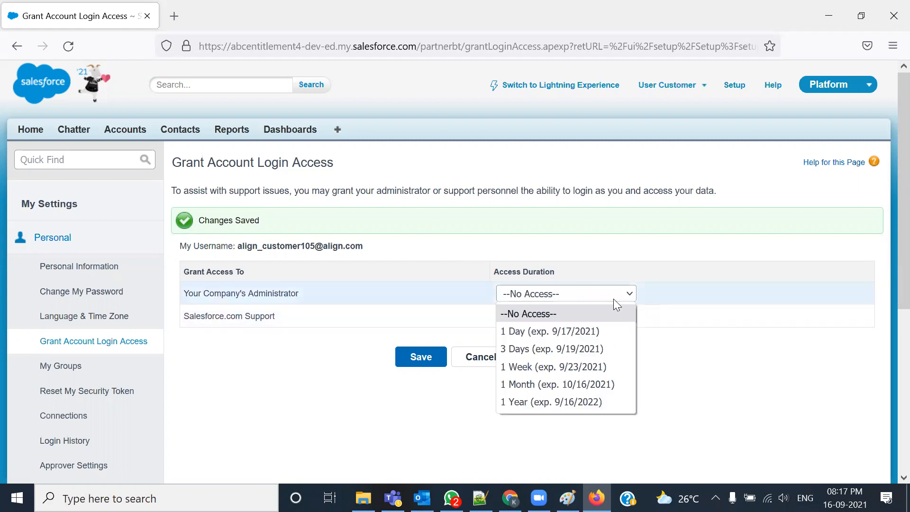
{"action": "left_click", "coordinate": [583, 330]}
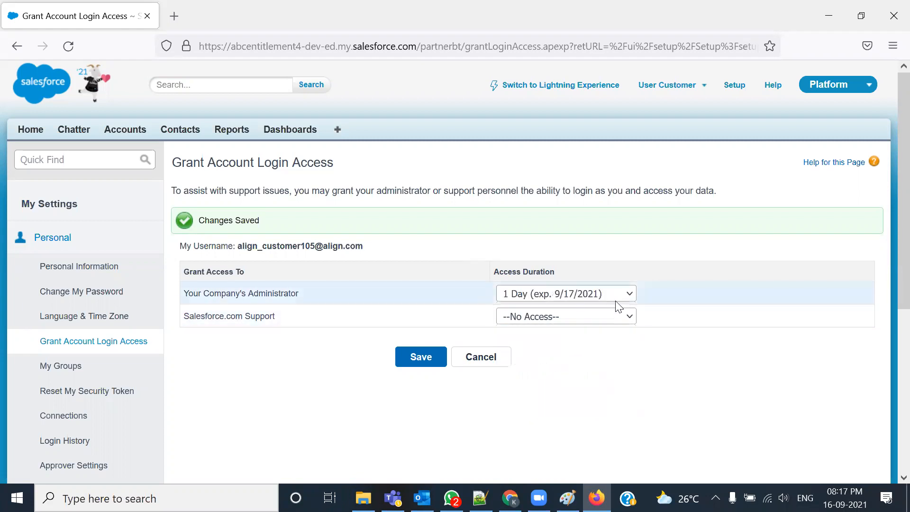
{"action": "left_click", "coordinate": [406, 364]}
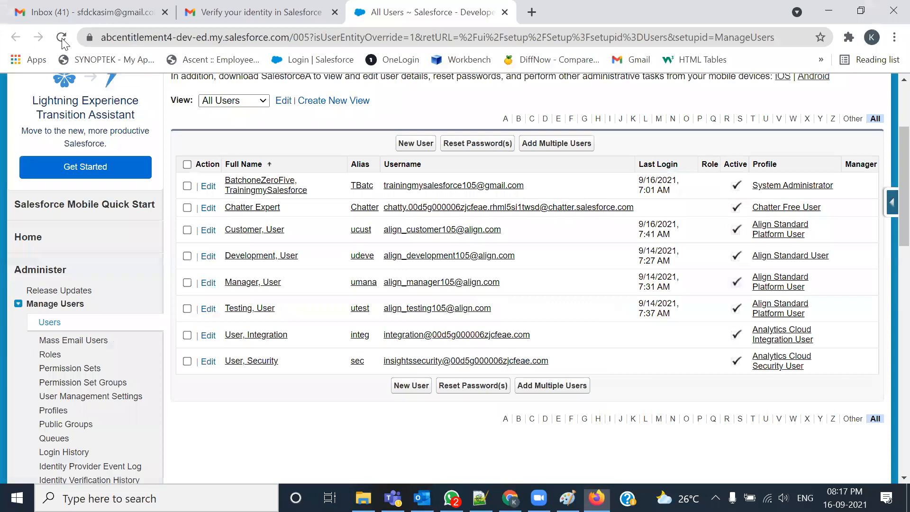
{"action": "left_click", "coordinate": [62, 38]}
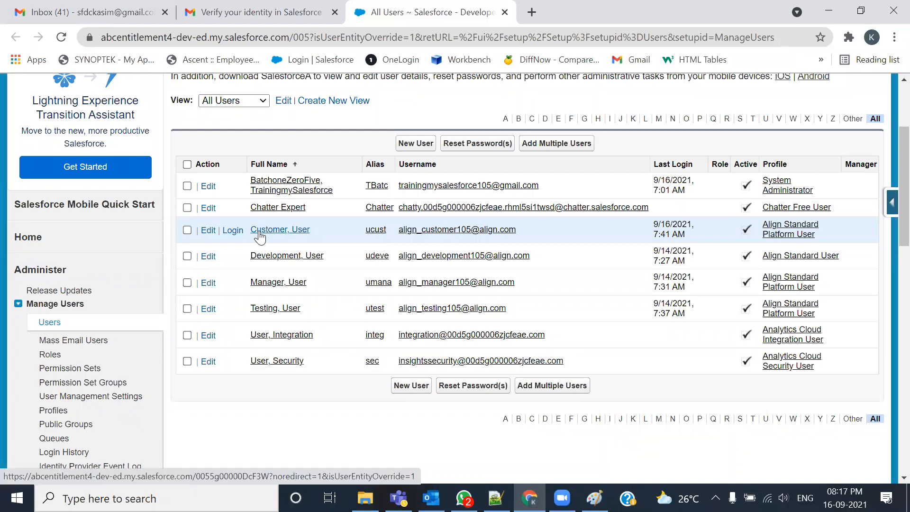
Log in as User Customer from the All Users list and log out of that user's session
{"action": "scroll", "coordinate": [259, 235], "scroll_direction": "up", "scroll_amount": 3}
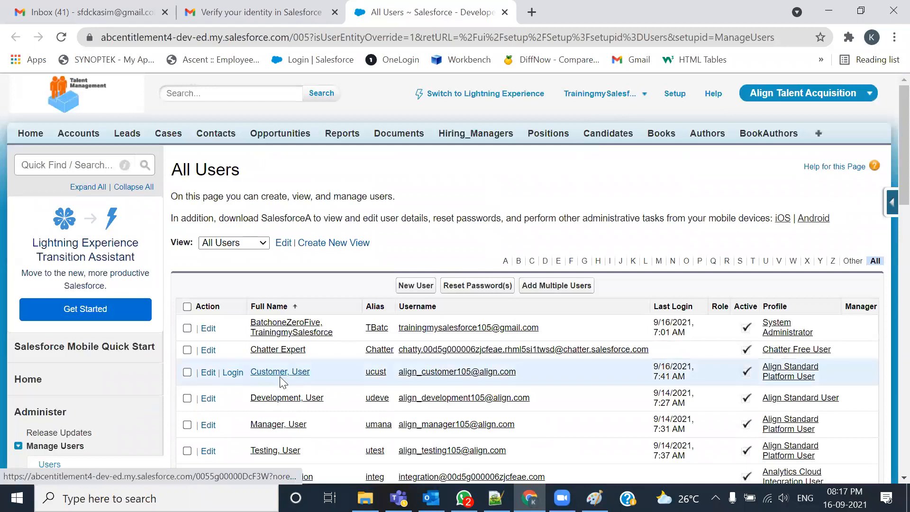
{"action": "left_click", "coordinate": [226, 373]}
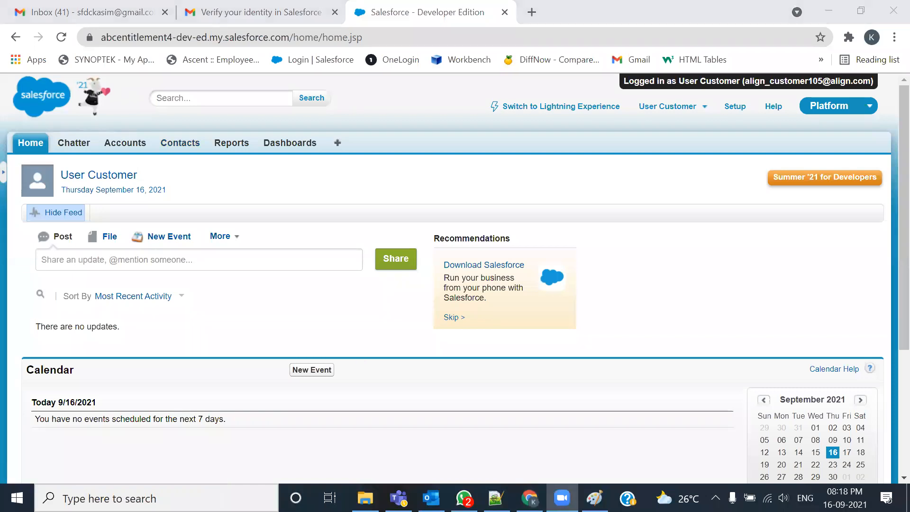
{"action": "left_click", "coordinate": [697, 114]}
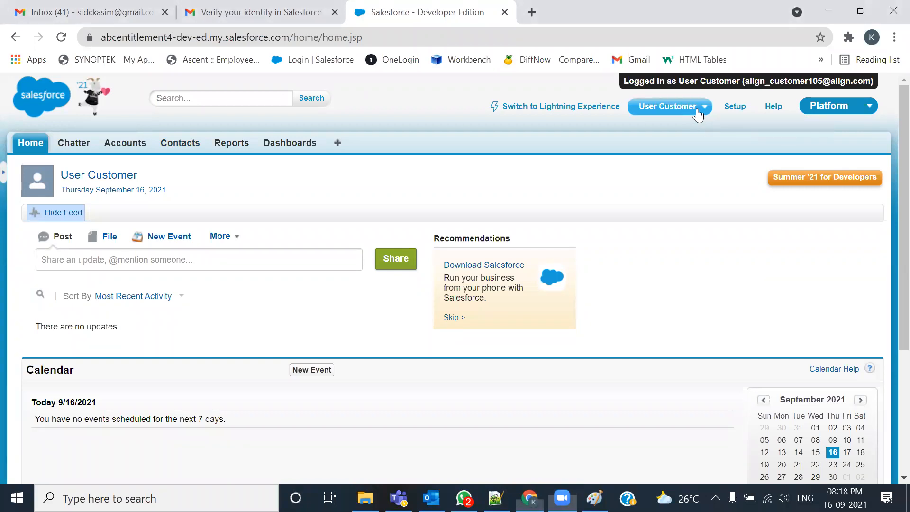
{"action": "left_click", "coordinate": [697, 114]}
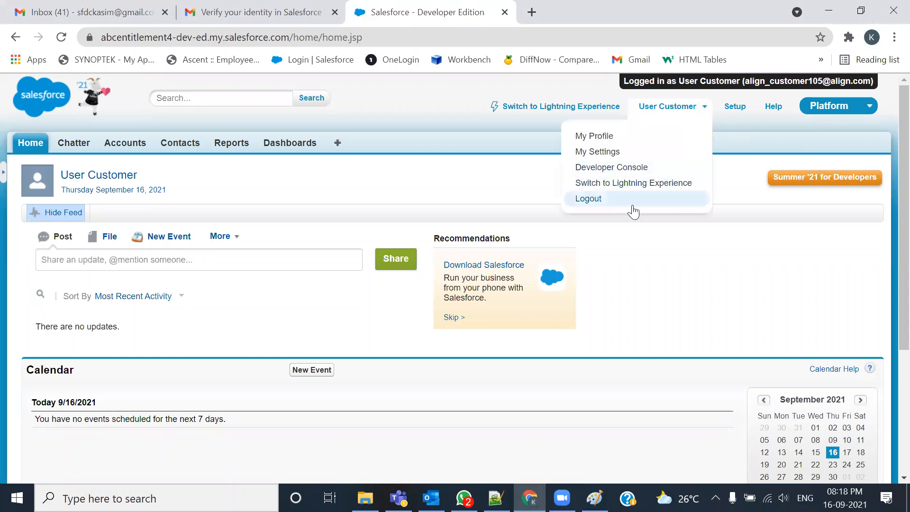
{"action": "left_click", "coordinate": [632, 203]}
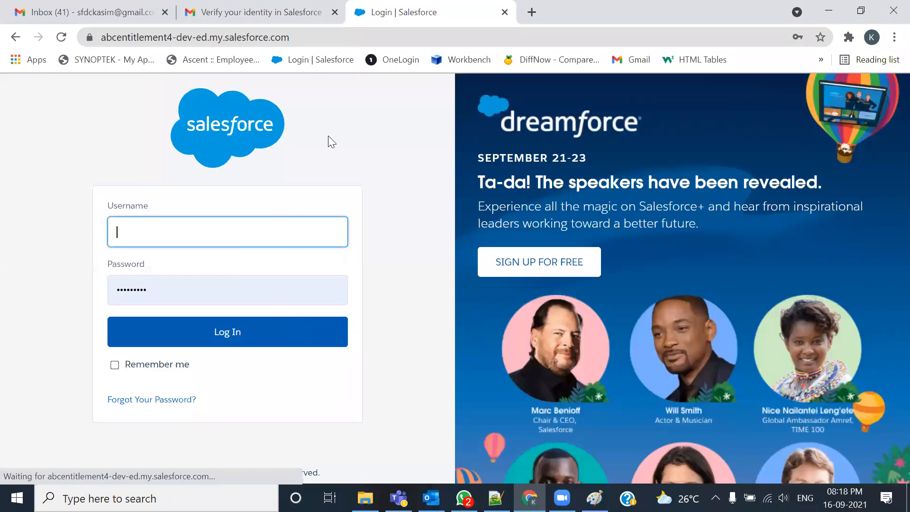
Open the login.salesforce.com page in a new tab and connect the computer to the personal 5G Wi-Fi network
{"action": "left_click", "coordinate": [531, 12]}
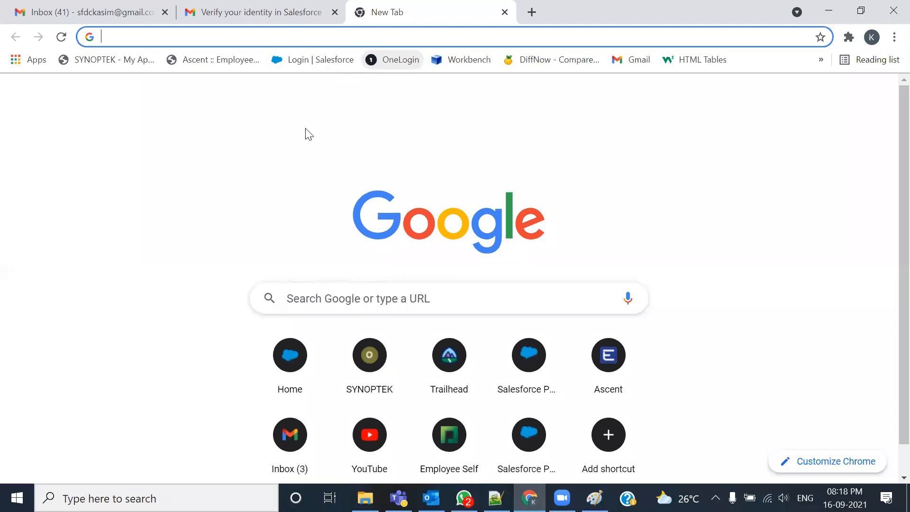
{"action": "left_click", "coordinate": [768, 498]}
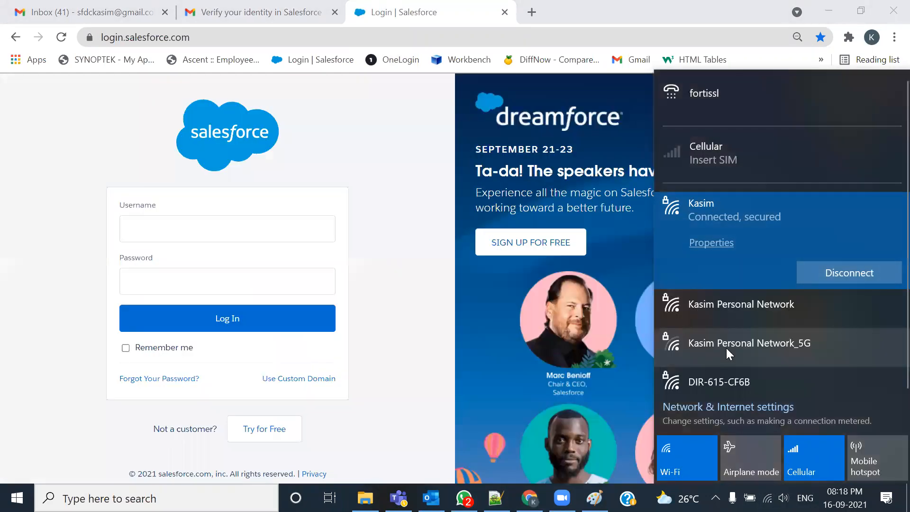
{"action": "left_click", "coordinate": [817, 360]}
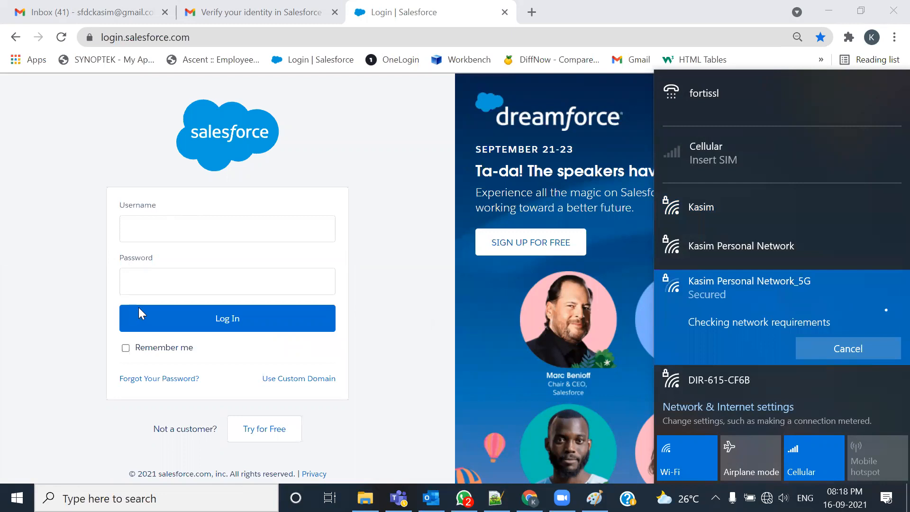
Enter the administrator's username and account password and log in to Salesforce
{"action": "left_click", "coordinate": [192, 285]}
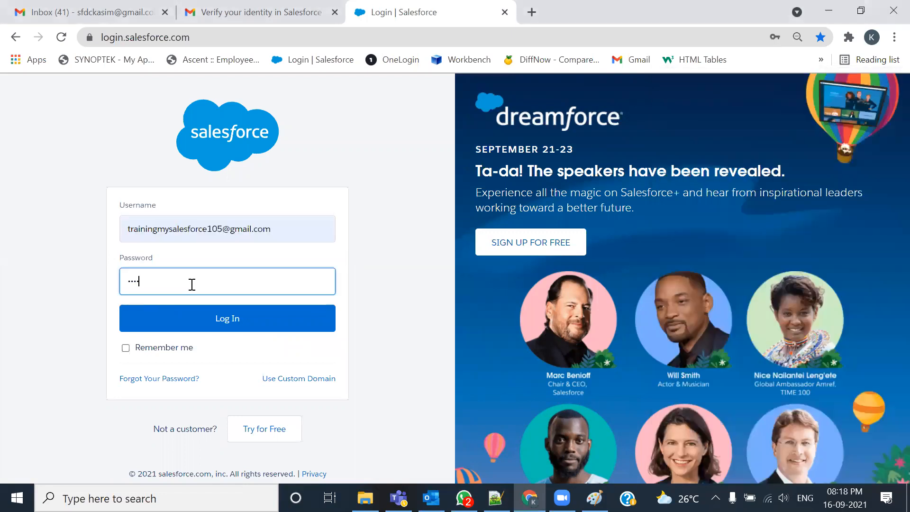
{"action": "type", "text": "•••••"}
{"action": "left_click", "coordinate": [208, 318]}
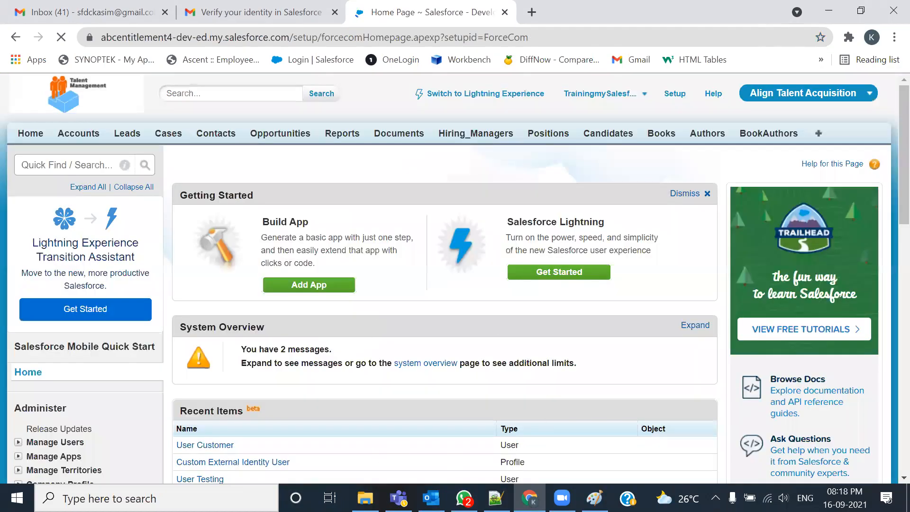
Switch to 105-Admin.txt in Notepad++ and highlight the Grant Account Login Access steps and the Prevent Force Re-Login After Login as a User heading
{"action": "key", "text": "alt+Tab"}
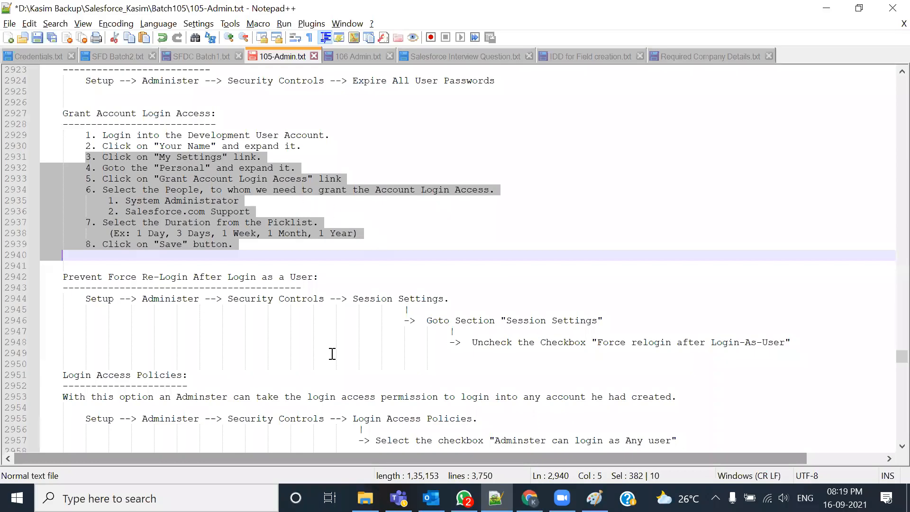
{"action": "left_click_drag", "start_coordinate": [63, 113], "coordinate": [234, 245]}
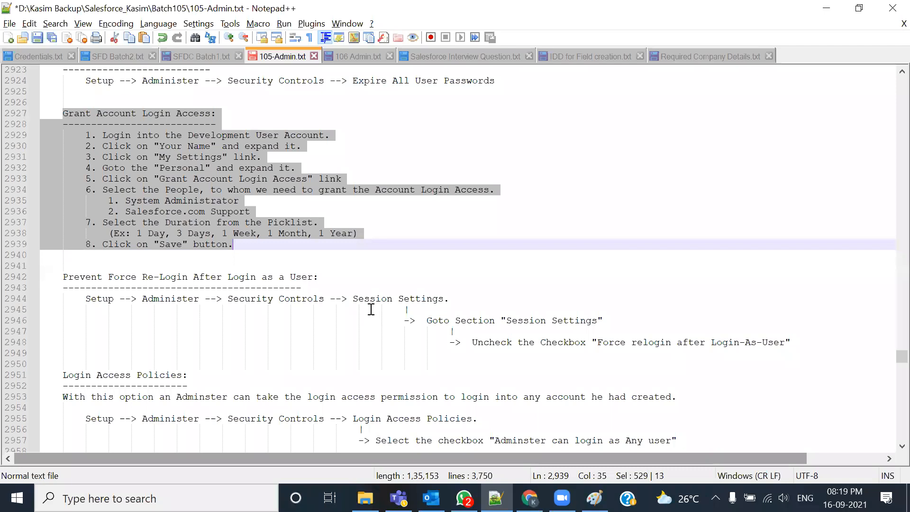
{"action": "scroll", "coordinate": [245, 313], "scroll_direction": "down", "scroll_amount": 1}
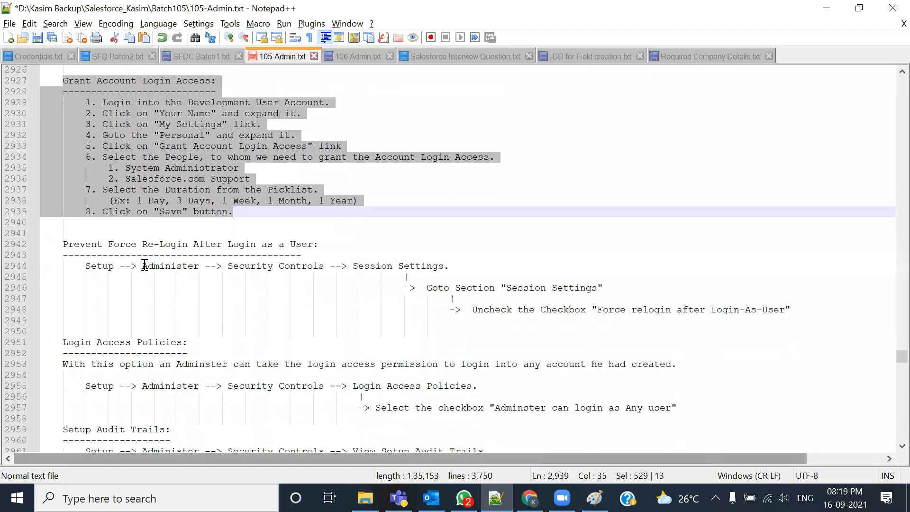
{"action": "left_click_drag", "start_coordinate": [65, 249], "coordinate": [338, 248]}
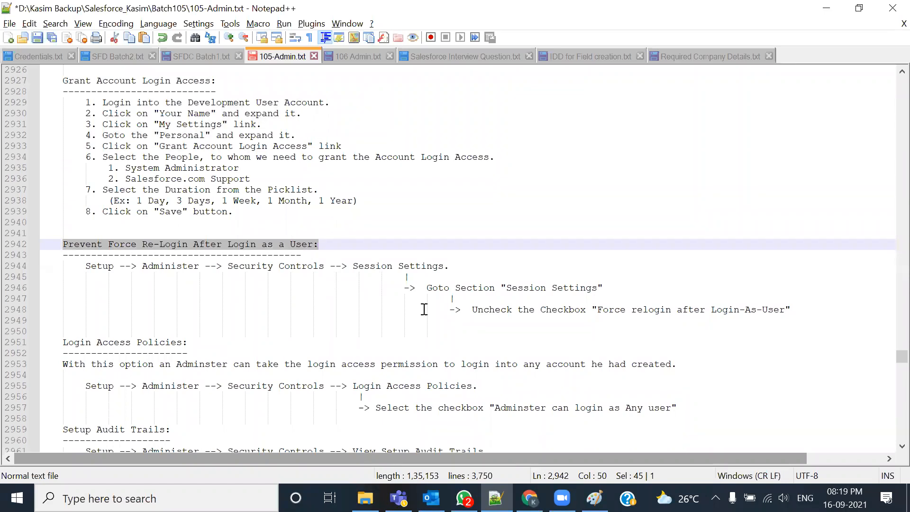
View the Welcome to Salesforce account verification e-mail in the Gmail inbox and return to the Salesforce Setup page
{"action": "left_click", "coordinate": [464, 498]}
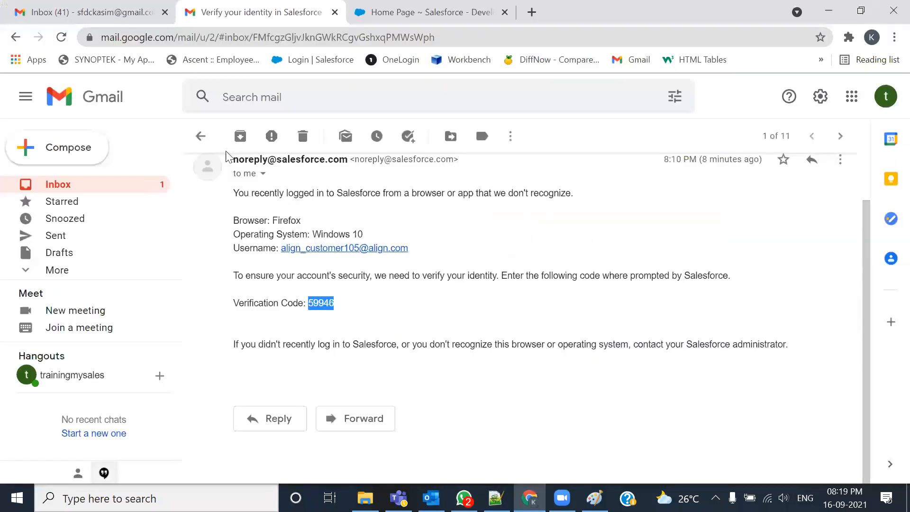
{"action": "left_click", "coordinate": [202, 139]}
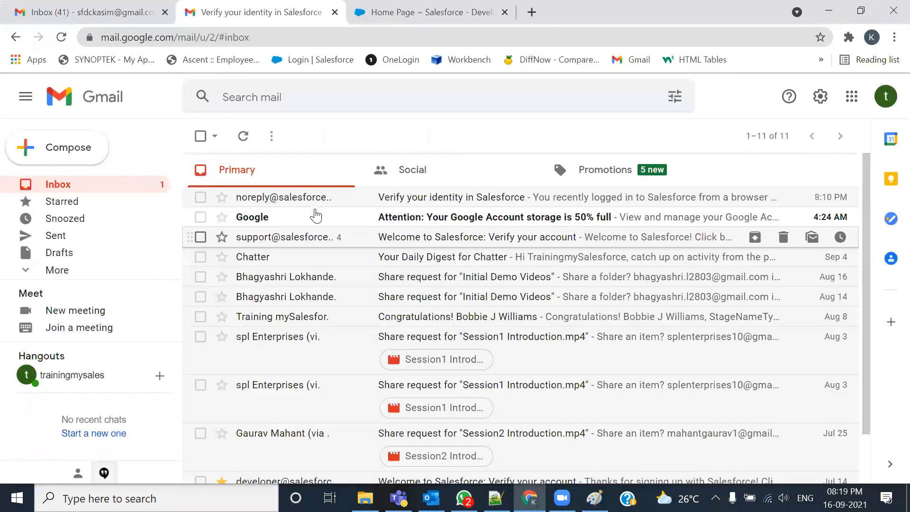
{"action": "left_click", "coordinate": [369, 244]}
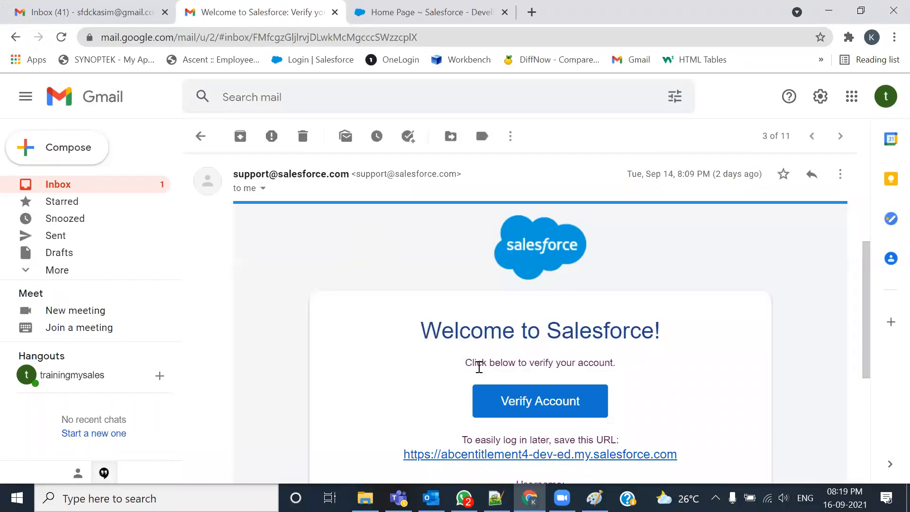
{"action": "left_click", "coordinate": [451, 11]}
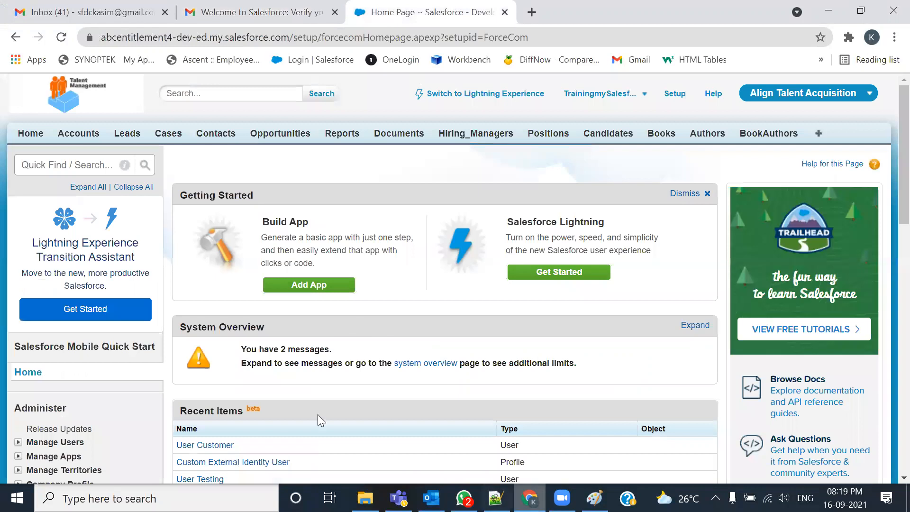
Return to the Notepad++ notes and highlight the Setup path and "Session Settings" section for preventing forced re-login
{"action": "left_click", "coordinate": [464, 498]}
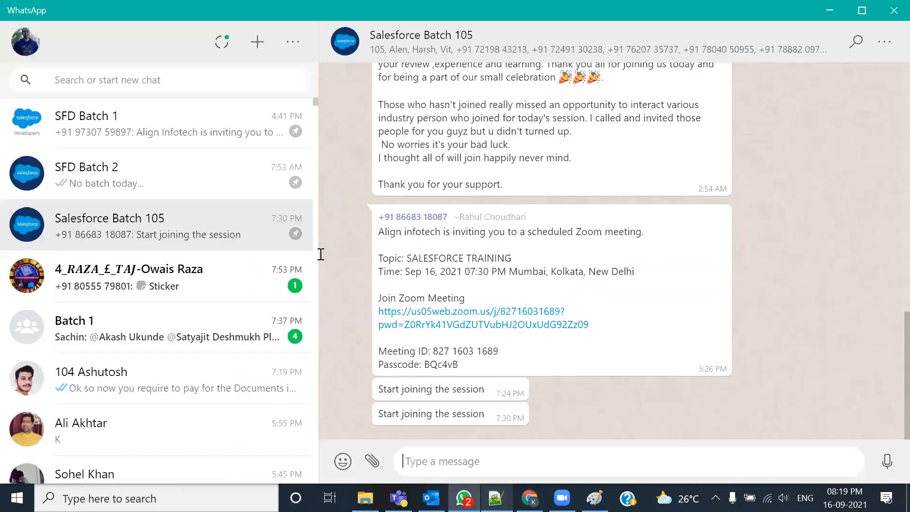
{"action": "key", "text": "alt+Tab"}
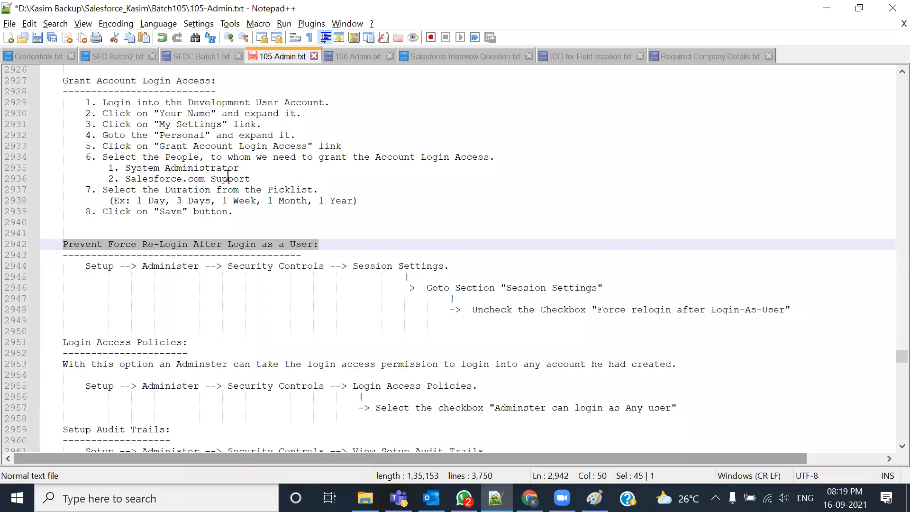
{"action": "scroll", "coordinate": [139, 207], "scroll_direction": "down", "scroll_amount": 2}
{"action": "left_click_drag", "start_coordinate": [103, 179], "coordinate": [250, 179]}
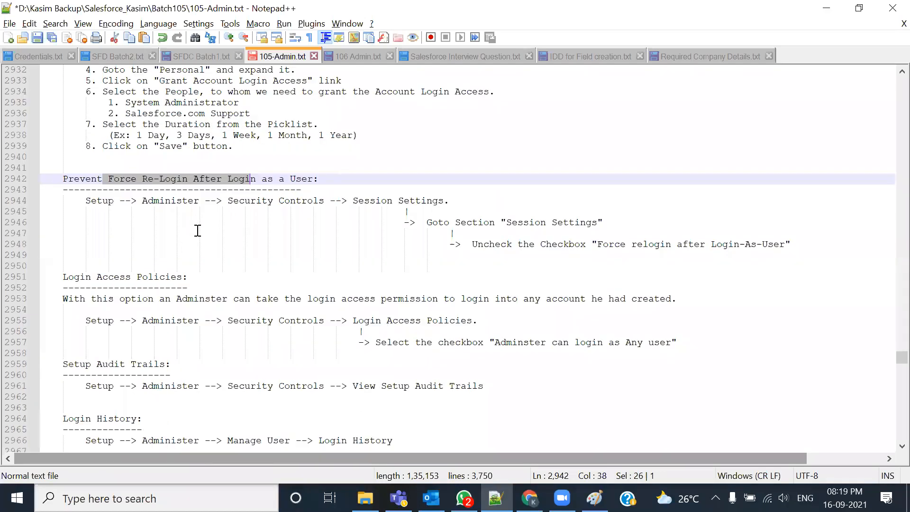
{"action": "left_click", "coordinate": [111, 232]}
{"action": "left_click_drag", "start_coordinate": [85, 200], "coordinate": [449, 200]}
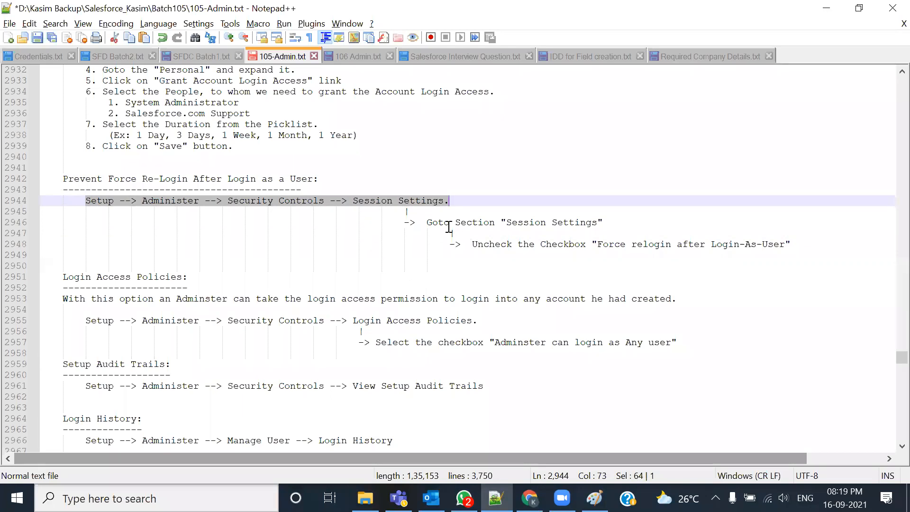
{"action": "left_click_drag", "start_coordinate": [500, 222], "coordinate": [628, 221]}
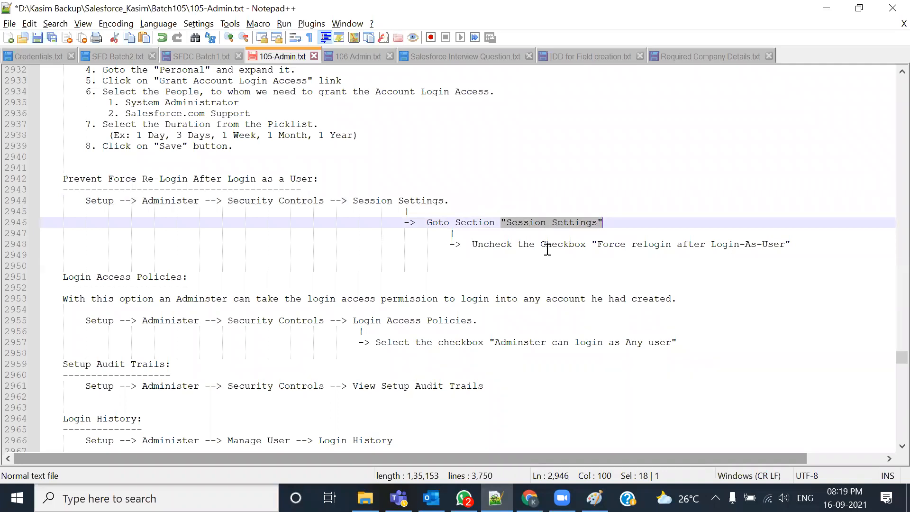
Switch to the Salesforce Setup page in Chrome and open Session Settings under Security Controls
{"action": "key", "text": "alt+Tab"}
{"action": "key", "text": "alt+Tab"}
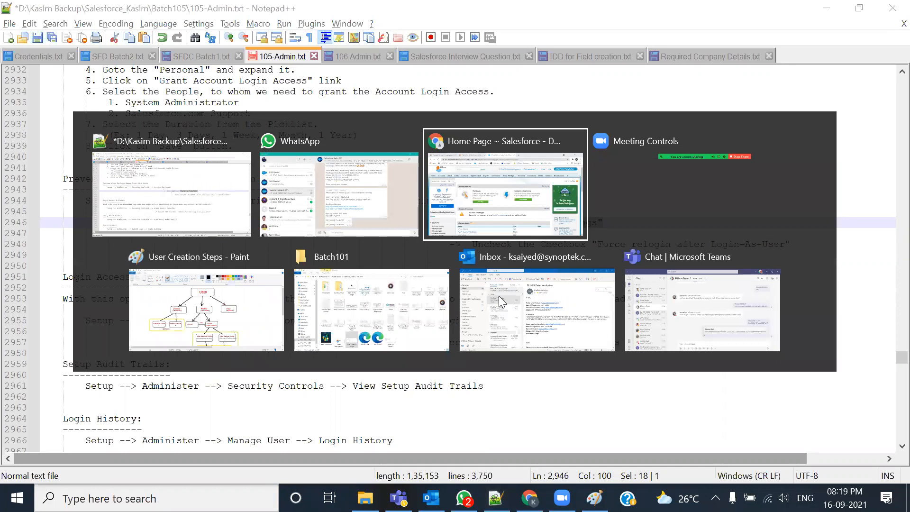
{"action": "scroll", "coordinate": [90, 324], "scroll_direction": "down", "scroll_amount": 8}
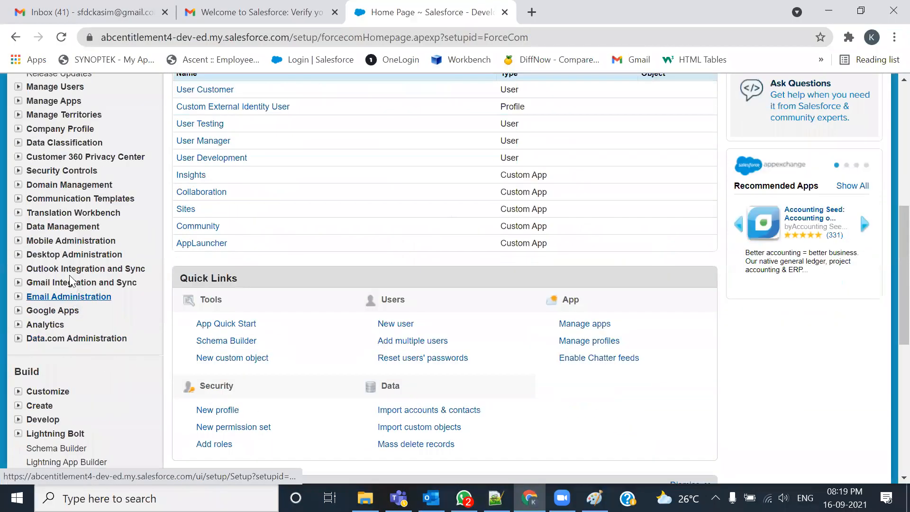
{"action": "scroll", "coordinate": [71, 285], "scroll_direction": "up", "scroll_amount": 2}
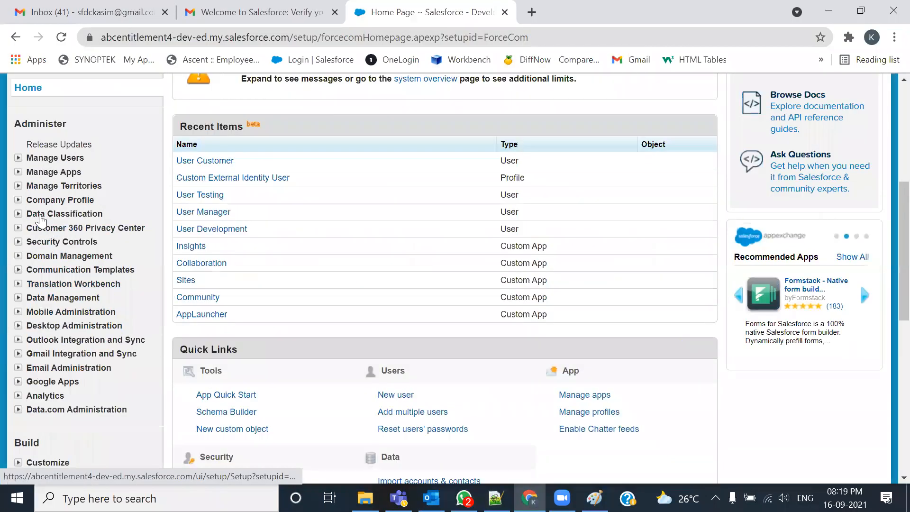
{"action": "left_click", "coordinate": [19, 242]}
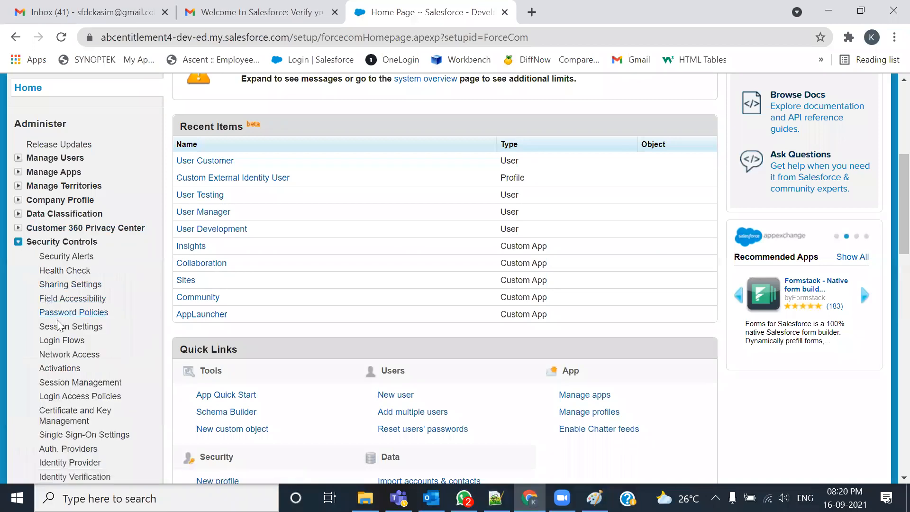
{"action": "left_click", "coordinate": [75, 332]}
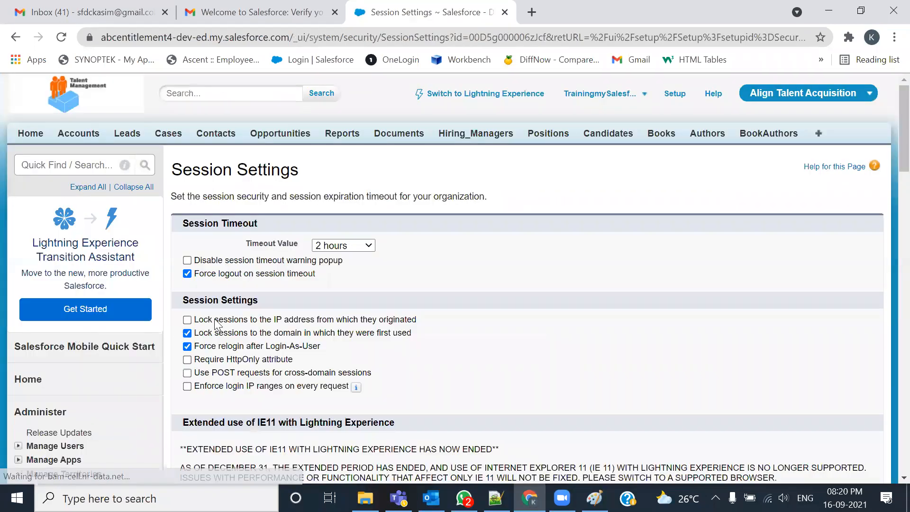
Disable "Force relogin after Login-As-User" in the Session Settings section and save the settings
{"action": "double_click", "coordinate": [295, 170]}
{"action": "triple_click", "coordinate": [222, 173]}
{"action": "scroll", "coordinate": [261, 246], "scroll_direction": "down", "scroll_amount": 1}
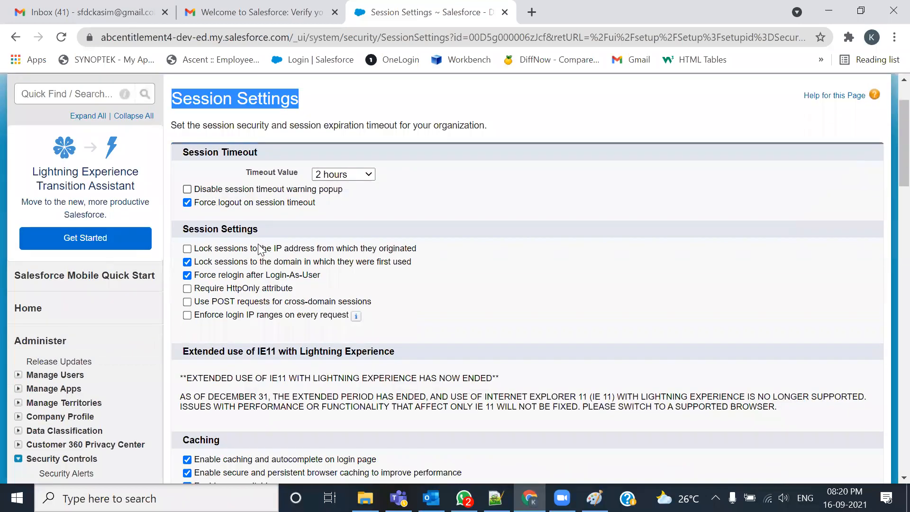
{"action": "left_click_drag", "start_coordinate": [260, 234], "coordinate": [177, 232]}
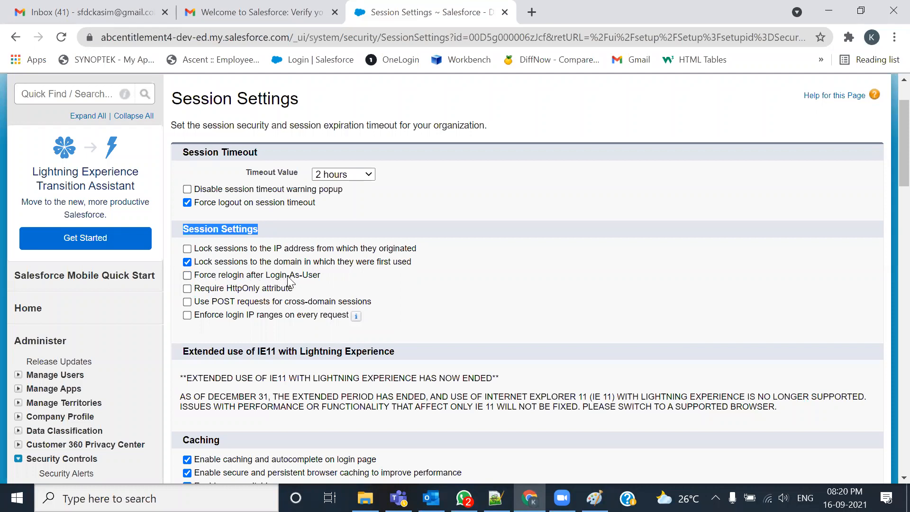
{"action": "left_click_drag", "start_coordinate": [189, 279], "coordinate": [319, 281]}
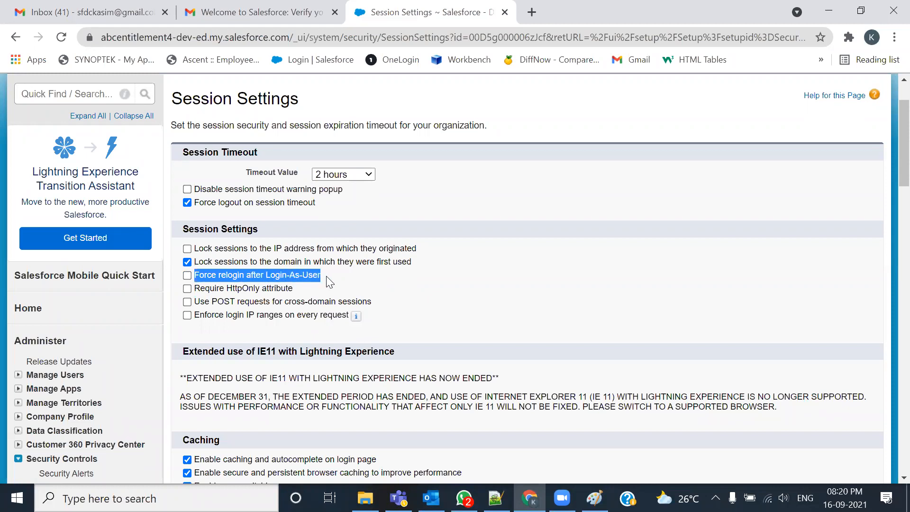
{"action": "scroll", "coordinate": [396, 287], "scroll_direction": "down", "scroll_amount": 5}
{"action": "scroll", "coordinate": [395, 282], "scroll_direction": "down", "scroll_amount": 13}
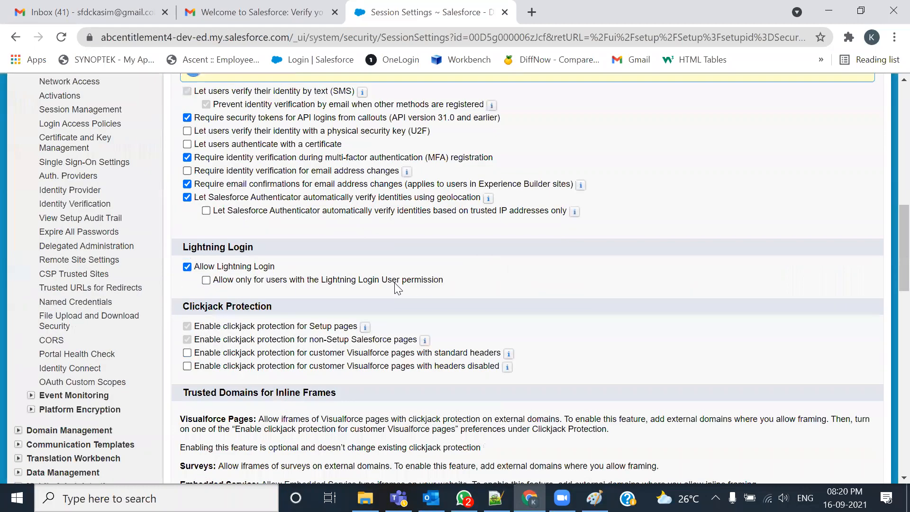
{"action": "scroll", "coordinate": [394, 282], "scroll_direction": "down", "scroll_amount": 11}
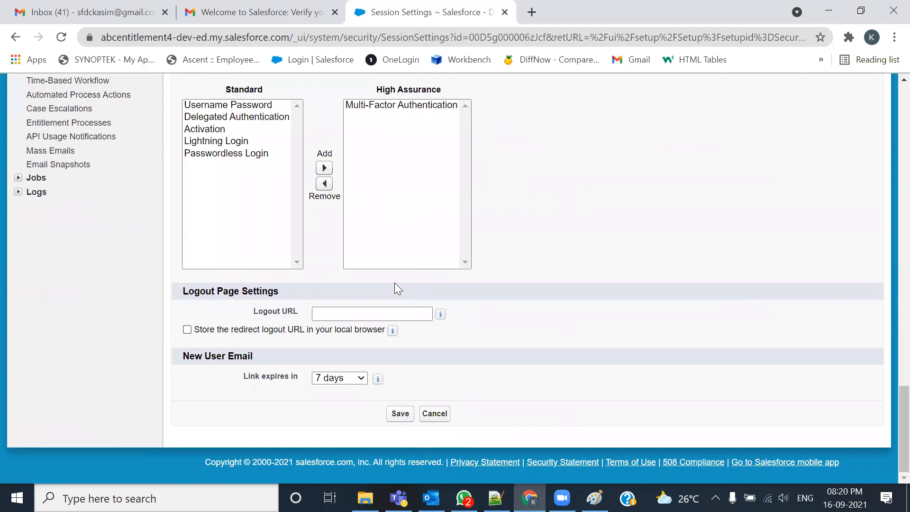
{"action": "left_click", "coordinate": [399, 412]}
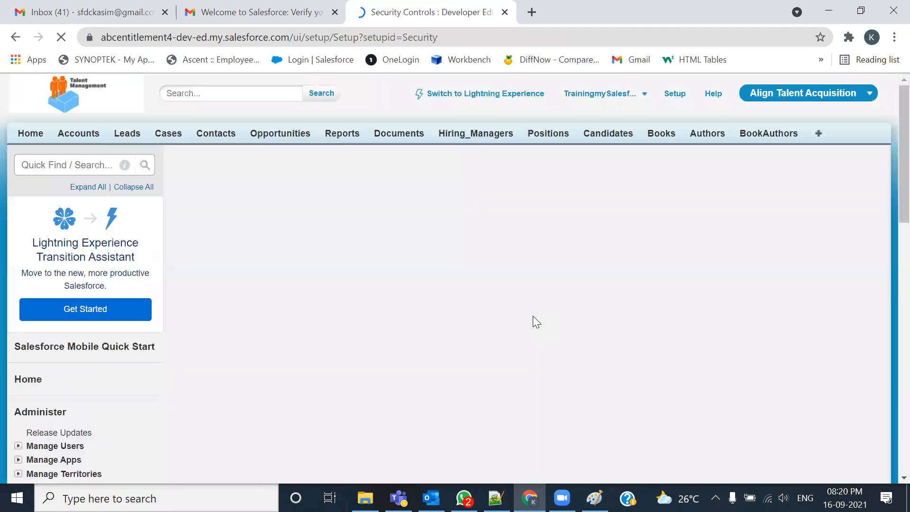
Log in as the customer user from the All Users list and log out of that account
{"action": "scroll", "coordinate": [404, 309], "scroll_direction": "down", "scroll_amount": 5}
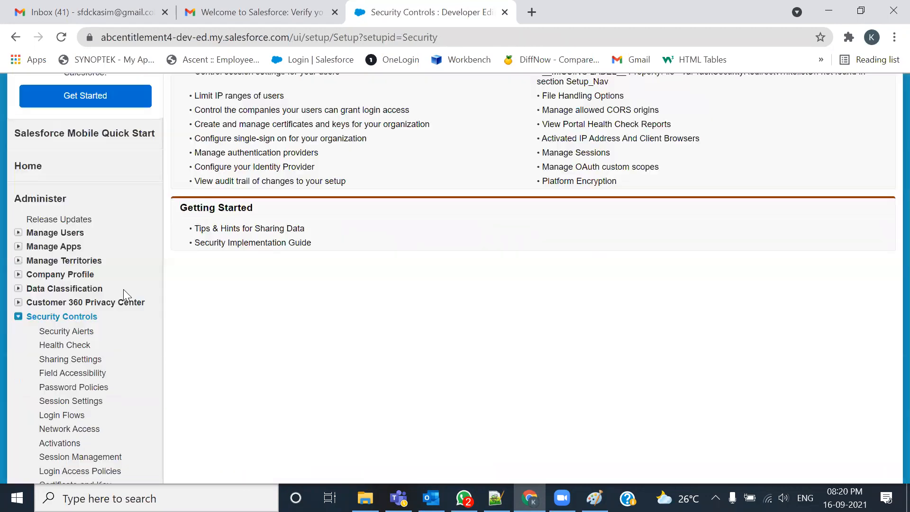
{"action": "left_click", "coordinate": [21, 234]}
{"action": "left_click", "coordinate": [51, 245]}
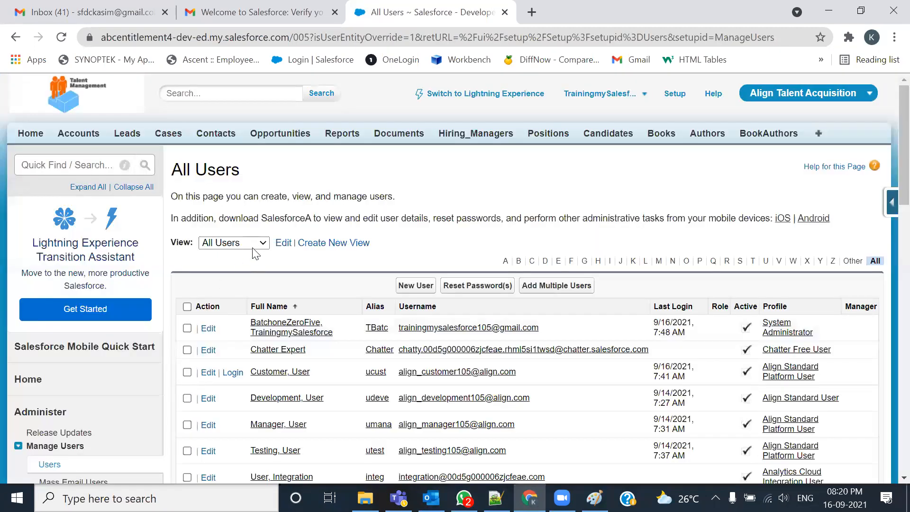
{"action": "scroll", "coordinate": [258, 253], "scroll_direction": "down", "scroll_amount": 3}
{"action": "left_click", "coordinate": [228, 232]}
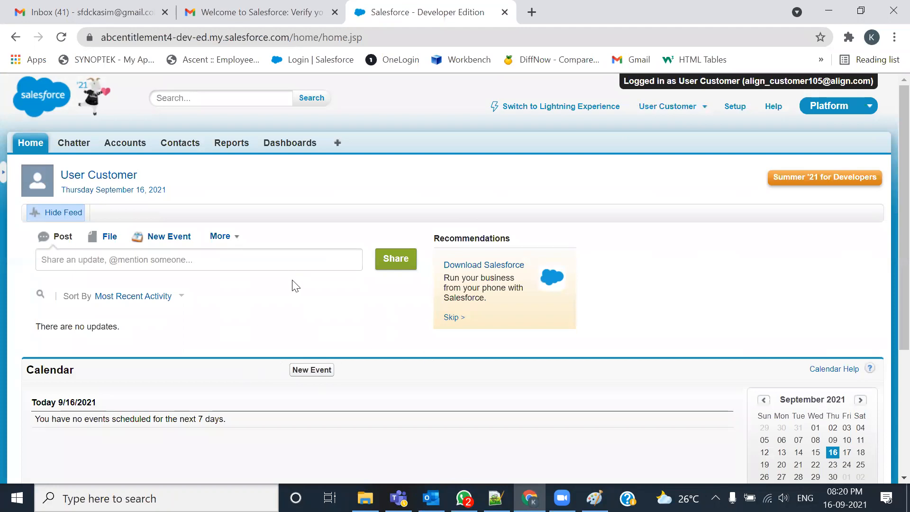
{"action": "left_click", "coordinate": [701, 106]}
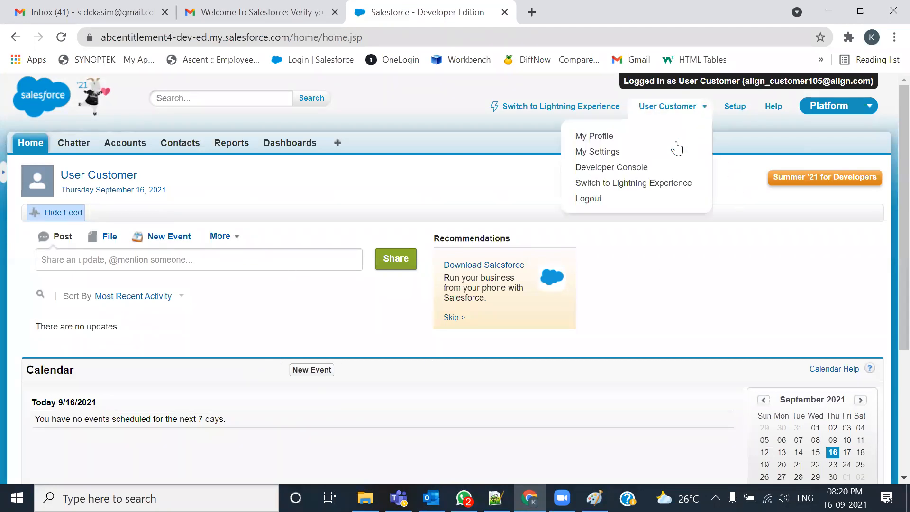
{"action": "left_click", "coordinate": [595, 203]}
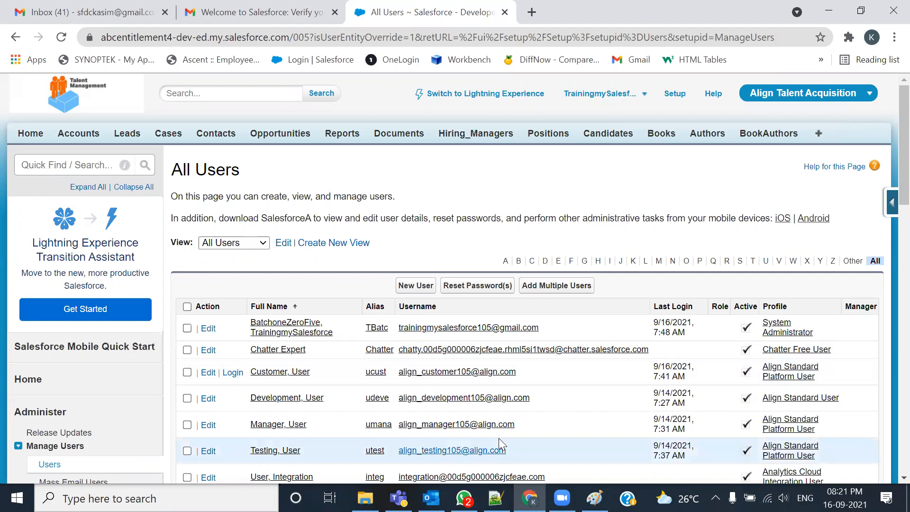
Switch to 105-Admin.txt in Notepad++ and highlight the Login Access Policies and Setup Audit Trails headings
{"action": "key", "text": "alt+Tab"}
{"action": "scroll", "coordinate": [245, 305], "scroll_direction": "down", "scroll_amount": 1}
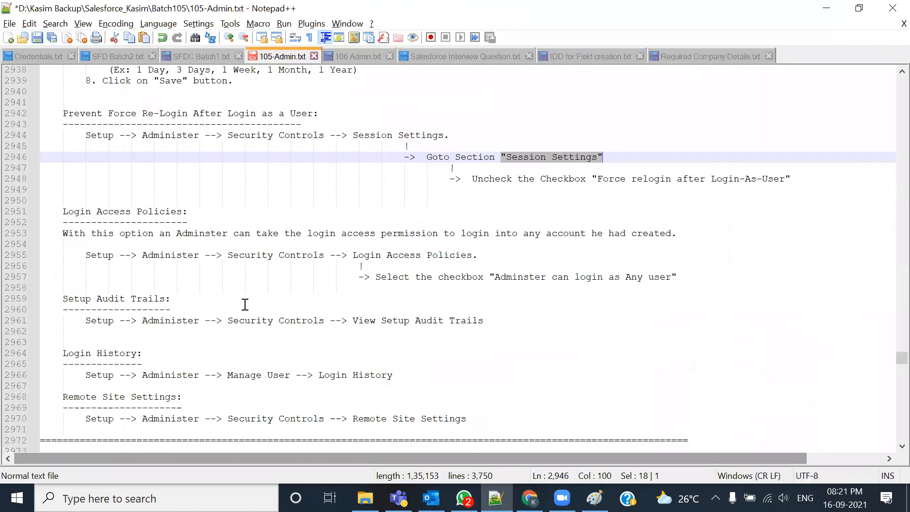
{"action": "left_click_drag", "start_coordinate": [65, 213], "coordinate": [189, 211]}
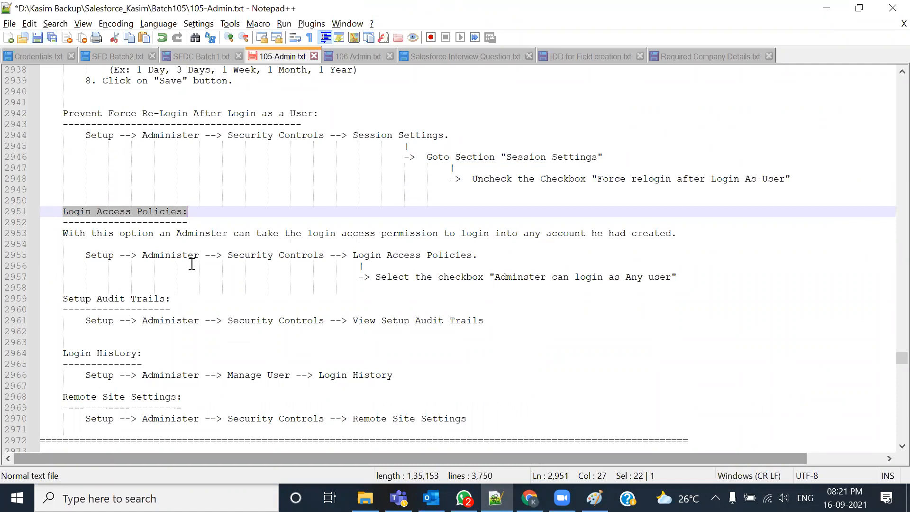
{"action": "left_click_drag", "start_coordinate": [192, 298], "coordinate": [79, 299]}
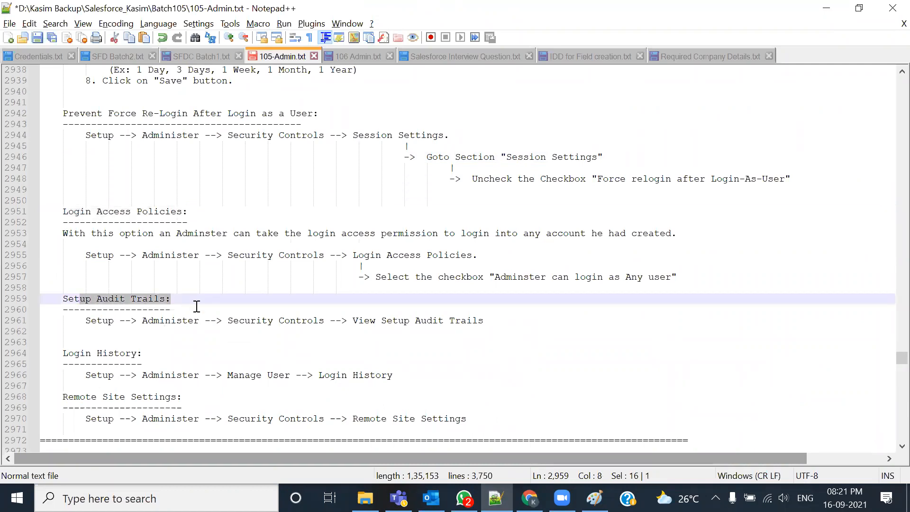
Switch to WhatsApp, read the chat about the Salesforce interview questions and highlight "audit trail" in the reply
{"action": "key", "text": "alt+Tab"}
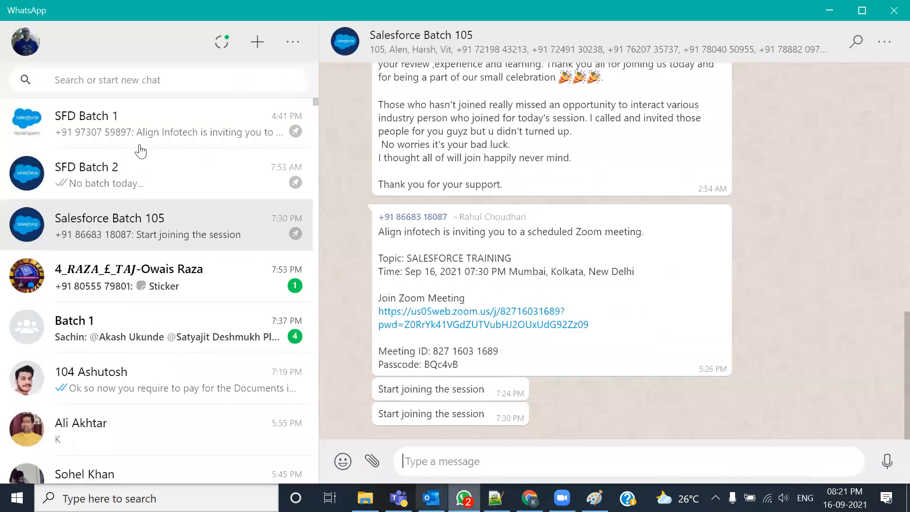
{"action": "scroll", "coordinate": [85, 358], "scroll_direction": "down", "scroll_amount": 10}
{"action": "left_click", "coordinate": [113, 302]}
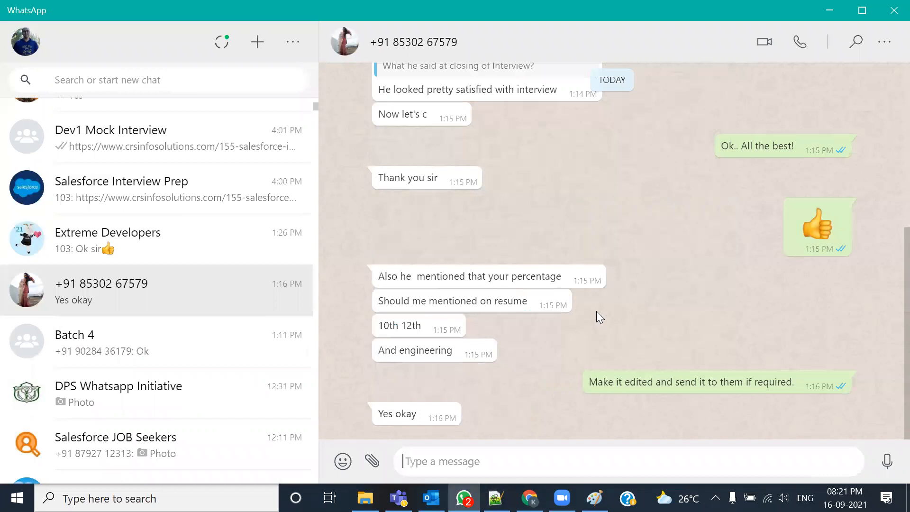
{"action": "scroll", "coordinate": [601, 307], "scroll_direction": "up", "scroll_amount": 6}
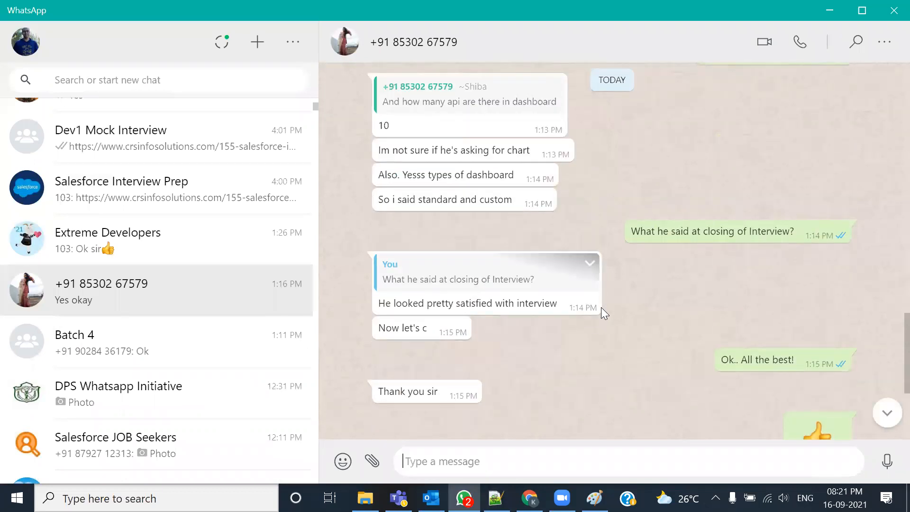
{"action": "scroll", "coordinate": [601, 307], "scroll_direction": "up", "scroll_amount": 3}
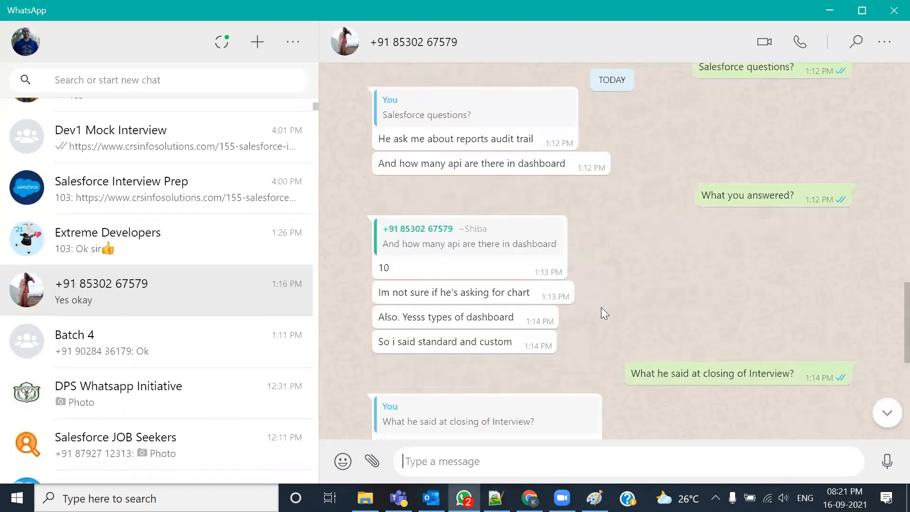
{"action": "scroll", "coordinate": [620, 211], "scroll_direction": "up", "scroll_amount": 5}
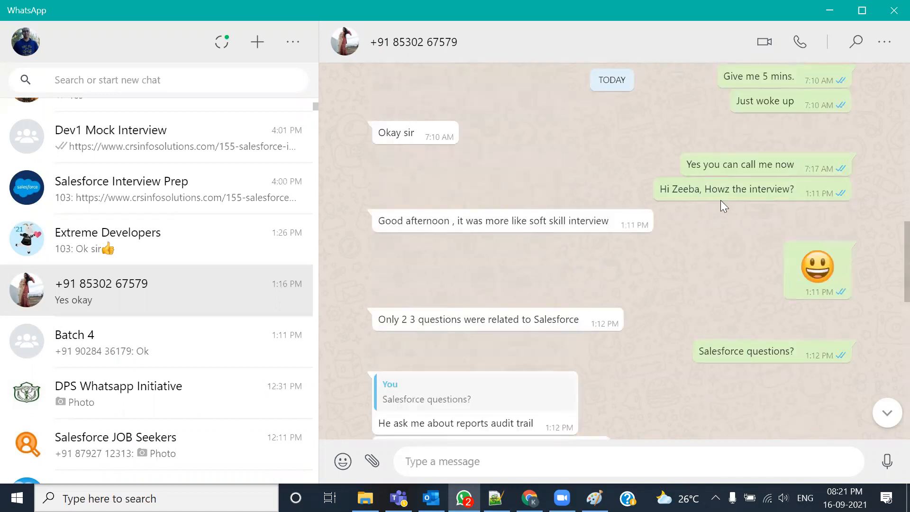
{"action": "scroll", "coordinate": [542, 316], "scroll_direction": "down", "scroll_amount": 3}
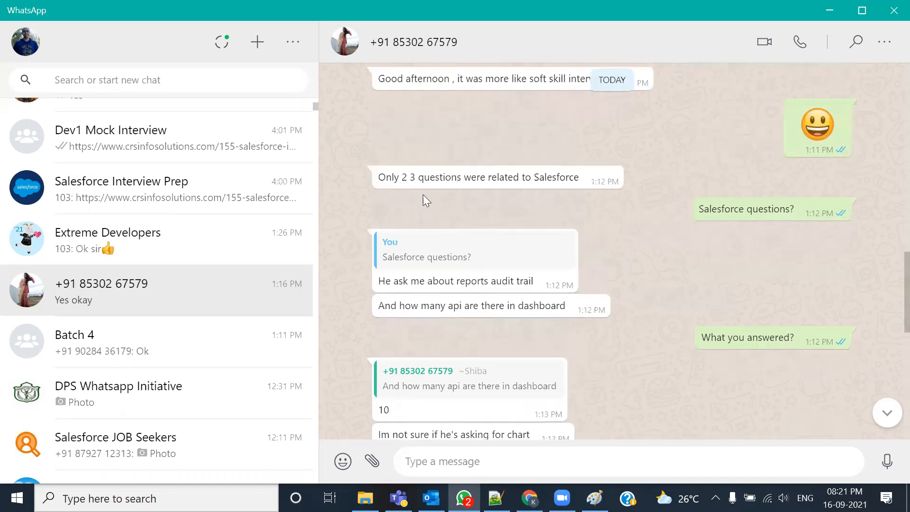
{"action": "scroll", "coordinate": [635, 251], "scroll_direction": "down", "scroll_amount": 3}
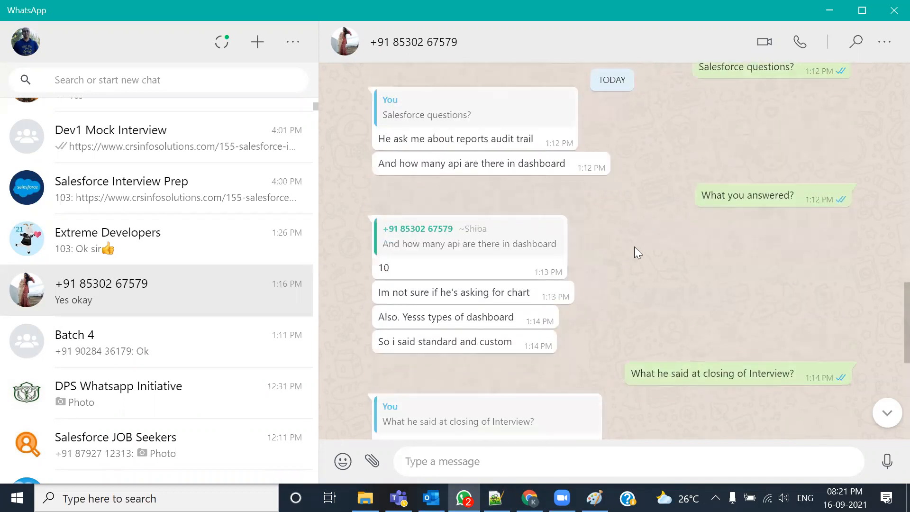
{"action": "scroll", "coordinate": [635, 249], "scroll_direction": "up", "scroll_amount": 3}
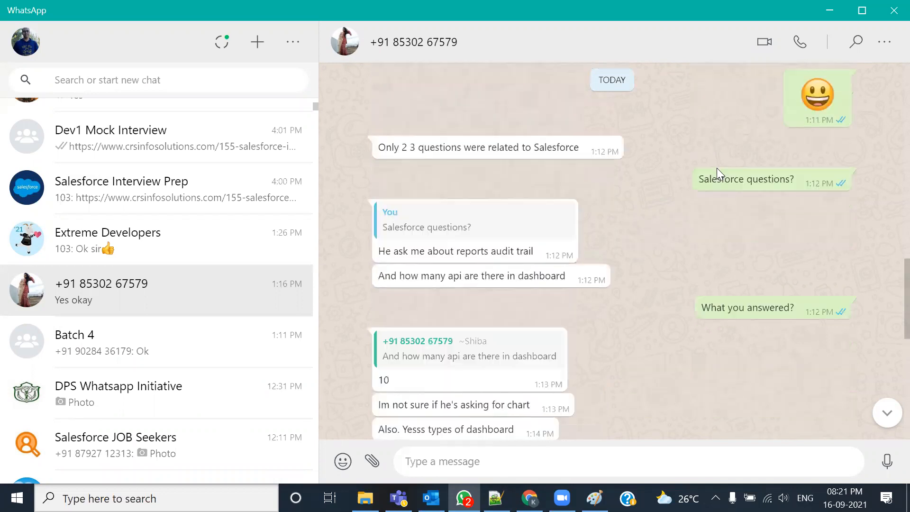
{"action": "scroll", "coordinate": [631, 258], "scroll_direction": "down", "scroll_amount": 3}
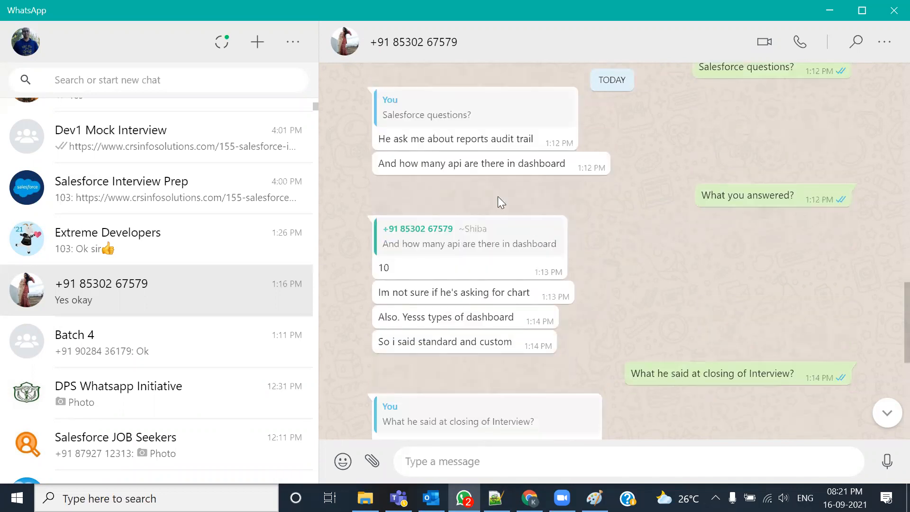
{"action": "left_click_drag", "start_coordinate": [492, 141], "coordinate": [534, 140]}
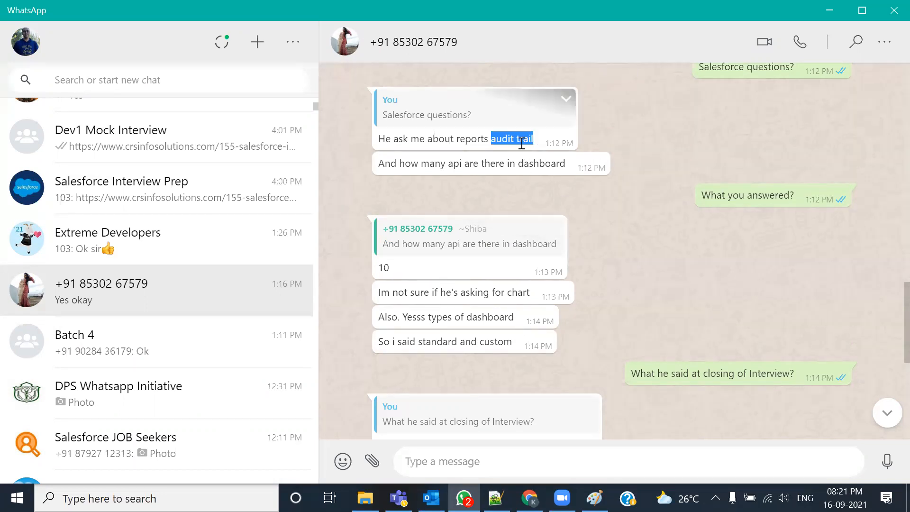
Return to the Notepad++ notes and highlight the Setup Audit Trails heading again, followed by the Login Access Policies heading
{"action": "key", "text": "alt+Tab"}
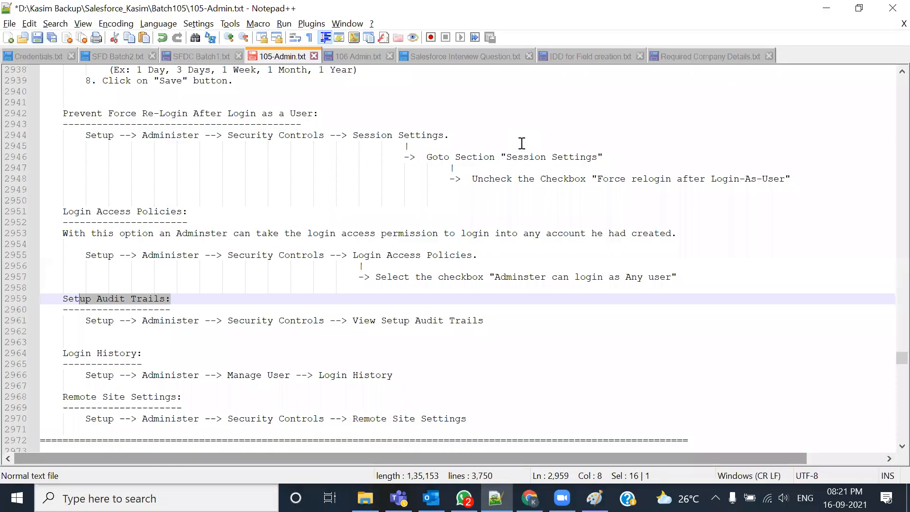
{"action": "scroll", "coordinate": [218, 341], "scroll_direction": "down", "scroll_amount": 2}
{"action": "left_click", "coordinate": [171, 262]}
{"action": "left_click_drag", "start_coordinate": [97, 233], "coordinate": [163, 242]}
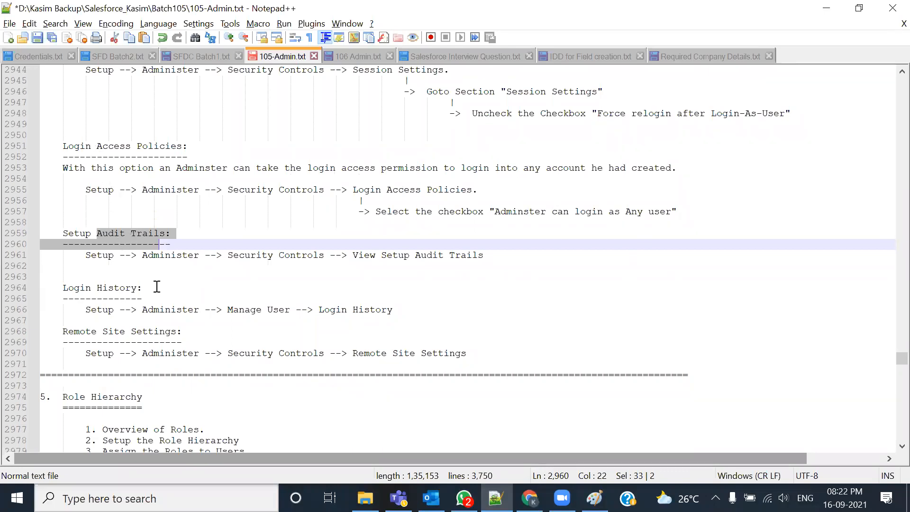
{"action": "left_click", "coordinate": [151, 254]}
{"action": "left_click_drag", "start_coordinate": [179, 232], "coordinate": [63, 236]}
{"action": "left_click_drag", "start_coordinate": [63, 146], "coordinate": [201, 148]}
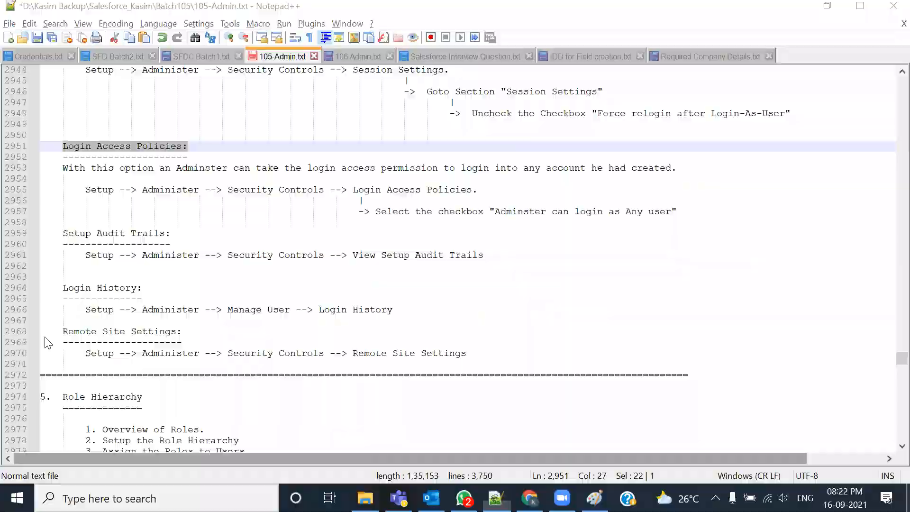
Open Firefox, decline making it the primary browser and go to login.salesforce.com
{"action": "key", "text": "super+d"}
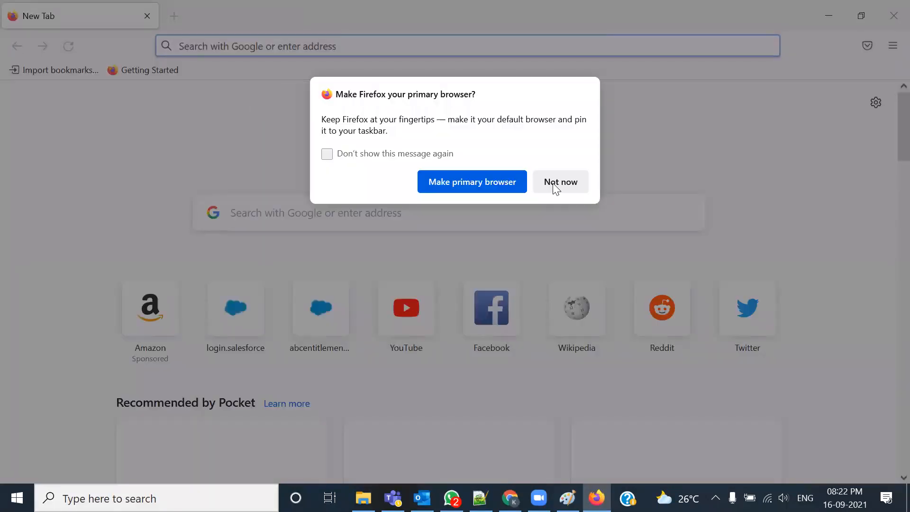
{"action": "left_click", "coordinate": [555, 188]}
{"action": "type", "text": "l"}
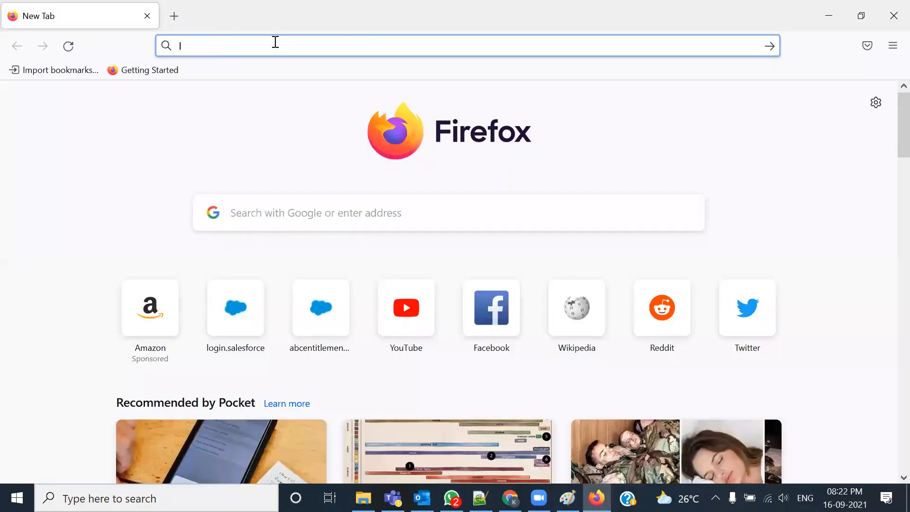
{"action": "key", "text": "Return"}
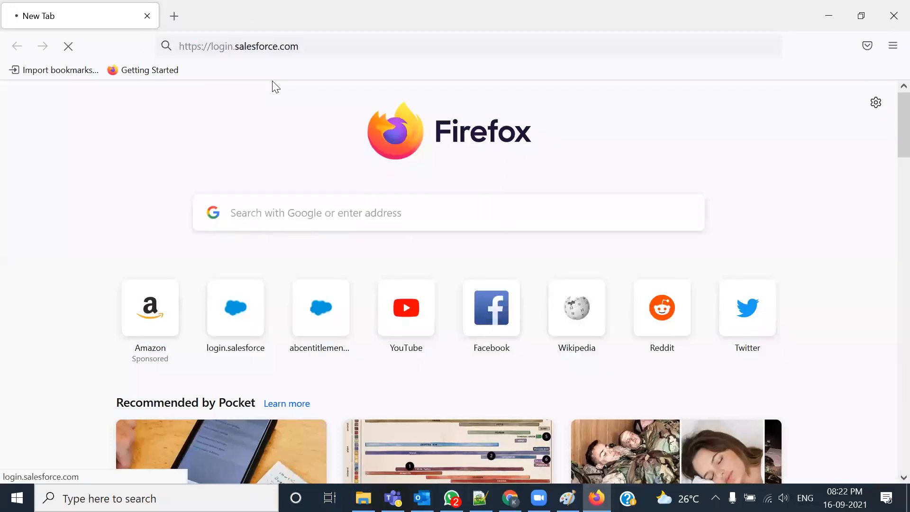
Switch to the All Users list in Chrome, log in as the customer user and log out again to return to the list
{"action": "key", "text": "alt+Tab"}
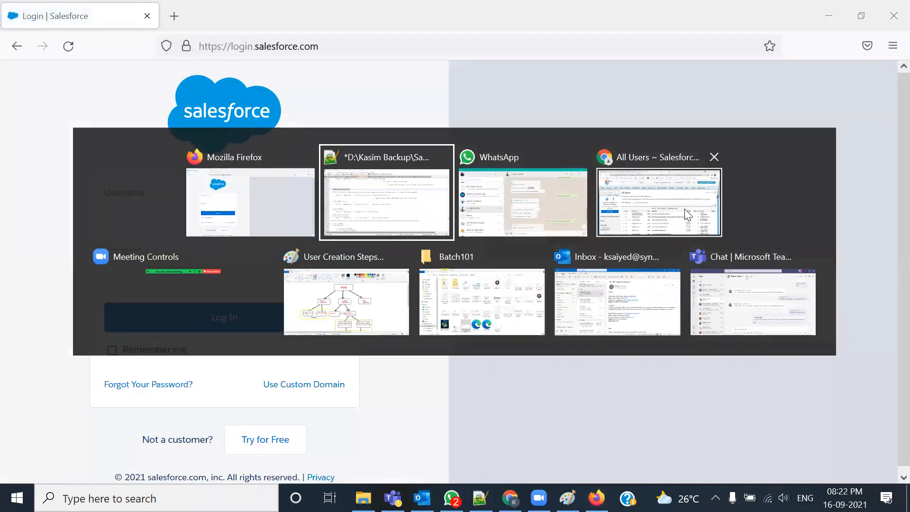
{"action": "left_click", "coordinate": [684, 208]}
{"action": "scroll", "coordinate": [274, 251], "scroll_direction": "down", "scroll_amount": 3}
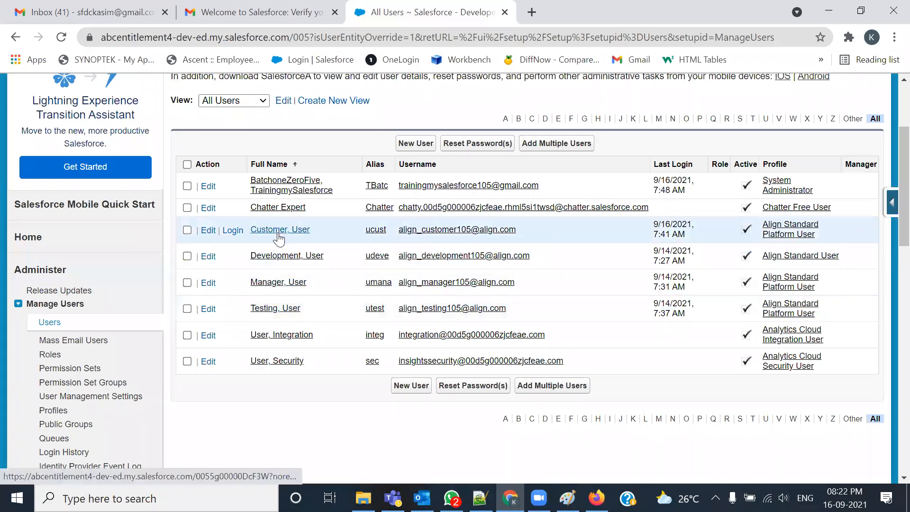
{"action": "left_click", "coordinate": [234, 231]}
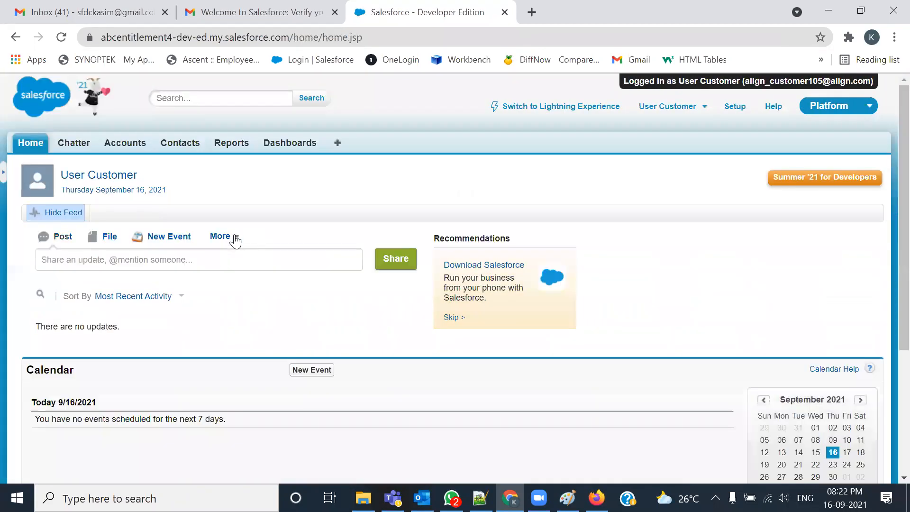
{"action": "left_click", "coordinate": [689, 107]}
{"action": "left_click", "coordinate": [597, 202]}
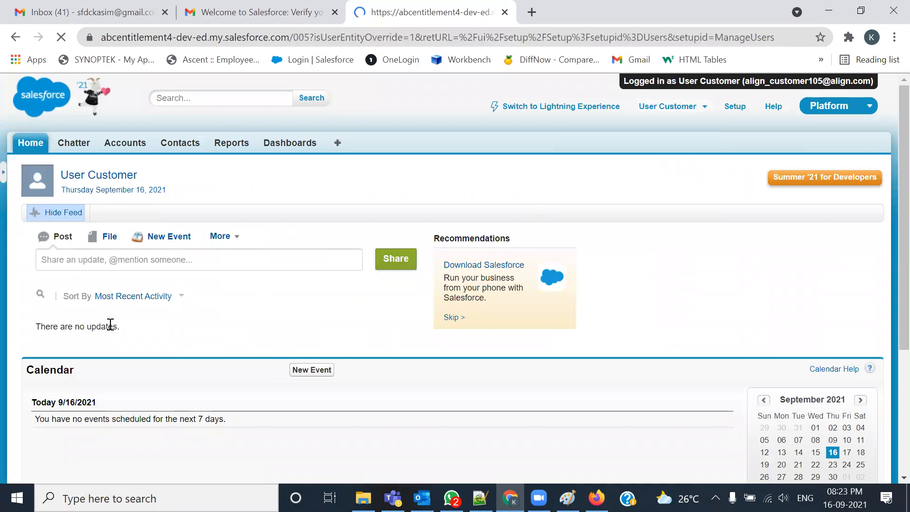
{"action": "scroll", "coordinate": [110, 324], "scroll_direction": "down", "scroll_amount": 3}
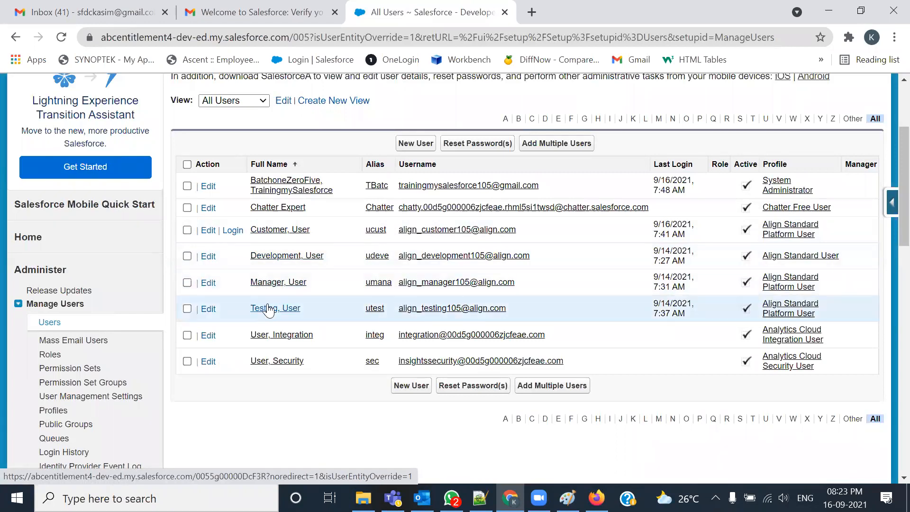
Sign in to Salesforce in Firefox with the customer user's username and account password, without saving the login or registering a mobile phone
{"action": "left_click", "coordinate": [596, 497]}
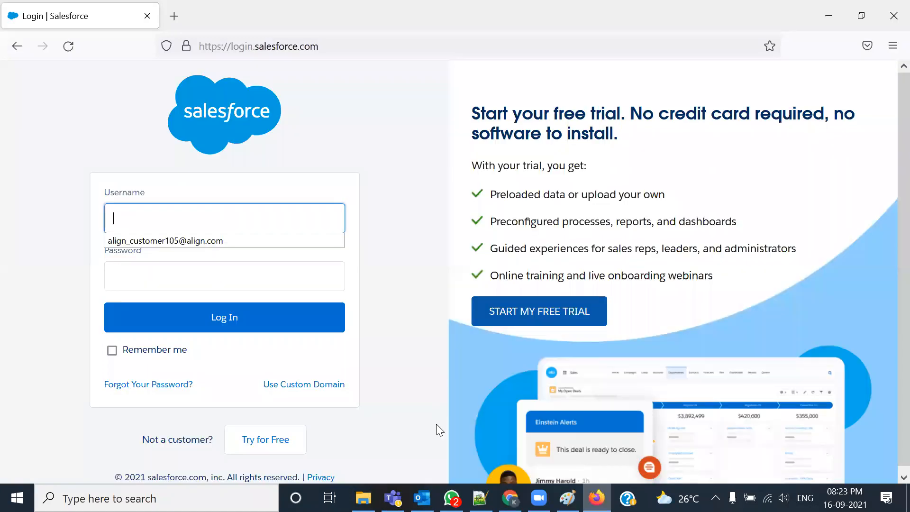
{"action": "key", "text": "alt+Tab"}
{"action": "left_click_drag", "start_coordinate": [516, 229], "coordinate": [398, 229]}
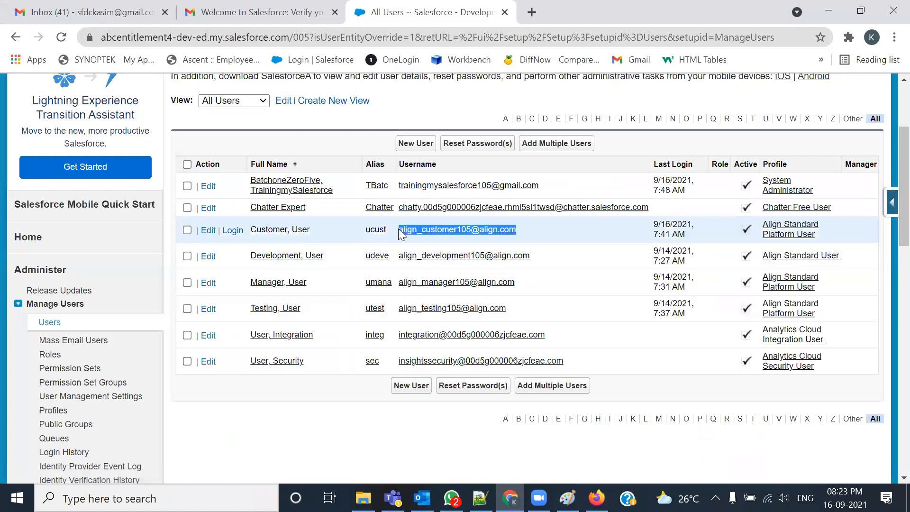
{"action": "key", "text": "alt+Tab"}
{"action": "left_click", "coordinate": [248, 240]}
{"action": "left_click", "coordinate": [219, 274]}
{"action": "type", "text": "***"}
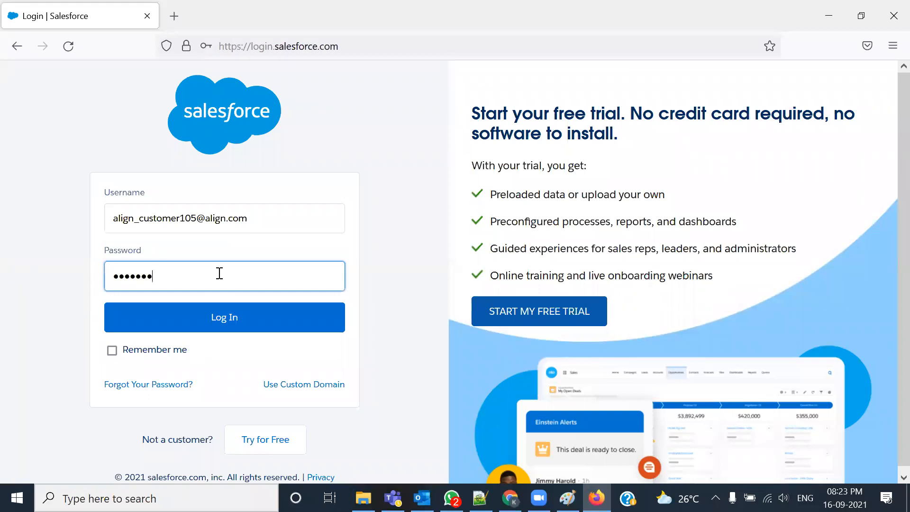
{"action": "double_click", "coordinate": [217, 336]}
{"action": "left_click", "coordinate": [220, 327]}
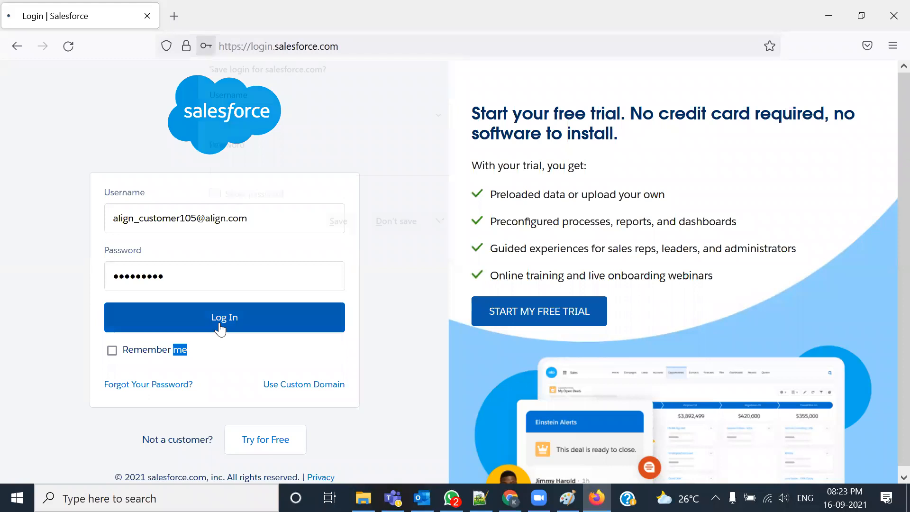
{"action": "left_click", "coordinate": [395, 227]}
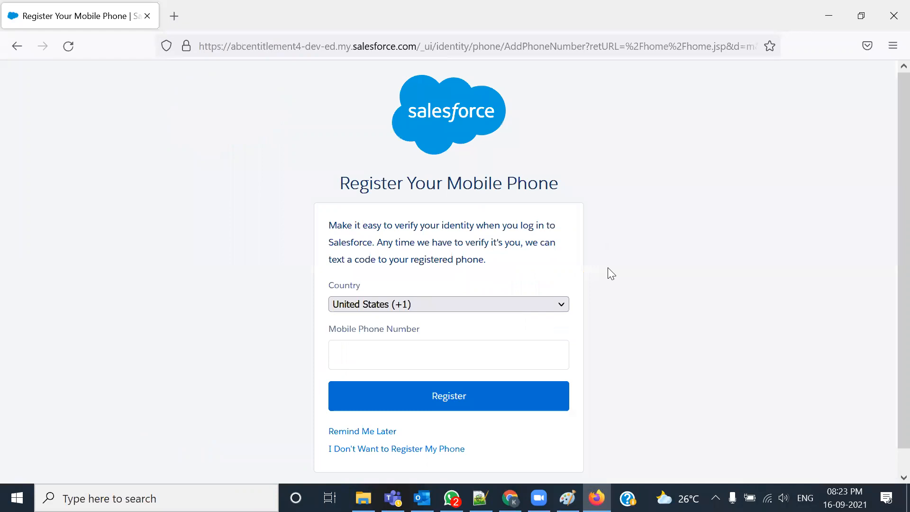
{"action": "scroll", "coordinate": [608, 269], "scroll_direction": "down", "scroll_amount": 1}
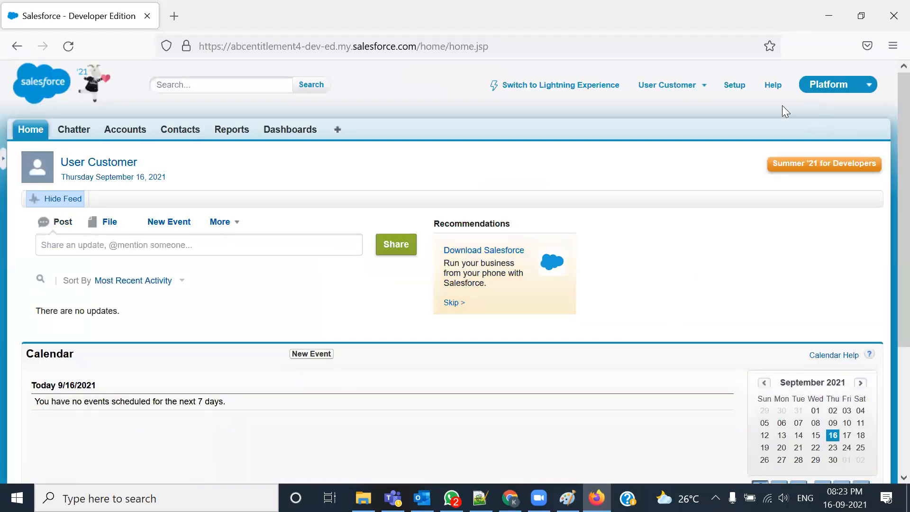
Open the Grant Account Login Access page in the customer user's personal settings
{"action": "left_click", "coordinate": [682, 93]}
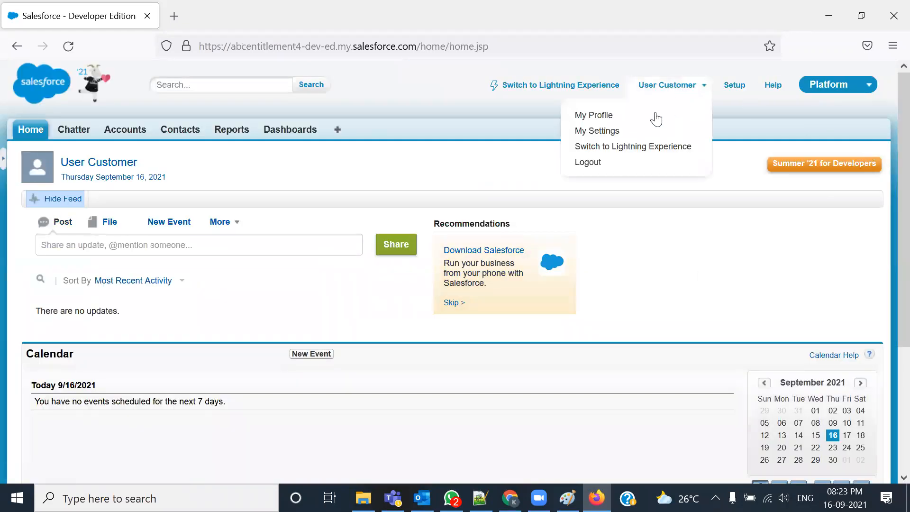
{"action": "left_click", "coordinate": [596, 135]}
{"action": "scroll", "coordinate": [107, 187], "scroll_direction": "down", "scroll_amount": 3}
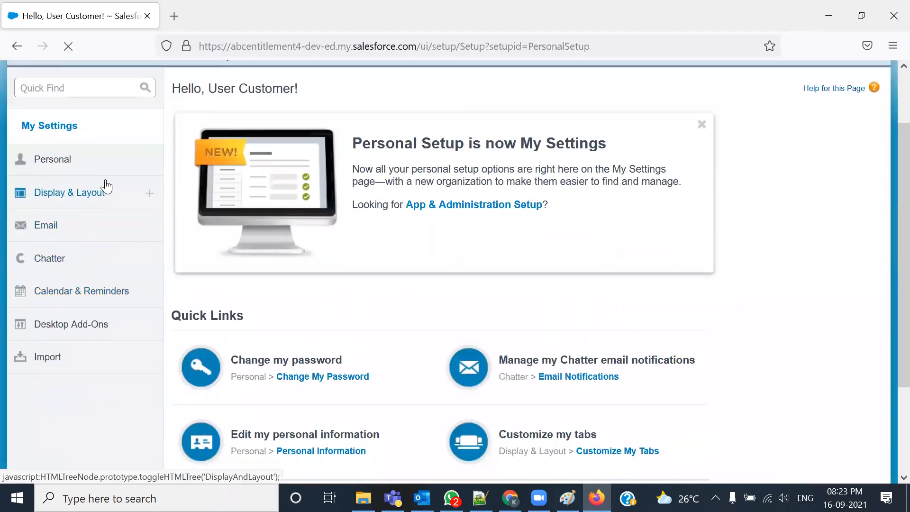
{"action": "left_click", "coordinate": [150, 163]}
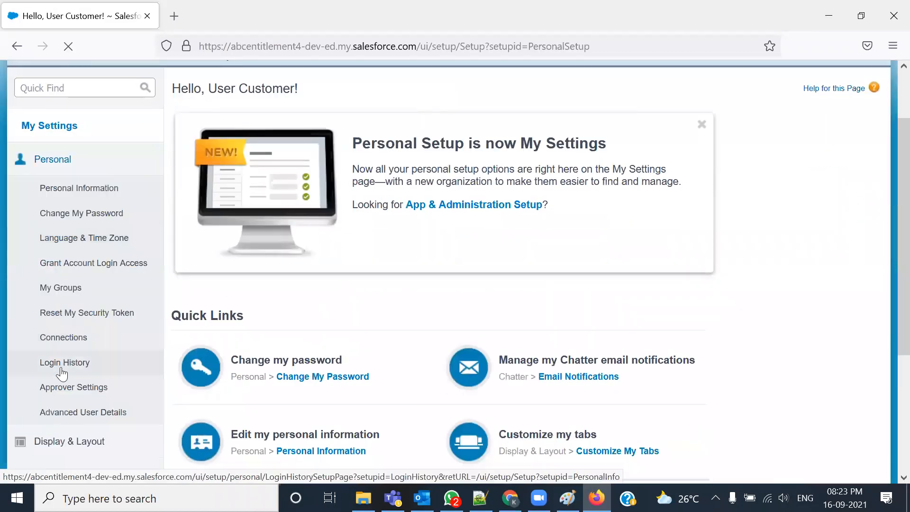
{"action": "left_click", "coordinate": [85, 265]}
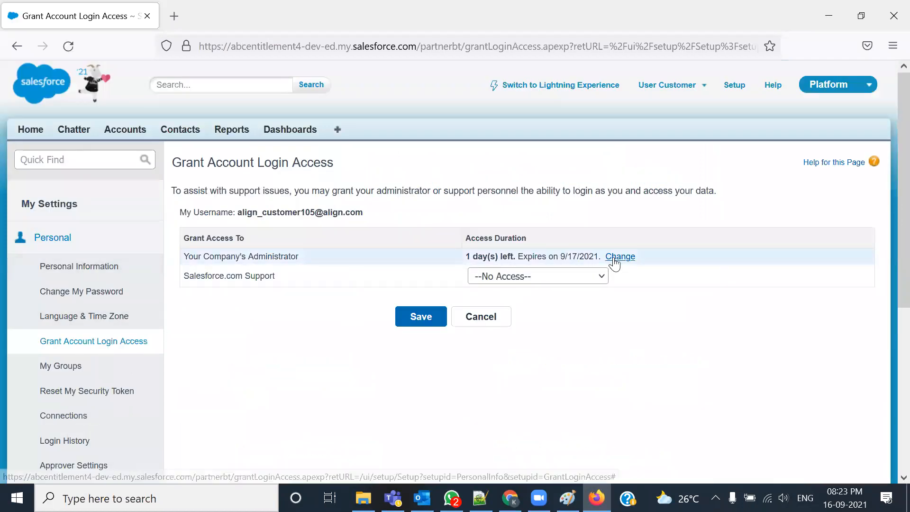
Change the access duration for Your Company's Administrator to --No Access-- and save it
{"action": "left_click", "coordinate": [614, 262]}
{"action": "left_click", "coordinate": [558, 263]}
{"action": "left_click", "coordinate": [549, 279]}
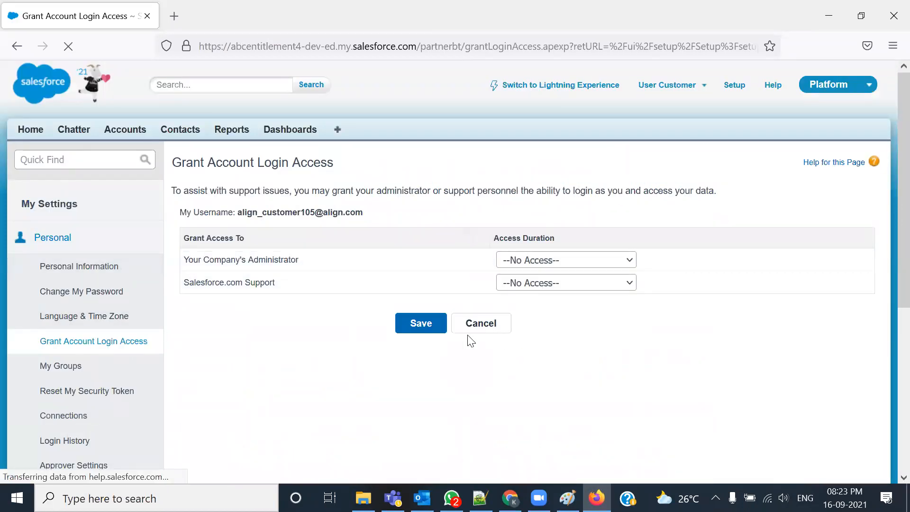
{"action": "left_click", "coordinate": [405, 325]}
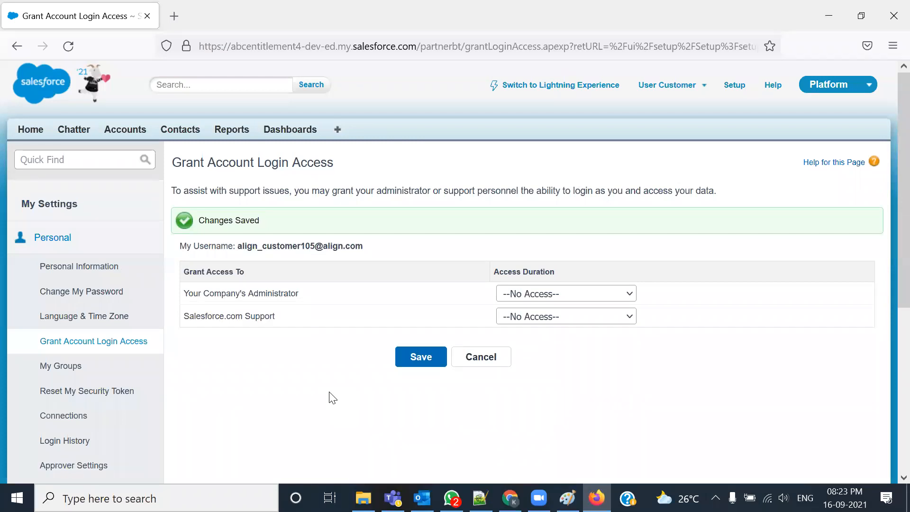
Return to the All Users list in Chrome, box the Customer, Development, Manager and Testing users in red and clear the markup
{"action": "key", "text": "alt+Tab"}
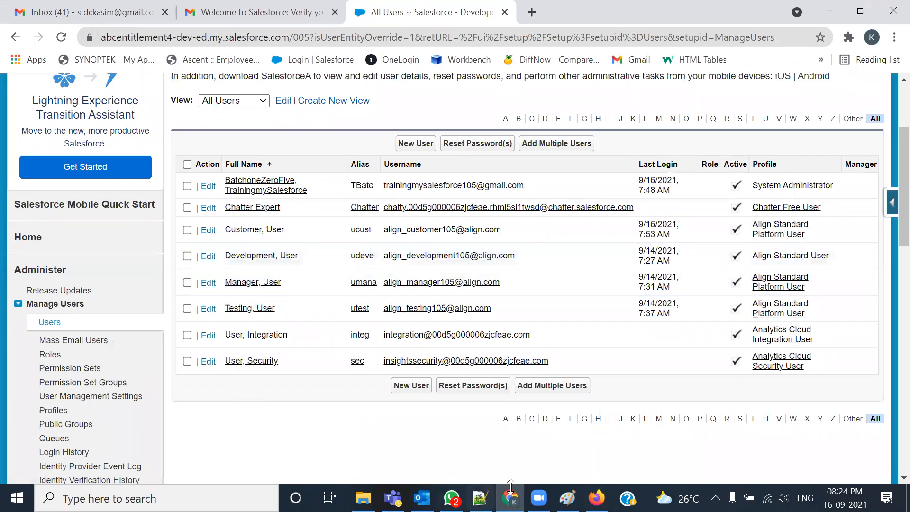
{"action": "mouse_move", "coordinate": [219, 220]}
{"action": "left_mouse_down"}
{"action": "mouse_move", "coordinate": [217, 310]}
{"action": "mouse_move", "coordinate": [297, 317]}
{"action": "mouse_move", "coordinate": [304, 217]}
{"action": "mouse_move", "coordinate": [219, 219]}
{"action": "left_mouse_up"}
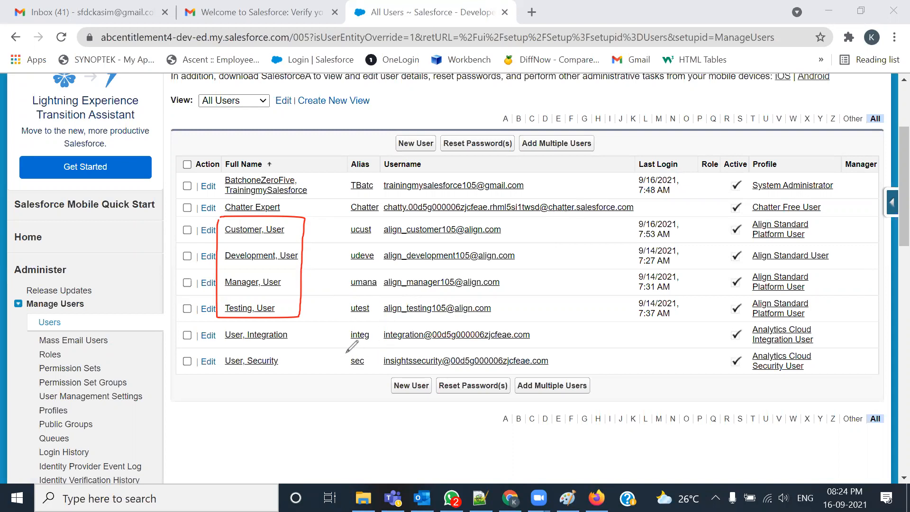
{"action": "left_click", "coordinate": [568, 117]}
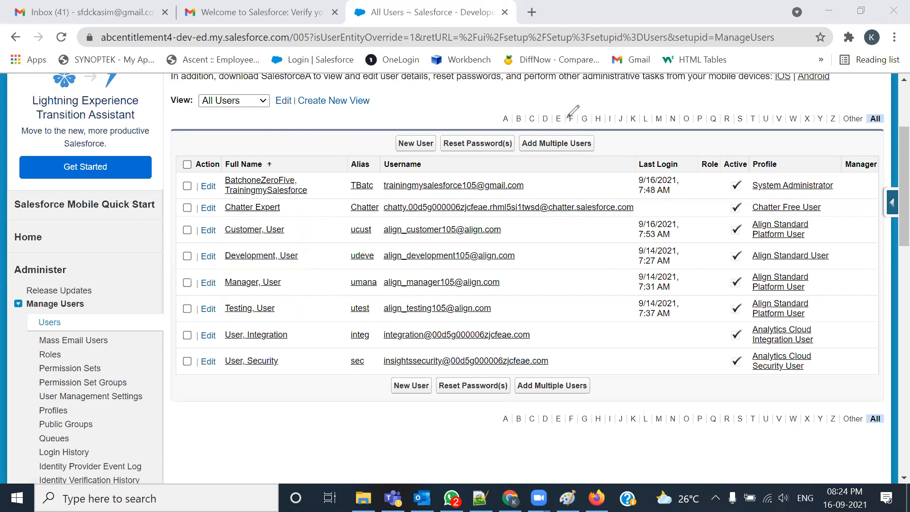
{"action": "left_click", "coordinate": [716, 74]}
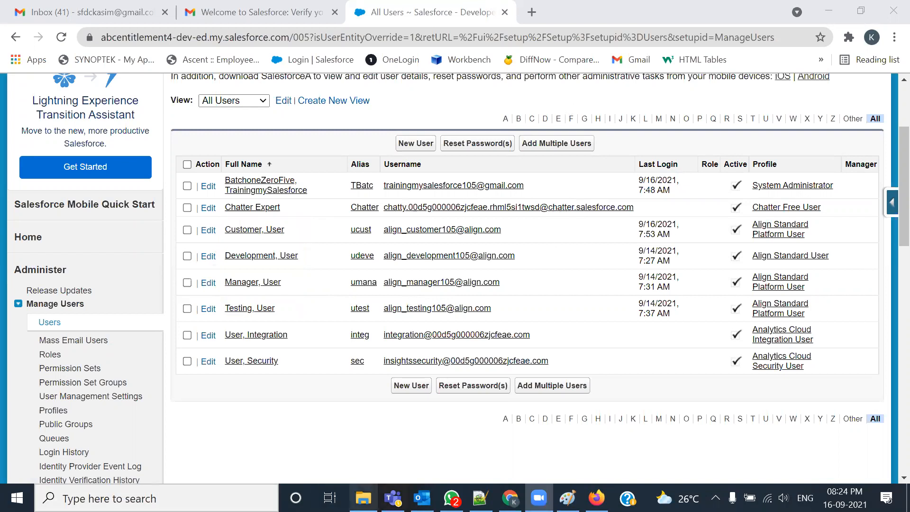
Close Firefox and highlight the Login Access Policies setup path and the "Adminster can login as Any user" instruction in the Notepad++ notes
{"action": "left_click", "coordinate": [596, 497]}
{"action": "left_click", "coordinate": [890, 5]}
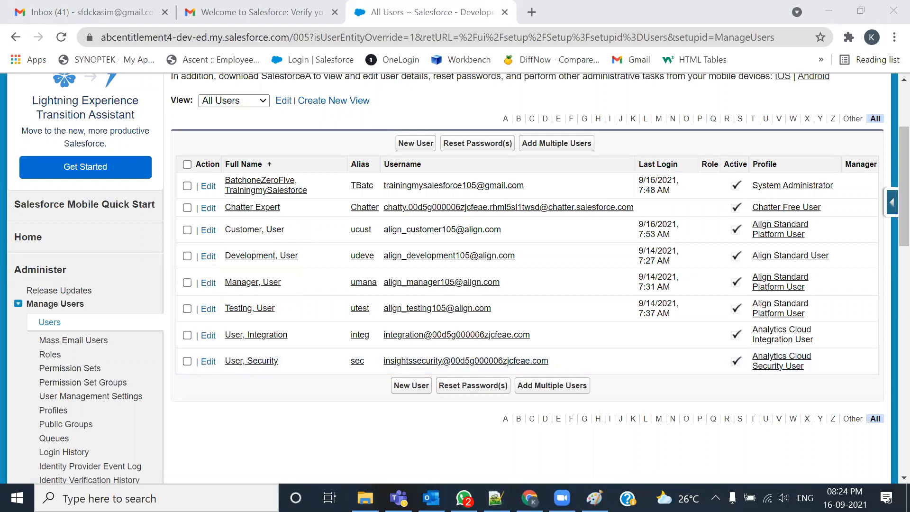
{"action": "key", "text": "alt+Tab"}
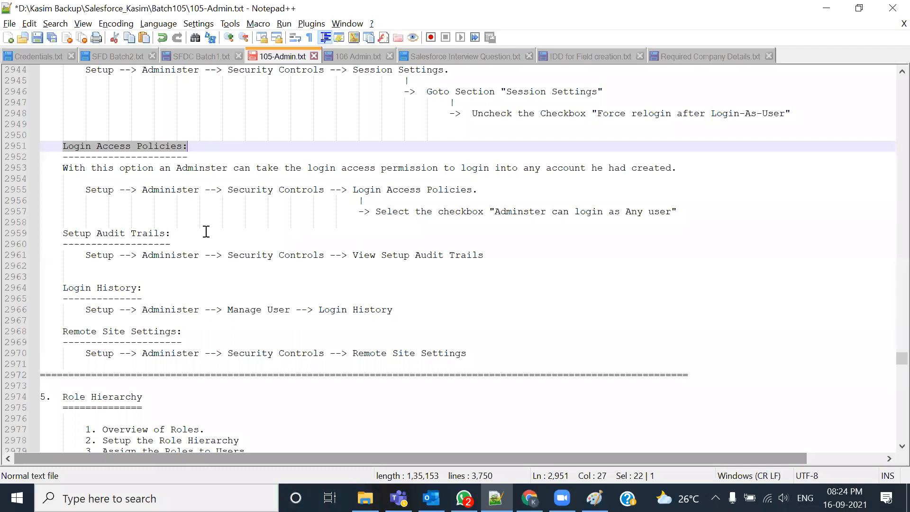
{"action": "left_click_drag", "start_coordinate": [86, 194], "coordinate": [482, 191]}
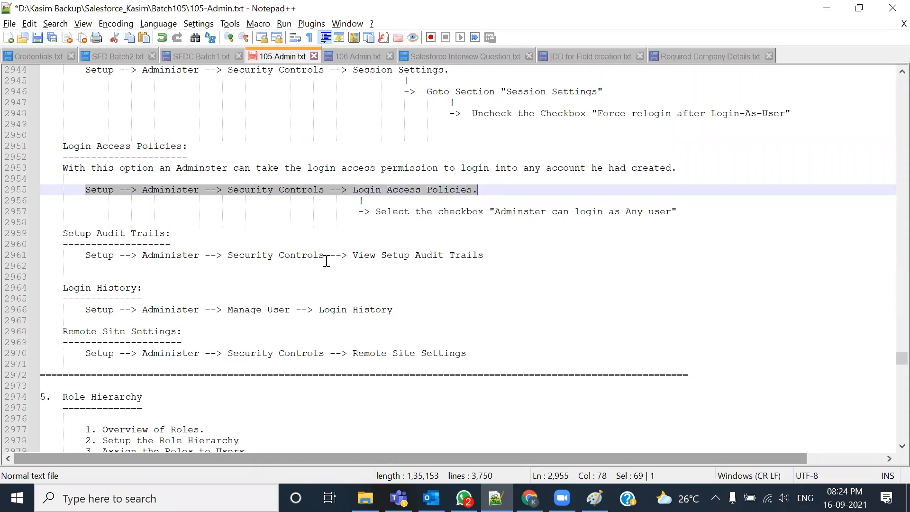
{"action": "left_click_drag", "start_coordinate": [375, 212], "coordinate": [677, 211]}
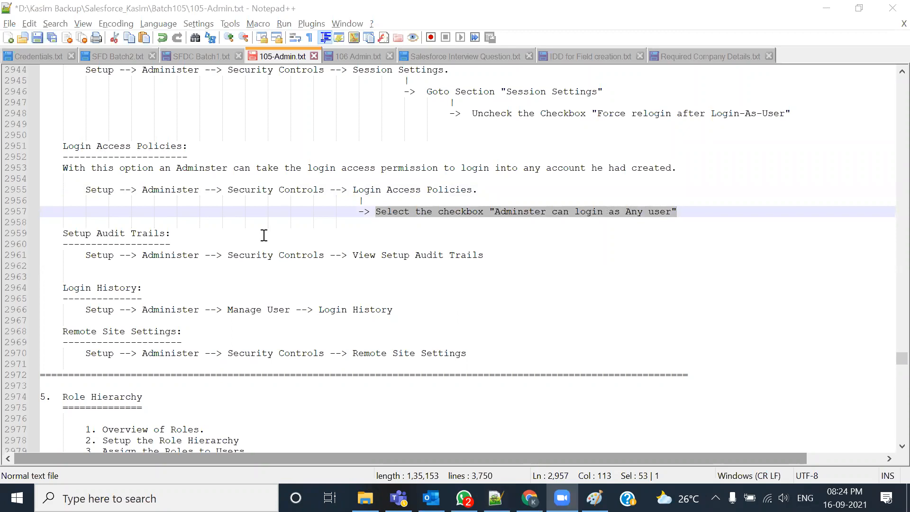
Switch to Chrome, collapse Manage Users and expand Security Controls in the Administer section of Setup
{"action": "key", "text": "alt+Tab"}
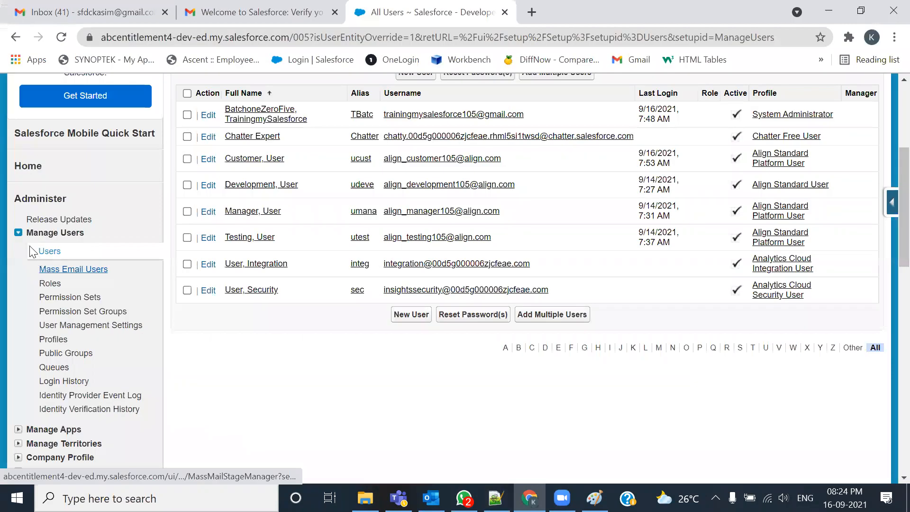
{"action": "left_click", "coordinate": [18, 232]}
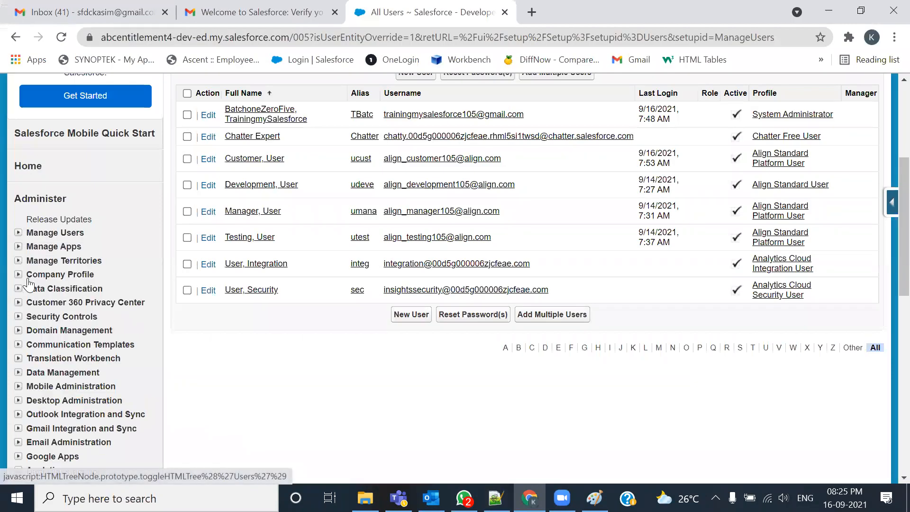
{"action": "scroll", "coordinate": [31, 285], "scroll_direction": "down", "scroll_amount": 3}
{"action": "scroll", "coordinate": [31, 285], "scroll_direction": "down", "scroll_amount": 3}
{"action": "scroll", "coordinate": [36, 152], "scroll_direction": "up", "scroll_amount": 5}
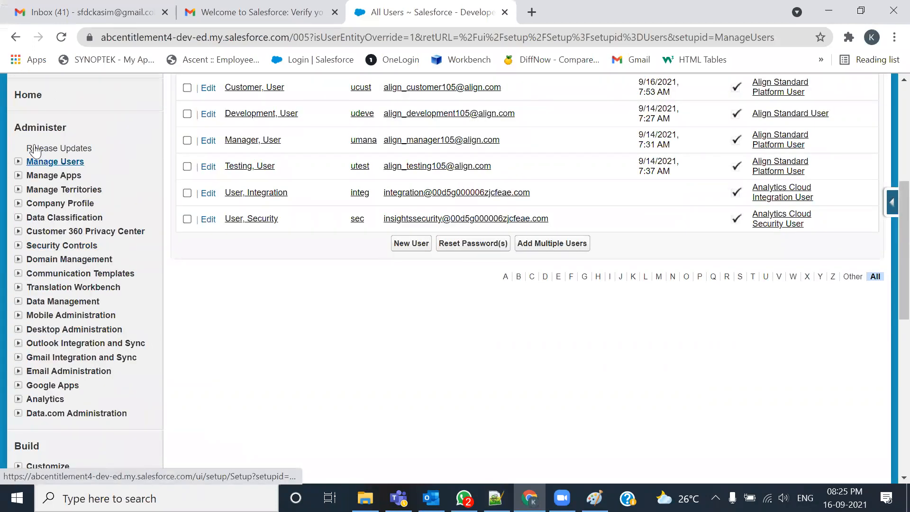
{"action": "left_click", "coordinate": [19, 246]}
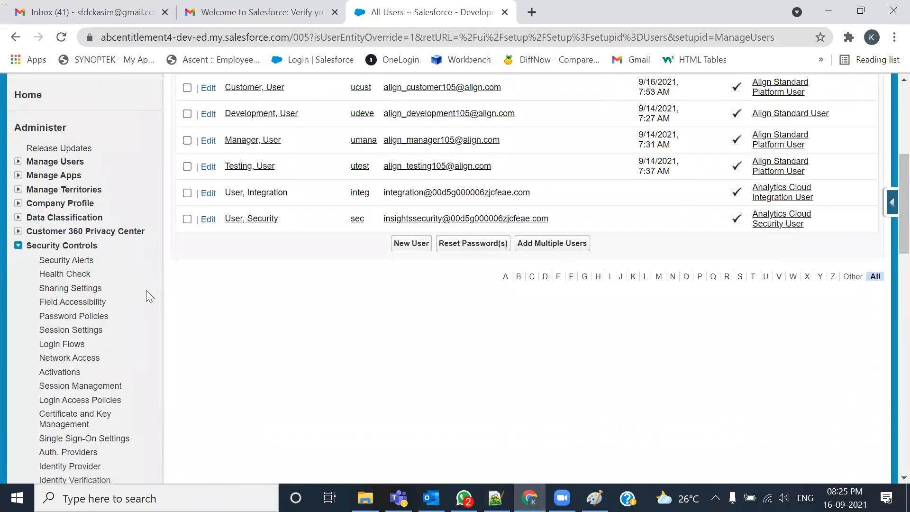
Check the Notepad++ notes again and highlight "Login Access Policies." at the end of the setup path
{"action": "key", "text": "alt+Tab"}
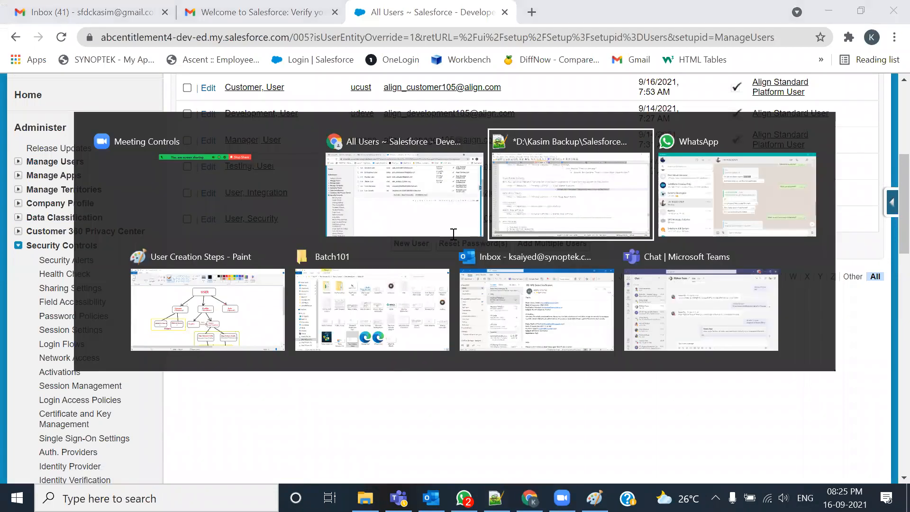
{"action": "key", "text": "Up"}
{"action": "key", "text": "Up"}
{"action": "key", "text": "shift+End"}
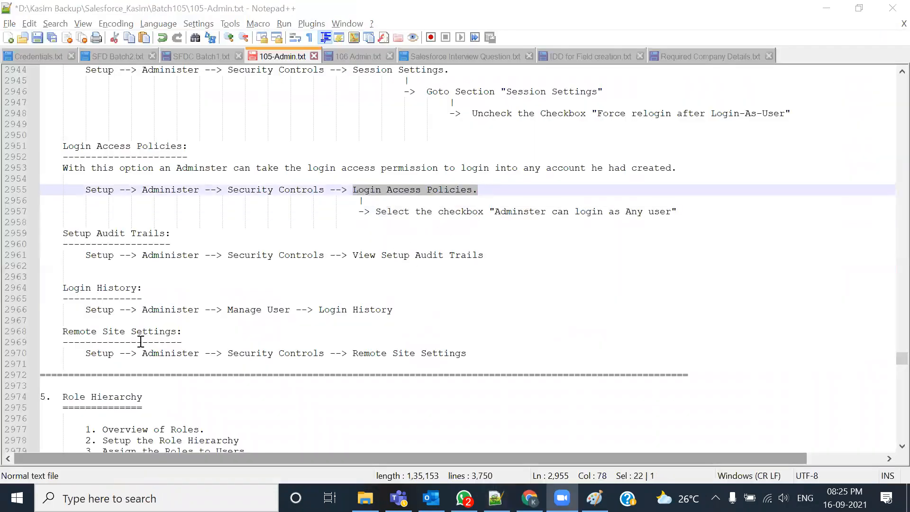
Return to Chrome and open the Login Access Policies page under Security Controls
{"action": "key", "text": "alt+Tab"}
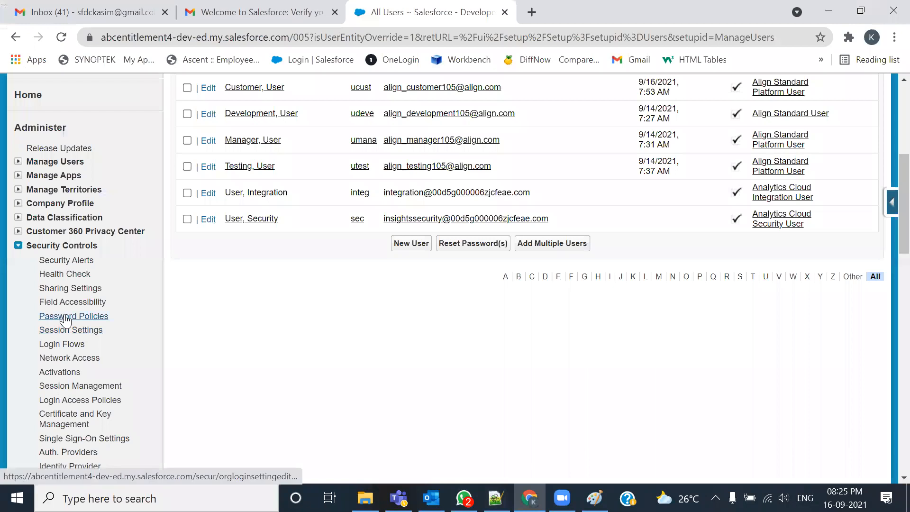
{"action": "scroll", "coordinate": [67, 315], "scroll_direction": "down", "scroll_amount": 1}
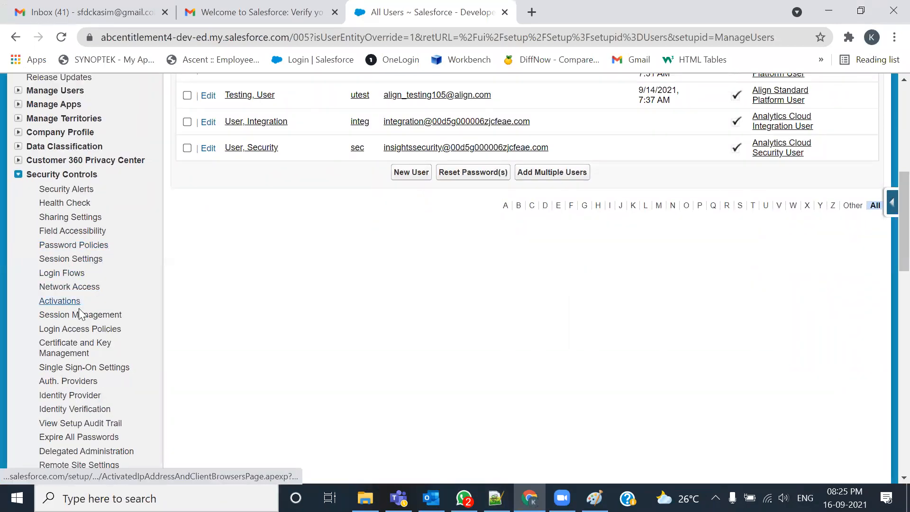
{"action": "scroll", "coordinate": [78, 314], "scroll_direction": "down", "scroll_amount": 3}
{"action": "scroll", "coordinate": [79, 320], "scroll_direction": "down", "scroll_amount": 1}
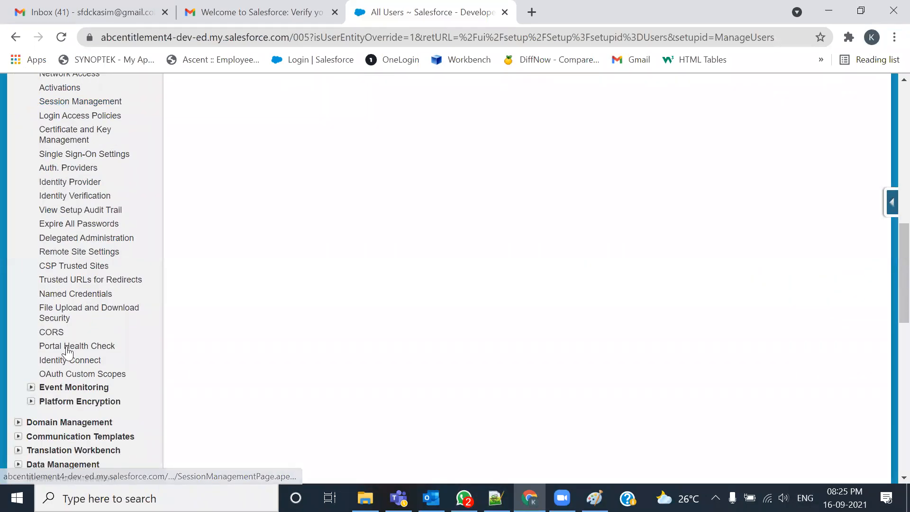
{"action": "left_click", "coordinate": [72, 119]}
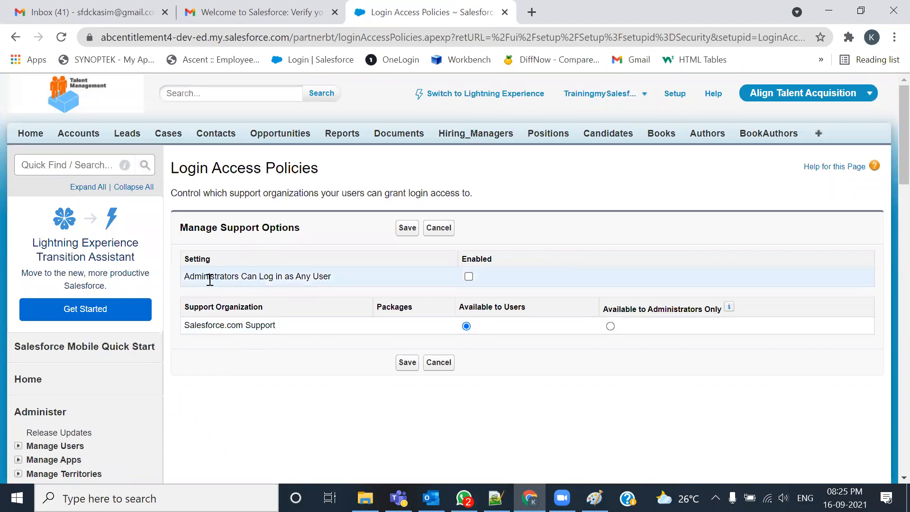
Enable "Administrators Can Log in as Any User" and open the Users list under Manage Users in a new browser tab
{"action": "left_click", "coordinate": [468, 277]}
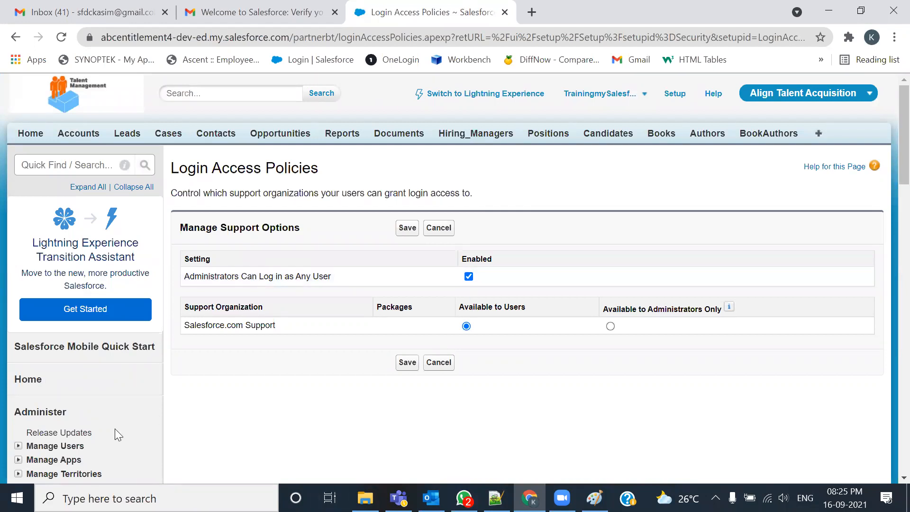
{"action": "scroll", "coordinate": [115, 428], "scroll_direction": "down", "scroll_amount": 3}
{"action": "left_click", "coordinate": [18, 303]}
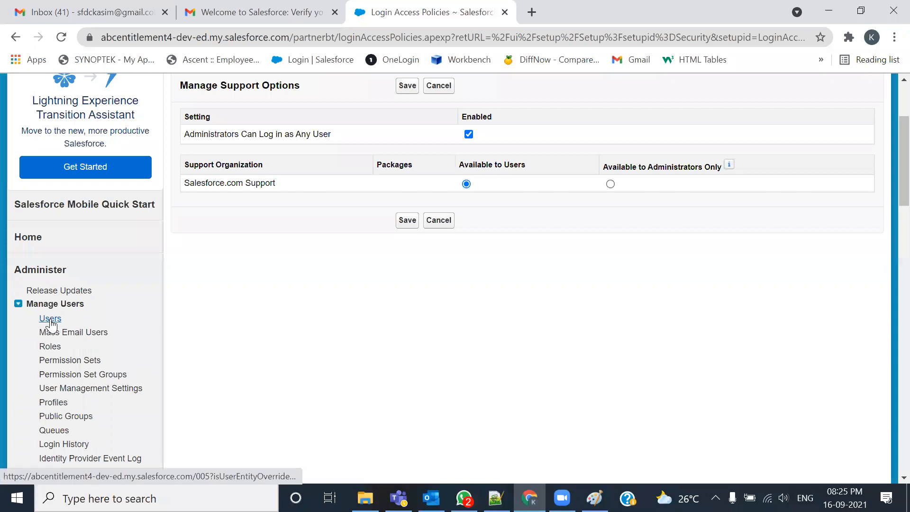
{"action": "left_click", "coordinate": [52, 321], "text": "ctrl"}
{"action": "left_click", "coordinate": [596, 9]}
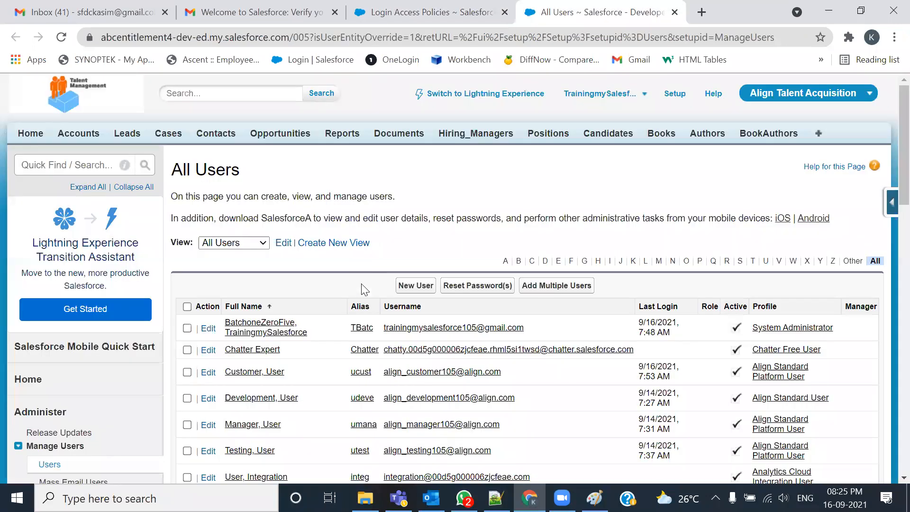
{"action": "scroll", "coordinate": [276, 339], "scroll_direction": "down", "scroll_amount": 1}
{"action": "scroll", "coordinate": [277, 339], "scroll_direction": "down", "scroll_amount": 2}
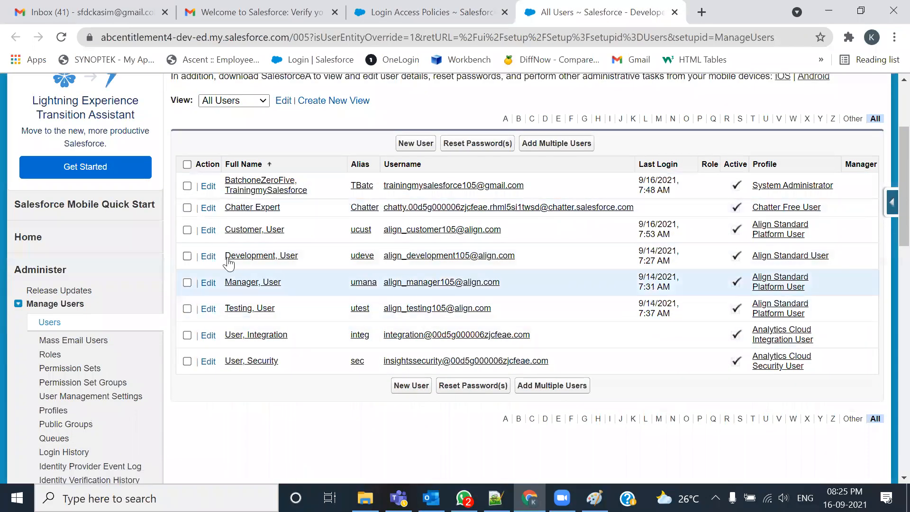
Return to the Login Access Policies page, highlight the "Administrators Can Log in as Any User" setting and save the policy
{"action": "key", "text": "ctrl+shift+Tab"}
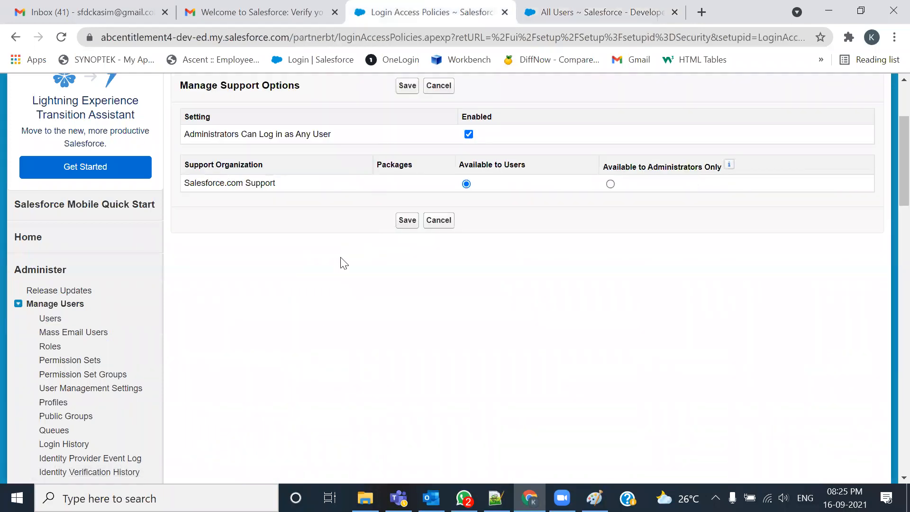
{"action": "scroll", "coordinate": [360, 146], "scroll_direction": "up", "scroll_amount": 3}
{"action": "left_click_drag", "start_coordinate": [333, 276], "coordinate": [193, 278]}
{"action": "left_click", "coordinate": [407, 227]}
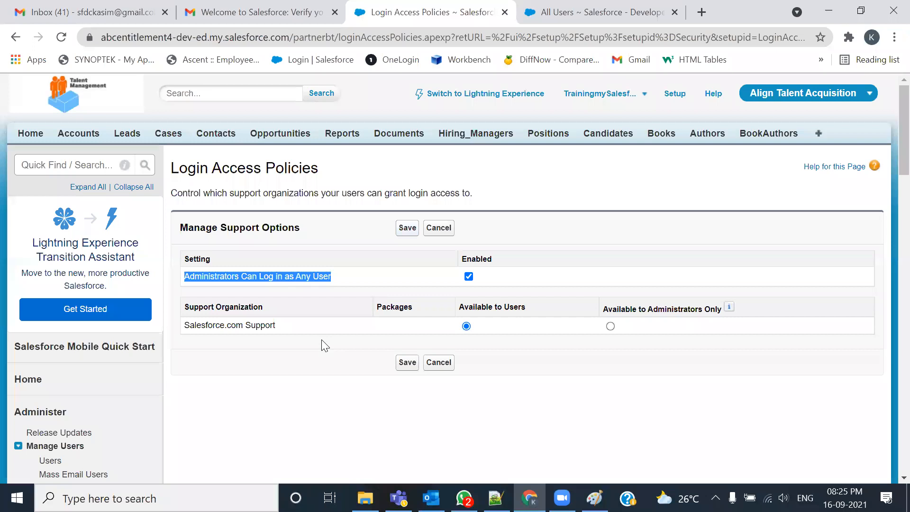
Refresh the All Users list and log in as the Customer user
{"action": "left_click", "coordinate": [612, 14]}
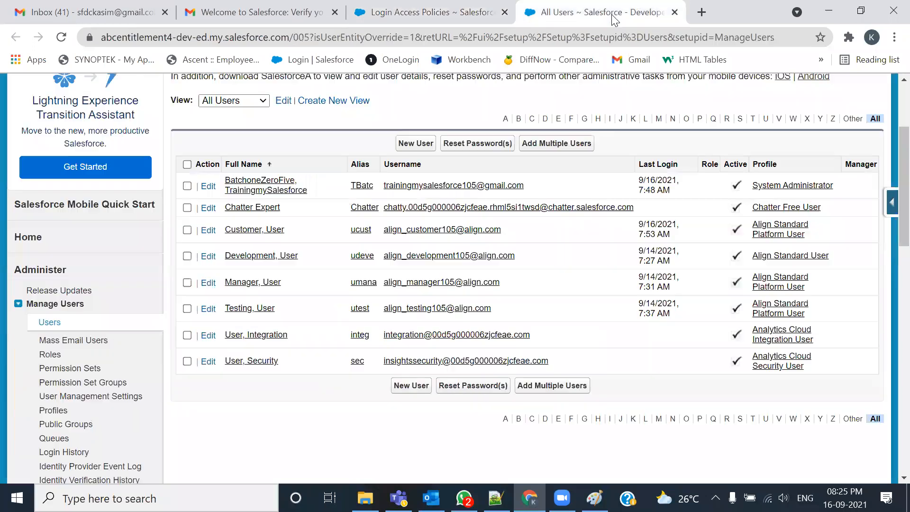
{"action": "left_click", "coordinate": [62, 37]}
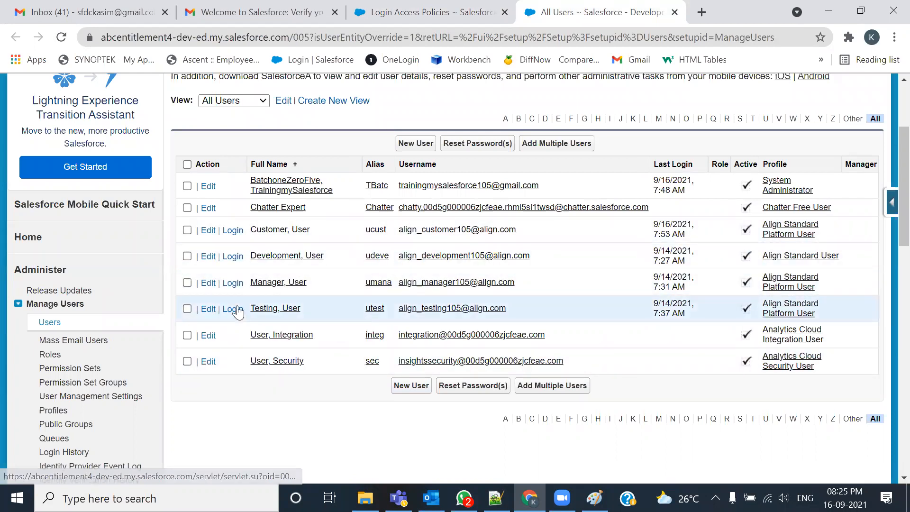
{"action": "left_click", "coordinate": [233, 230]}
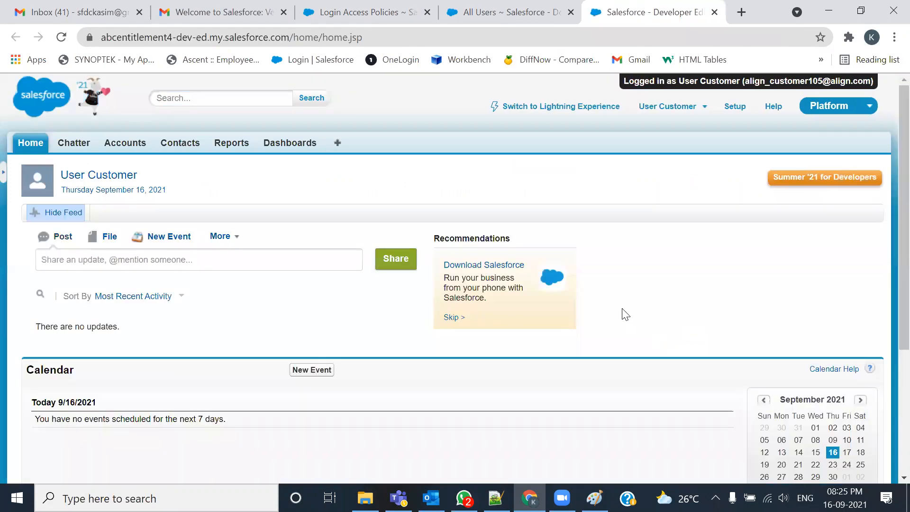
Log out of the Customer user's session and close the duplicate All Users tab
{"action": "left_click", "coordinate": [683, 109]}
{"action": "left_click", "coordinate": [622, 204]}
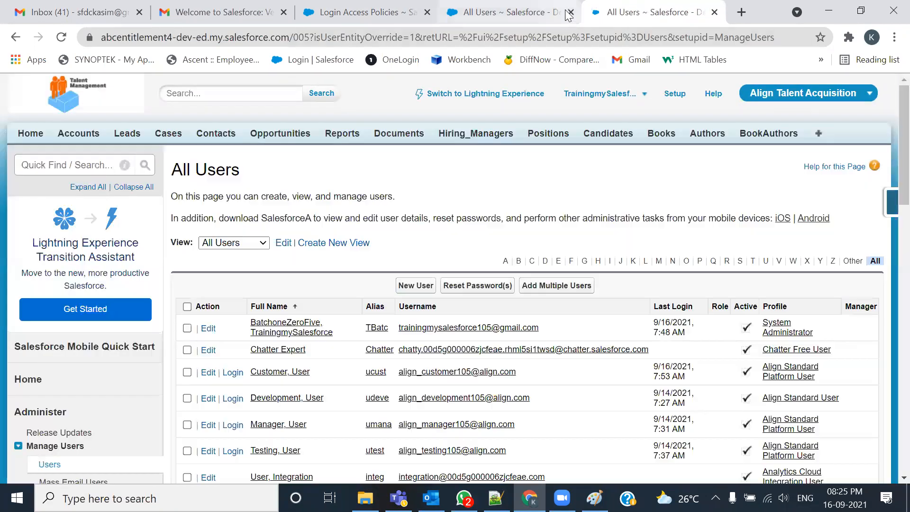
{"action": "key", "text": "ctrl+w"}
Log in as the Development user, log out again and close the old All Users tab
{"action": "scroll", "coordinate": [281, 314], "scroll_direction": "down", "scroll_amount": 3}
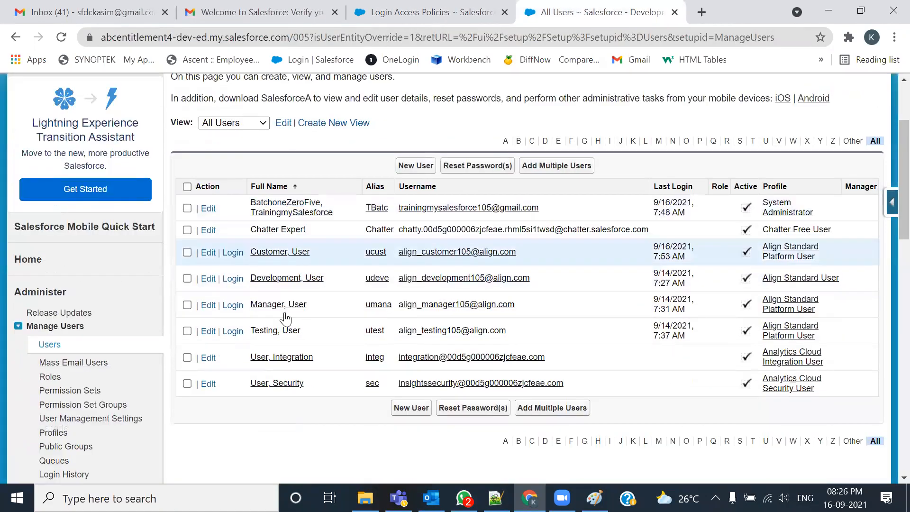
{"action": "left_click", "coordinate": [233, 257]}
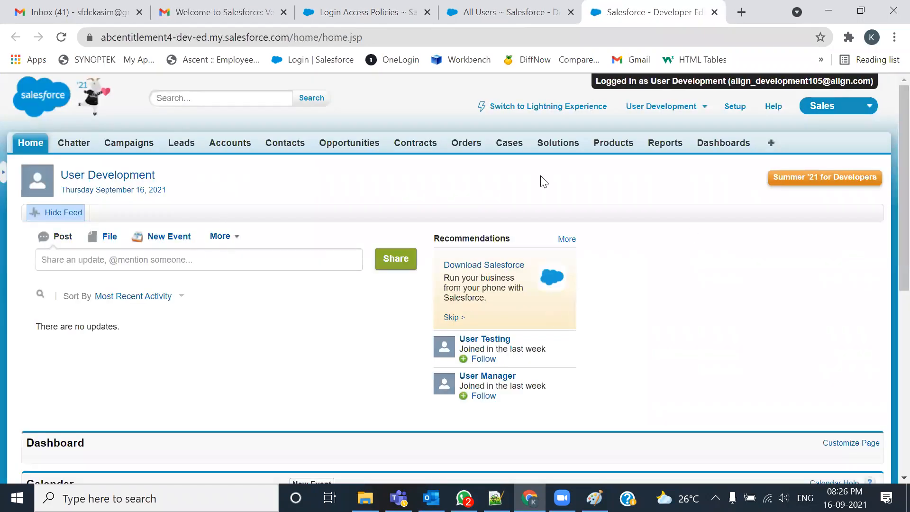
{"action": "left_click", "coordinate": [694, 108]}
{"action": "left_click", "coordinate": [606, 185]}
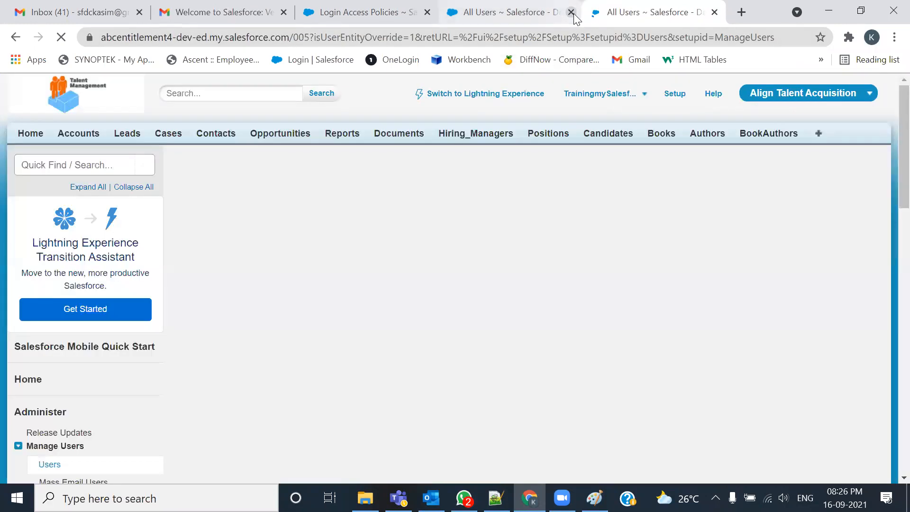
{"action": "left_click", "coordinate": [571, 12]}
Log in as the Manager user, log out again and close the extra All Users tab
{"action": "scroll", "coordinate": [278, 246], "scroll_direction": "down", "scroll_amount": 5}
{"action": "left_click", "coordinate": [232, 212]}
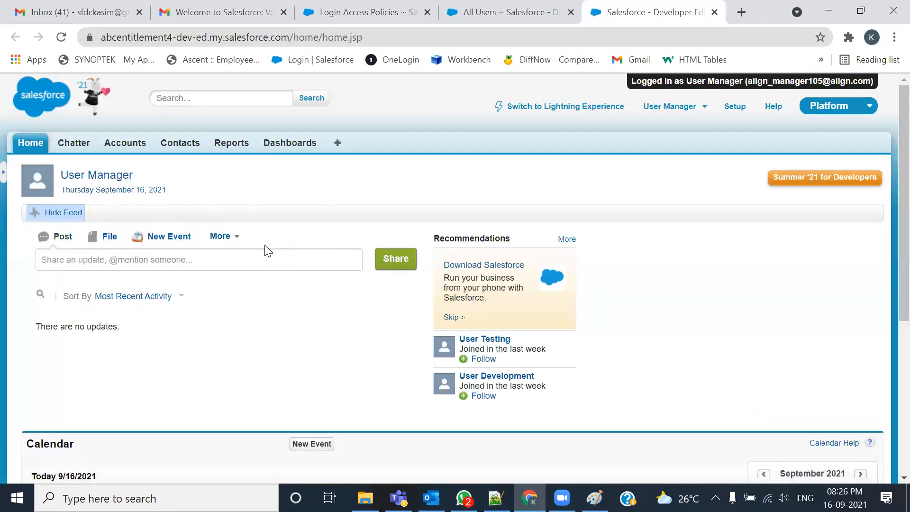
{"action": "left_click", "coordinate": [675, 106]}
{"action": "left_click", "coordinate": [637, 168]}
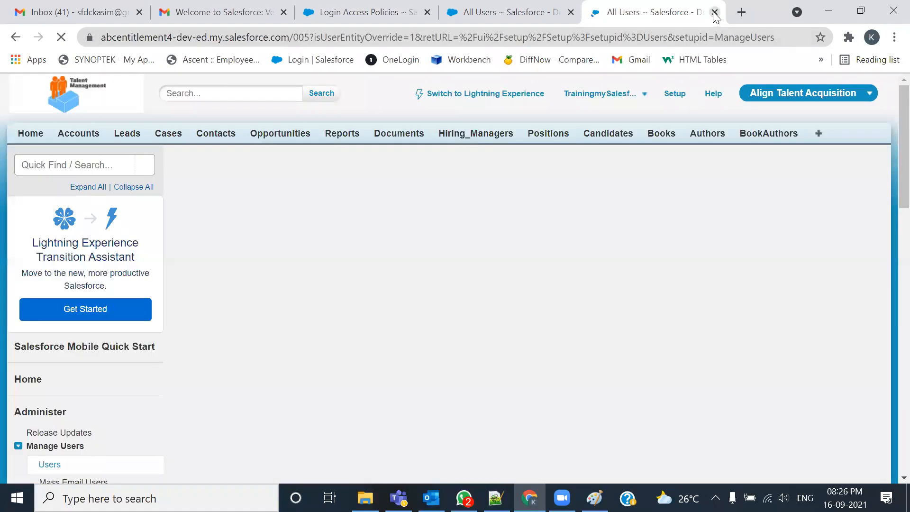
{"action": "left_click", "coordinate": [714, 13]}
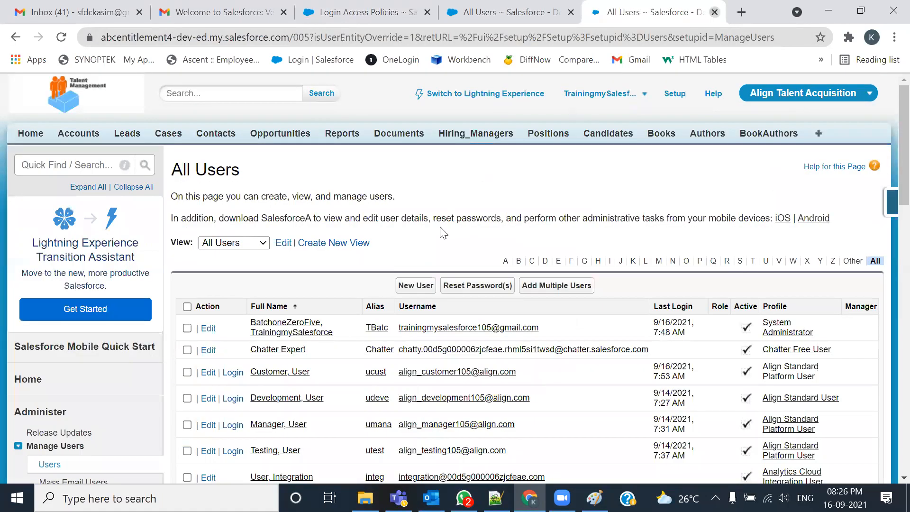
Log in as the Testing user, log out again and close the old All Users tab
{"action": "left_click", "coordinate": [231, 237]}
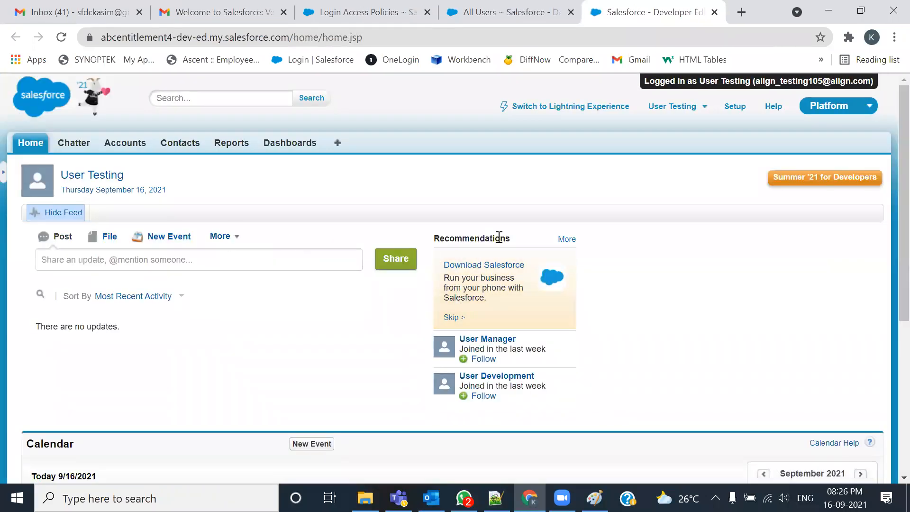
{"action": "left_click", "coordinate": [679, 106]}
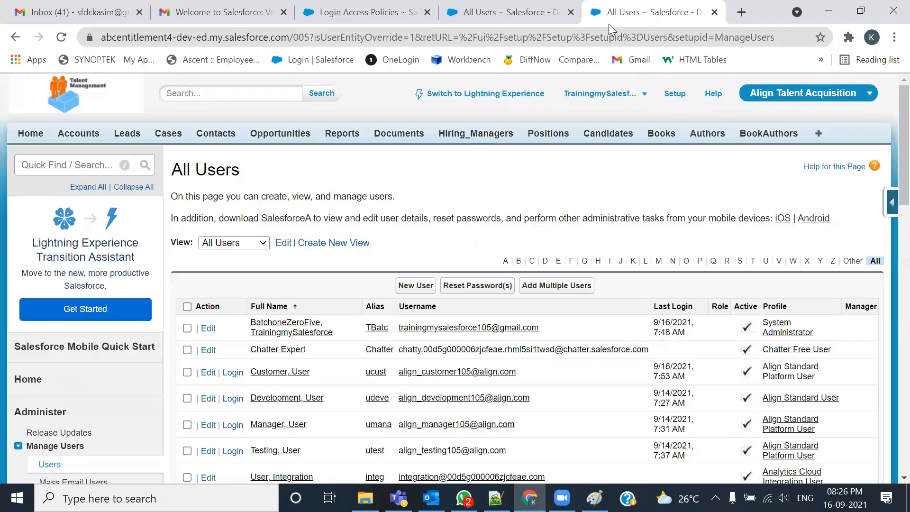
{"action": "left_click", "coordinate": [571, 11]}
Review the All Users list and close the Login Access Policies browser tab
{"action": "scroll", "coordinate": [437, 284], "scroll_direction": "down", "scroll_amount": 3}
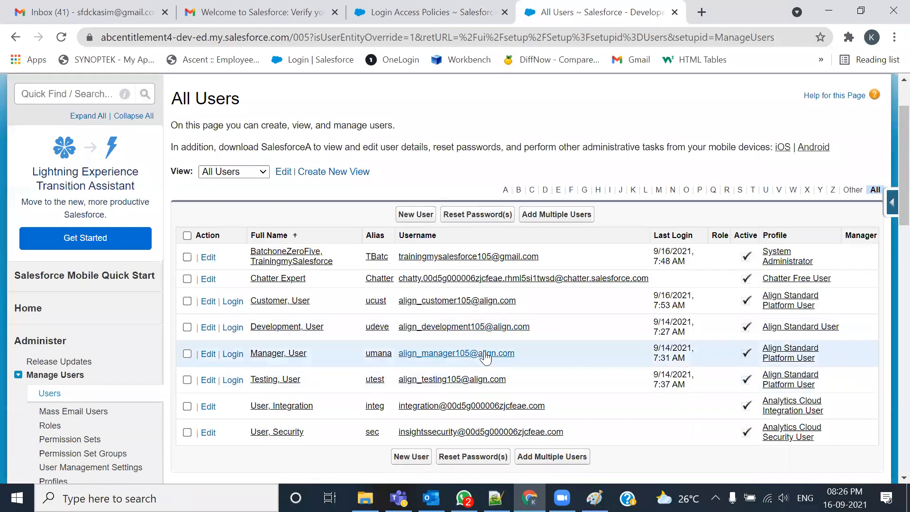
{"action": "left_click", "coordinate": [484, 17]}
{"action": "left_click", "coordinate": [504, 12]}
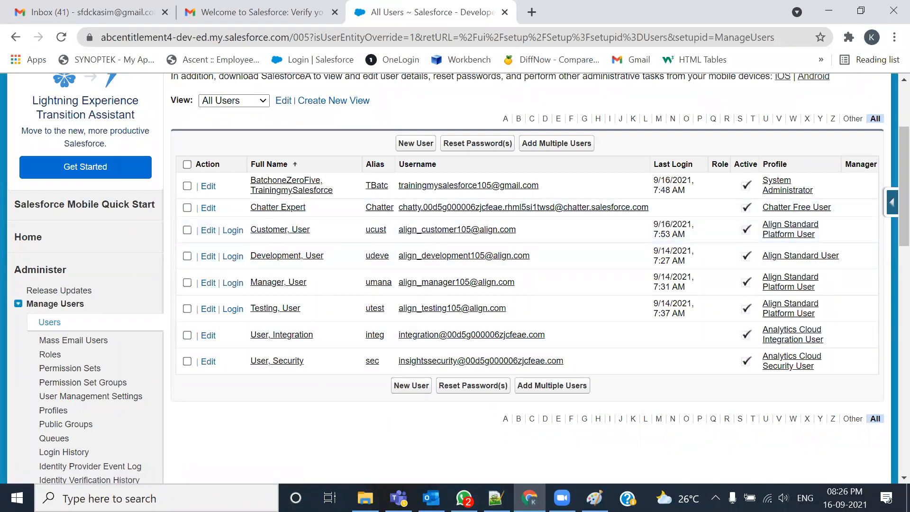
Switch to the Notepad++ notes and highlight the "Login Access Policies:" heading and the "Adminster can login as Any user" text
{"action": "key", "text": "alt+Tab"}
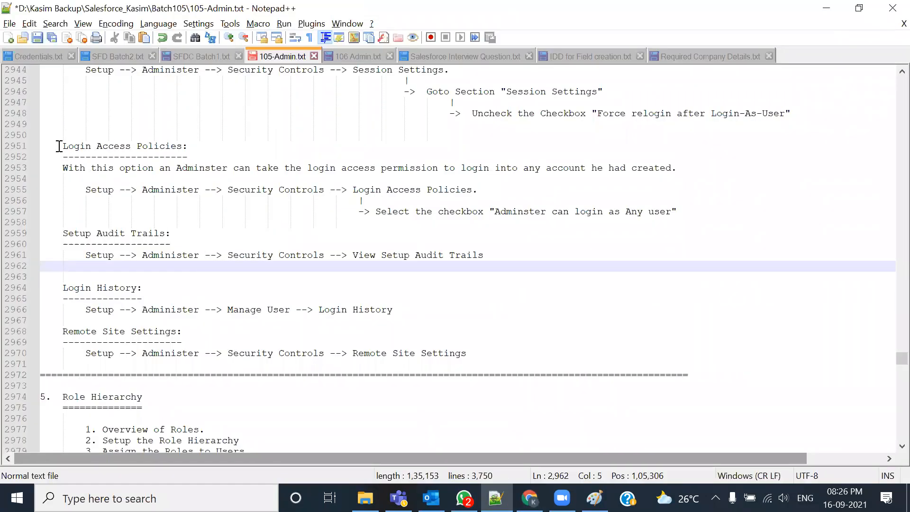
{"action": "left_click_drag", "start_coordinate": [59, 146], "coordinate": [187, 146]}
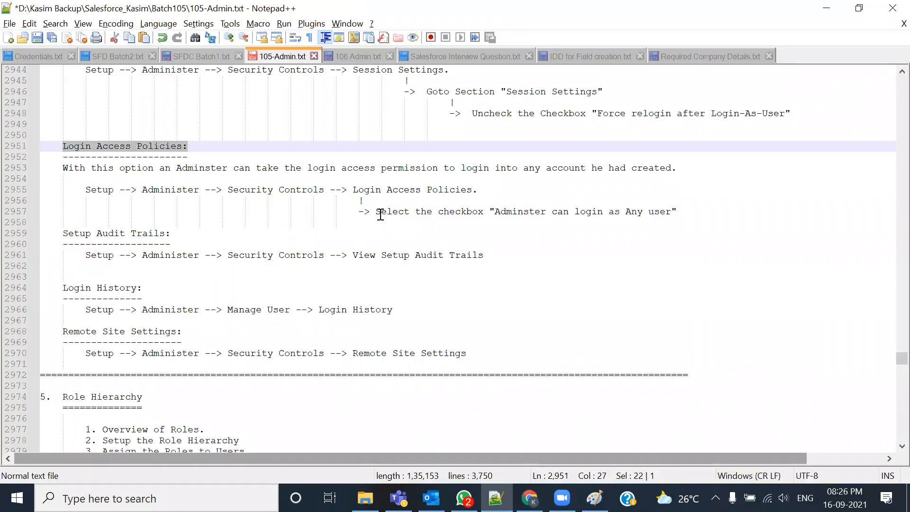
{"action": "left_click_drag", "start_coordinate": [491, 211], "coordinate": [677, 213]}
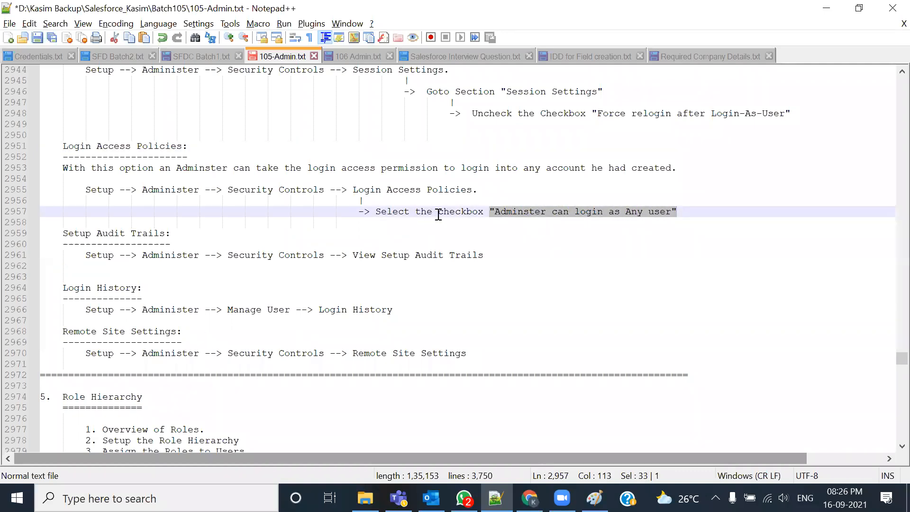
Switch back to Chrome and log in as the Customer user from the All Users list
{"action": "key", "text": "alt+Tab"}
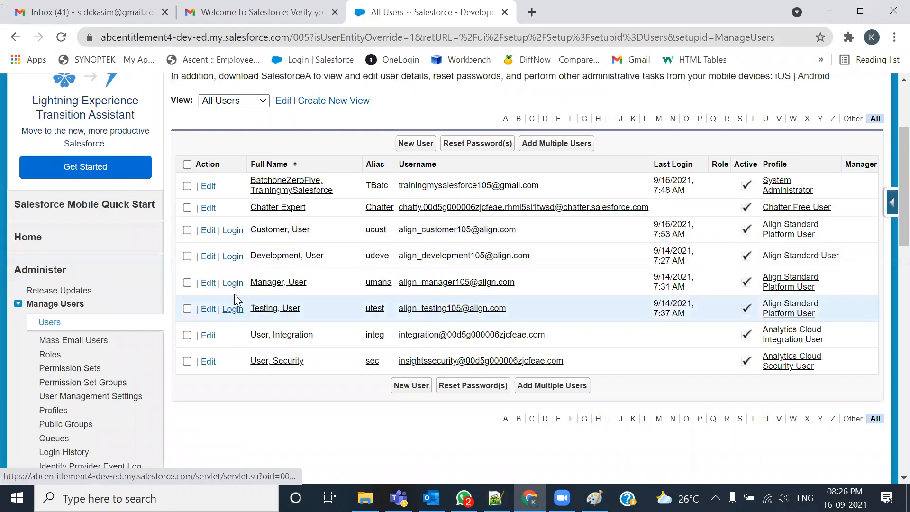
{"action": "left_click", "coordinate": [242, 233]}
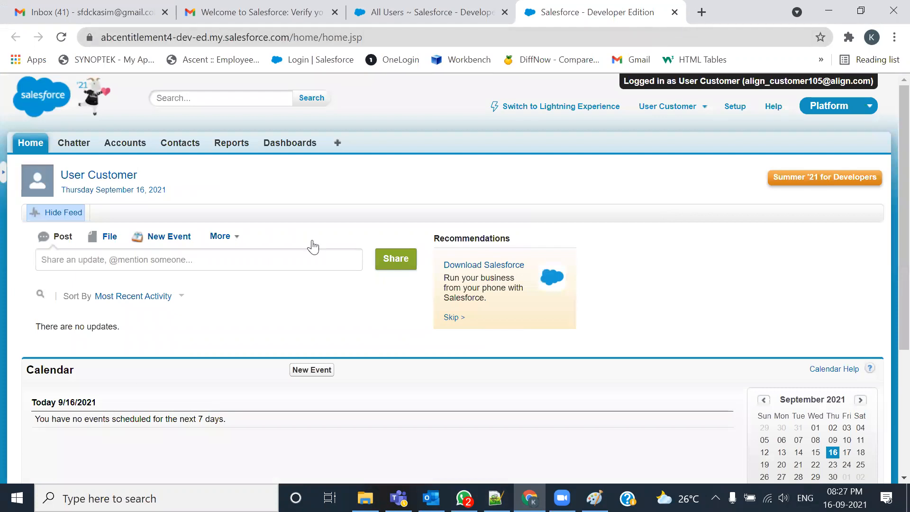
Close the Customer user's tab and try to log in as the Development user in a new tab
{"action": "key", "text": "ctrl+w"}
{"action": "right_click", "coordinate": [230, 257]}
{"action": "left_click", "coordinate": [213, 287]}
{"action": "left_click", "coordinate": [592, 12]}
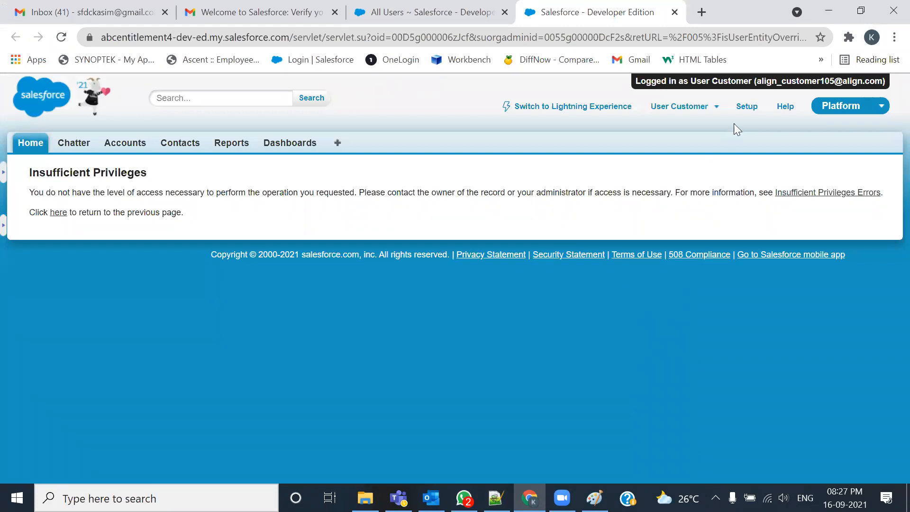
Open Setup as the Customer user and expand Security Controls in the Administer section
{"action": "left_click", "coordinate": [746, 108]}
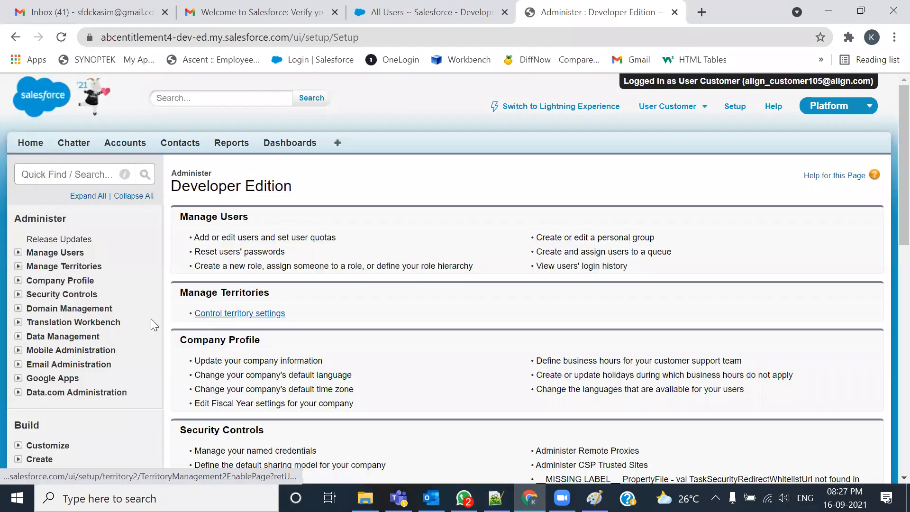
{"action": "scroll", "coordinate": [100, 299], "scroll_direction": "down", "scroll_amount": 2}
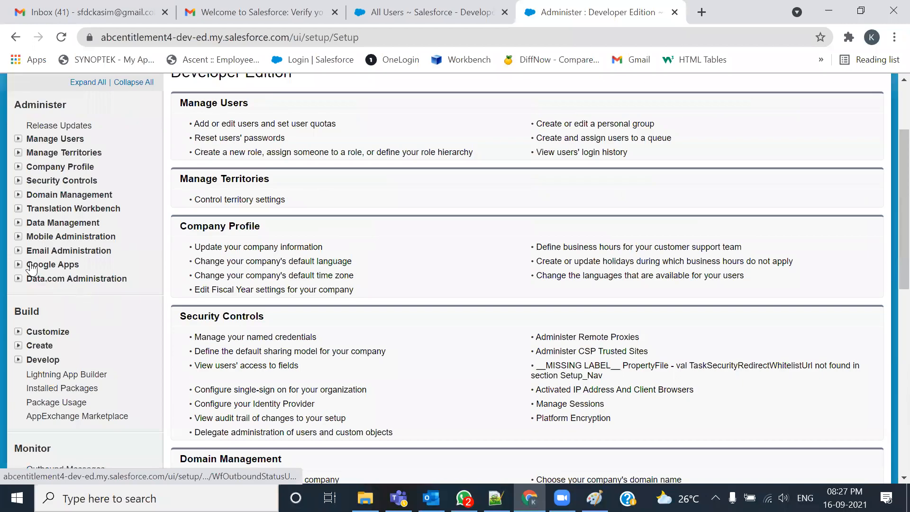
{"action": "scroll", "coordinate": [27, 264], "scroll_direction": "up", "scroll_amount": 2}
{"action": "left_click", "coordinate": [18, 295]}
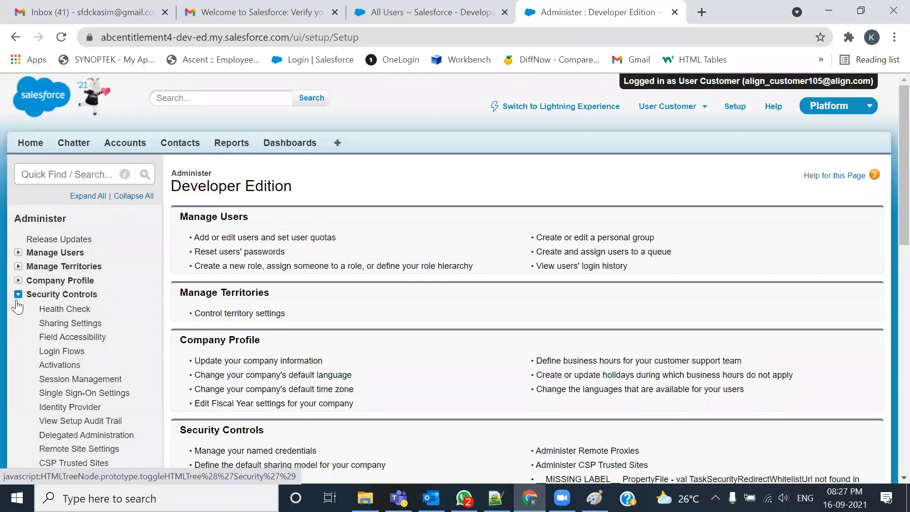
Open the View Setup Audit Trail page under Security Controls
{"action": "scroll", "coordinate": [47, 340], "scroll_direction": "down", "scroll_amount": 1}
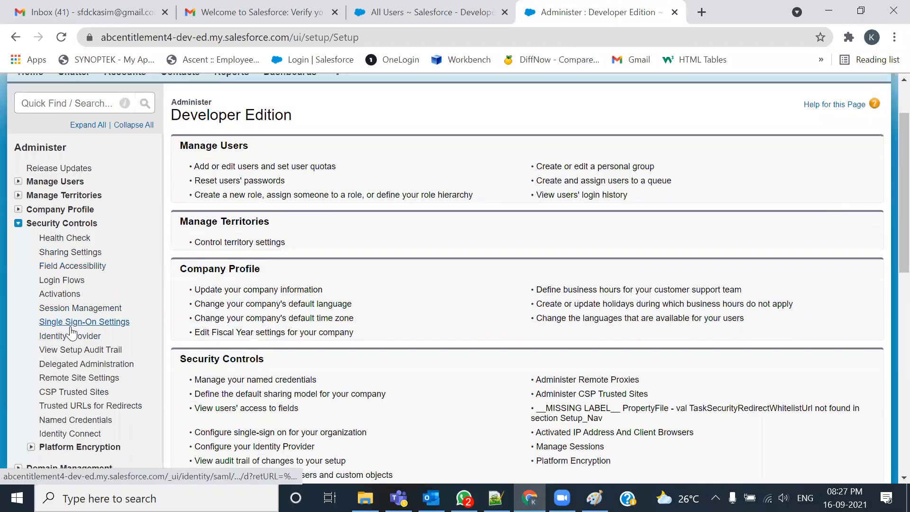
{"action": "scroll", "coordinate": [64, 374], "scroll_direction": "down", "scroll_amount": 1}
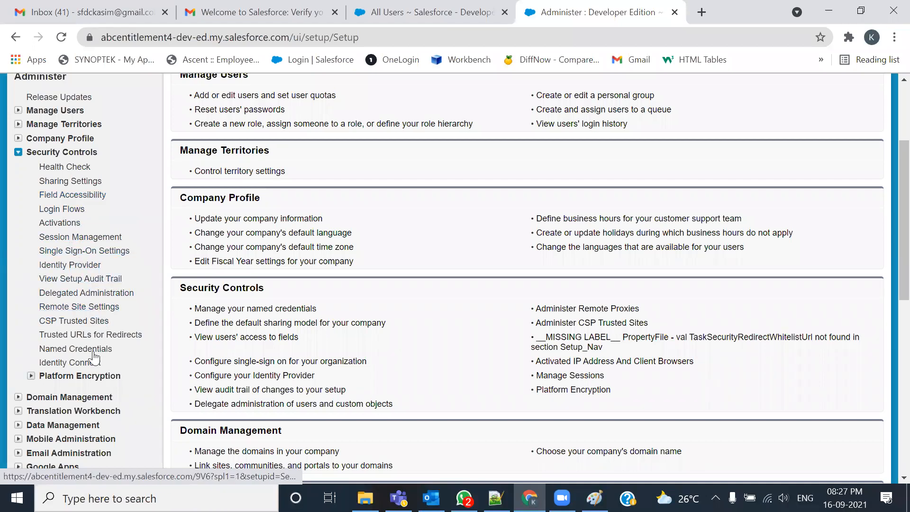
{"action": "left_click", "coordinate": [90, 282]}
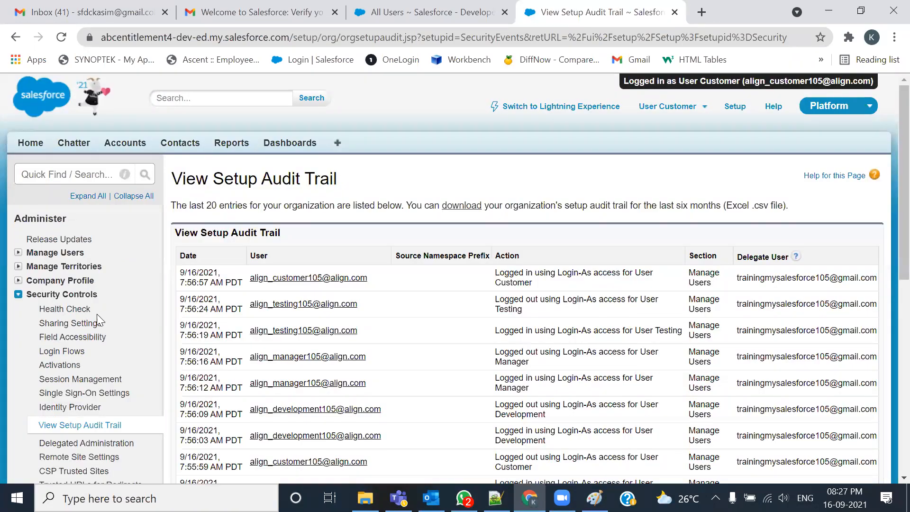
View the Session Management page and open Sharing Settings under Security Controls
{"action": "scroll", "coordinate": [97, 312], "scroll_direction": "down", "scroll_amount": 1}
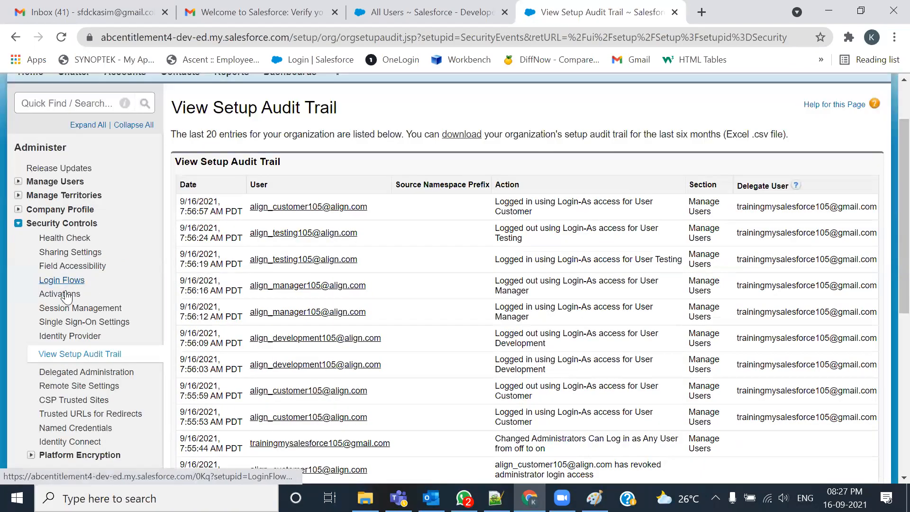
{"action": "left_click", "coordinate": [75, 308]}
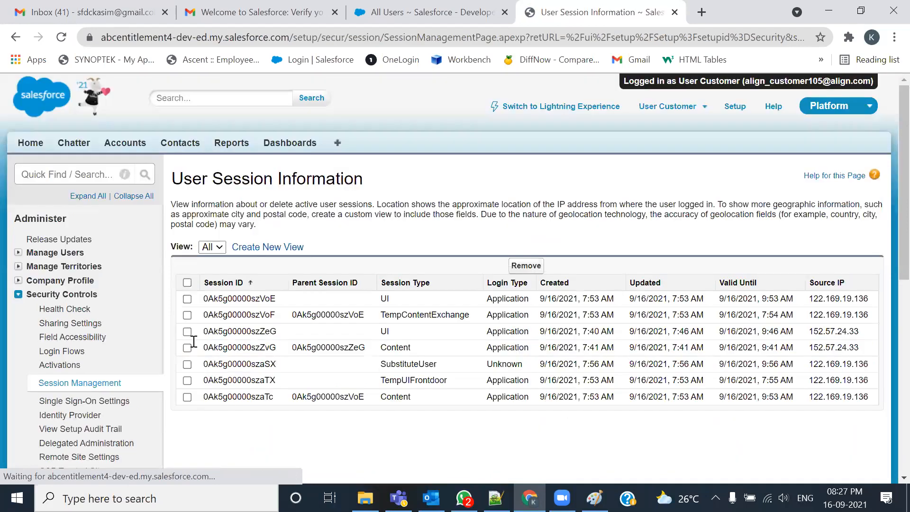
{"action": "left_click", "coordinate": [99, 325]}
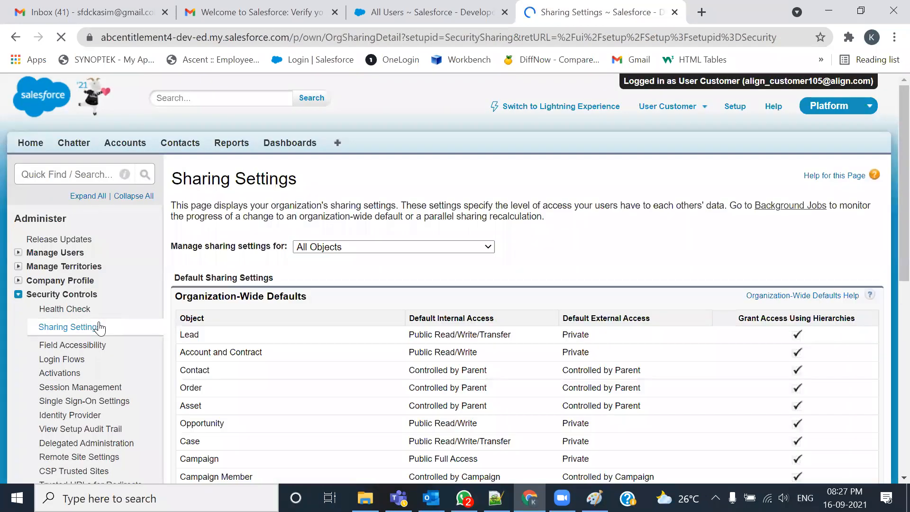
Look over the Sharing Settings page and log out of the Customer user's session
{"action": "scroll", "coordinate": [100, 328], "scroll_direction": "down", "scroll_amount": 1}
{"action": "scroll", "coordinate": [101, 339], "scroll_direction": "up", "scroll_amount": 1}
{"action": "scroll", "coordinate": [100, 340], "scroll_direction": "down", "scroll_amount": 1}
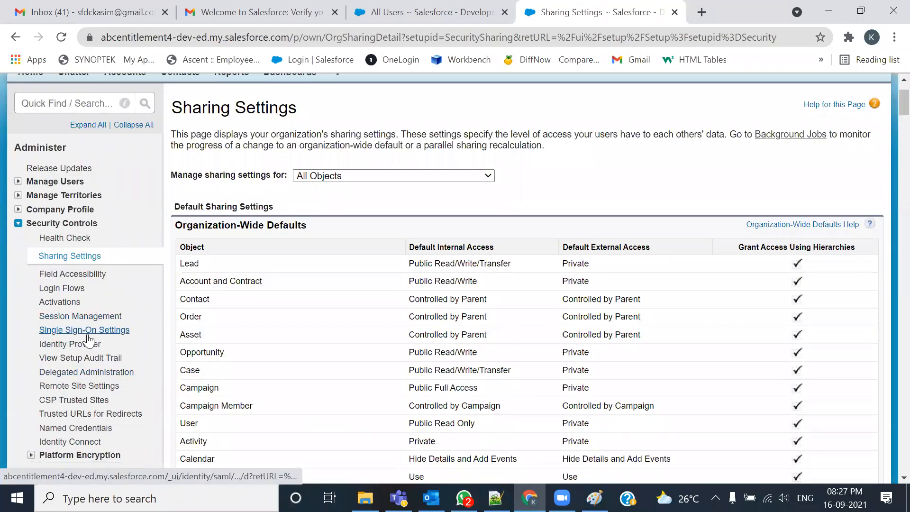
{"action": "scroll", "coordinate": [125, 250], "scroll_direction": "up", "scroll_amount": 1}
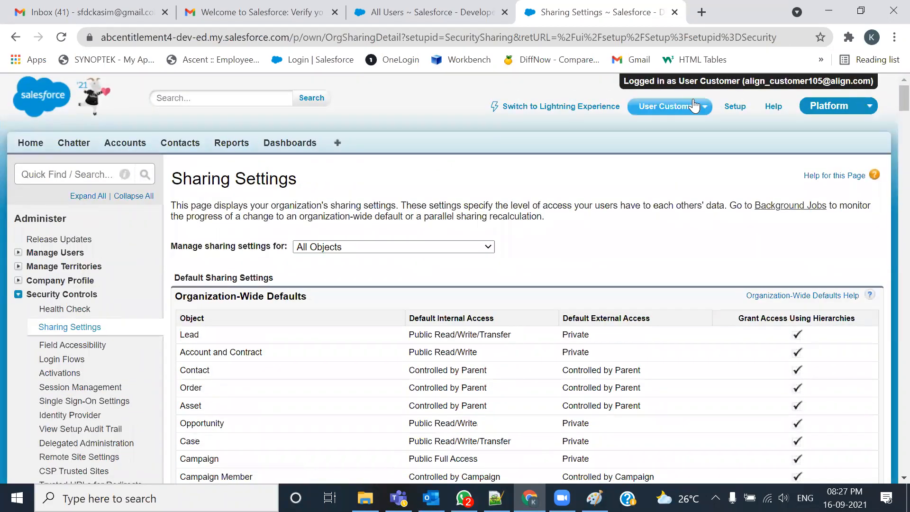
{"action": "left_click", "coordinate": [675, 107]}
{"action": "left_click", "coordinate": [611, 201]}
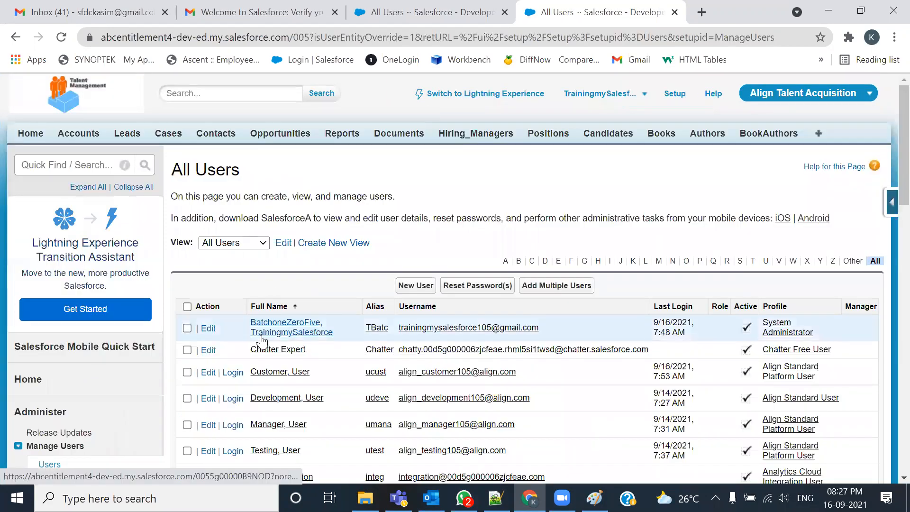
Log in as the Development user from the All Users list and close the leftover All Users tab
{"action": "scroll", "coordinate": [259, 340], "scroll_direction": "down", "scroll_amount": 2}
{"action": "left_click", "coordinate": [233, 260]}
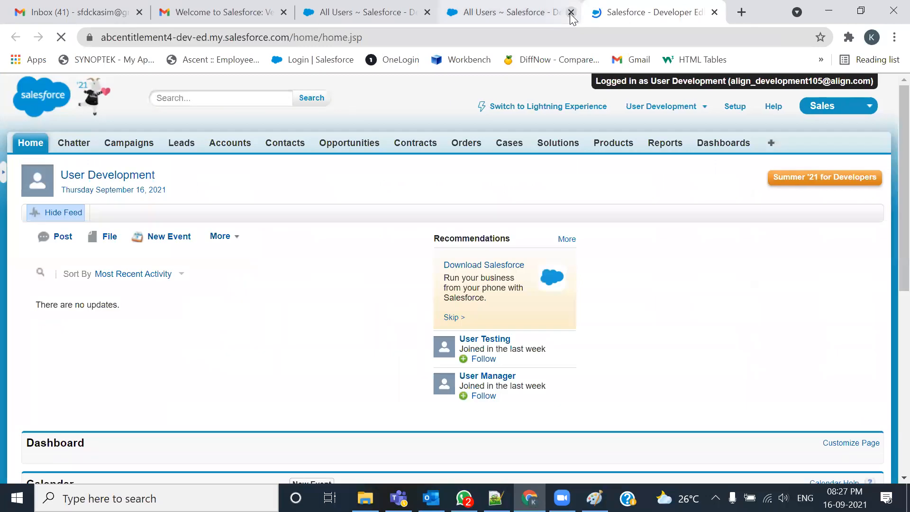
{"action": "left_click", "coordinate": [588, 12]}
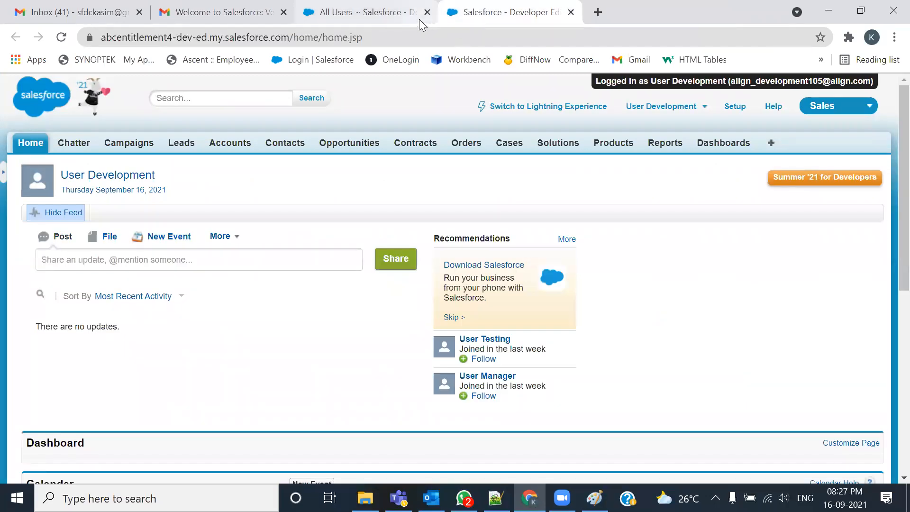
Open Setup as the Development user and look through the options under Security Controls in the Administer section
{"action": "left_click", "coordinate": [734, 107]}
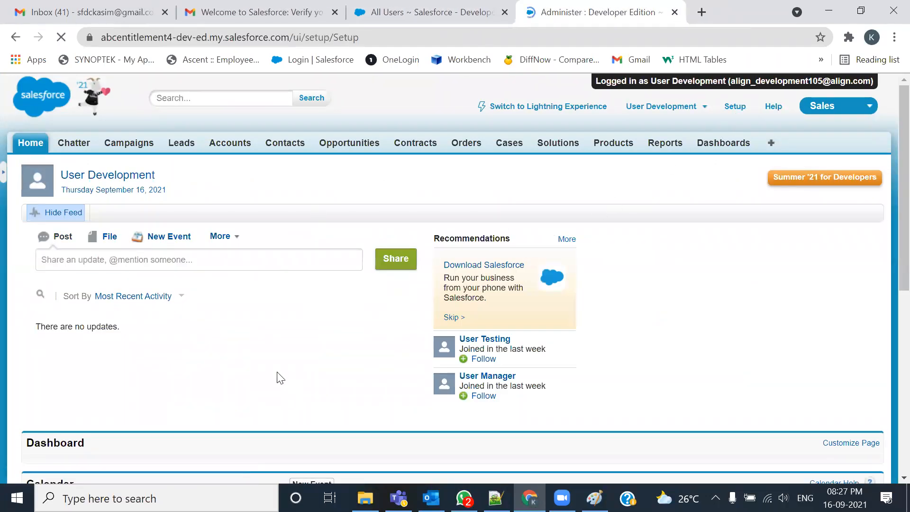
{"action": "scroll", "coordinate": [29, 341], "scroll_direction": "down", "scroll_amount": 3}
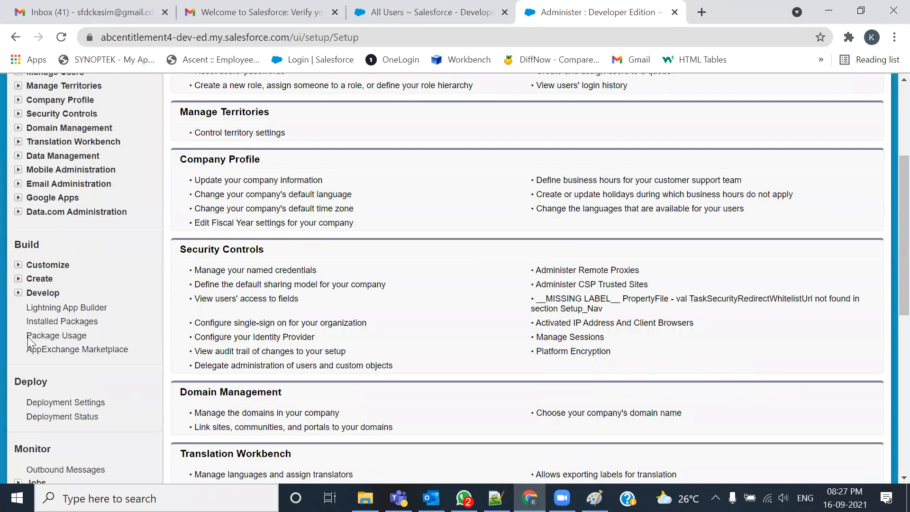
{"action": "scroll", "coordinate": [21, 305], "scroll_direction": "up", "scroll_amount": 3}
{"action": "left_click", "coordinate": [18, 295]}
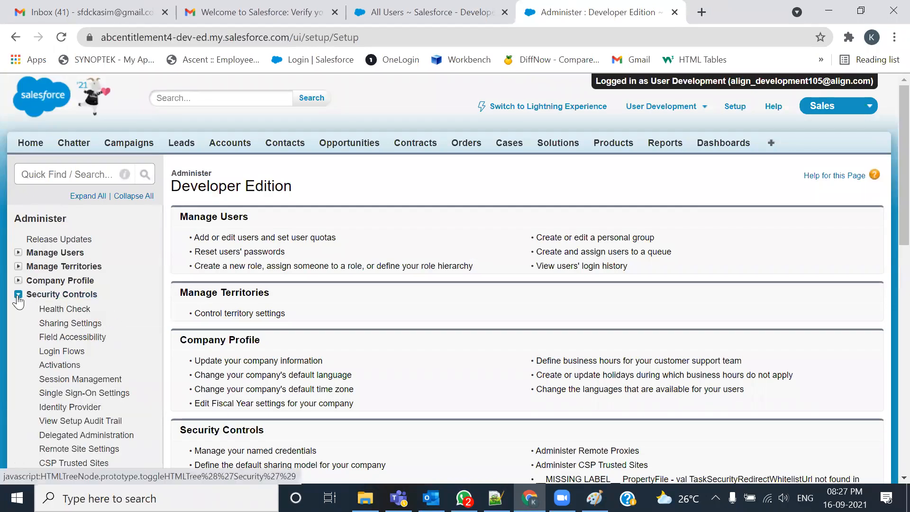
{"action": "scroll", "coordinate": [70, 363], "scroll_direction": "down", "scroll_amount": 2}
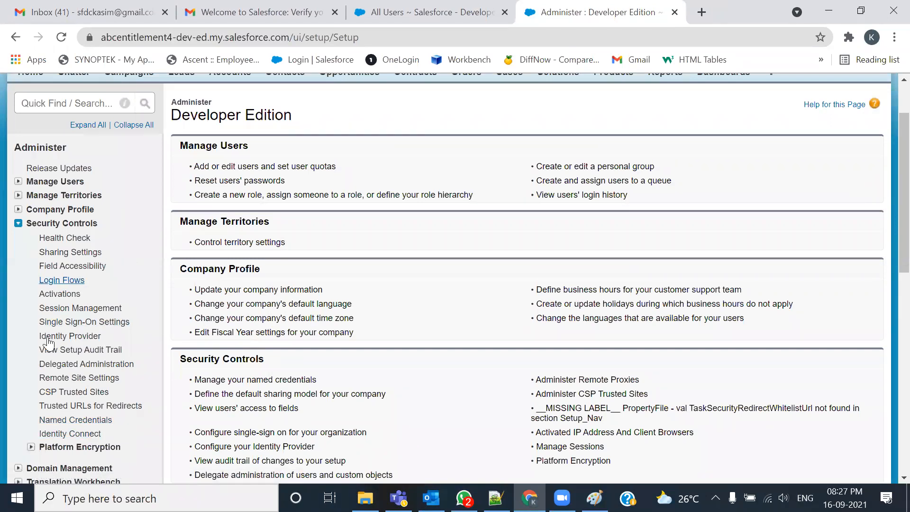
{"action": "scroll", "coordinate": [49, 327], "scroll_direction": "up", "scroll_amount": 2}
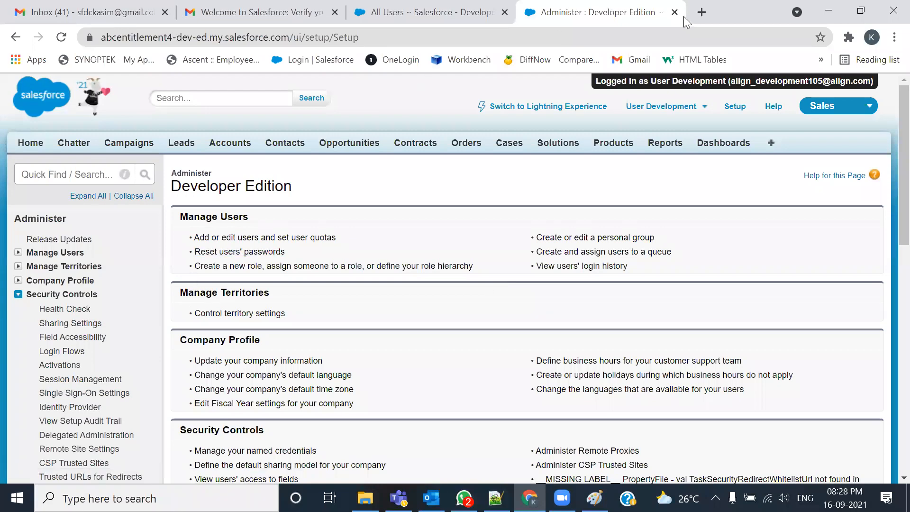
Close the Development user's tab and return to the administrator's All Users list
{"action": "key", "text": "ctrl+w"}
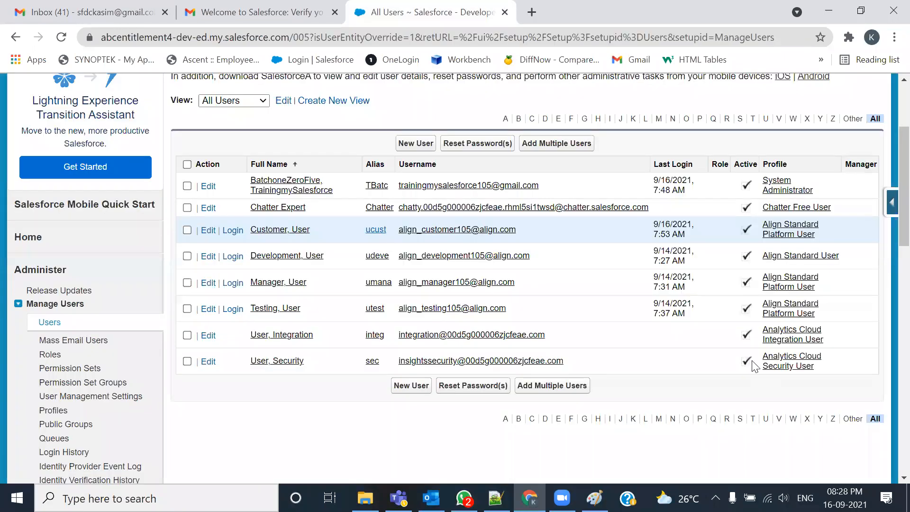
{"action": "scroll", "coordinate": [813, 341], "scroll_direction": "up", "scroll_amount": 3}
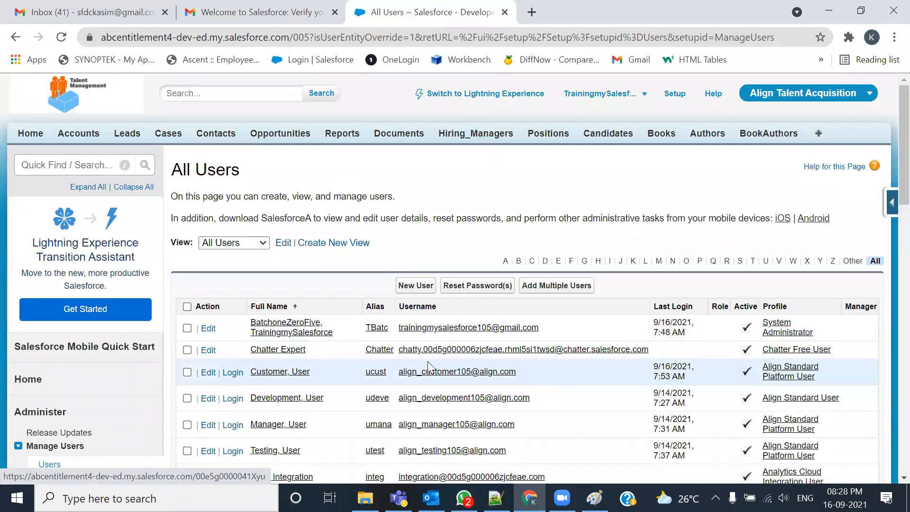
{"action": "scroll", "coordinate": [219, 339], "scroll_direction": "down", "scroll_amount": 2}
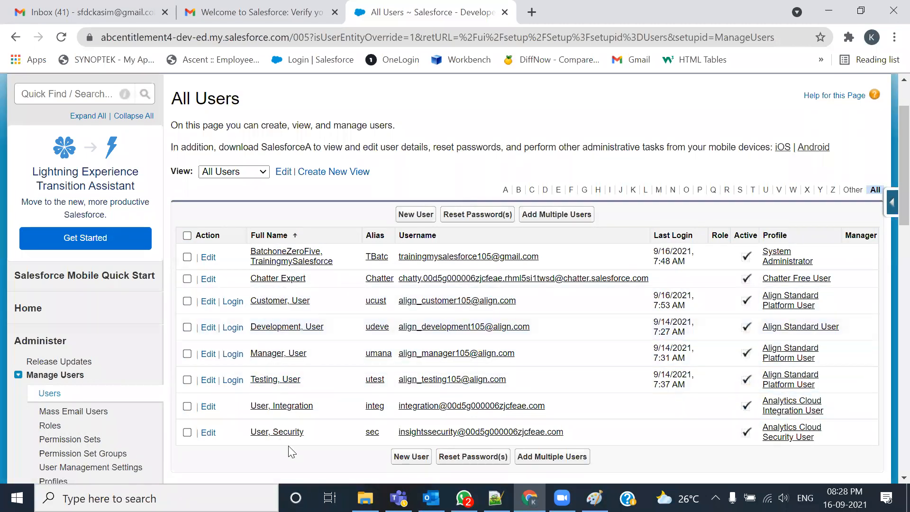
Switch to the 105-Admin.txt notes in Notepad++ and highlight the ten User Management topics
{"action": "key", "text": "alt+Tab"}
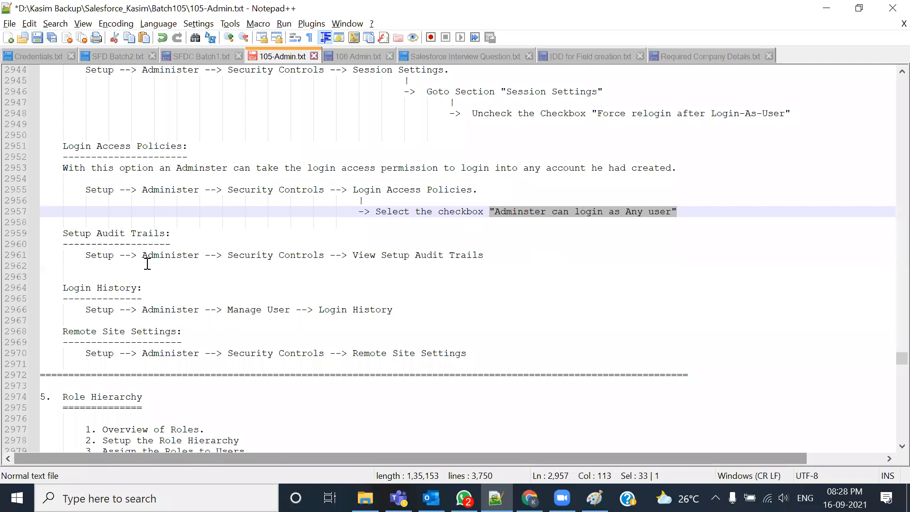
{"action": "scroll", "coordinate": [148, 263], "scroll_direction": "up", "scroll_amount": 20}
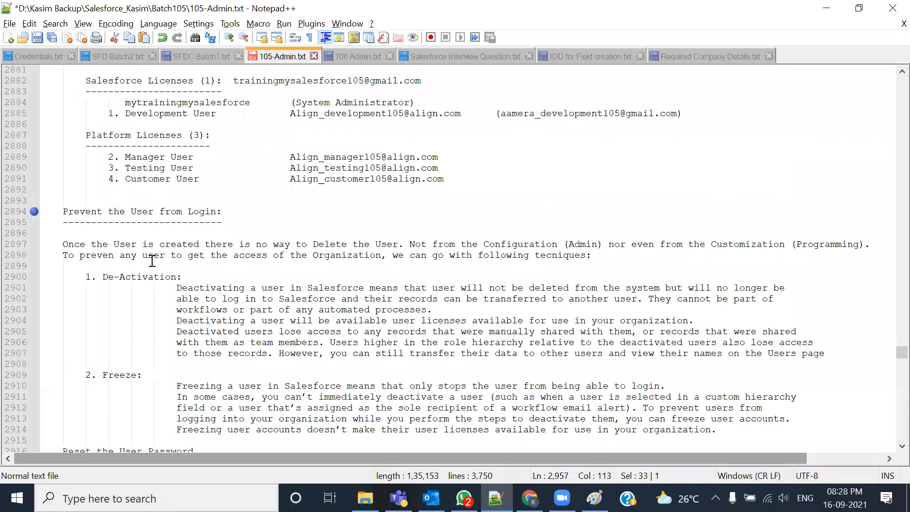
{"action": "scroll", "coordinate": [134, 291], "scroll_direction": "up", "scroll_amount": 3}
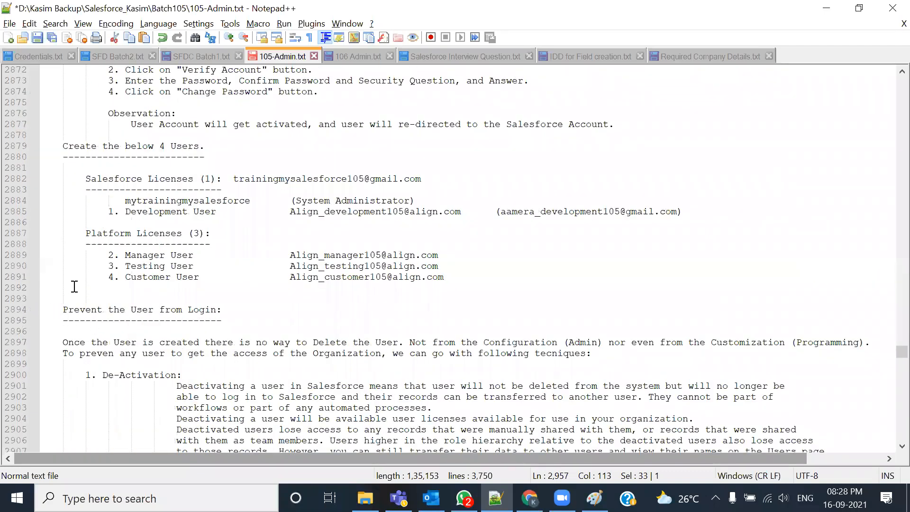
{"action": "scroll", "coordinate": [79, 282], "scroll_direction": "up", "scroll_amount": 5}
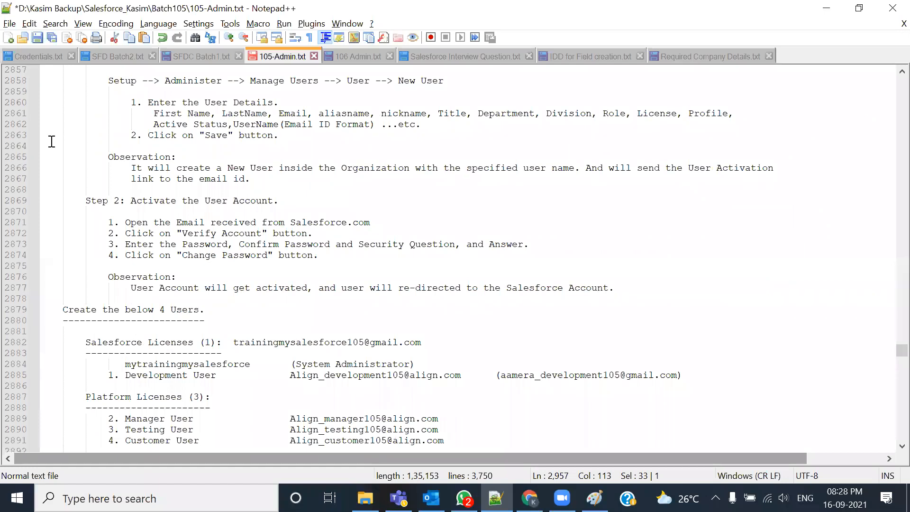
{"action": "scroll", "coordinate": [51, 142], "scroll_direction": "up", "scroll_amount": 8}
{"action": "left_click_drag", "start_coordinate": [56, 124], "coordinate": [242, 245]}
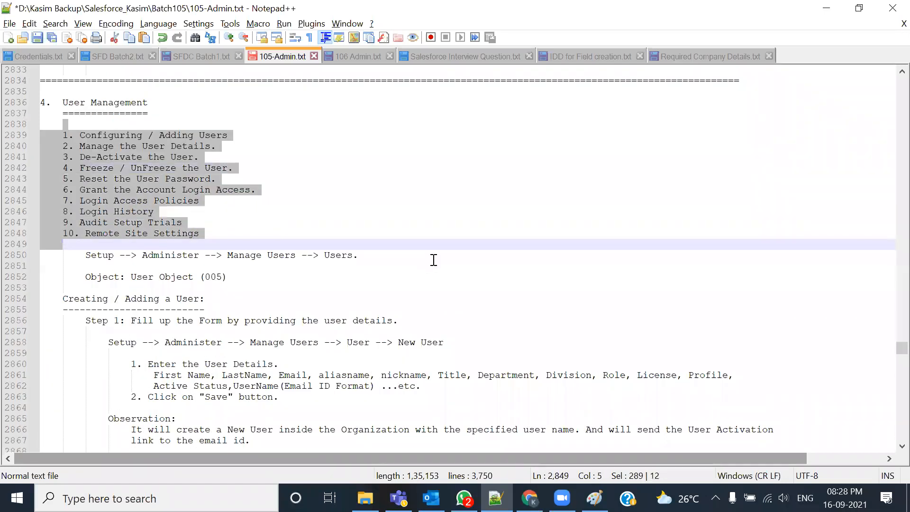
Find the Setup Audit Trails section in the notes and highlight its heading and the Login History heading
{"action": "scroll", "coordinate": [433, 260], "scroll_direction": "down", "scroll_amount": 20}
{"action": "scroll", "coordinate": [434, 246], "scroll_direction": "down", "scroll_amount": 20}
{"action": "scroll", "coordinate": [434, 246], "scroll_direction": "up", "scroll_amount": 5}
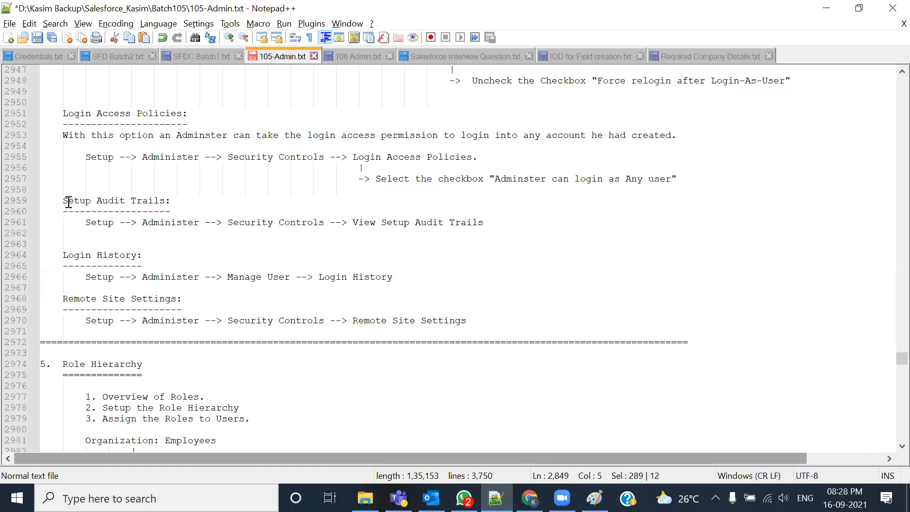
{"action": "left_click_drag", "start_coordinate": [69, 203], "coordinate": [187, 217]}
{"action": "left_click_drag", "start_coordinate": [62, 260], "coordinate": [142, 266]}
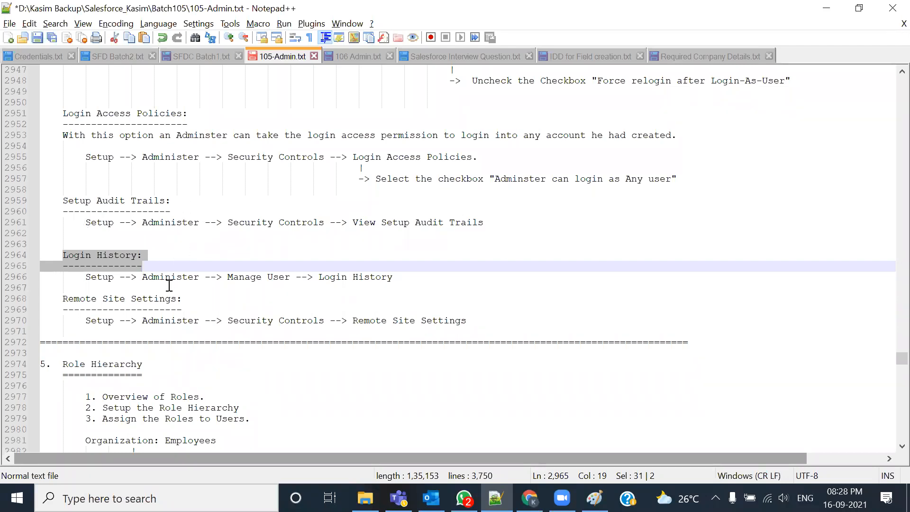
{"action": "left_click_drag", "start_coordinate": [142, 256], "coordinate": [50, 257]}
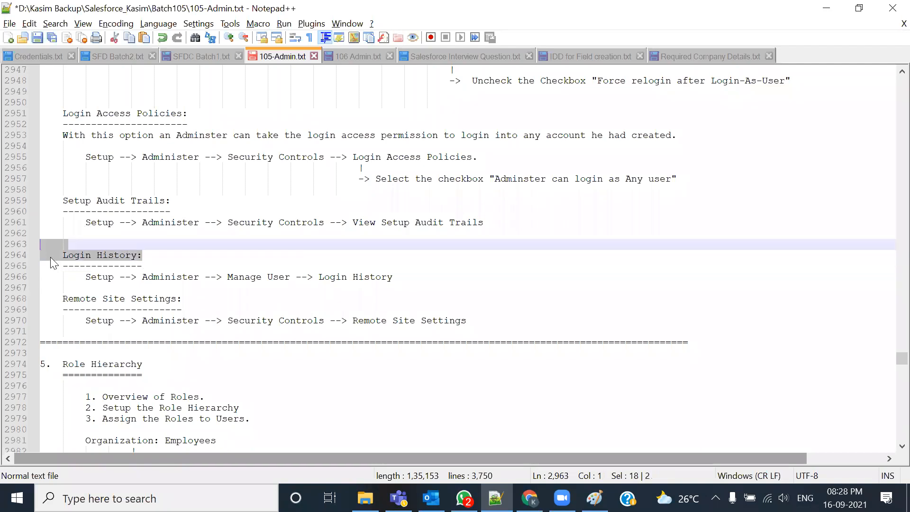
Highlight the Security Controls --> View Setup Audit Trails path under the Setup Audit Trails heading
{"action": "left_click", "coordinate": [63, 242]}
{"action": "left_click_drag", "start_coordinate": [63, 223], "coordinate": [310, 234]}
{"action": "left_click", "coordinate": [293, 235]}
{"action": "double_click", "coordinate": [237, 223]}
{"action": "key", "text": "shift+Down"}
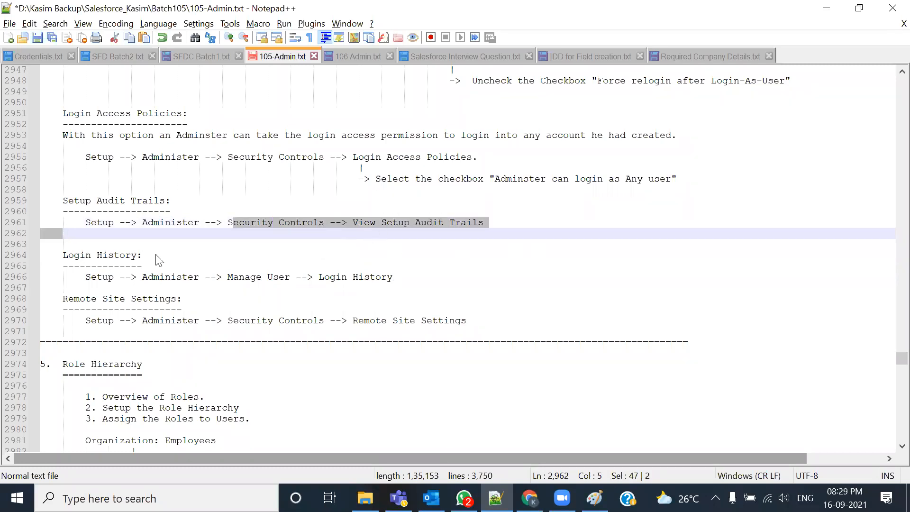
Switch back to Salesforce in Chrome, expand Security Controls and open View Setup Audit Trail
{"action": "key", "text": "alt+Tab"}
{"action": "scroll", "coordinate": [610, 207], "scroll_direction": "up", "scroll_amount": 5}
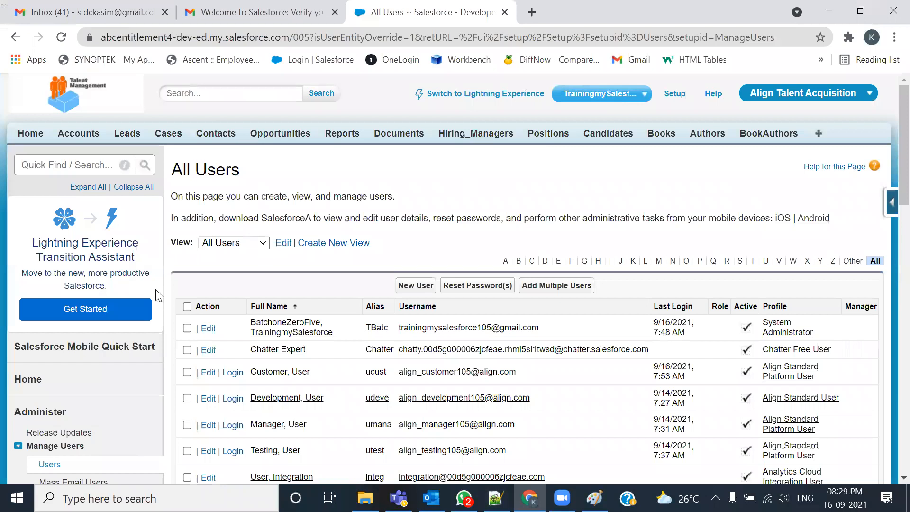
{"action": "scroll", "coordinate": [158, 294], "scroll_direction": "down", "scroll_amount": 8}
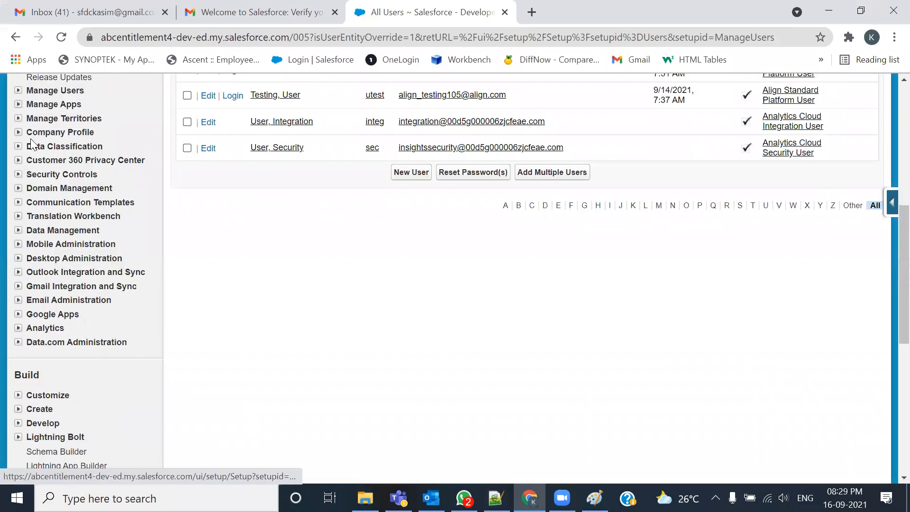
{"action": "left_click", "coordinate": [18, 175]}
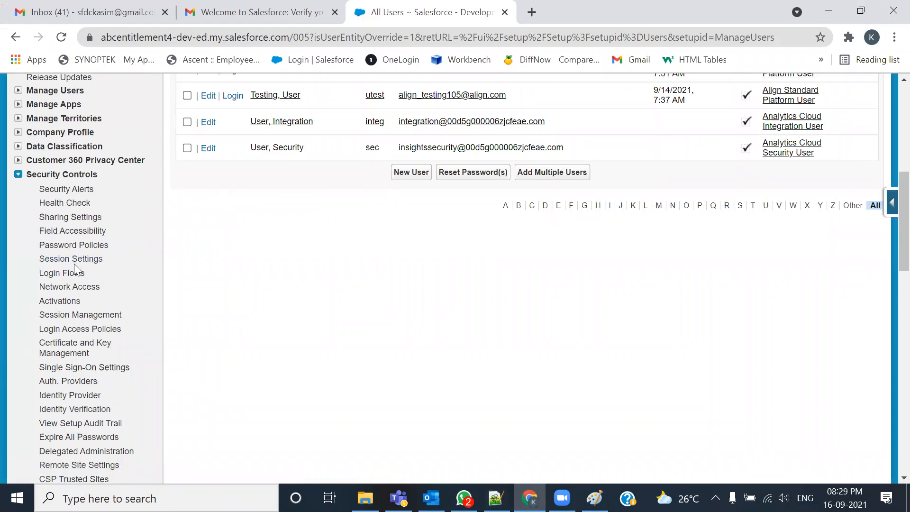
{"action": "key", "text": "alt+Tab"}
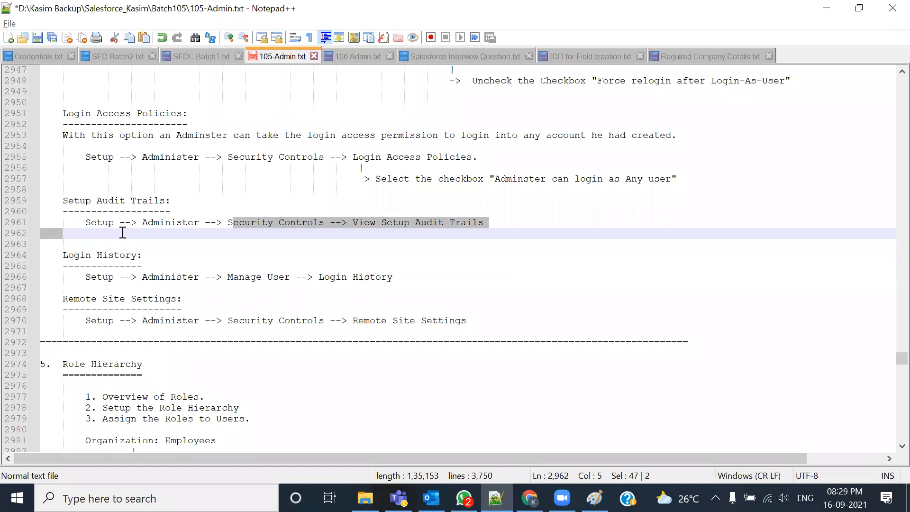
{"action": "key", "text": "alt+Tab"}
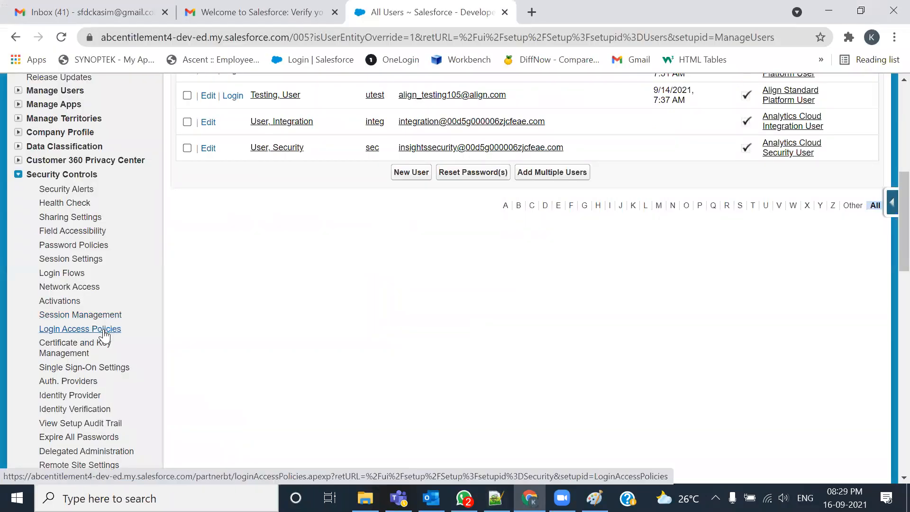
{"action": "left_click", "coordinate": [99, 426]}
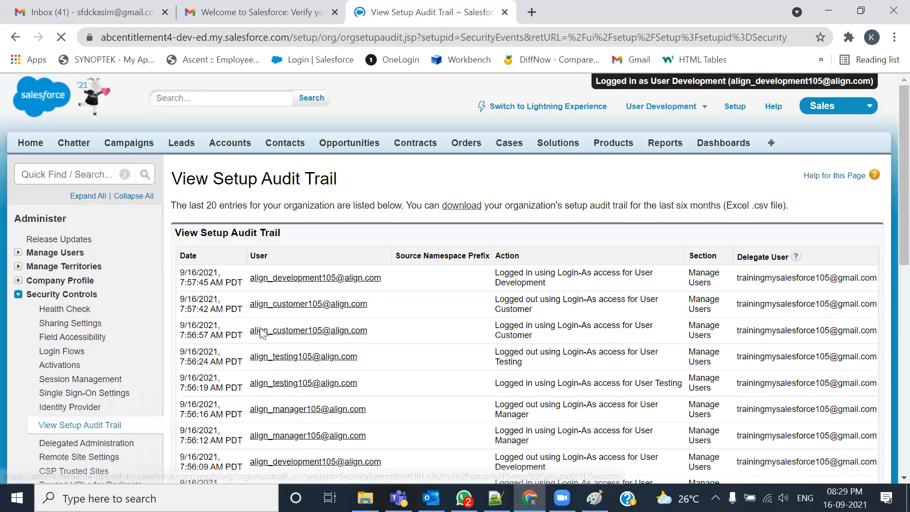
Examine the setup audit trail entries and their delegate users, and highlight "last six months" in the download note
{"action": "scroll", "coordinate": [596, 265], "scroll_direction": "down", "scroll_amount": 1}
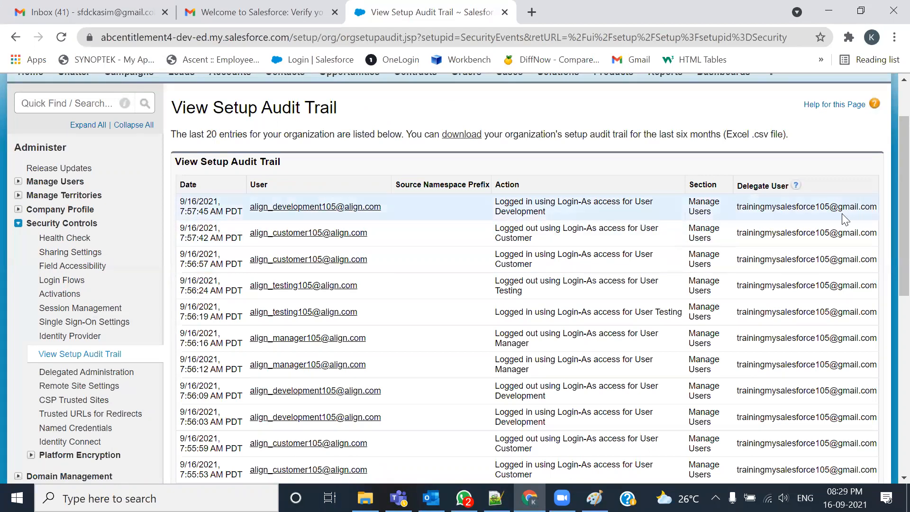
{"action": "scroll", "coordinate": [869, 220], "scroll_direction": "down", "scroll_amount": 1}
{"action": "scroll", "coordinate": [870, 220], "scroll_direction": "down", "scroll_amount": 5}
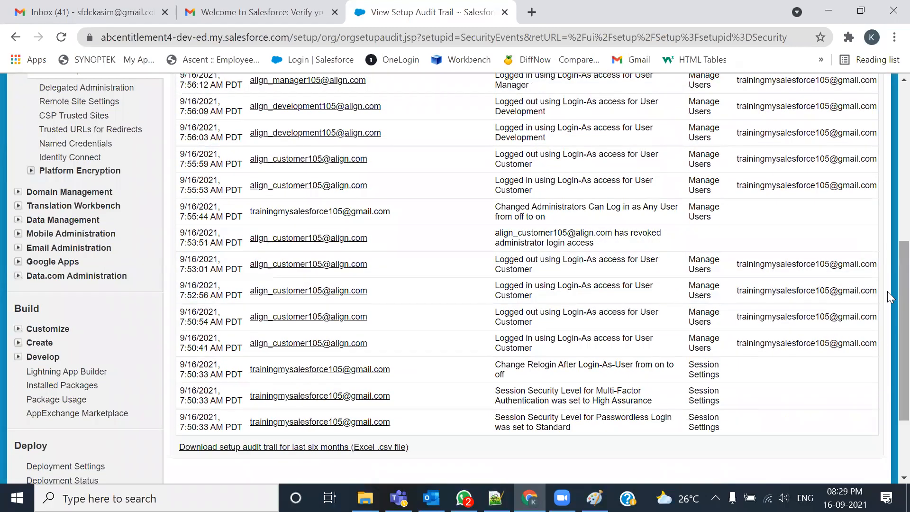
{"action": "scroll", "coordinate": [876, 291], "scroll_direction": "up", "scroll_amount": 5}
{"action": "scroll", "coordinate": [890, 297], "scroll_direction": "up", "scroll_amount": 1}
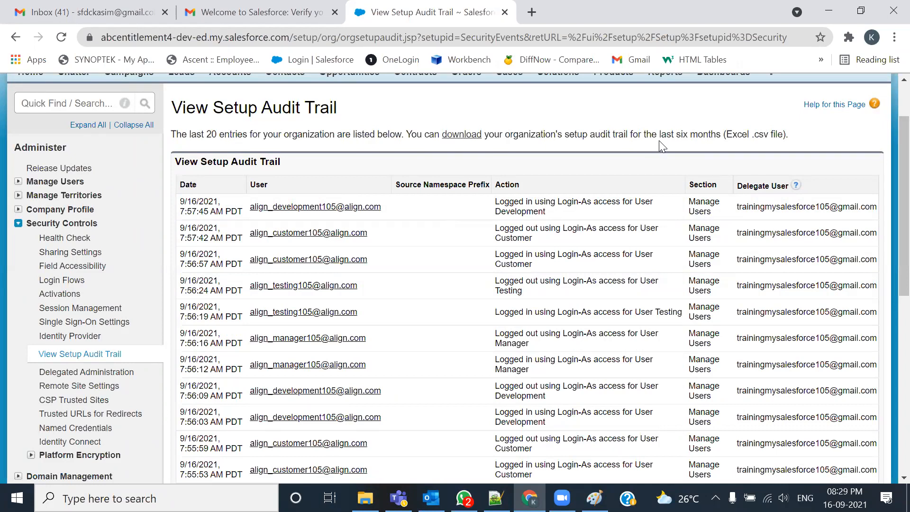
{"action": "left_click_drag", "start_coordinate": [659, 135], "coordinate": [724, 135]}
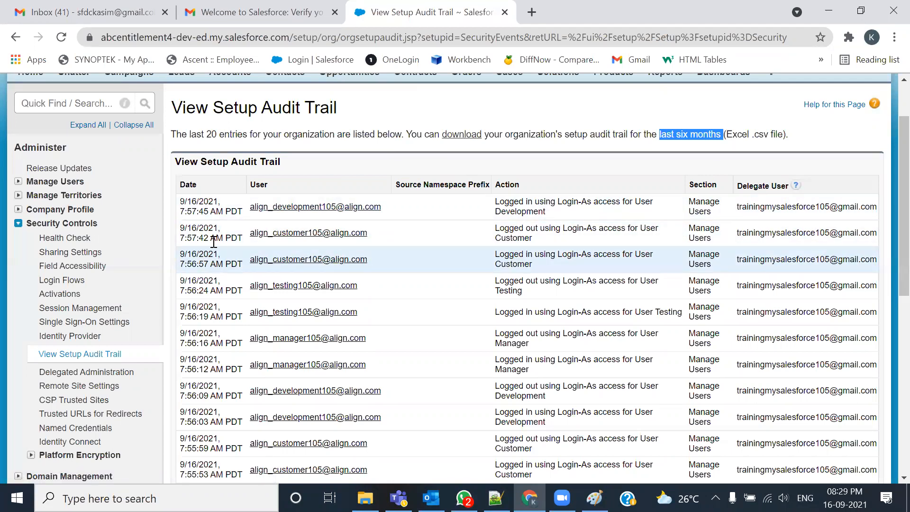
{"action": "scroll", "coordinate": [379, 246], "scroll_direction": "down", "scroll_amount": 8}
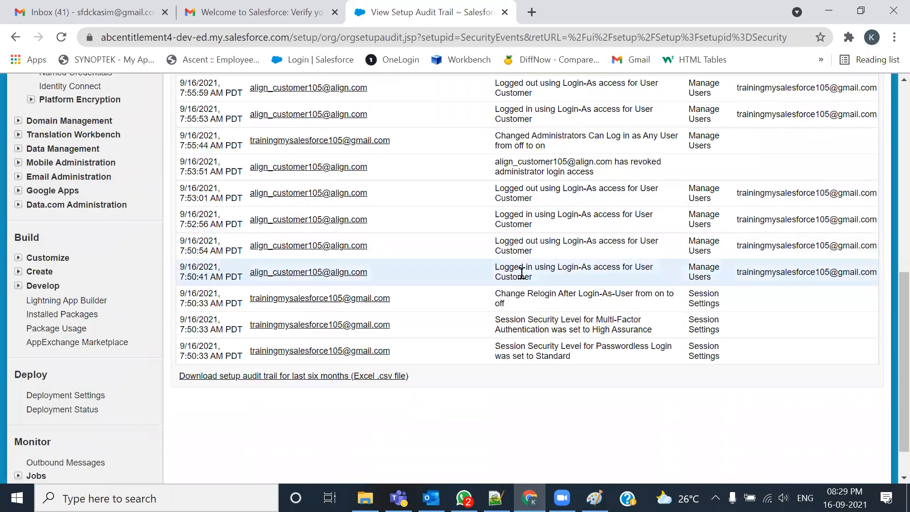
{"action": "scroll", "coordinate": [521, 273], "scroll_direction": "up", "scroll_amount": 5}
{"action": "scroll", "coordinate": [521, 273], "scroll_direction": "down", "scroll_amount": 1}
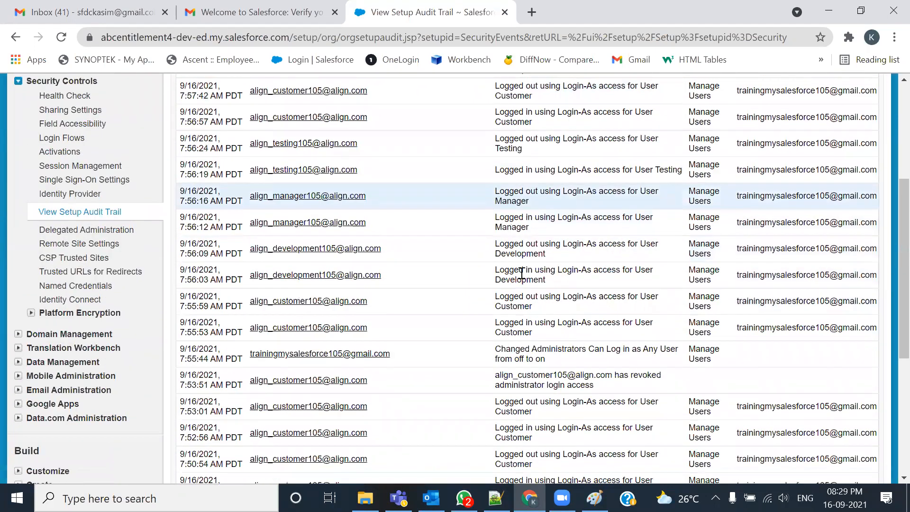
{"action": "scroll", "coordinate": [614, 302], "scroll_direction": "down", "scroll_amount": 1}
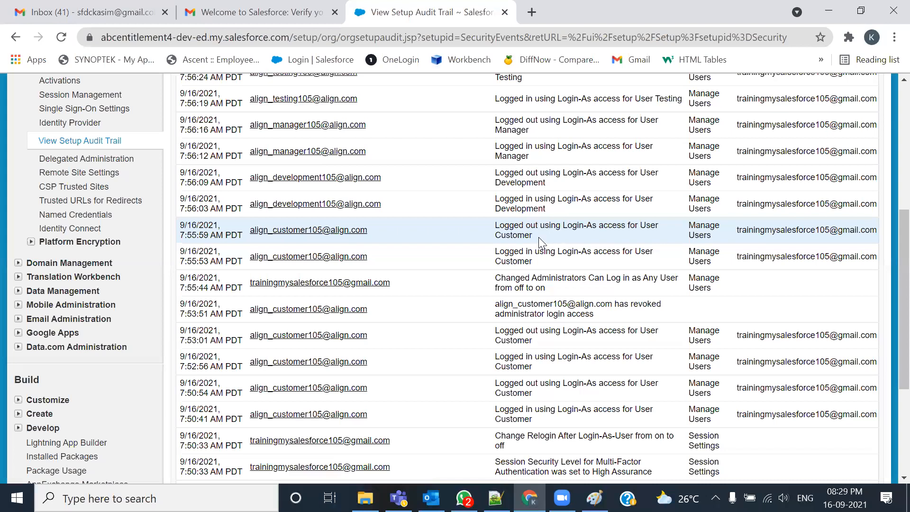
Highlight "Setup Audit Trail" in the page title and the six-month Excel .csv download note, and collapse Security Controls
{"action": "scroll", "coordinate": [393, 263], "scroll_direction": "up", "scroll_amount": 2}
{"action": "scroll", "coordinate": [393, 264], "scroll_direction": "up", "scroll_amount": 3}
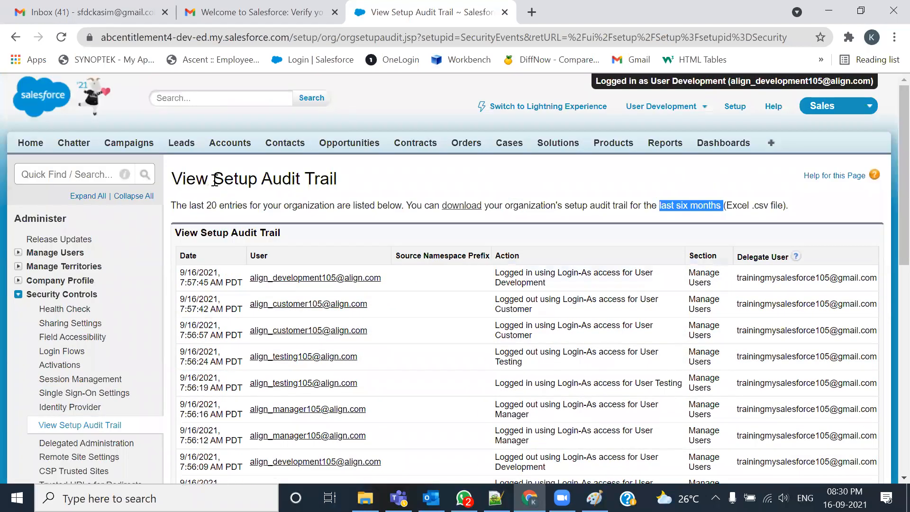
{"action": "left_click_drag", "start_coordinate": [213, 178], "coordinate": [400, 192]}
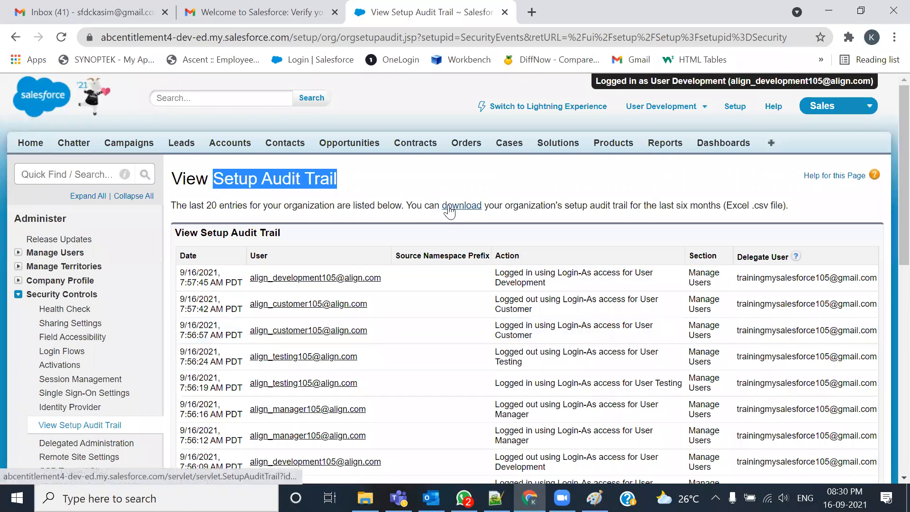
{"action": "left_click_drag", "start_coordinate": [655, 207], "coordinate": [707, 207]}
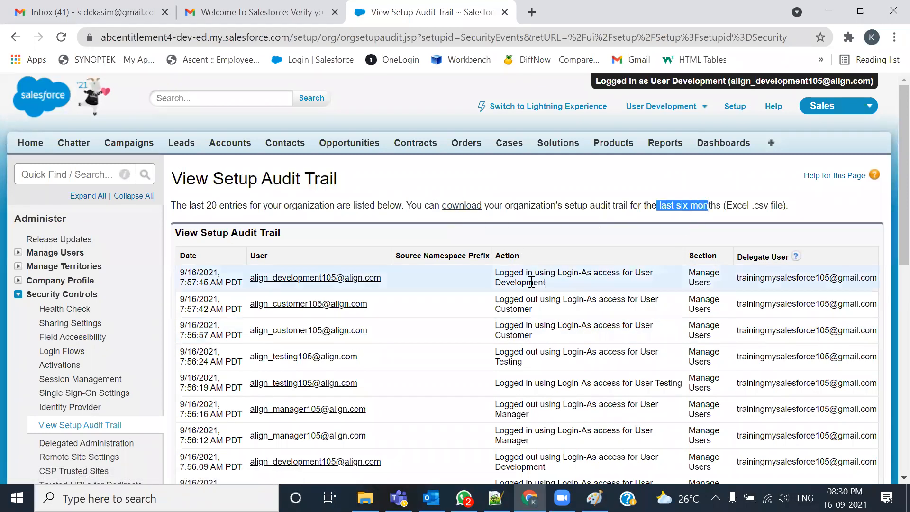
{"action": "left_click_drag", "start_coordinate": [789, 207], "coordinate": [690, 207]}
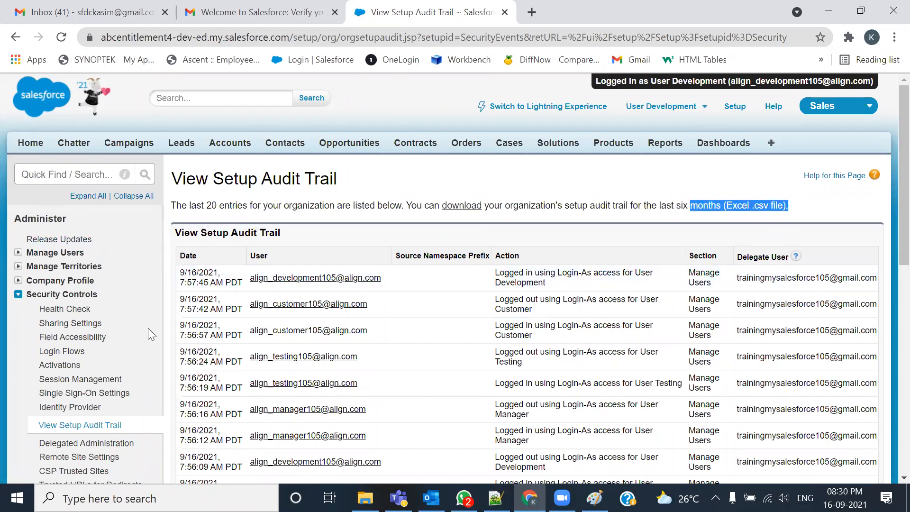
{"action": "left_click", "coordinate": [18, 294]}
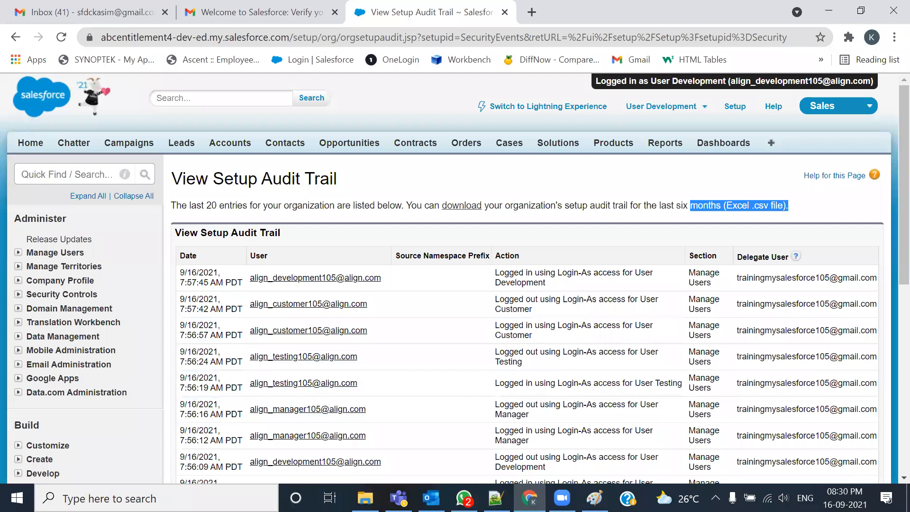
Switch to the Notepad++ notes and highlight the Login History heading and "Manage User" in its path
{"action": "key", "text": "alt+Tab"}
{"action": "left_click_drag", "start_coordinate": [63, 256], "coordinate": [142, 266]}
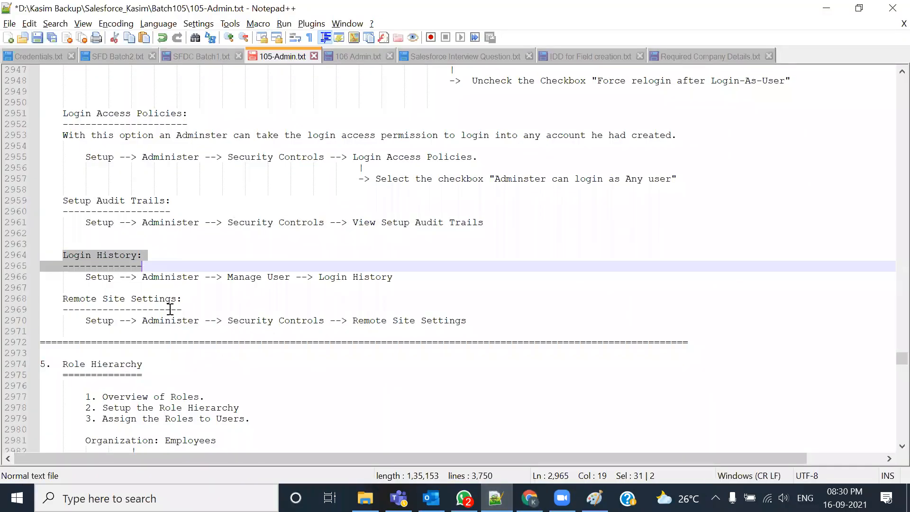
{"action": "left_click_drag", "start_coordinate": [225, 224], "coordinate": [325, 224]}
{"action": "left_click_drag", "start_coordinate": [229, 277], "coordinate": [289, 277]}
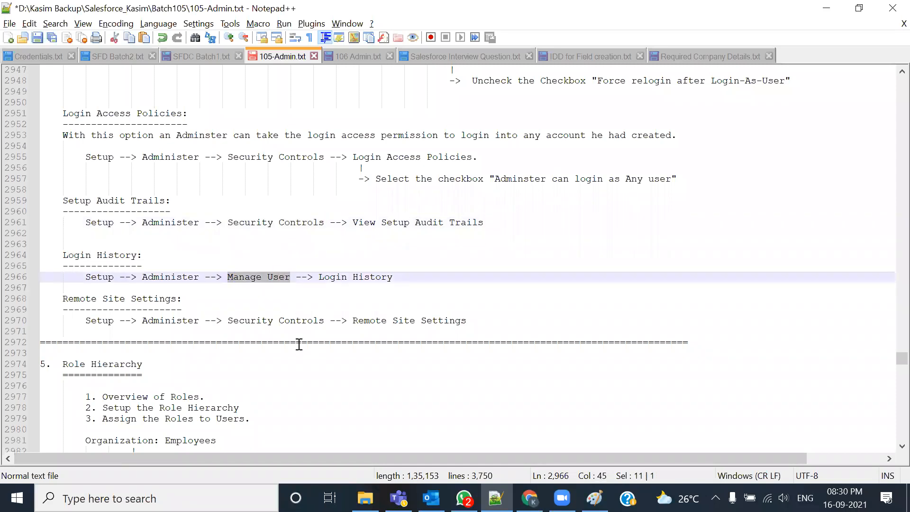
Switch back to Salesforce in Chrome and try to open Login History under Manage Users
{"action": "key", "text": "alt+Tab"}
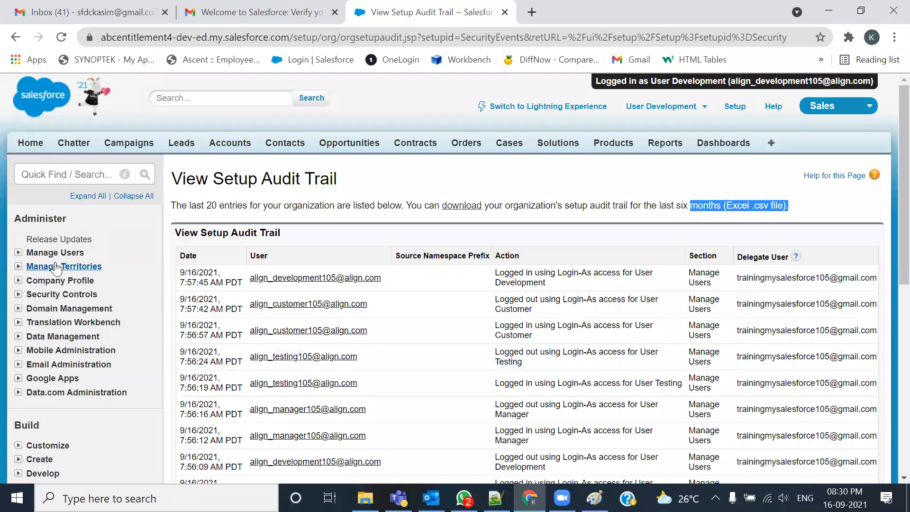
{"action": "left_click", "coordinate": [18, 253]}
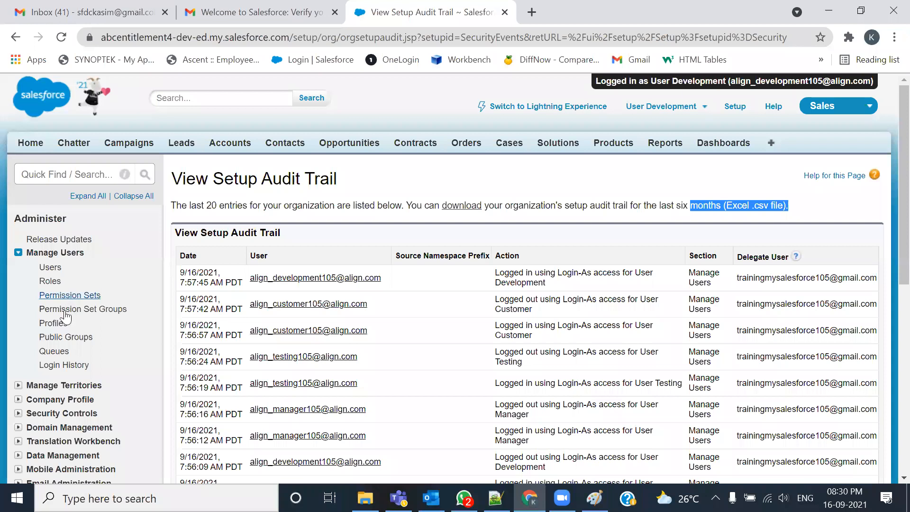
{"action": "left_click", "coordinate": [53, 366]}
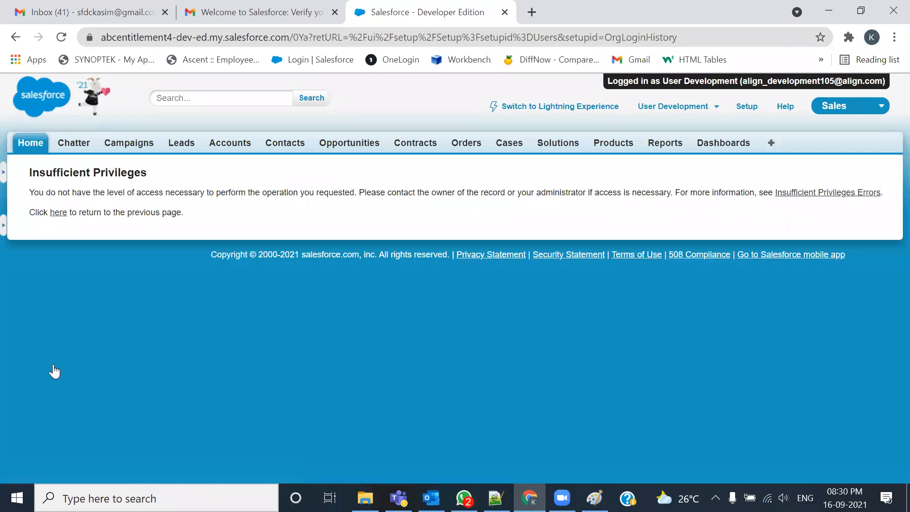
Log out of the development user's session and open Login History under Manage Users as the administrator
{"action": "left_click", "coordinate": [663, 108]}
{"action": "left_click", "coordinate": [612, 198]}
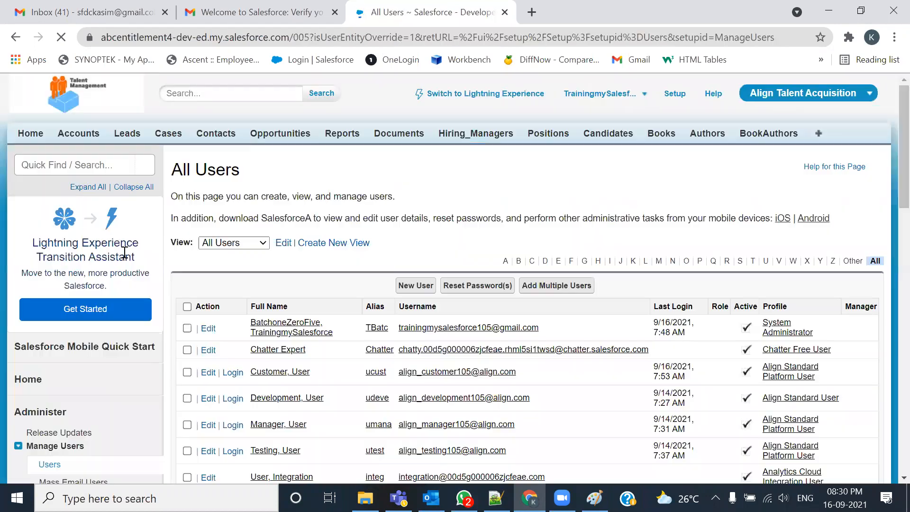
{"action": "scroll", "coordinate": [101, 336], "scroll_direction": "down", "scroll_amount": 3}
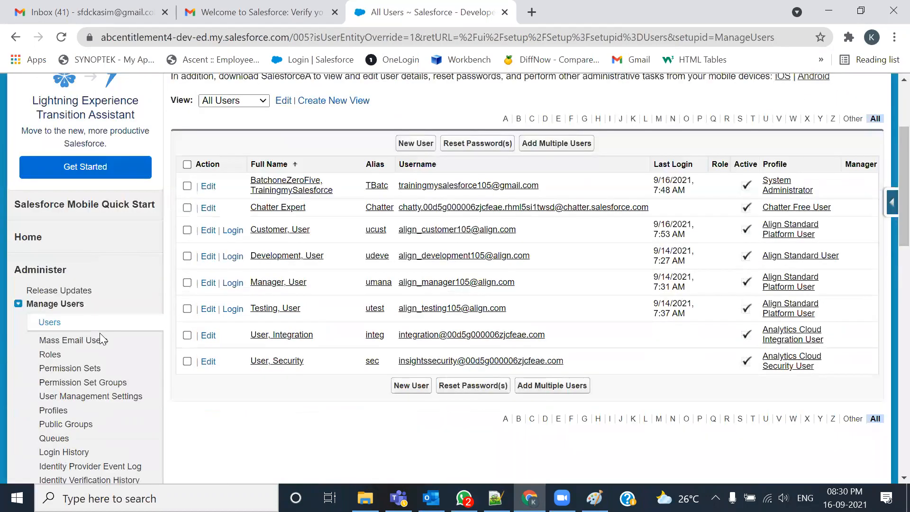
{"action": "scroll", "coordinate": [64, 268], "scroll_direction": "down", "scroll_amount": 1}
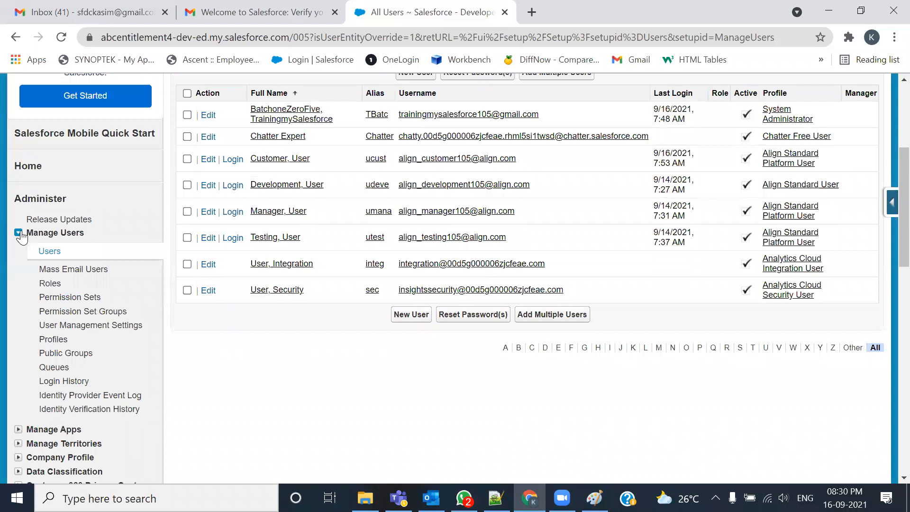
{"action": "left_click", "coordinate": [64, 383]}
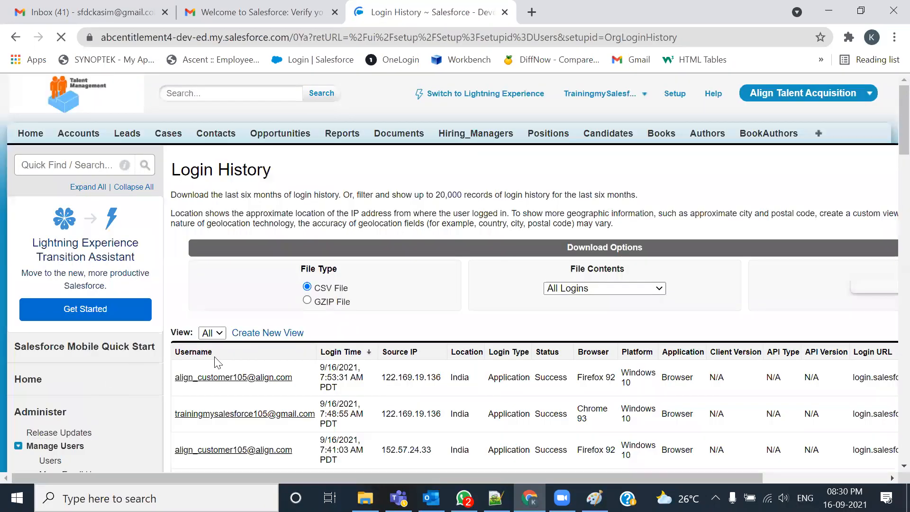
Review the login history records and download them as a CSV file containing All Logins
{"action": "scroll", "coordinate": [355, 351], "scroll_direction": "down", "scroll_amount": 1}
{"action": "scroll", "coordinate": [356, 351], "scroll_direction": "down", "scroll_amount": 3}
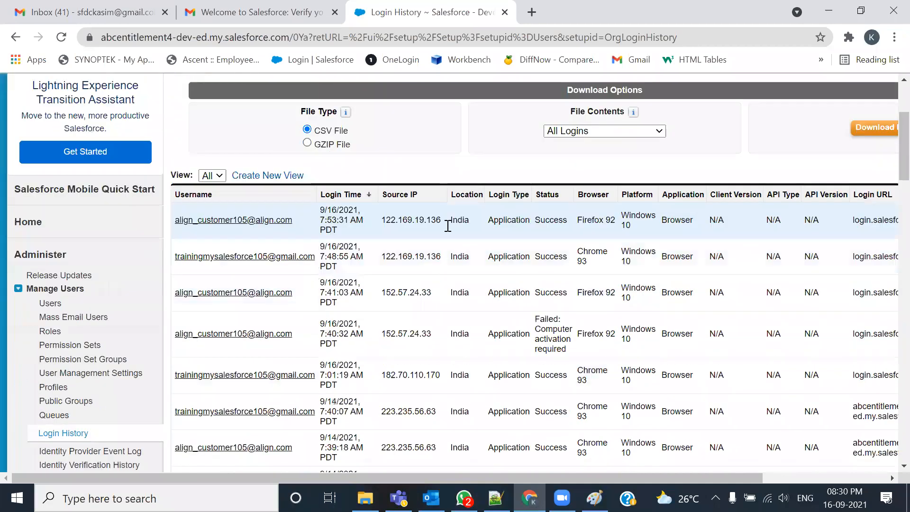
{"action": "scroll", "coordinate": [532, 192], "scroll_direction": "up", "scroll_amount": 1}
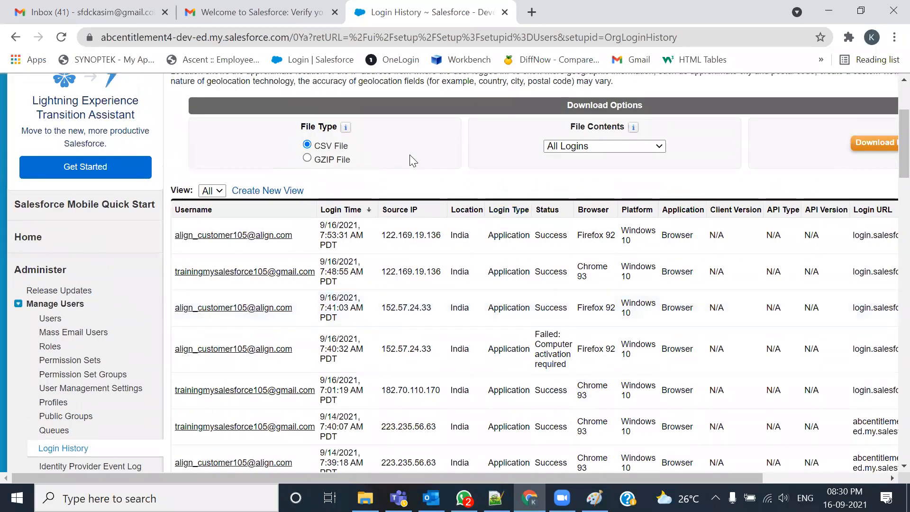
{"action": "scroll", "coordinate": [385, 175], "scroll_direction": "up", "scroll_amount": 1}
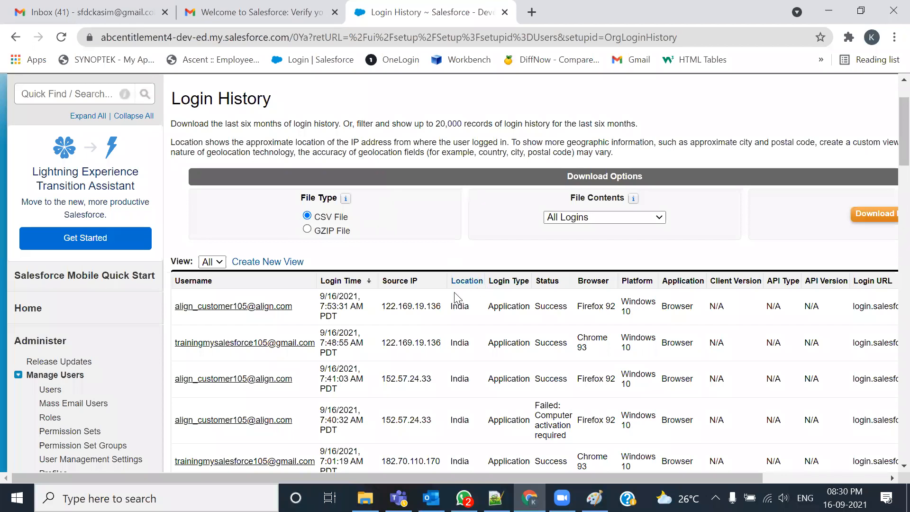
{"action": "left_click", "coordinate": [856, 217]}
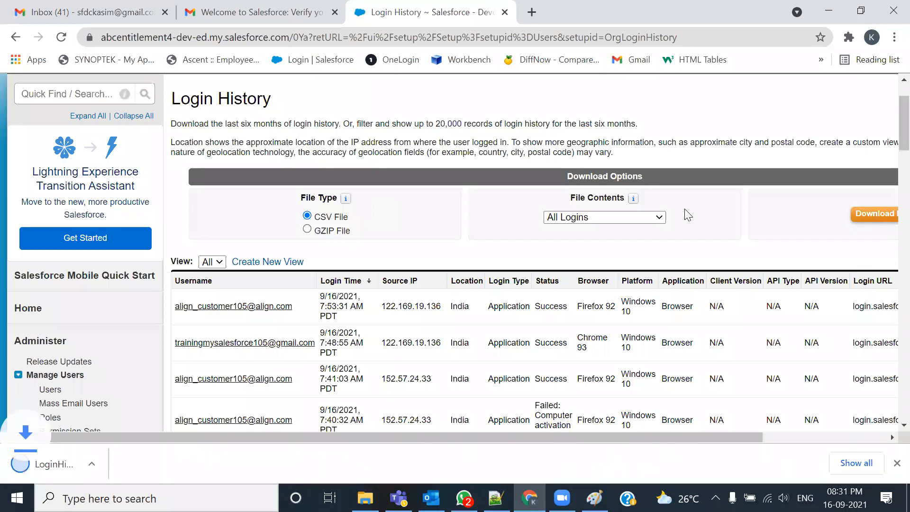
Set the file type to GZIP File, keep All Logins as the file contents, and download the login history
{"action": "left_click", "coordinate": [308, 229]}
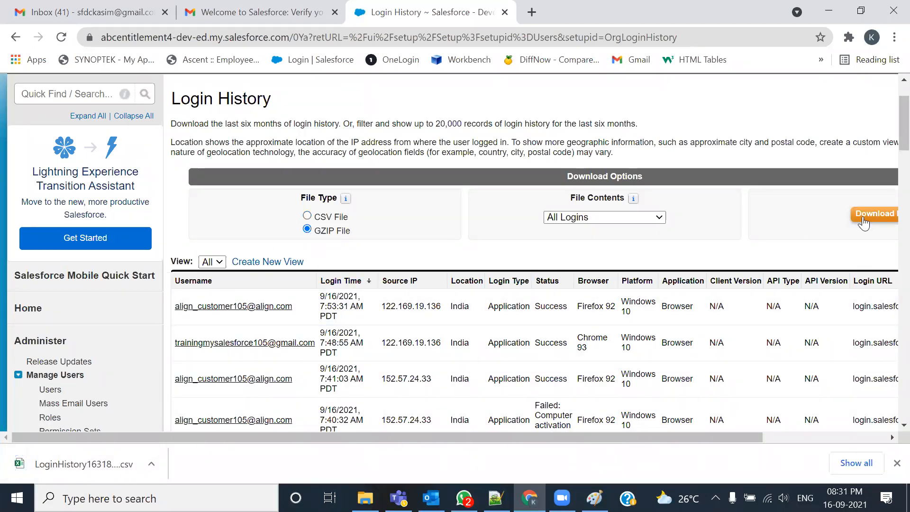
{"action": "left_click", "coordinate": [645, 218]}
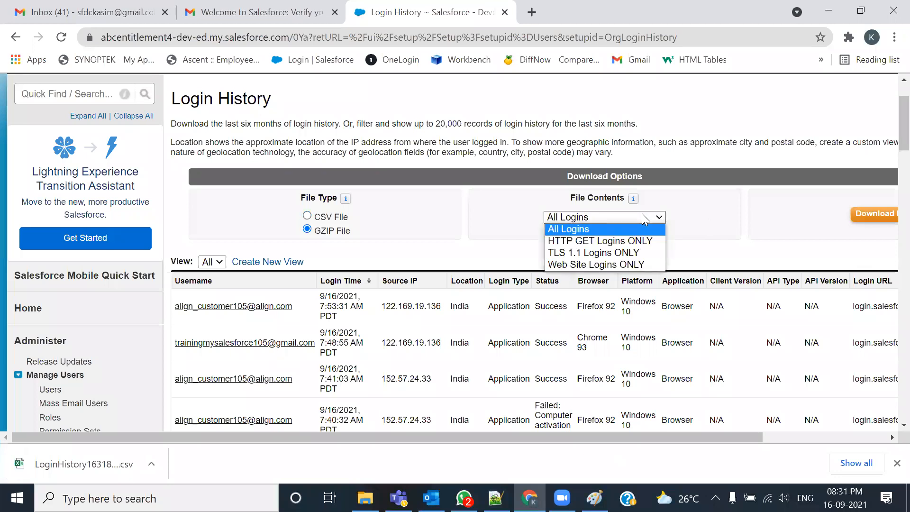
{"action": "left_click", "coordinate": [645, 219]}
{"action": "left_click", "coordinate": [874, 214]}
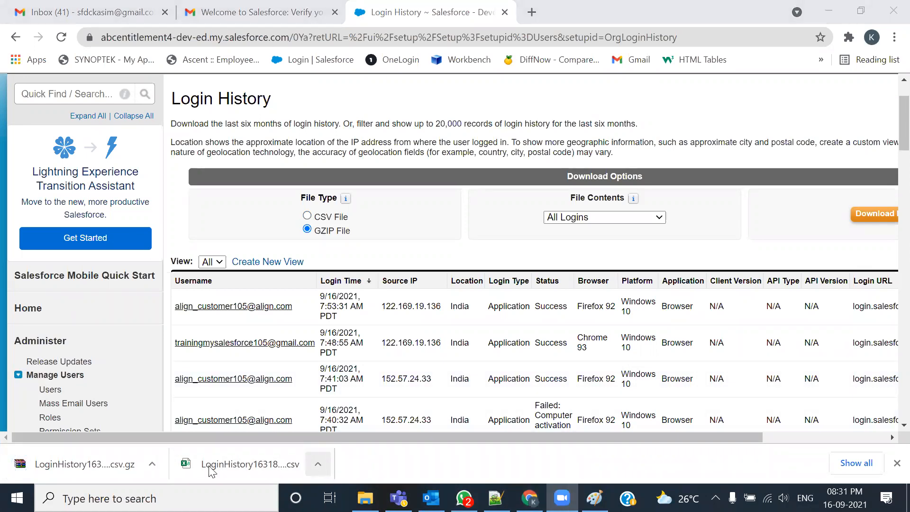
Open the downloaded GZIP archive in WinRAR, close it, and show the archive in its Downloads folder
{"action": "left_click", "coordinate": [128, 471]}
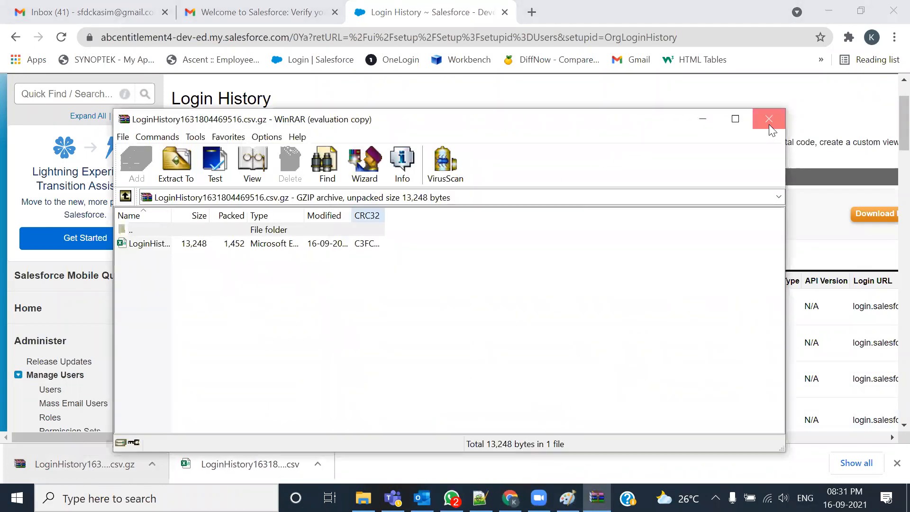
{"action": "left_click", "coordinate": [769, 119]}
{"action": "left_click", "coordinate": [152, 464]}
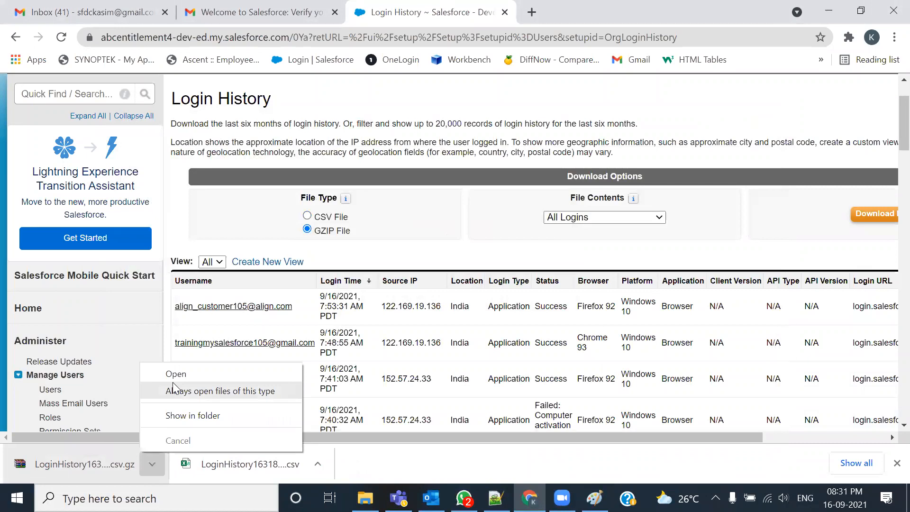
{"action": "left_click", "coordinate": [173, 415]}
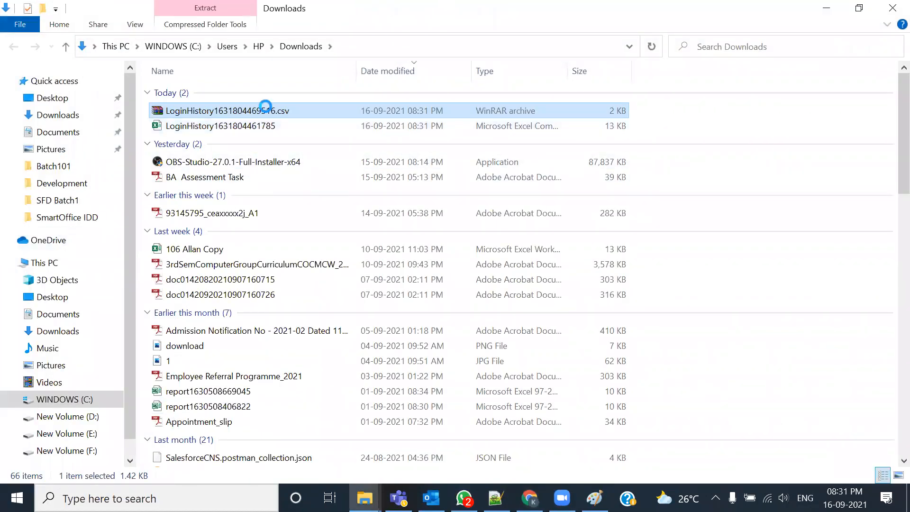
{"action": "right_click", "coordinate": [265, 106]}
{"action": "left_click", "coordinate": [213, 131]}
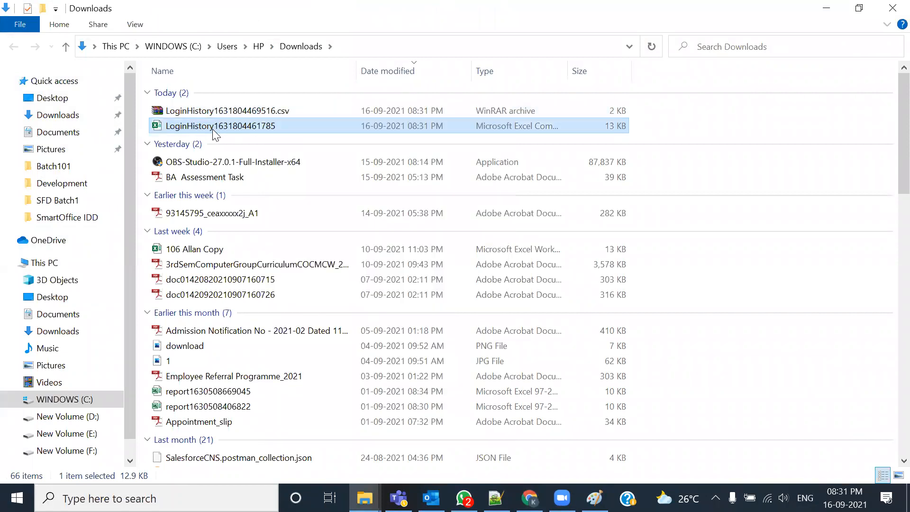
{"action": "key", "text": "Delete"}
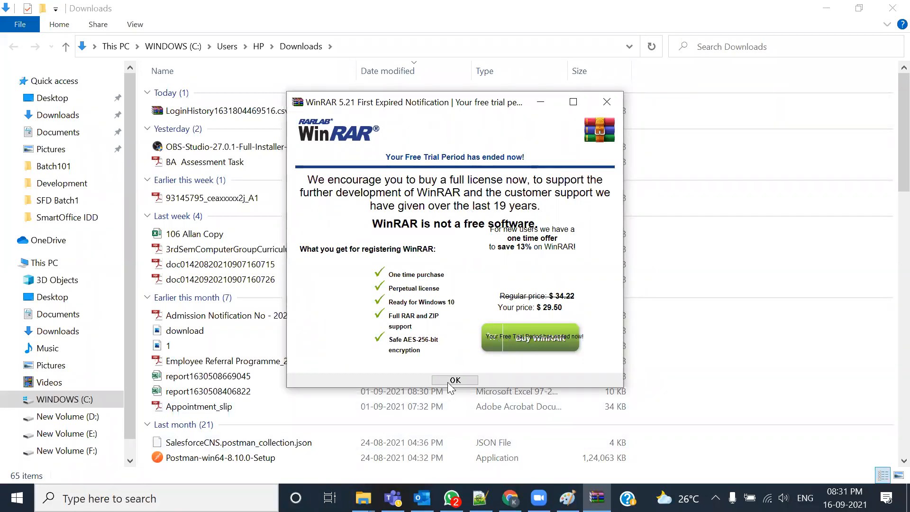
Extract the LoginHistory1631804469516.csv archive directly into the Downloads folder
{"action": "left_click", "coordinate": [211, 111]}
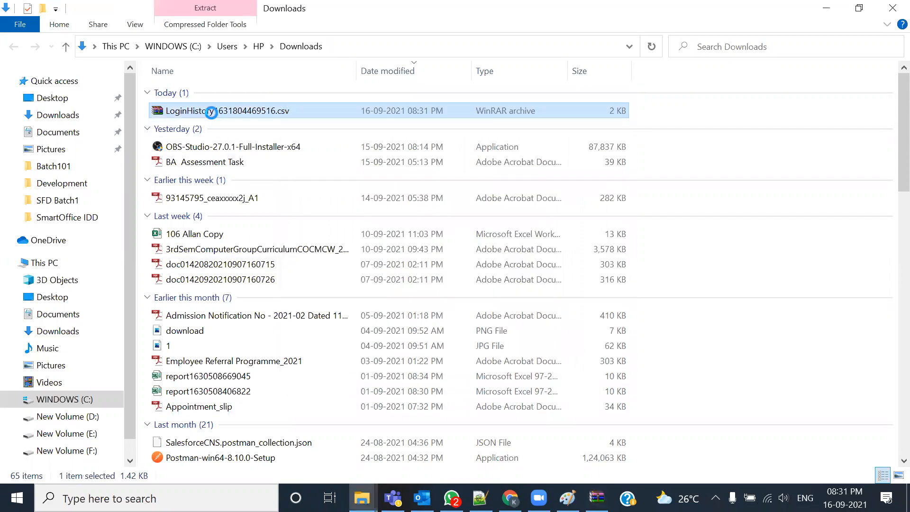
{"action": "right_click", "coordinate": [211, 112]}
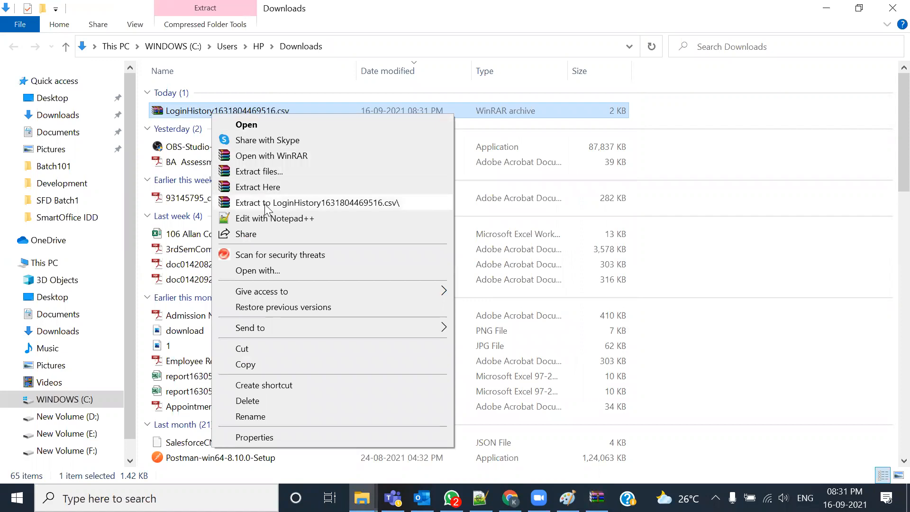
{"action": "left_click", "coordinate": [274, 186]}
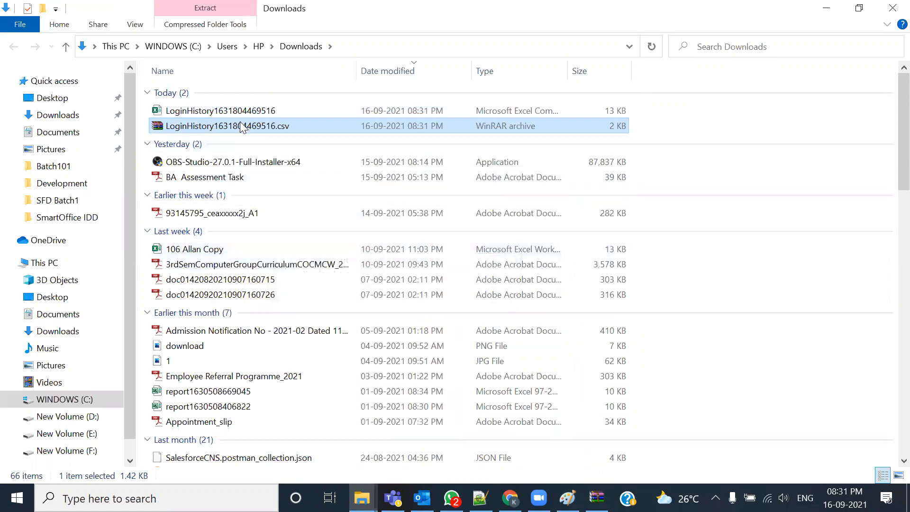
{"action": "double_click", "coordinate": [250, 113]}
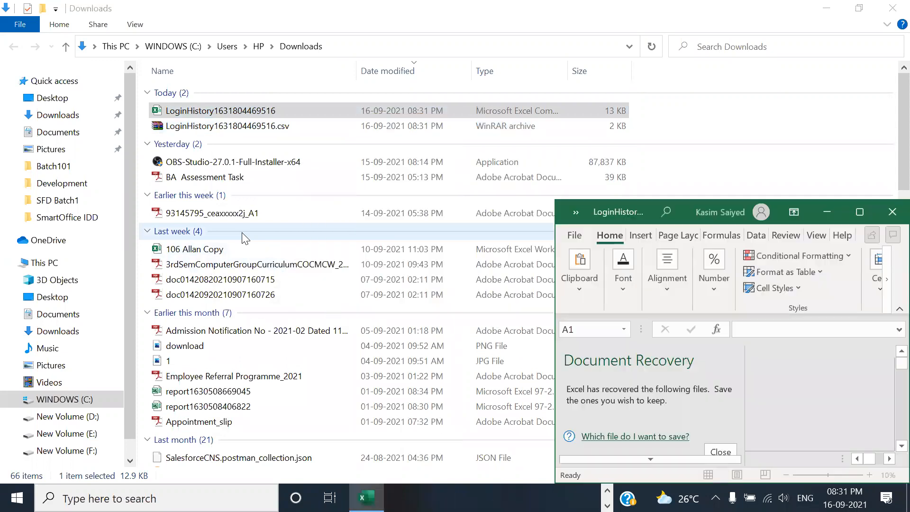
{"action": "left_click", "coordinate": [859, 212]}
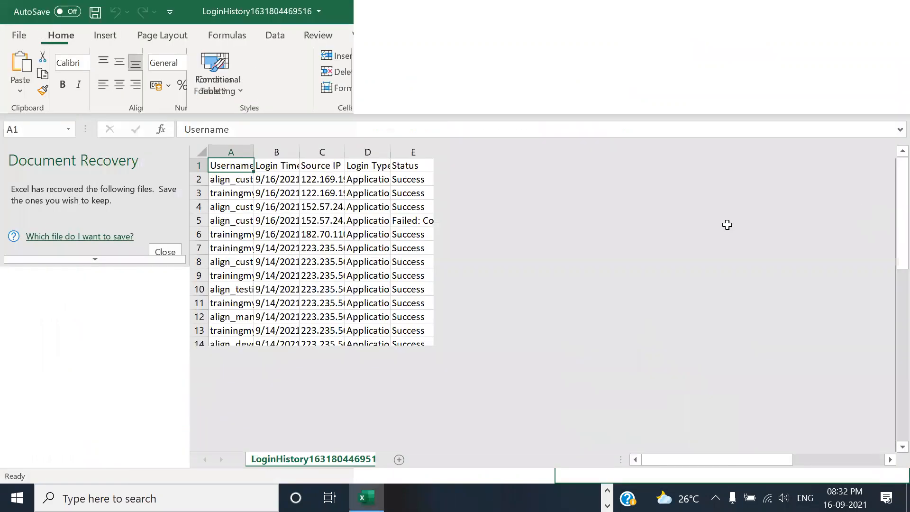
{"action": "left_click", "coordinate": [160, 453]}
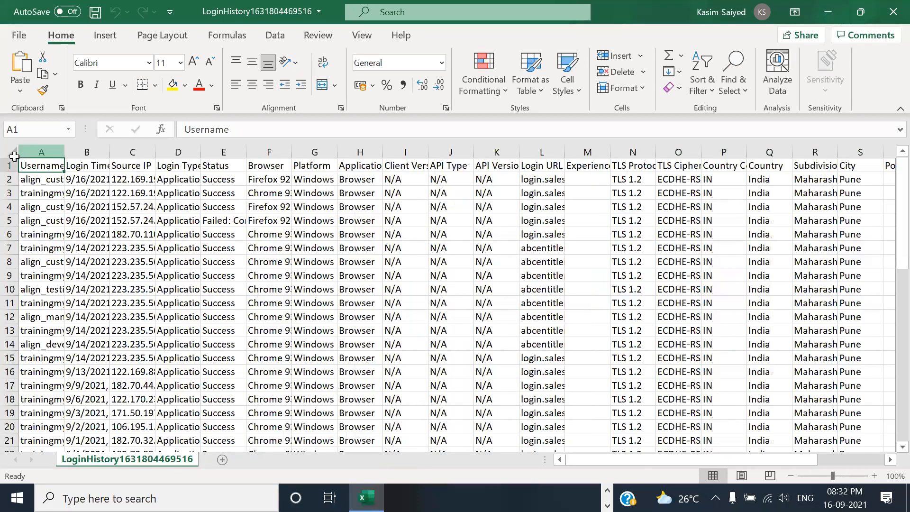
Select the whole login history sheet and apply AutoFit Column Width through a command search for "Form"
{"action": "left_click", "coordinate": [11, 152]}
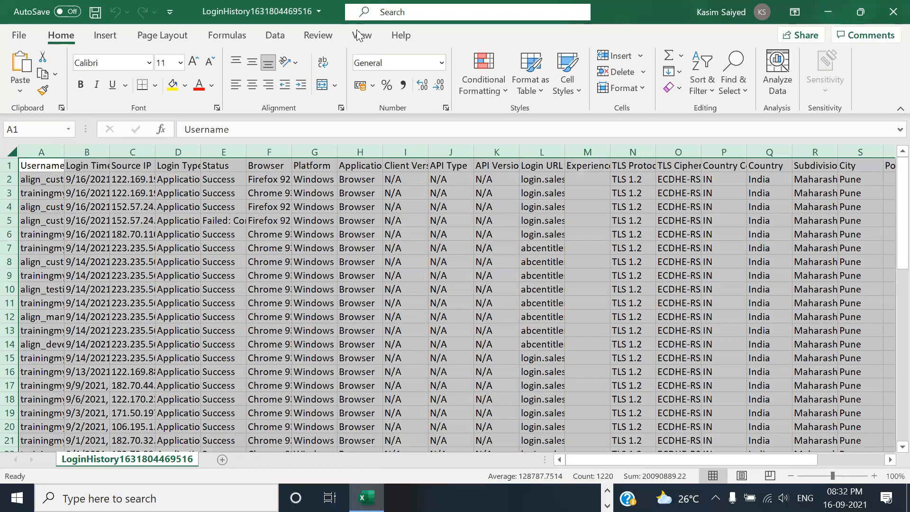
{"action": "left_click", "coordinate": [410, 14]}
{"action": "left_click", "coordinate": [376, 86]}
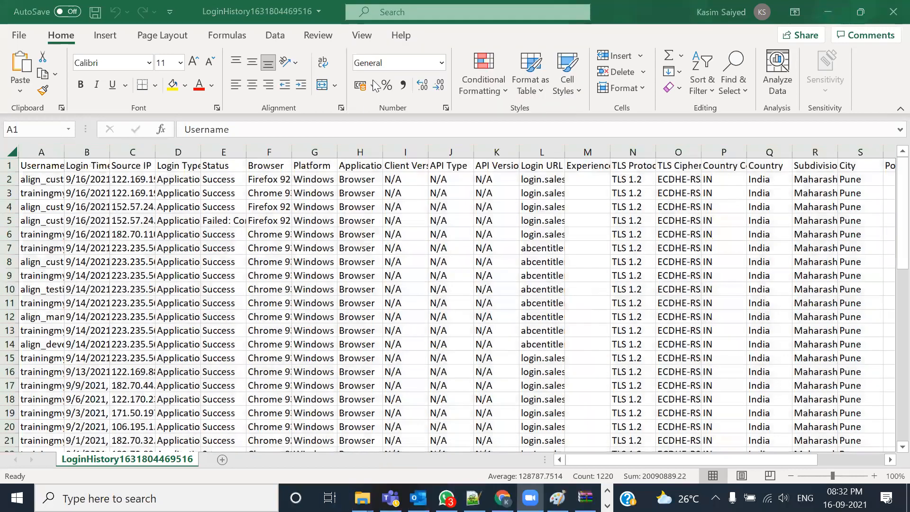
{"action": "left_click", "coordinate": [13, 152]}
{"action": "left_click", "coordinate": [409, 12]}
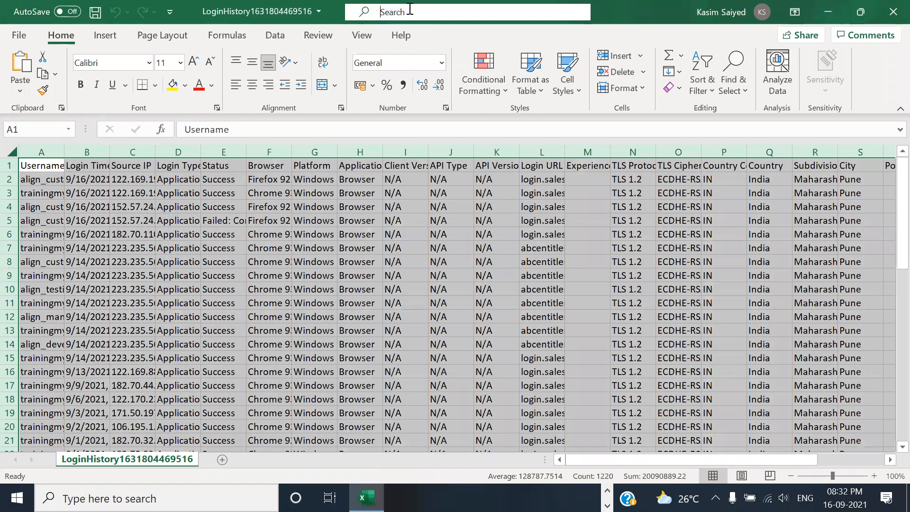
{"action": "type", "text": "Form"}
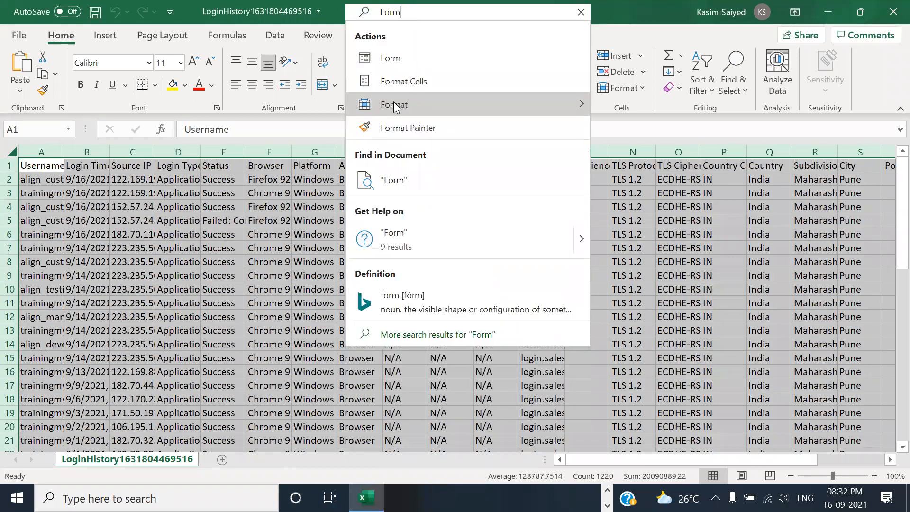
{"action": "mouse_move", "coordinate": [455, 104]}
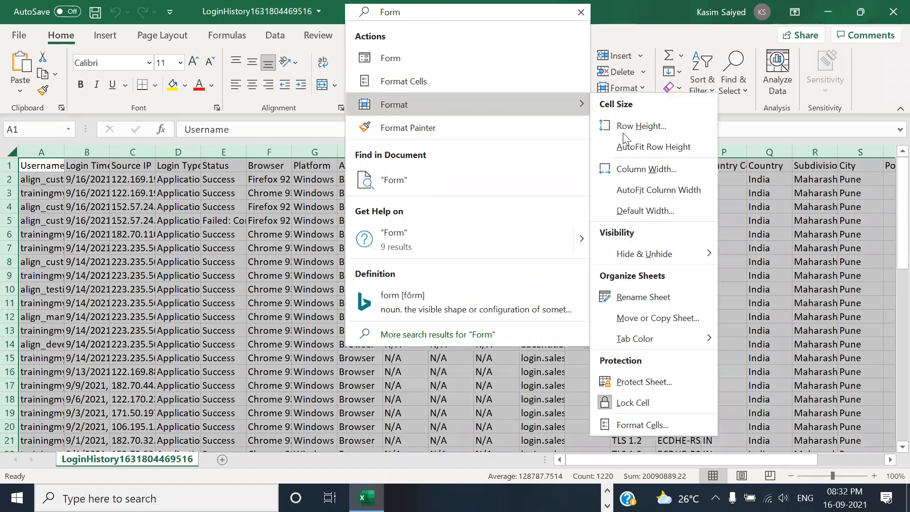
{"action": "left_click", "coordinate": [630, 194]}
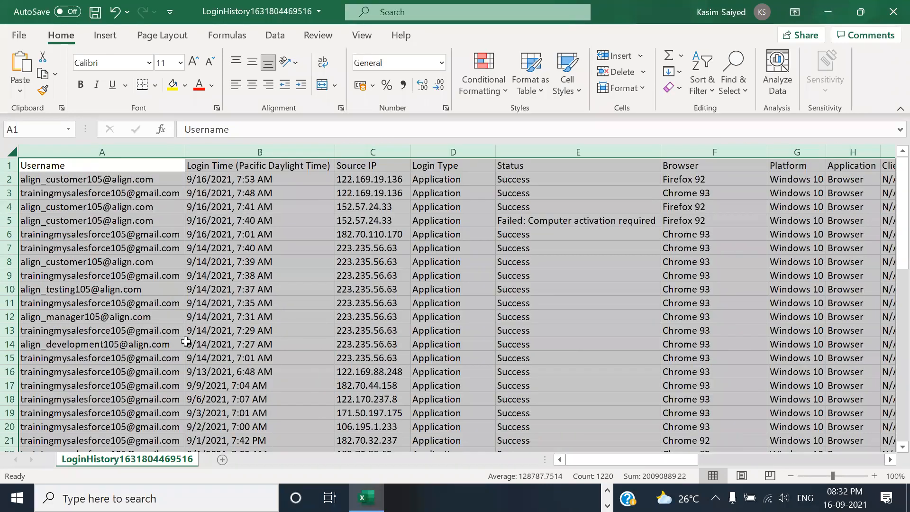
Fill header row 1 with yellow and apply All Borders to the whole sheet
{"action": "left_click", "coordinate": [10, 166]}
{"action": "left_click", "coordinate": [173, 85]}
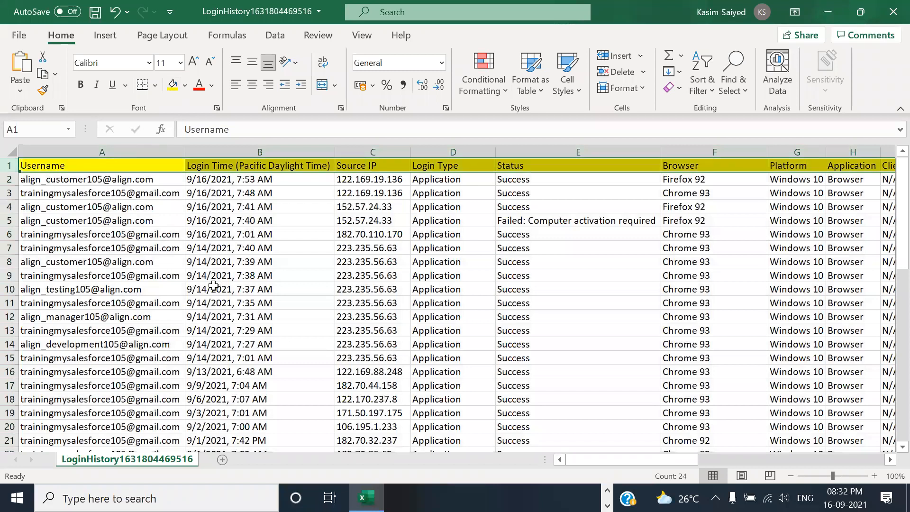
{"action": "left_click", "coordinate": [12, 151]}
{"action": "left_click", "coordinate": [154, 85]}
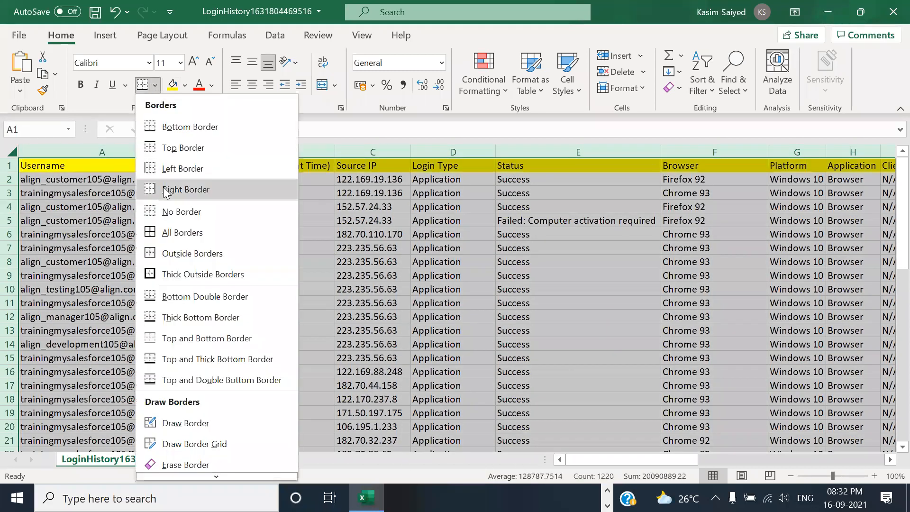
{"action": "left_click", "coordinate": [163, 232]}
{"action": "left_click", "coordinate": [272, 222]}
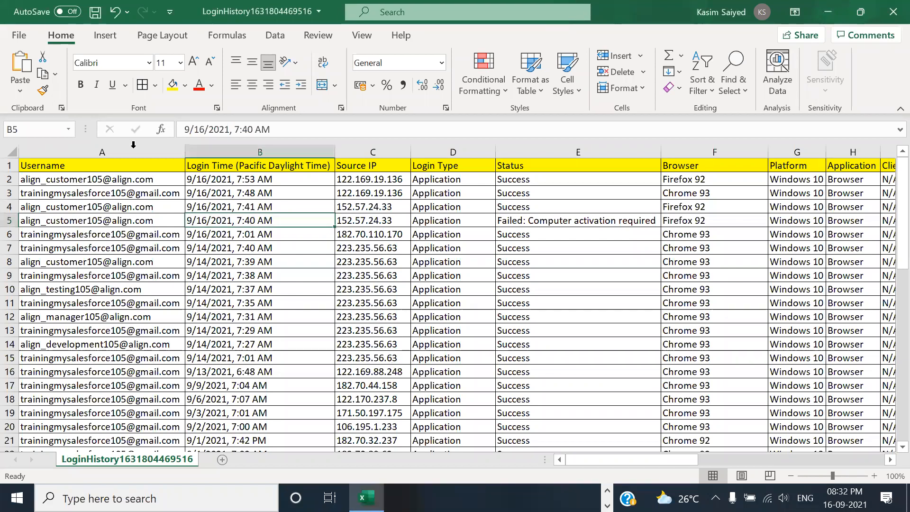
Review the Username, Login Time, Source IP, Login Type, Status and Browser entries in row 2, plus the Status in row 5
{"action": "left_click", "coordinate": [109, 183]}
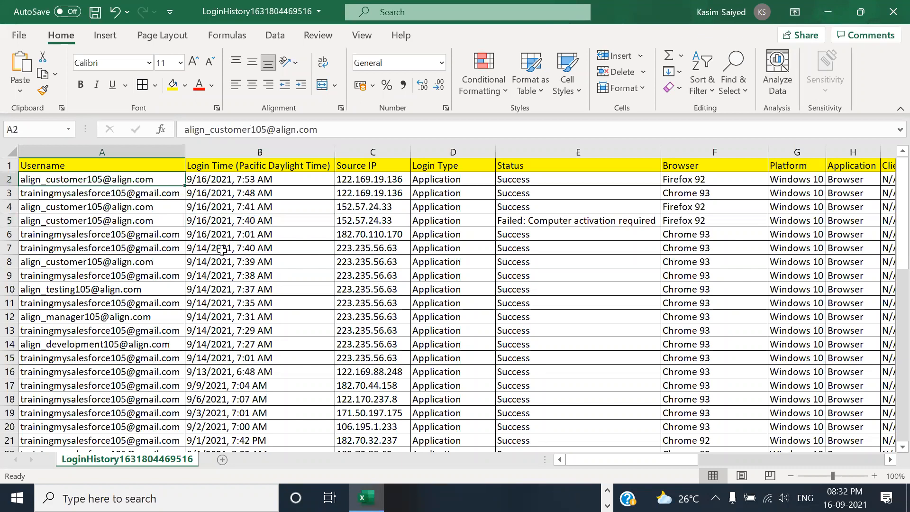
{"action": "left_click", "coordinate": [229, 180]}
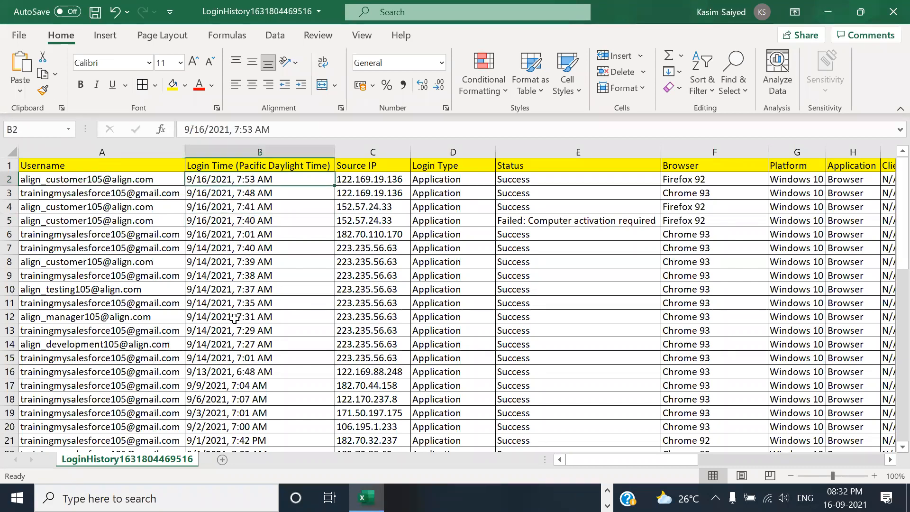
{"action": "left_click", "coordinate": [368, 180]}
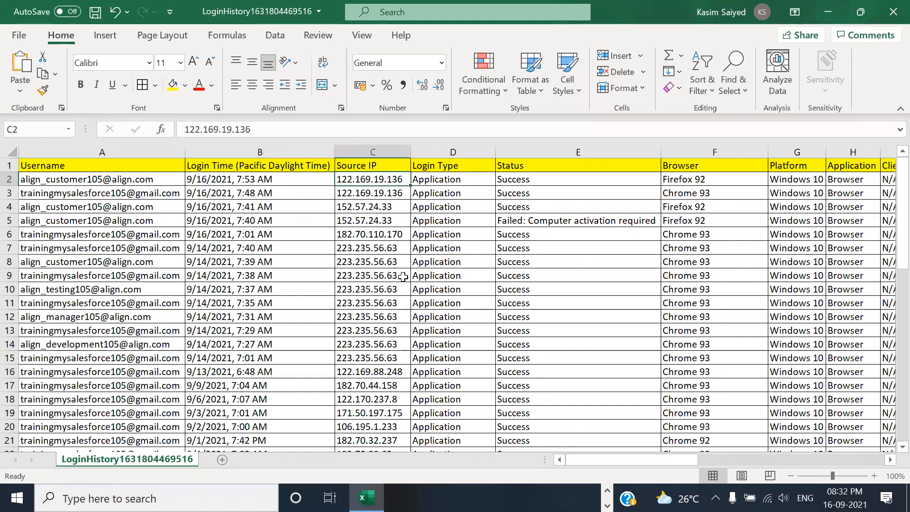
{"action": "left_click", "coordinate": [449, 178]}
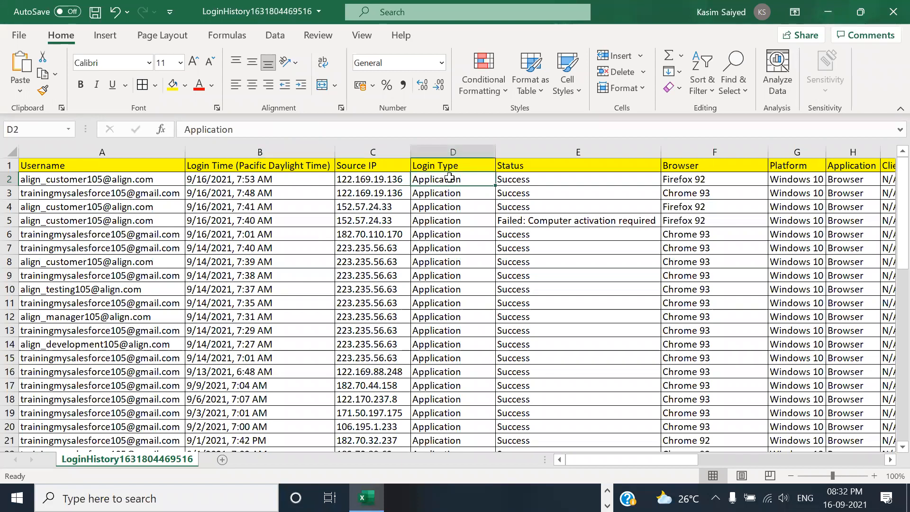
{"action": "left_click", "coordinate": [525, 181]}
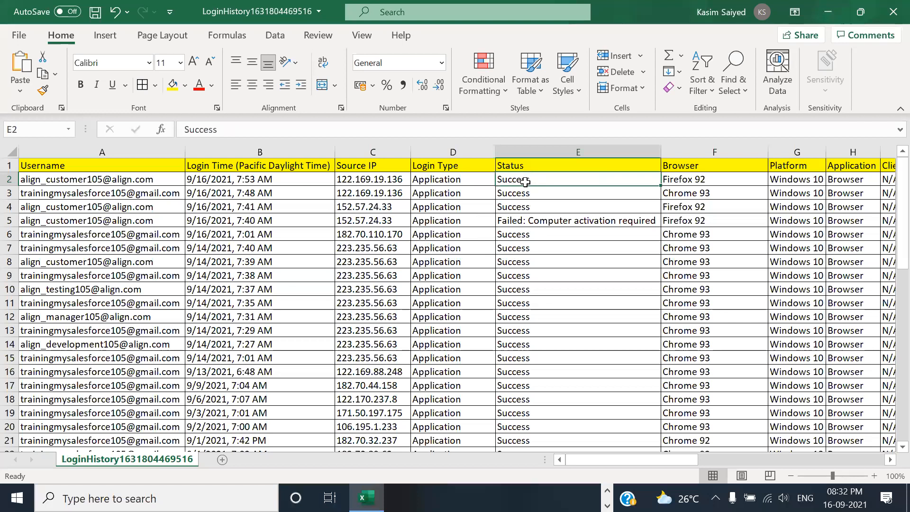
{"action": "left_click", "coordinate": [526, 220]}
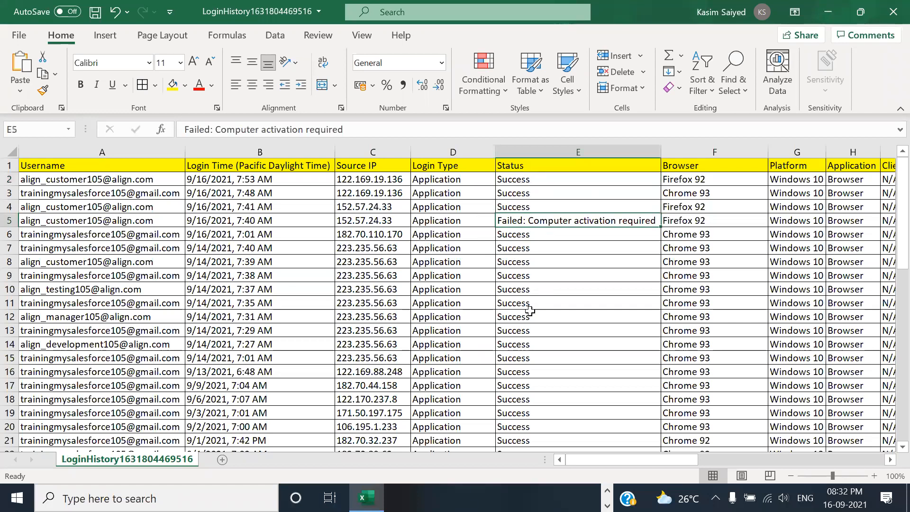
{"action": "left_click", "coordinate": [541, 183]}
{"action": "left_click", "coordinate": [692, 183]}
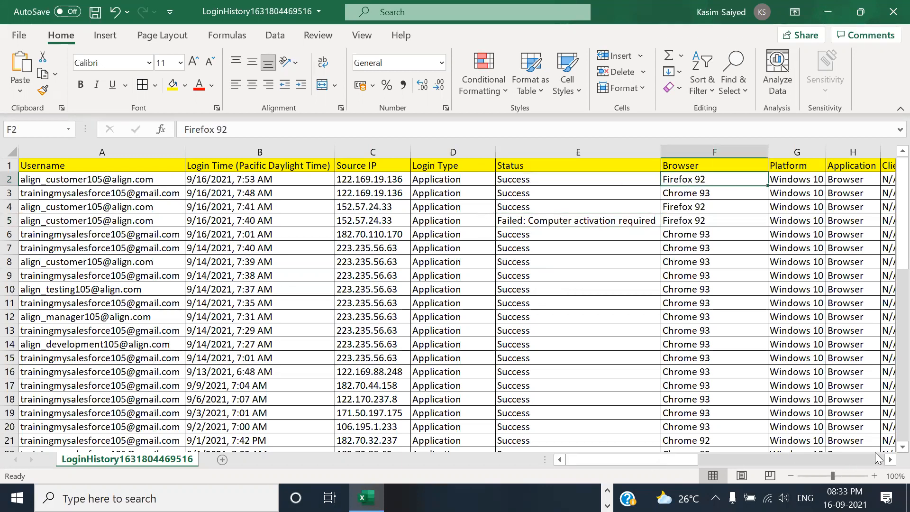
Examine the Platform column and compare the Login URL entries in the first rows of the login history
{"action": "left_click", "coordinate": [889, 460]}
{"action": "left_click", "coordinate": [889, 461]}
{"action": "left_click", "coordinate": [889, 461]}
{"action": "left_click", "coordinate": [889, 461]}
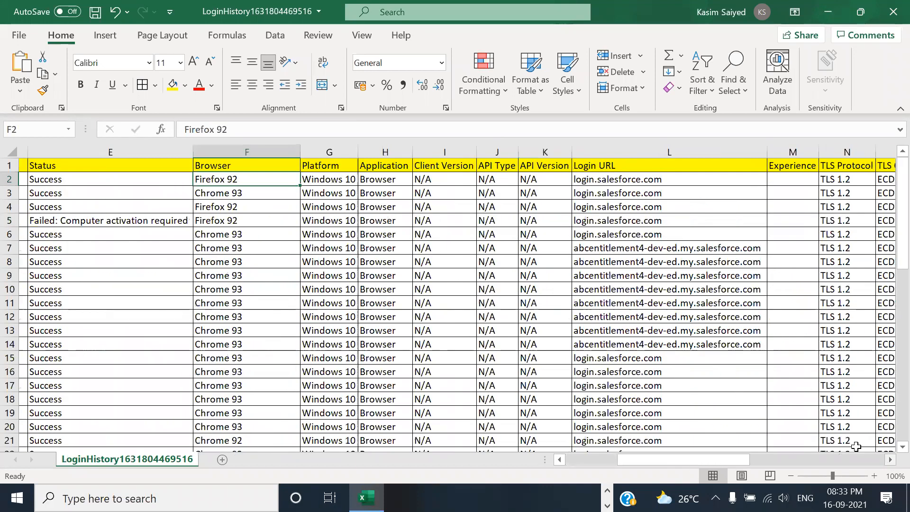
{"action": "left_click", "coordinate": [332, 181]}
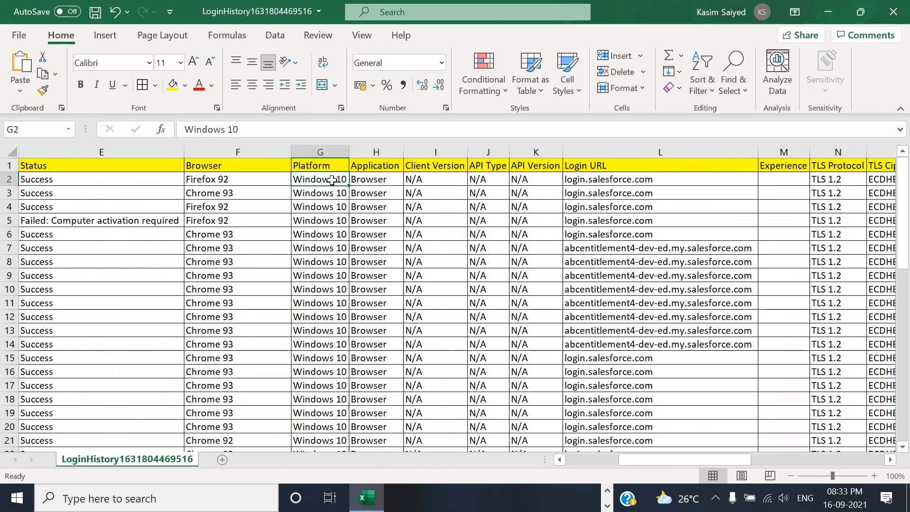
{"action": "left_click", "coordinate": [607, 176]}
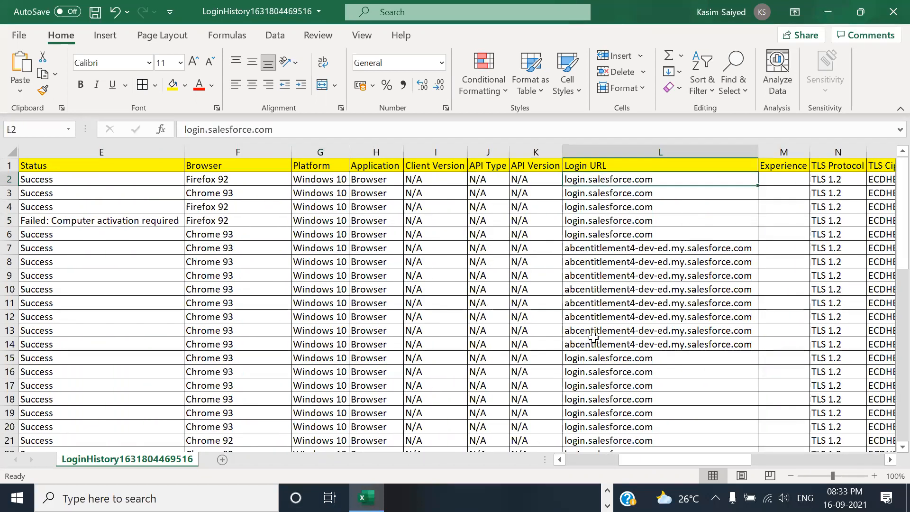
{"action": "left_click", "coordinate": [662, 254]}
{"action": "left_click", "coordinate": [628, 190]}
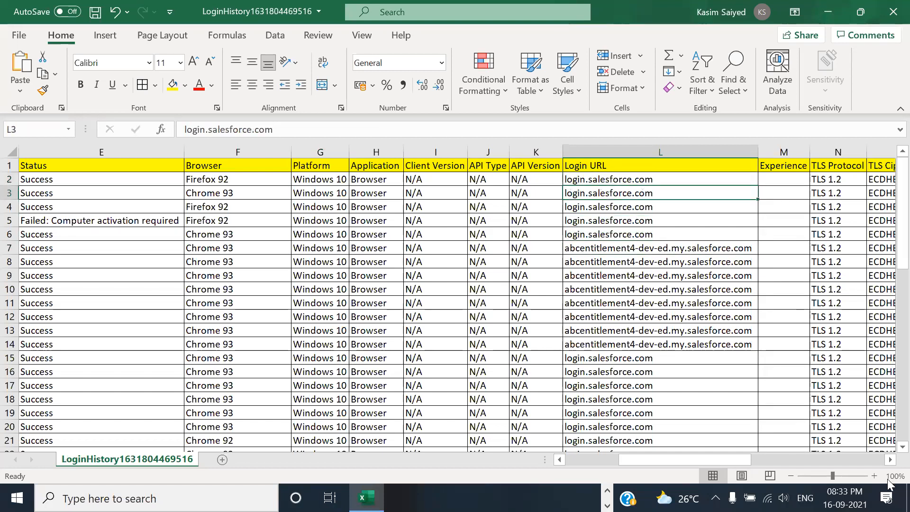
Examine the location columns of the login records, from Country Code, Country and Subdivision through City, PostalCode, Latitude and Longitude
{"action": "left_click", "coordinate": [890, 460]}
{"action": "left_click", "coordinate": [890, 459]}
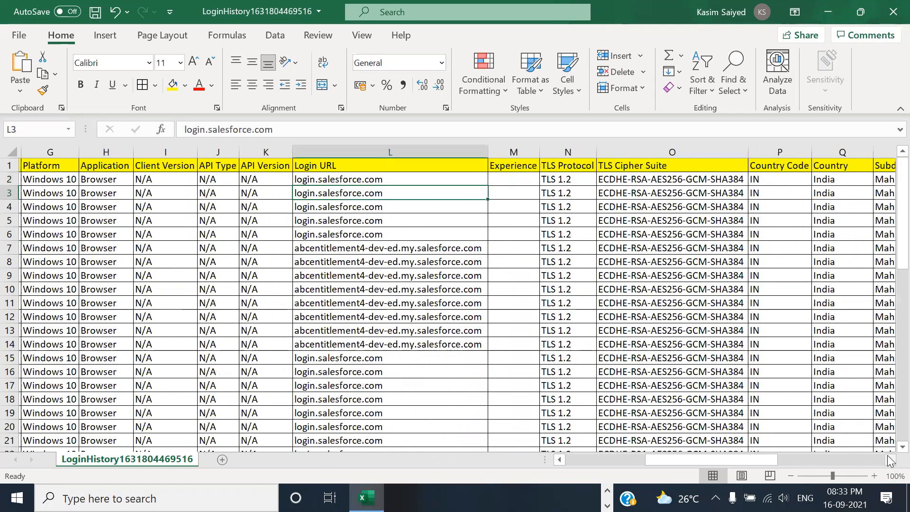
{"action": "left_click", "coordinate": [890, 459]}
{"action": "scroll", "coordinate": [597, 196], "scroll_direction": "right", "scroll_amount": 2}
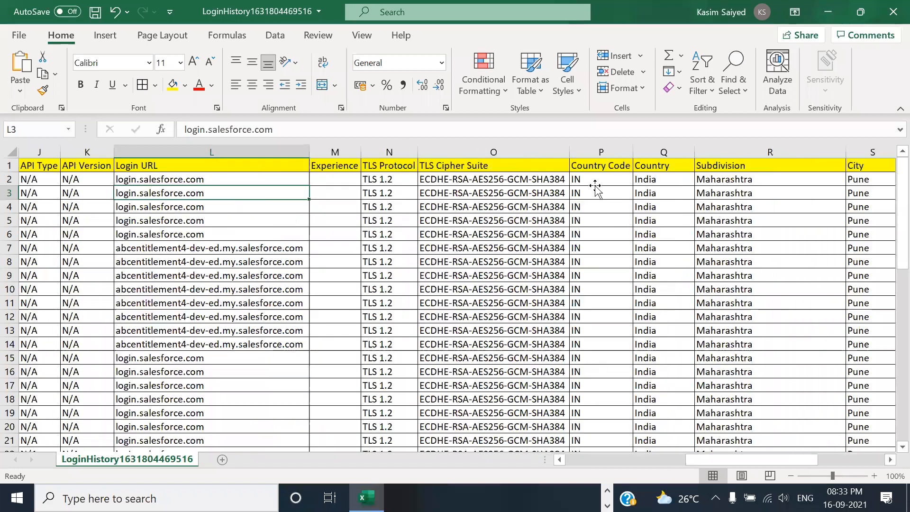
{"action": "left_click", "coordinate": [596, 188]}
{"action": "left_click", "coordinate": [666, 194]}
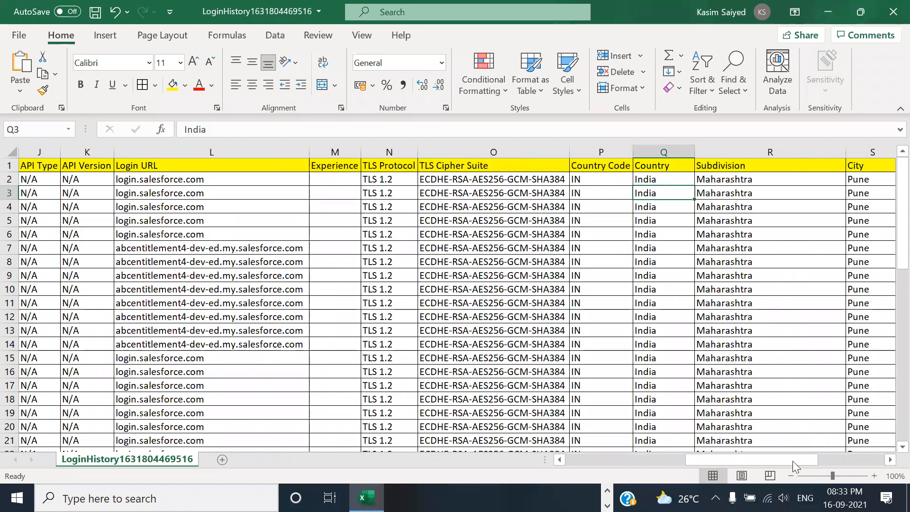
{"action": "left_click", "coordinate": [890, 460]}
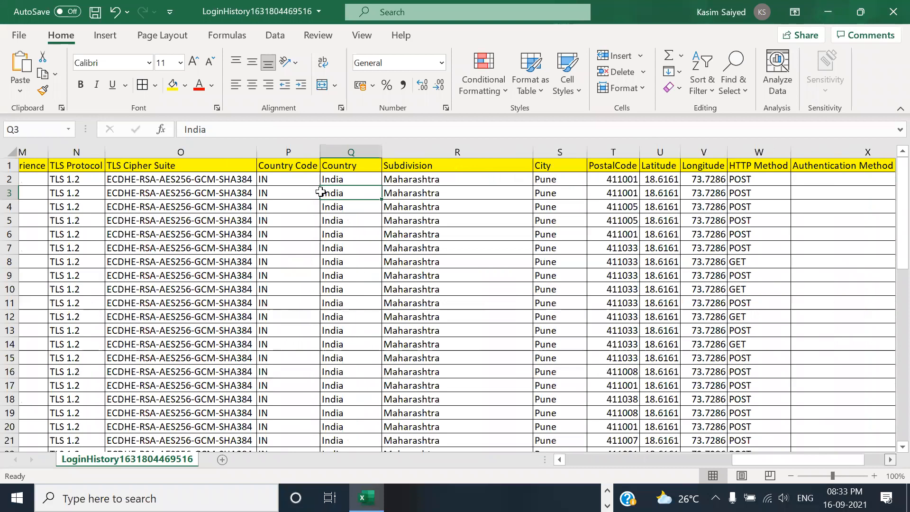
{"action": "scroll", "coordinate": [320, 192], "scroll_direction": "right", "scroll_amount": 2}
{"action": "left_click", "coordinate": [325, 194]}
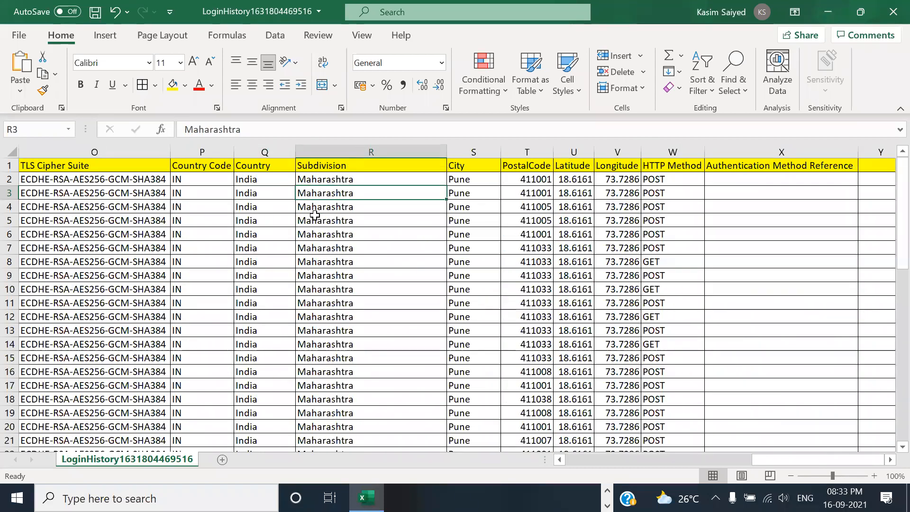
{"action": "left_click_drag", "start_coordinate": [473, 180], "coordinate": [474, 276]}
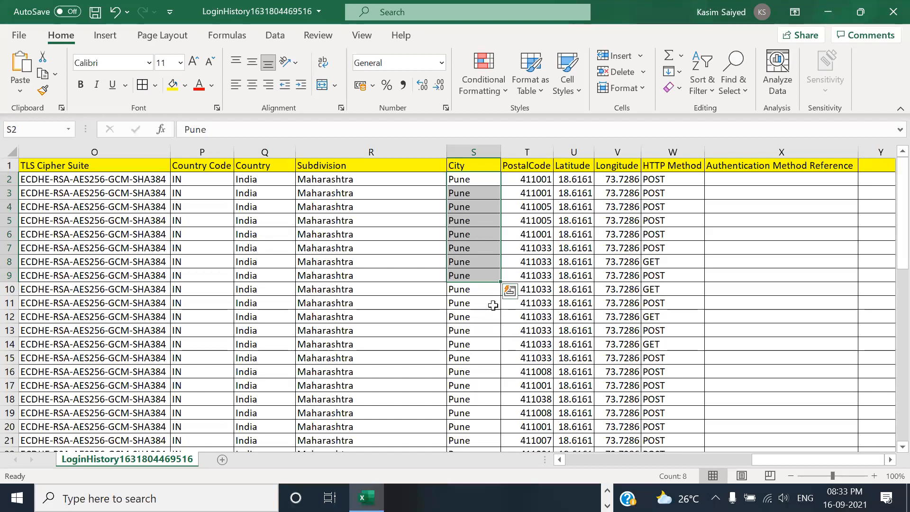
{"action": "left_click_drag", "start_coordinate": [533, 179], "coordinate": [536, 234]}
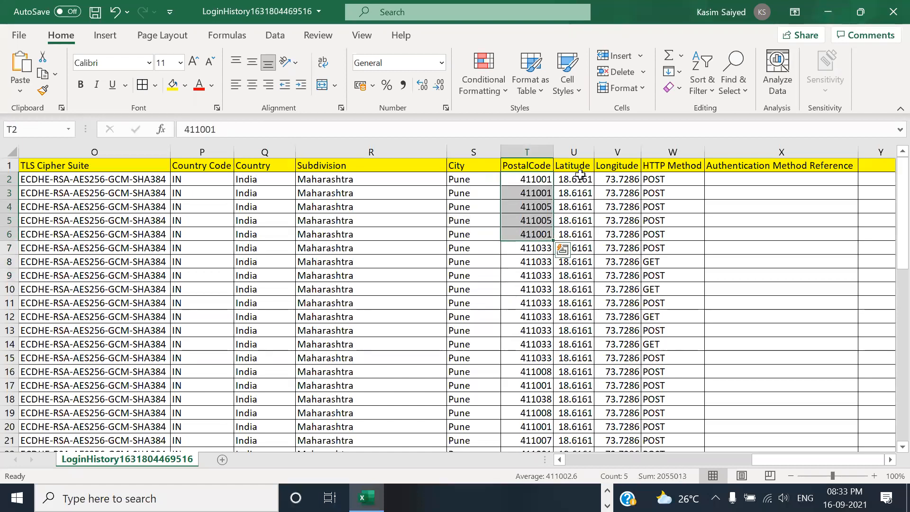
{"action": "left_click_drag", "start_coordinate": [580, 175], "coordinate": [576, 261]}
{"action": "left_click_drag", "start_coordinate": [621, 179], "coordinate": [617, 262]}
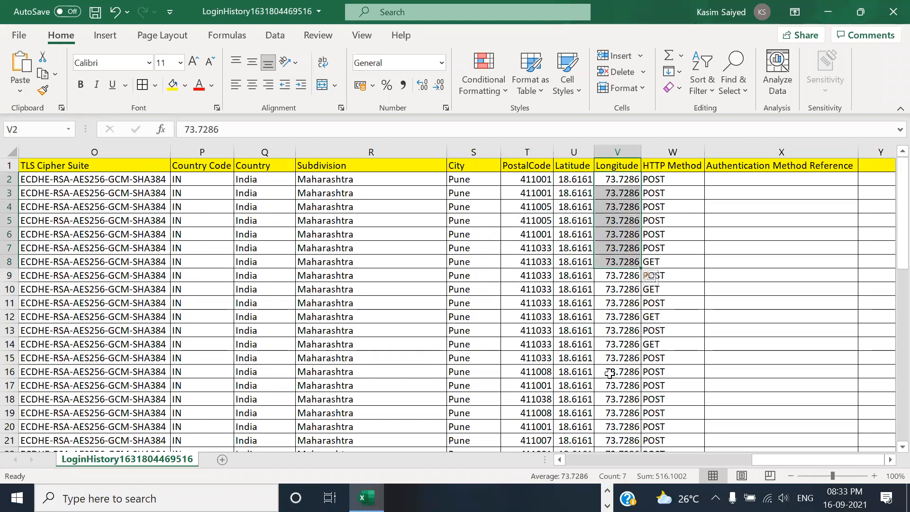
Scan down the City column for logins made outside Pune and check the Subdivision entry in row 24
{"action": "left_click_drag", "start_coordinate": [485, 180], "coordinate": [492, 345]}
{"action": "scroll", "coordinate": [479, 238], "scroll_direction": "down", "scroll_amount": 3}
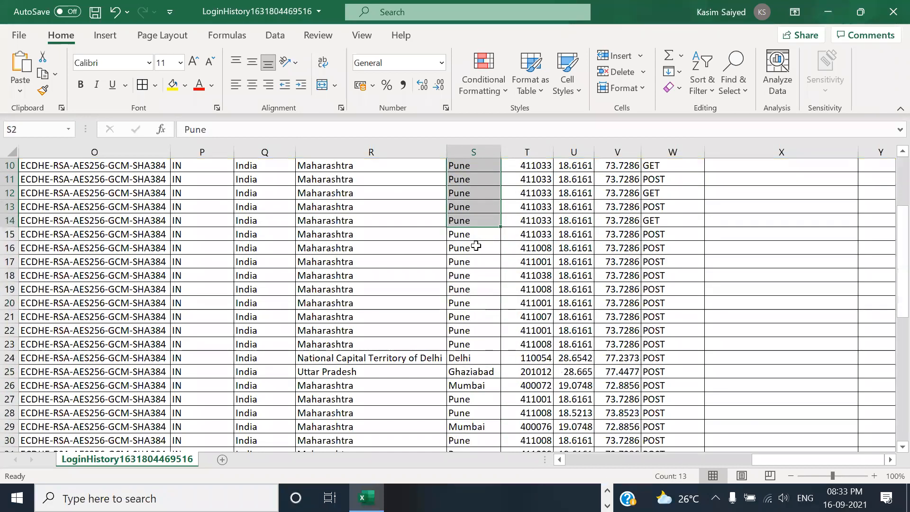
{"action": "scroll", "coordinate": [476, 246], "scroll_direction": "down", "scroll_amount": 1}
{"action": "scroll", "coordinate": [476, 246], "scroll_direction": "down", "scroll_amount": 1}
{"action": "left_click_drag", "start_coordinate": [460, 275], "coordinate": [473, 317]}
{"action": "left_click", "coordinate": [473, 304]}
{"action": "left_click", "coordinate": [475, 264]}
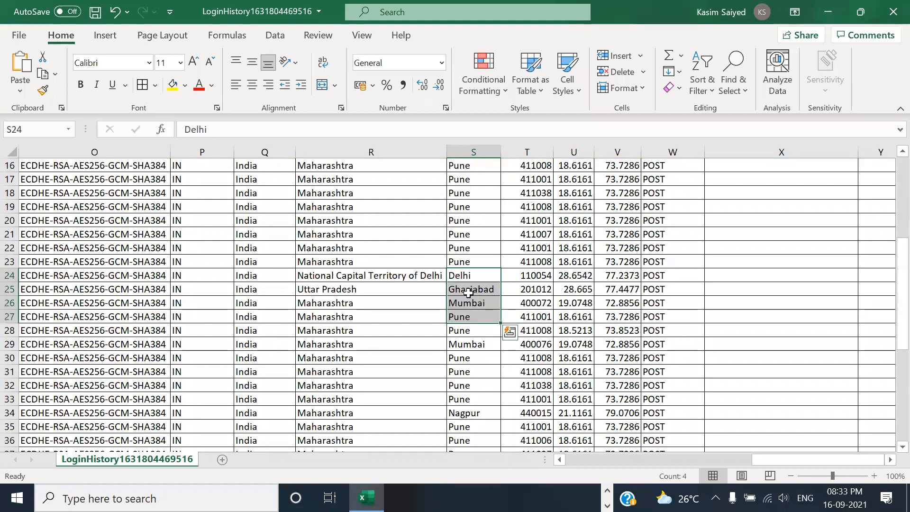
{"action": "left_click", "coordinate": [433, 276]}
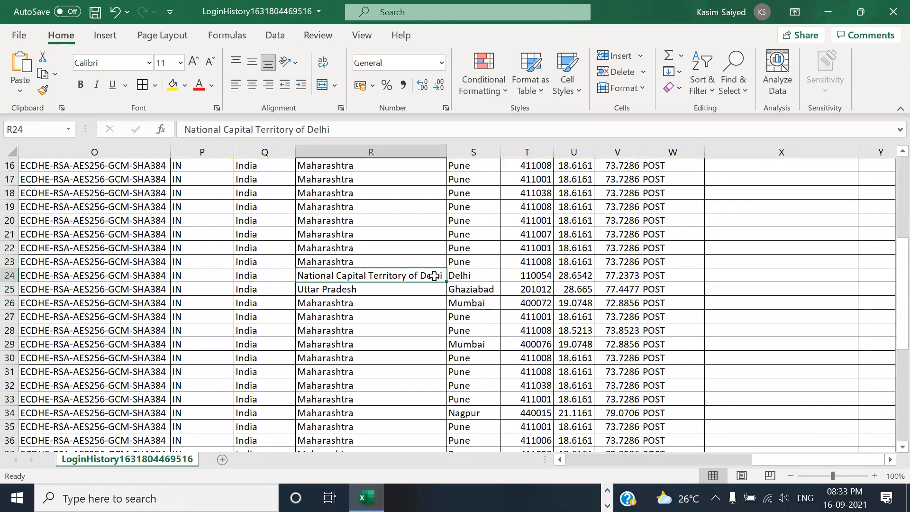
Highlight the entire row 24 in yellow, bring its location columns into view and select the City cell in row 25
{"action": "key", "text": "Home"}
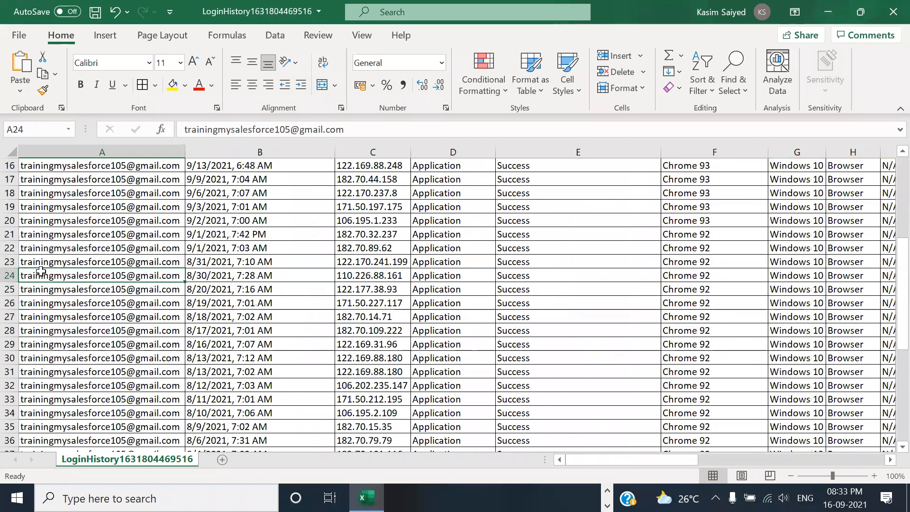
{"action": "left_click", "coordinate": [12, 274]}
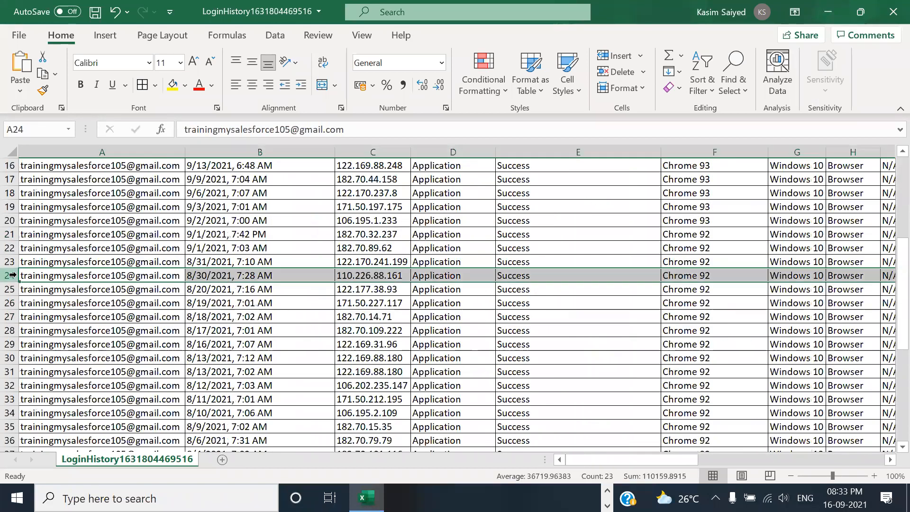
{"action": "left_click", "coordinate": [173, 85]}
{"action": "left_click_drag", "start_coordinate": [604, 459], "coordinate": [770, 455]}
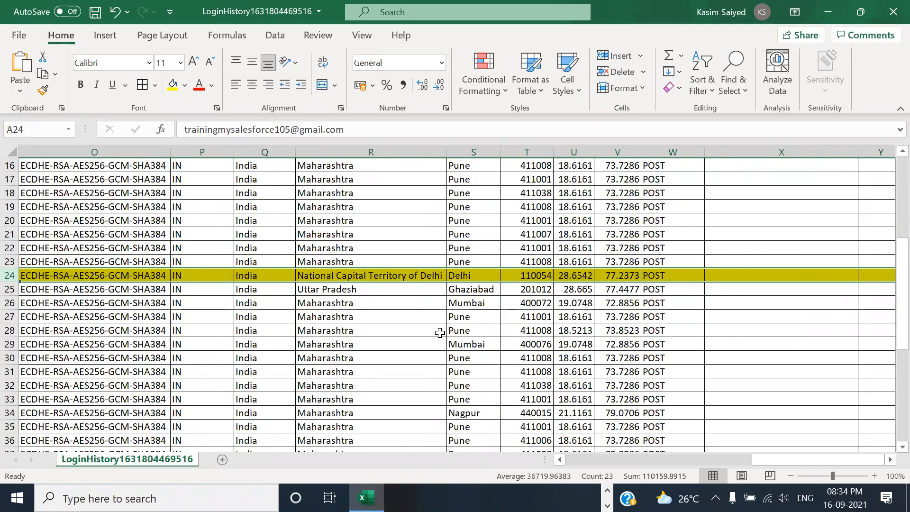
{"action": "left_click", "coordinate": [461, 290]}
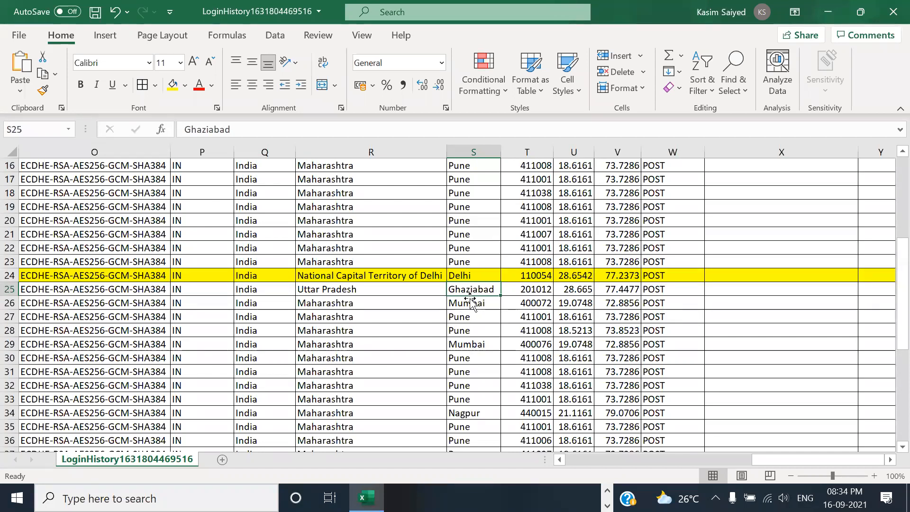
Highlight the entire rows 24 to 26 of the login history in yellow
{"action": "left_click_drag", "start_coordinate": [474, 303], "coordinate": [488, 279]}
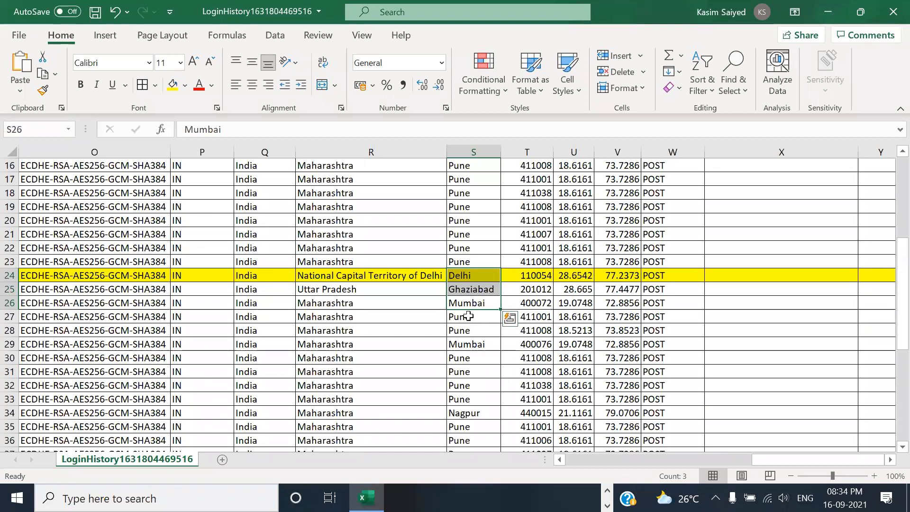
{"action": "left_click", "coordinate": [8, 277]}
{"action": "left_click_drag", "start_coordinate": [9, 277], "coordinate": [8, 304]}
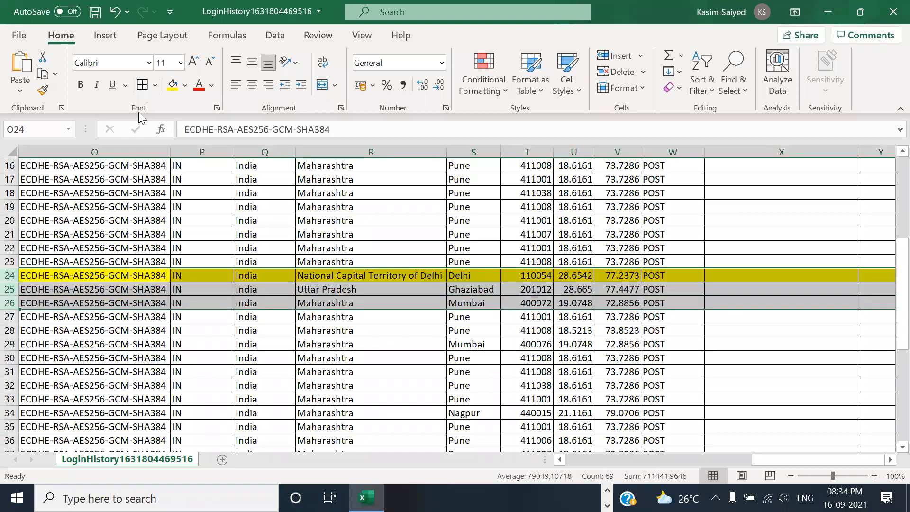
{"action": "left_click", "coordinate": [172, 88]}
{"action": "left_click", "coordinate": [393, 319]}
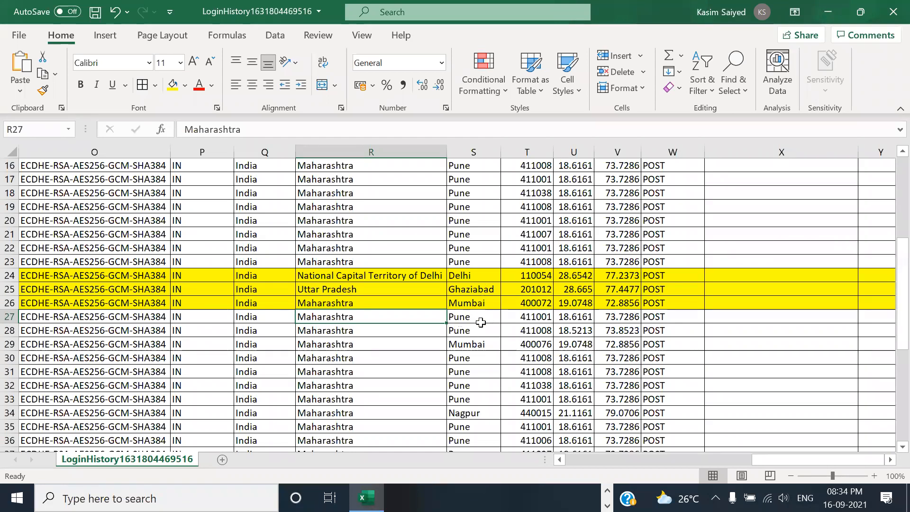
Scan the City column below the highlighted rows for more logins outside Pune, checking the entries in rows 34 and 41
{"action": "scroll", "coordinate": [462, 322], "scroll_direction": "up", "scroll_amount": 1}
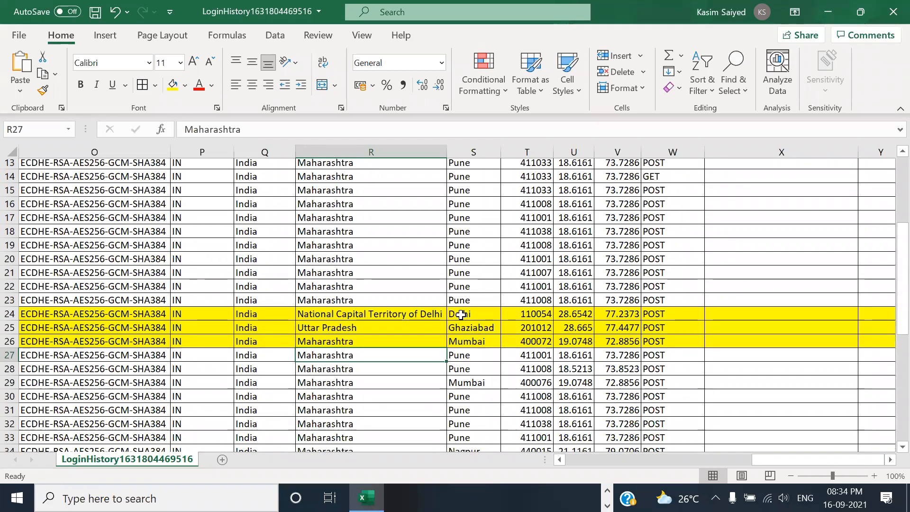
{"action": "scroll", "coordinate": [462, 315], "scroll_direction": "down", "scroll_amount": 1}
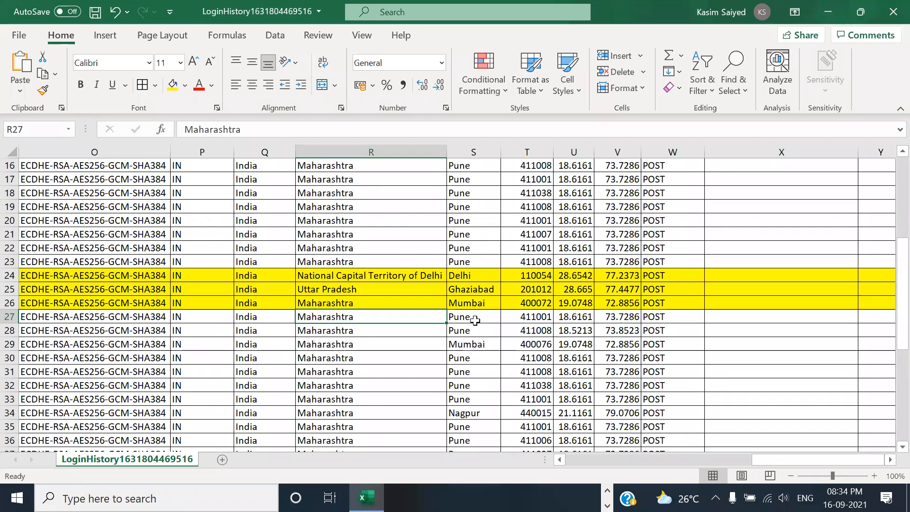
{"action": "scroll", "coordinate": [472, 319], "scroll_direction": "down", "scroll_amount": 2}
{"action": "scroll", "coordinate": [492, 329], "scroll_direction": "down", "scroll_amount": 1}
{"action": "scroll", "coordinate": [495, 331], "scroll_direction": "down", "scroll_amount": 1}
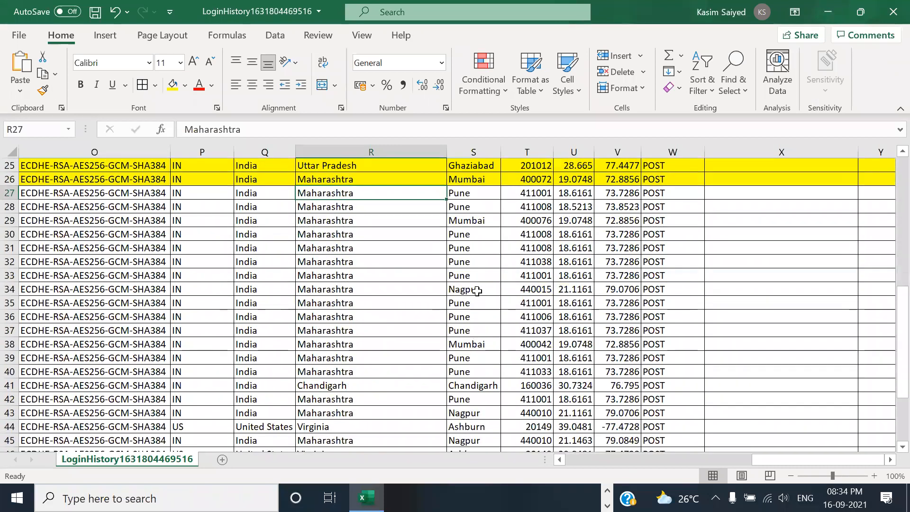
{"action": "left_click", "coordinate": [476, 290]}
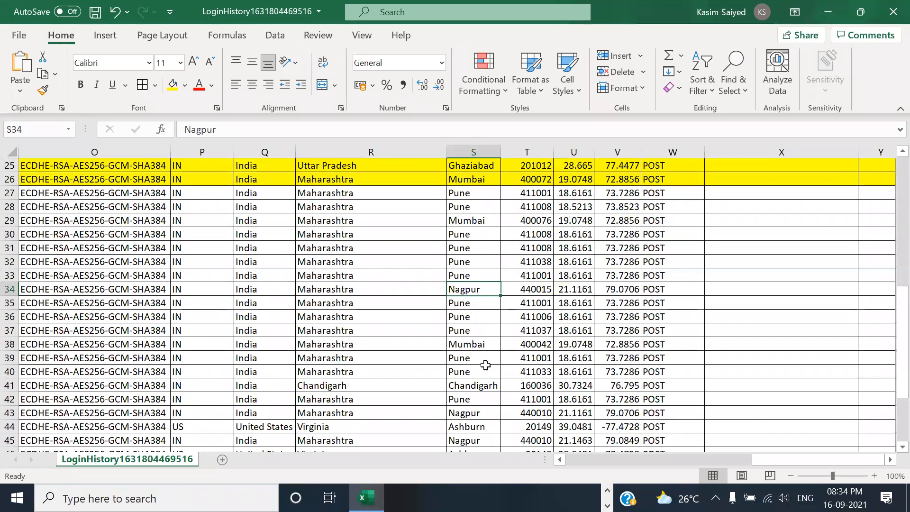
{"action": "left_click", "coordinate": [486, 379]}
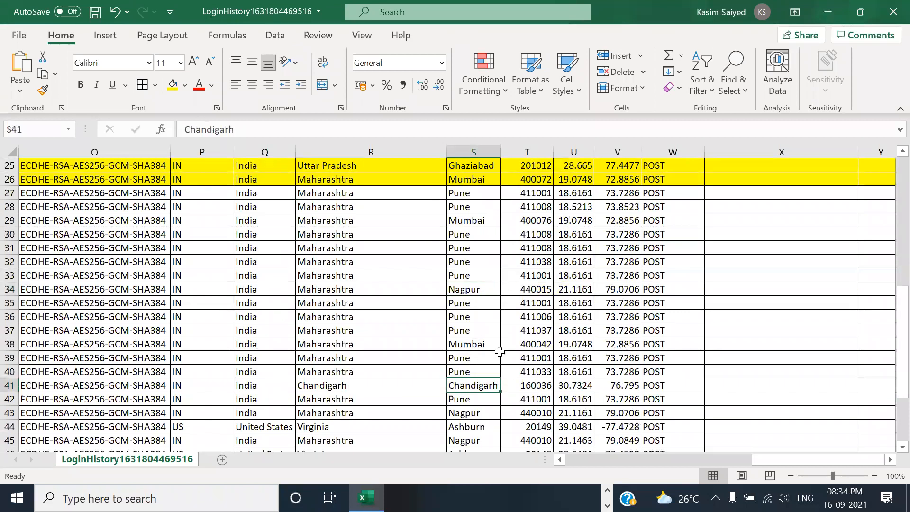
{"action": "scroll", "coordinate": [500, 351], "scroll_direction": "up", "scroll_amount": 4}
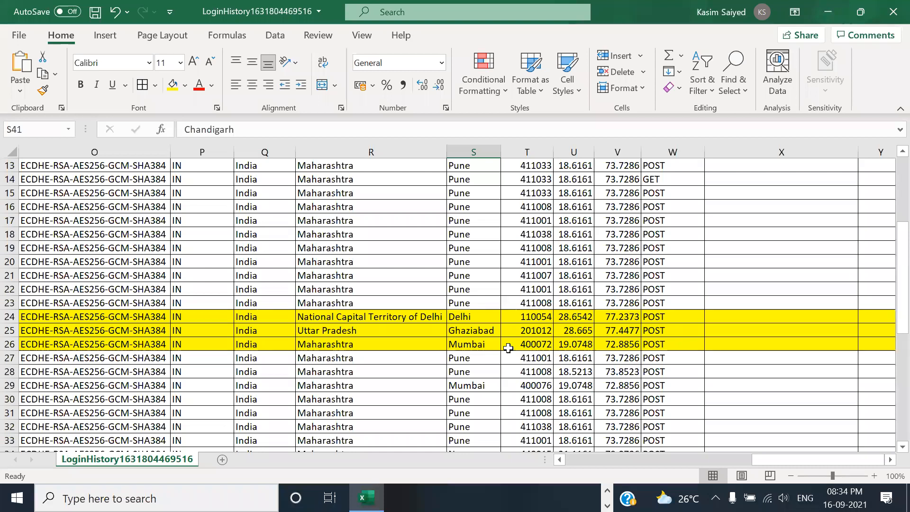
{"action": "scroll", "coordinate": [508, 348], "scroll_direction": "up", "scroll_amount": 4}
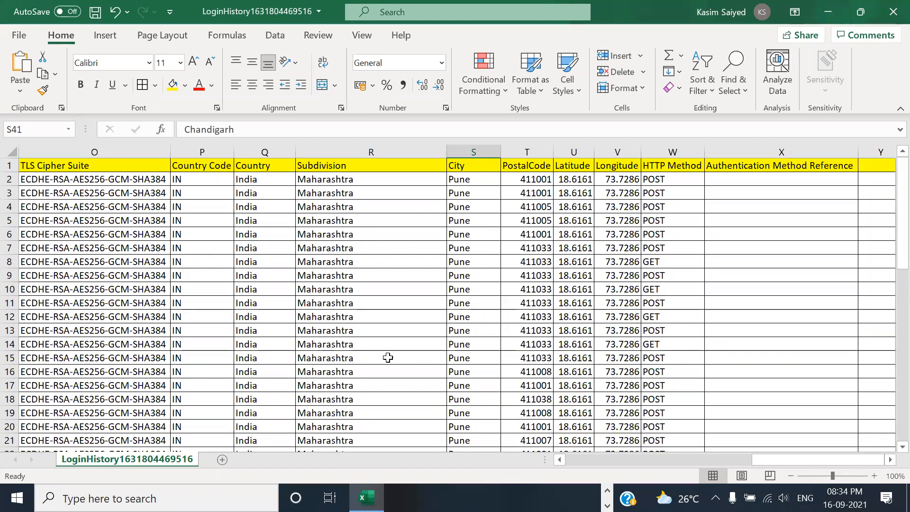
{"action": "scroll", "coordinate": [351, 327], "scroll_direction": "down", "scroll_amount": 4}
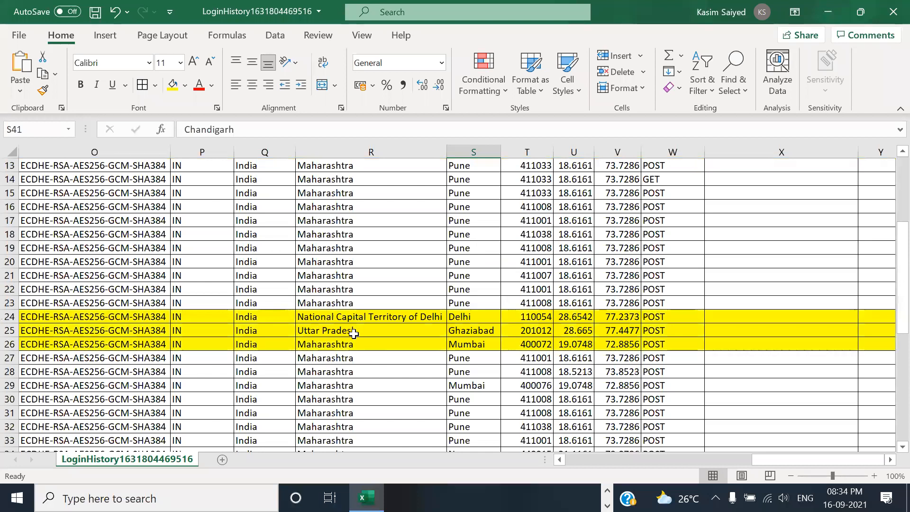
Review the Username, Login Time and Source IP columns from the last record up to the header and select the username in row 3
{"action": "left_click_drag", "start_coordinate": [783, 461], "coordinate": [498, 477]}
{"action": "scroll", "coordinate": [371, 338], "scroll_direction": "down", "scroll_amount": 9}
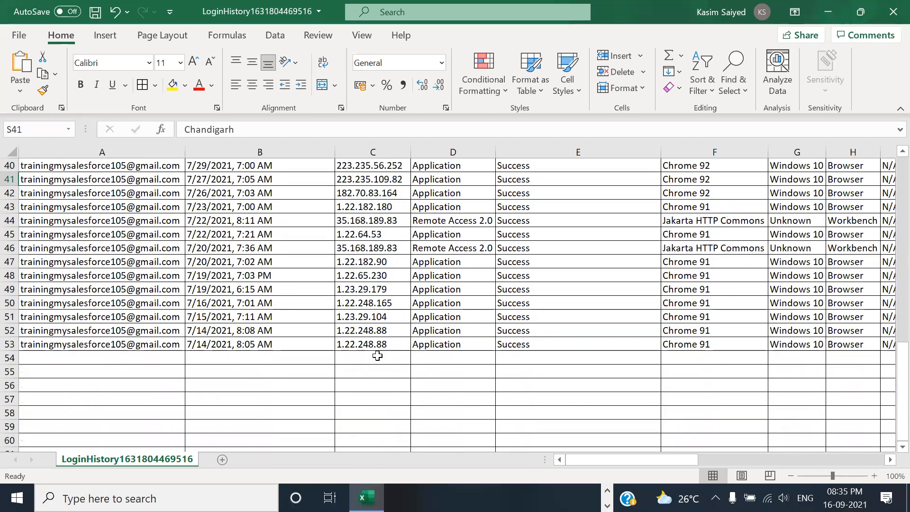
{"action": "scroll", "coordinate": [377, 356], "scroll_direction": "up", "scroll_amount": 11}
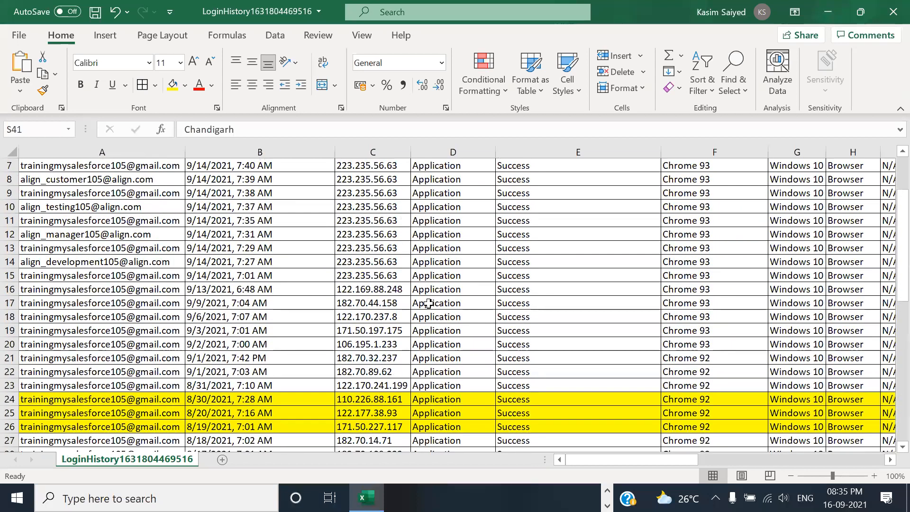
{"action": "scroll", "coordinate": [348, 283], "scroll_direction": "up", "scroll_amount": 2}
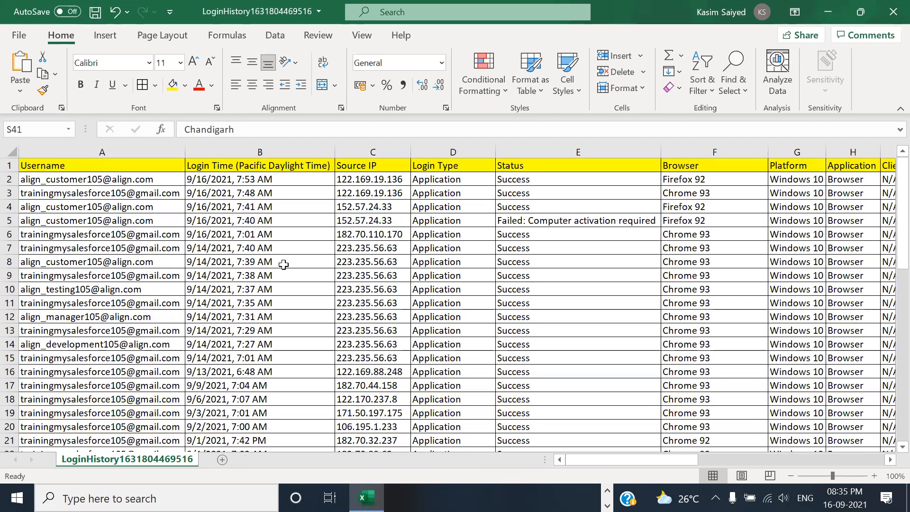
{"action": "left_click", "coordinate": [152, 194]}
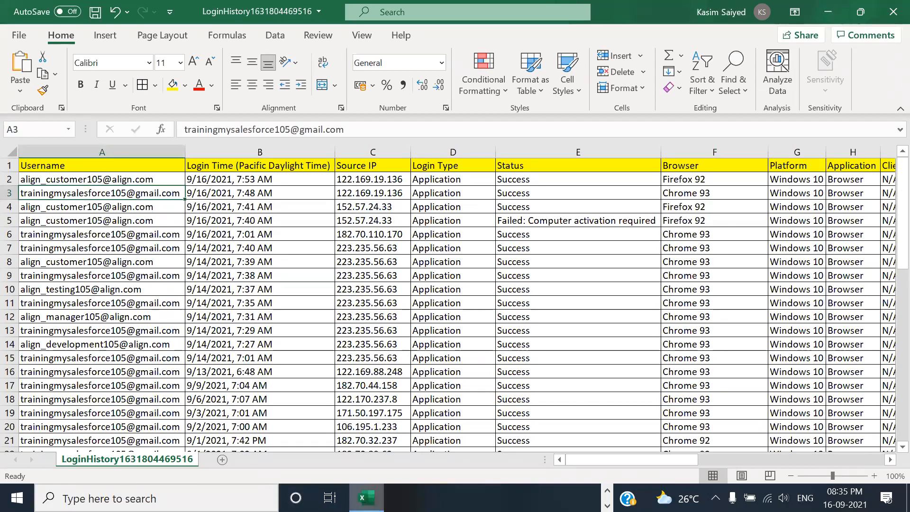
Switch to the 105-Admin.txt notes in Notepad++ and mark the Remote Site Settings heading and its setup path
{"action": "mouse_move", "coordinate": [366, 498]}
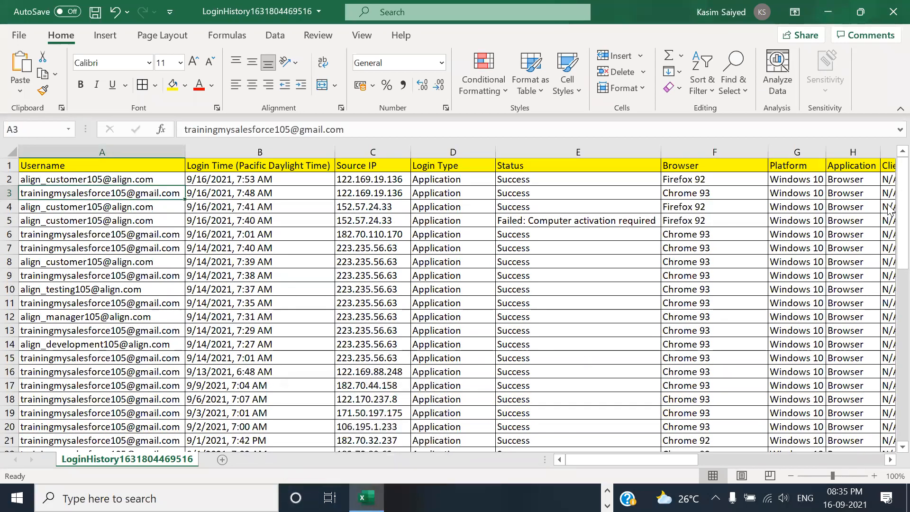
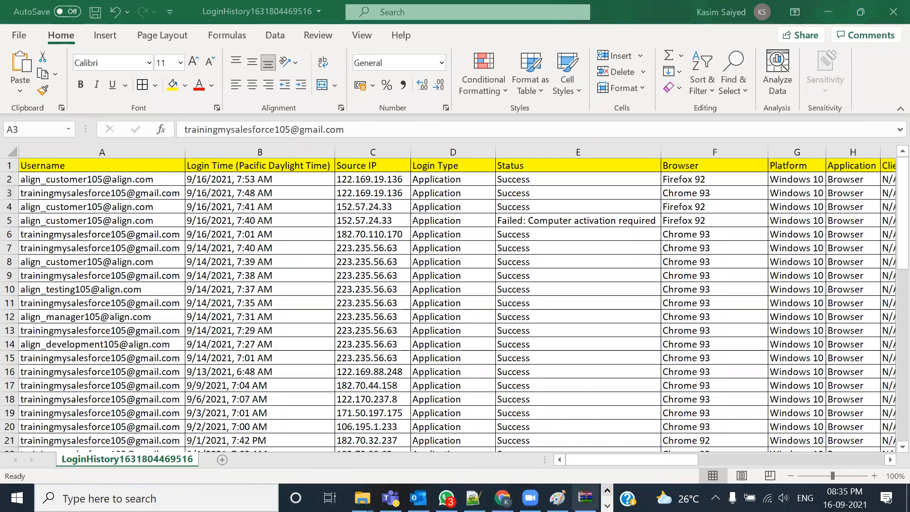
{"action": "left_click", "coordinate": [474, 498]}
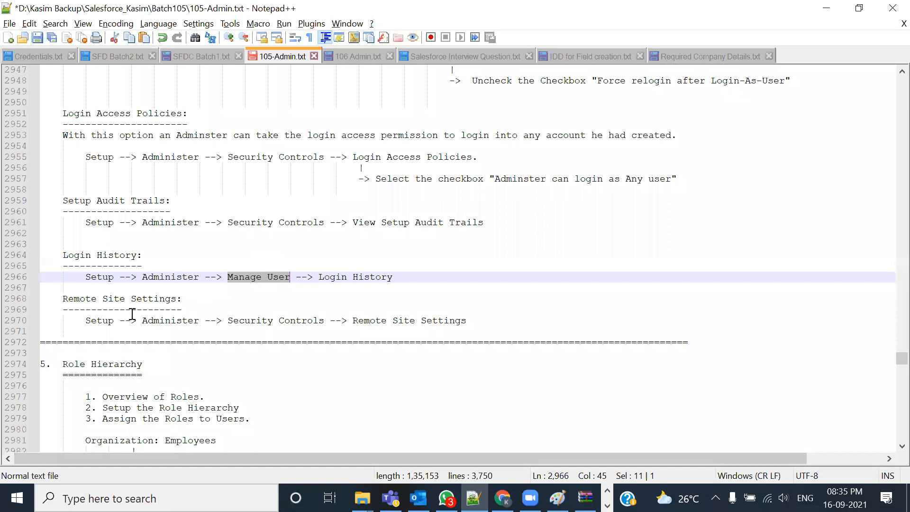
{"action": "left_click_drag", "start_coordinate": [205, 299], "coordinate": [148, 299]}
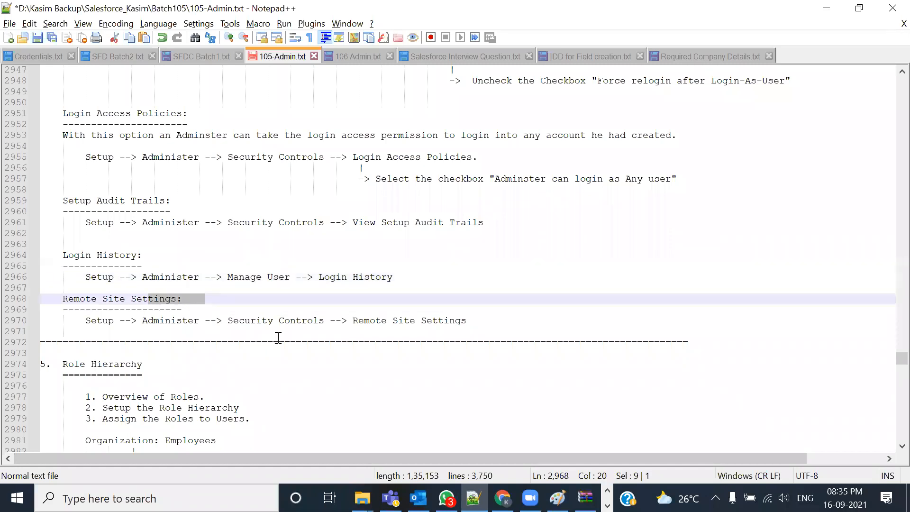
{"action": "left_click_drag", "start_coordinate": [467, 320], "coordinate": [36, 296]}
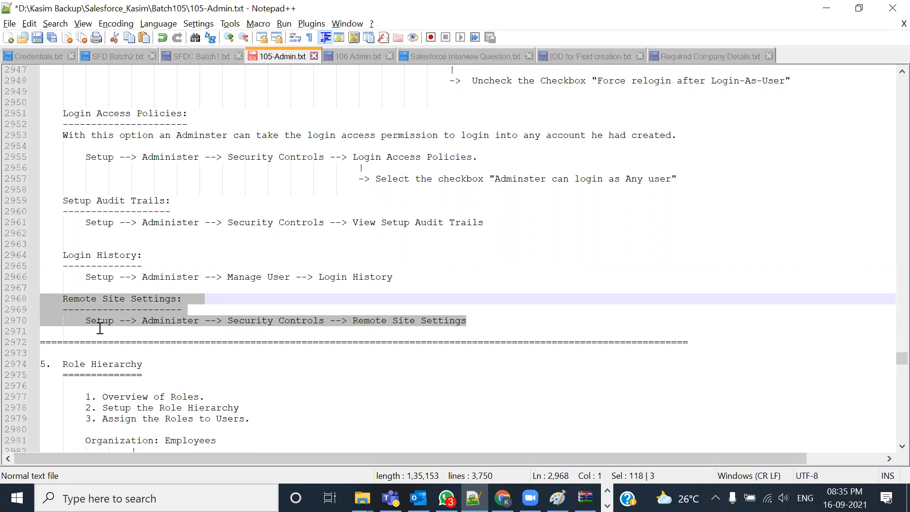
{"action": "left_click", "coordinate": [155, 331]}
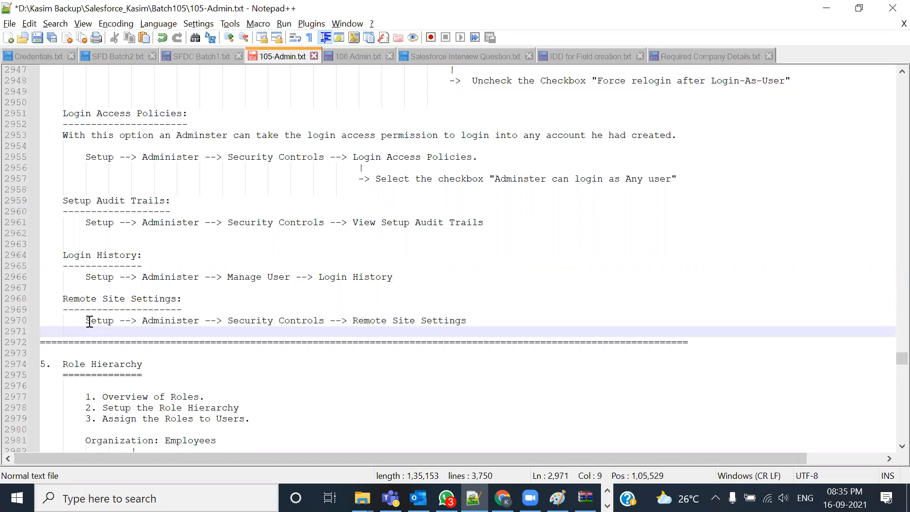
{"action": "left_click_drag", "start_coordinate": [91, 321], "coordinate": [217, 331]}
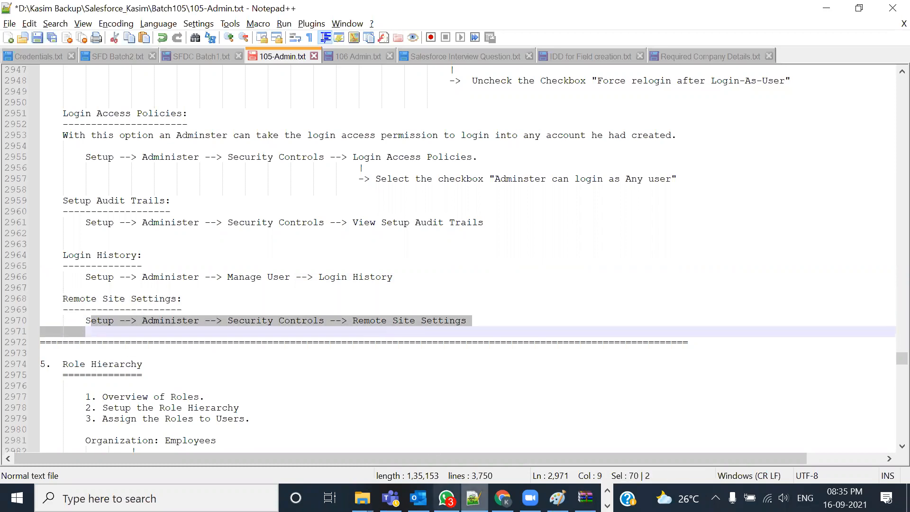
Switch to Chrome, open openweathermap.org in a new tab and dismiss the downloads bar
{"action": "left_click", "coordinate": [503, 497]}
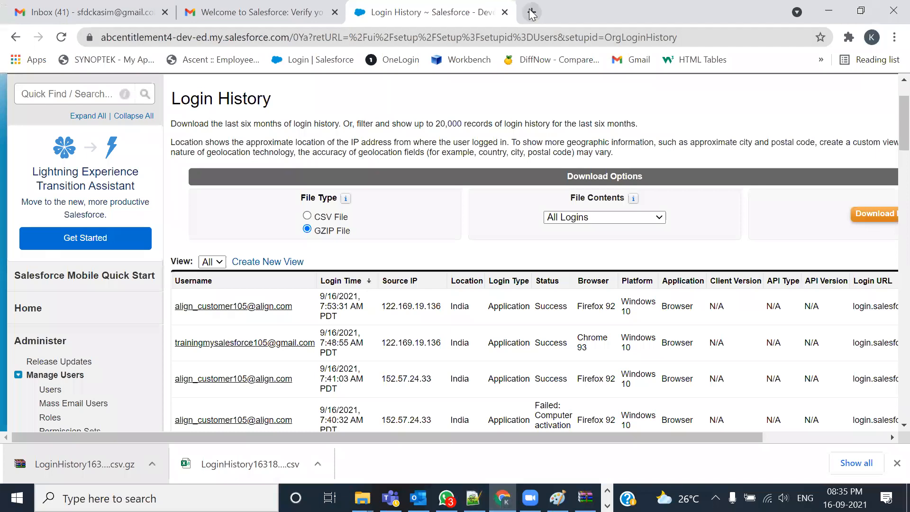
{"action": "left_click", "coordinate": [529, 14]}
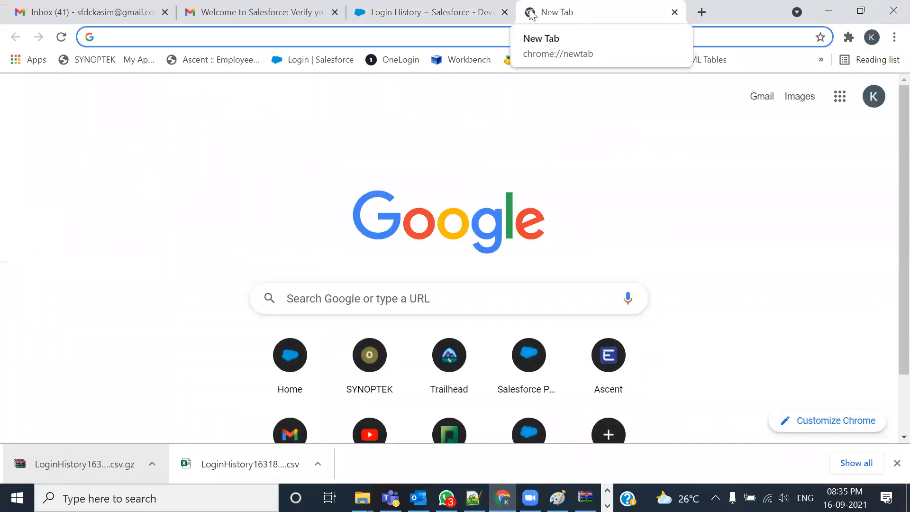
{"action": "type", "text": "ope"}
{"action": "key", "text": "Right"}
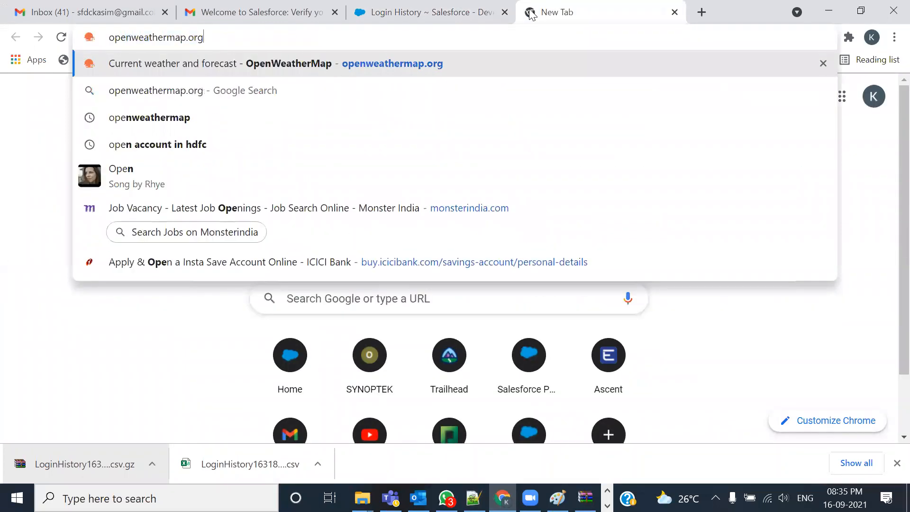
{"action": "key", "text": "Return"}
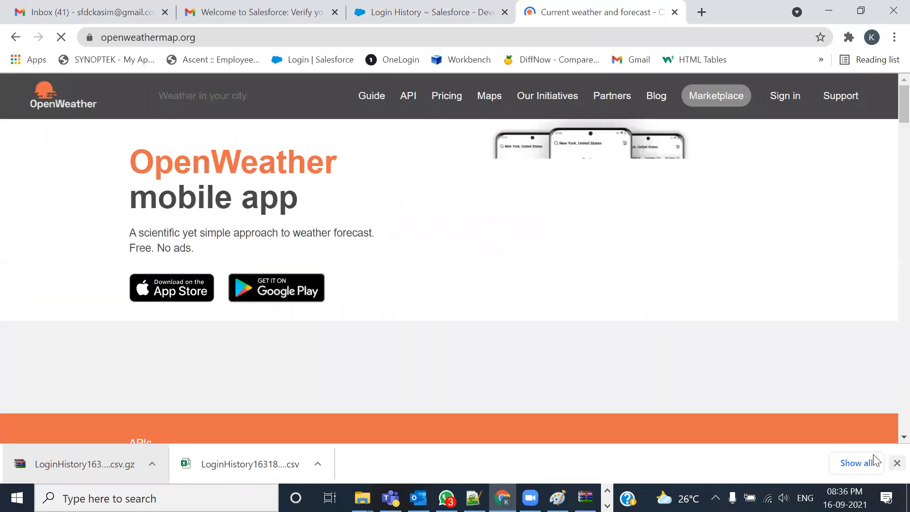
{"action": "left_click", "coordinate": [897, 463]}
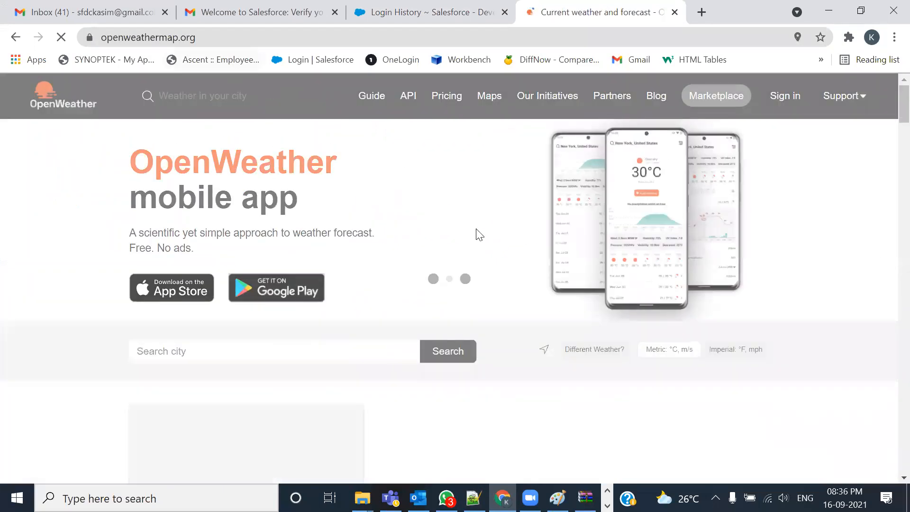
Select the openweathermap.org address and compare the weather site with the Salesforce Login History page
{"action": "left_click", "coordinate": [206, 38]}
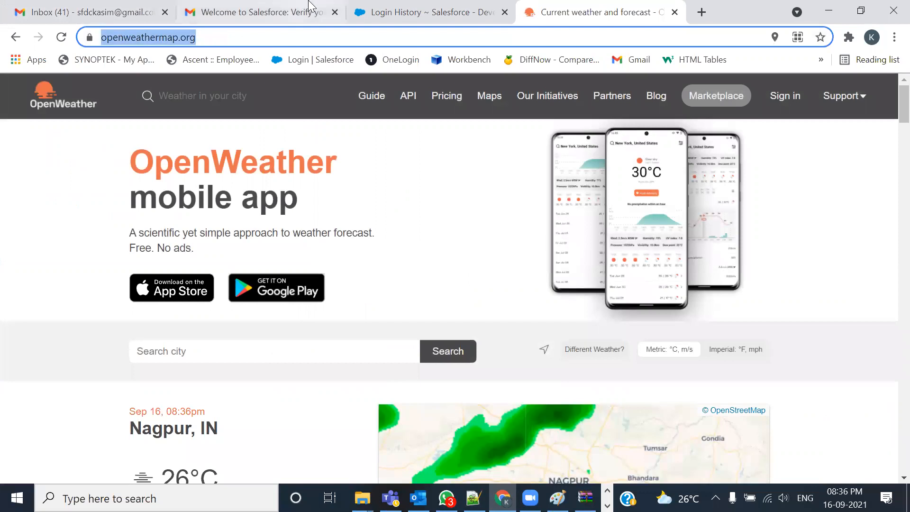
{"action": "left_click", "coordinate": [405, 10]}
{"action": "left_click", "coordinate": [601, 7]}
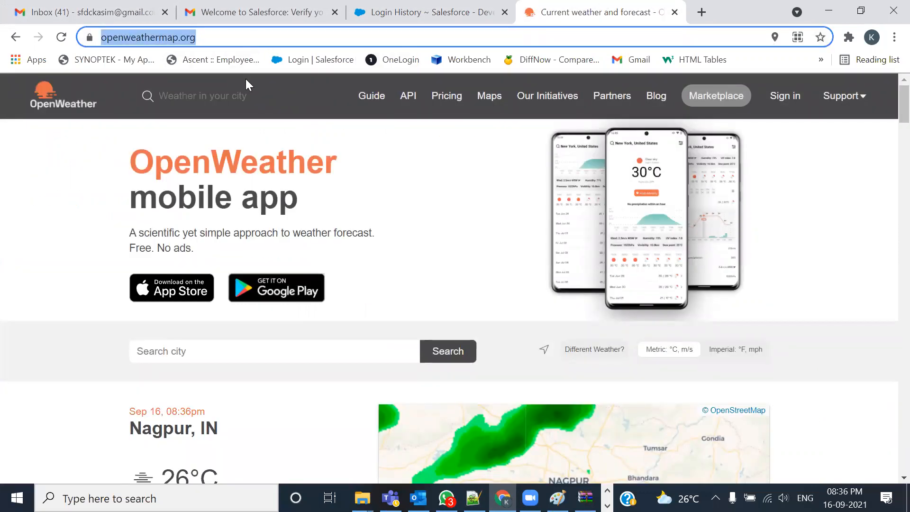
{"action": "left_click", "coordinate": [407, 12]}
Return to the Notepad++ notes and mark the Remote Site Settings heading and its path through Setup, Administer and Security Controls
{"action": "key", "text": "alt+Tab"}
{"action": "scroll", "coordinate": [134, 309], "scroll_direction": "down", "scroll_amount": 1}
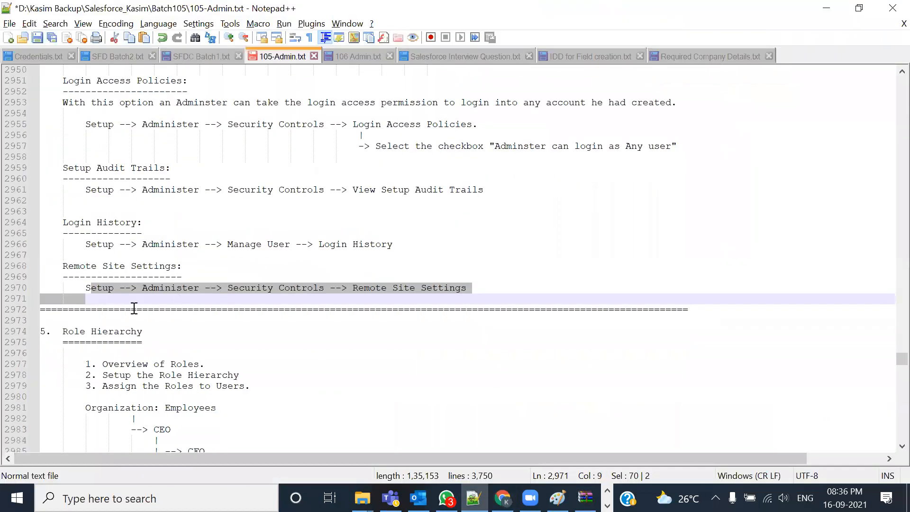
{"action": "left_click_drag", "start_coordinate": [63, 268], "coordinate": [211, 269]}
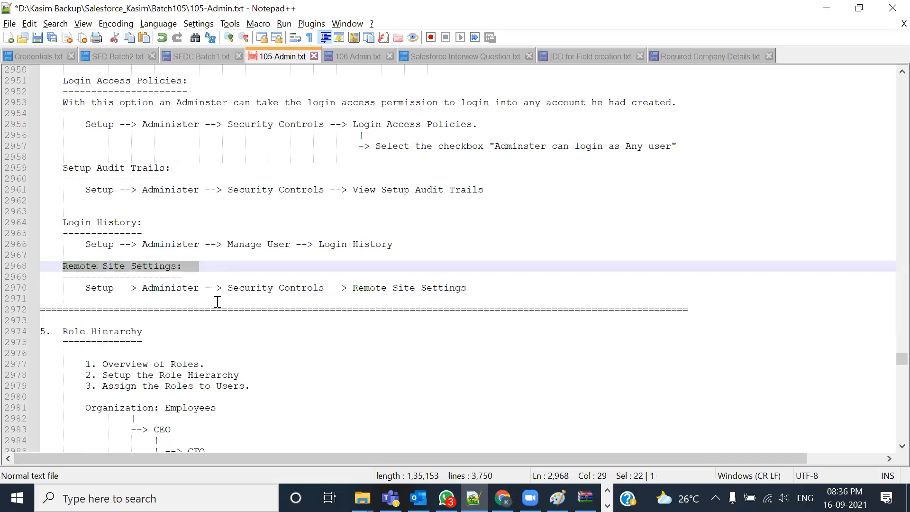
{"action": "left_click_drag", "start_coordinate": [86, 290], "coordinate": [326, 289]}
Switch to Salesforce in Chrome, collapse Manage Users and expand Security Controls in the setup navigation
{"action": "key", "text": "alt+Tab"}
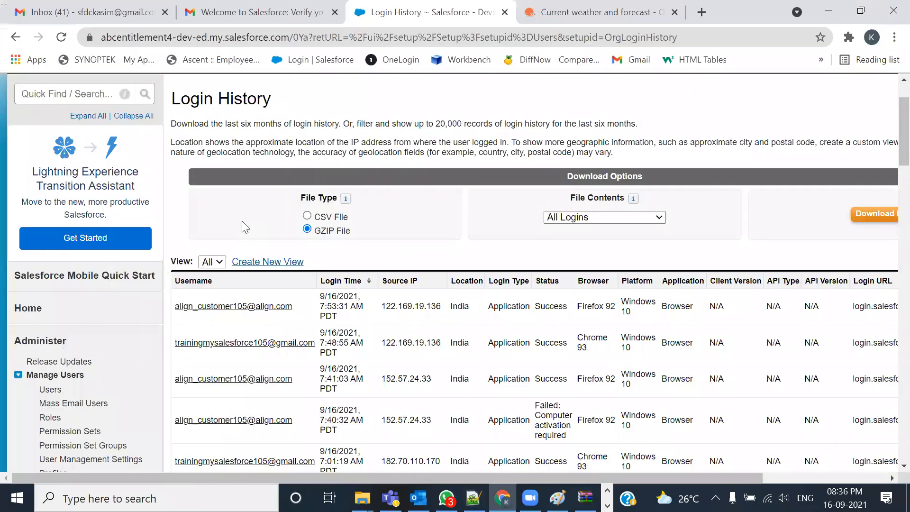
{"action": "scroll", "coordinate": [242, 221], "scroll_direction": "down", "scroll_amount": 5}
{"action": "left_click", "coordinate": [18, 90]}
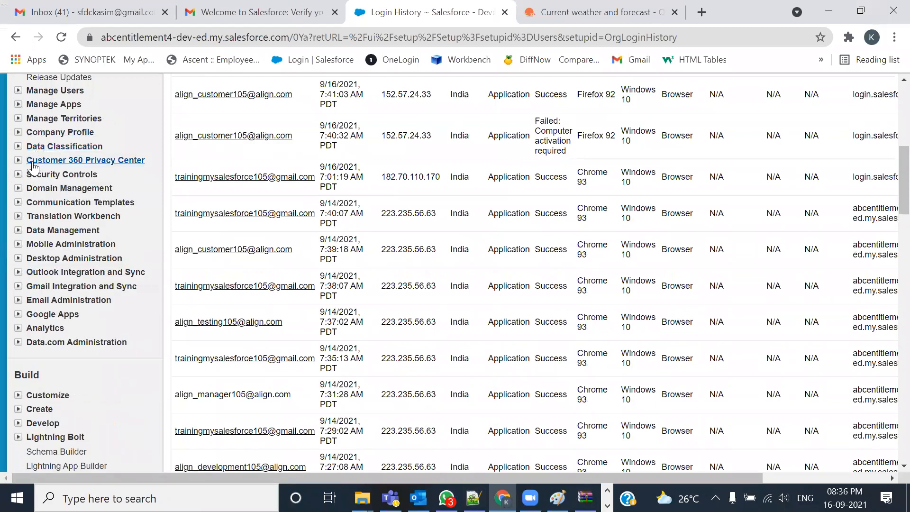
{"action": "left_click", "coordinate": [19, 175]}
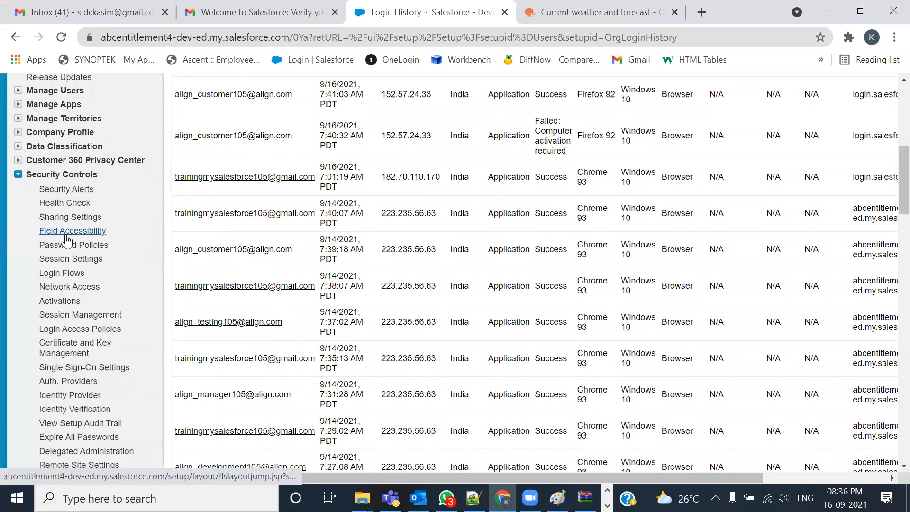
{"action": "scroll", "coordinate": [77, 190], "scroll_direction": "up", "scroll_amount": 8}
Search the setup options for "Remote" and open Remote Site Settings under Security Controls
{"action": "left_click", "coordinate": [84, 169]}
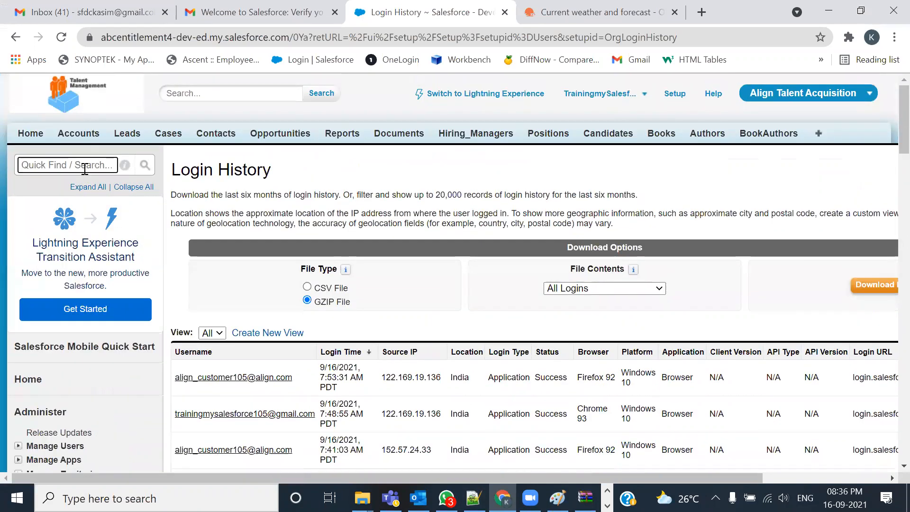
{"action": "type", "text": "Remote"}
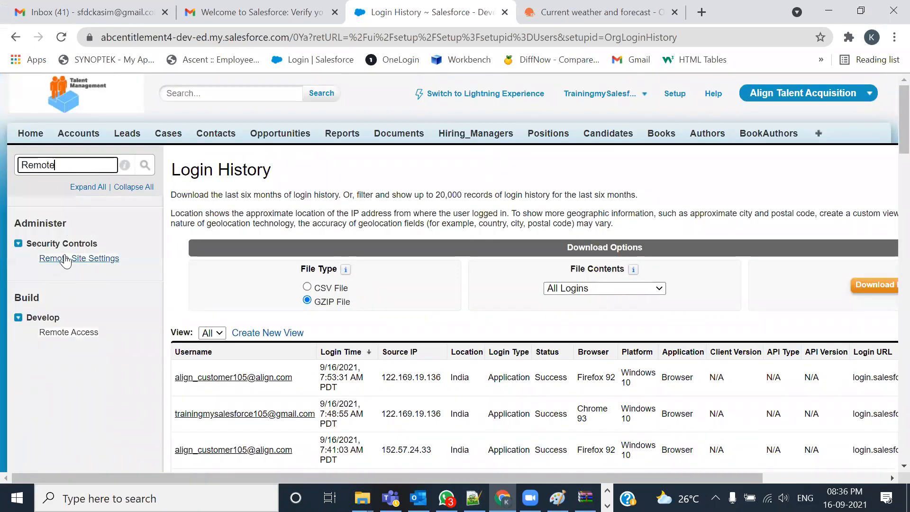
{"action": "left_click", "coordinate": [76, 262]}
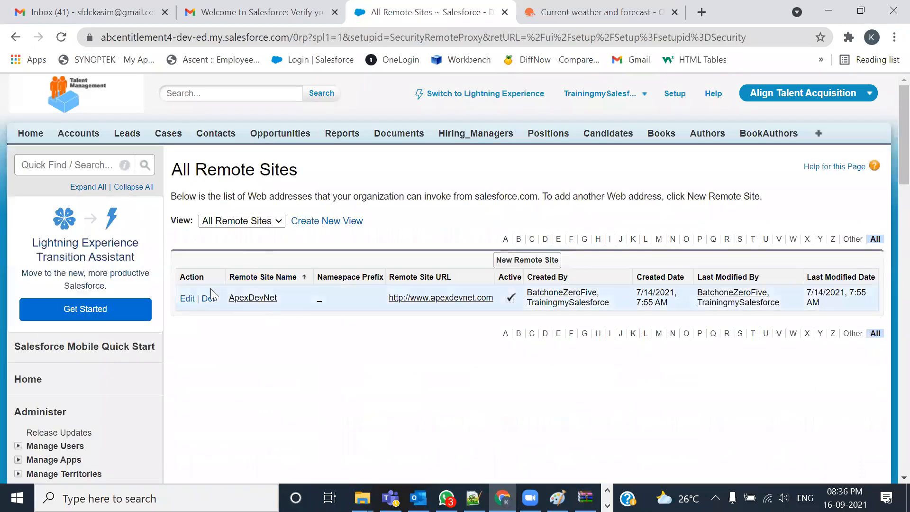
{"action": "left_click", "coordinate": [530, 263]}
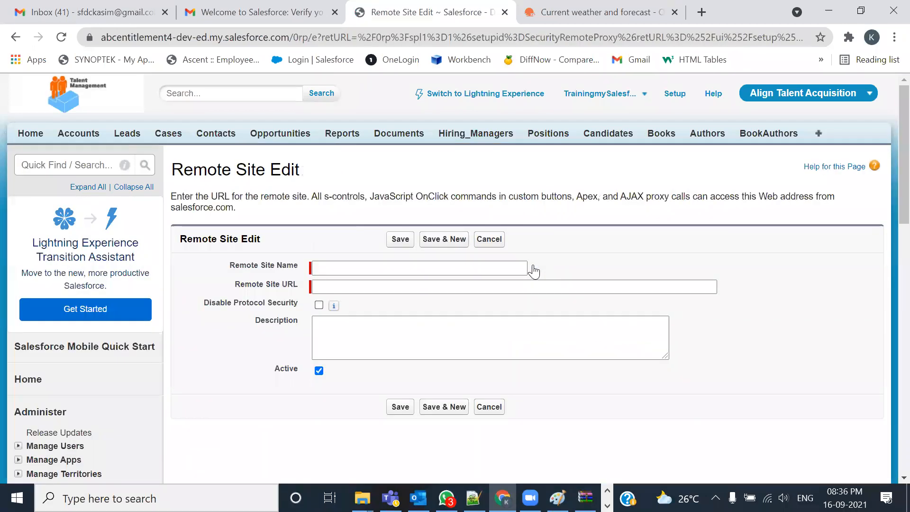
{"action": "left_click", "coordinate": [400, 266]}
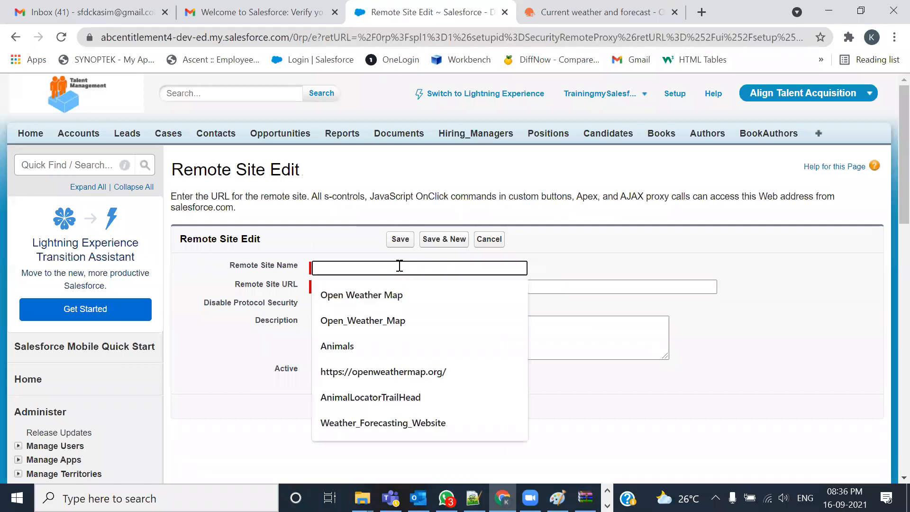
{"action": "left_click", "coordinate": [398, 298]}
{"action": "left_click", "coordinate": [395, 286]}
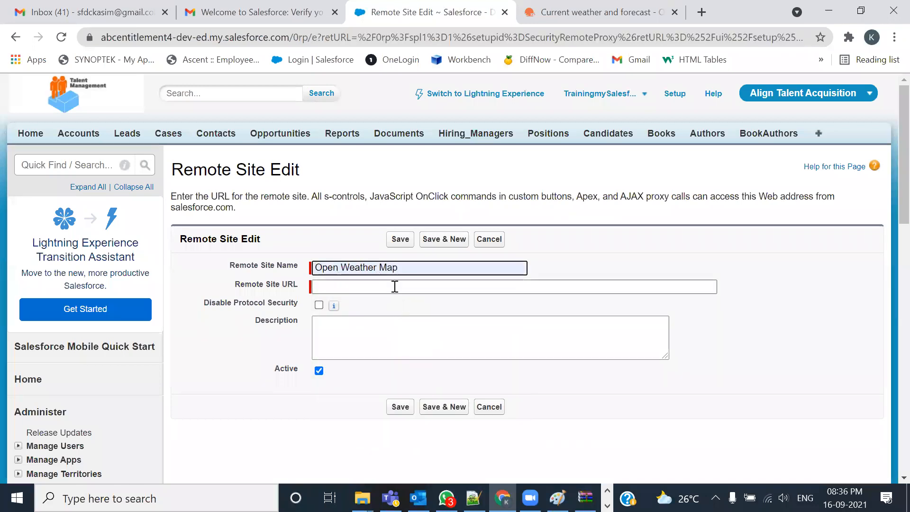
{"action": "left_click", "coordinate": [383, 313]}
Describe the remote site as "This is used for Integrating the Open Whether Map Web Site with the Salesforce Instance" and try to save it
{"action": "left_click", "coordinate": [447, 322]}
{"action": "type", "text": "Th"}
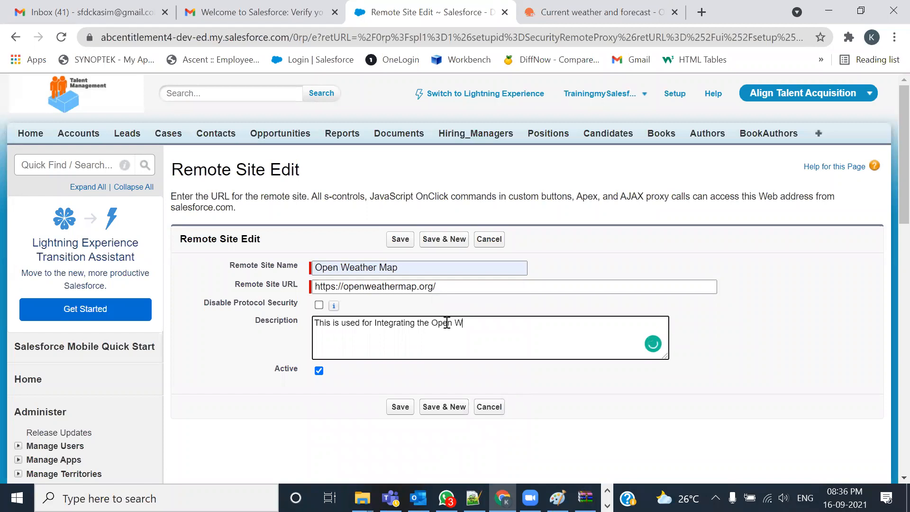
{"action": "type", "text": "ether Map Web Si"}
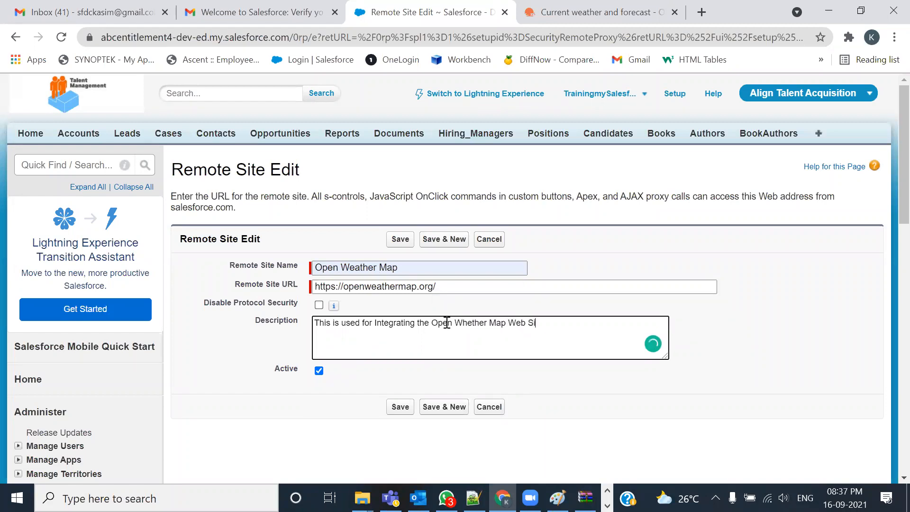
{"action": "type", "text": "te with the Salesforfce Instance l"}
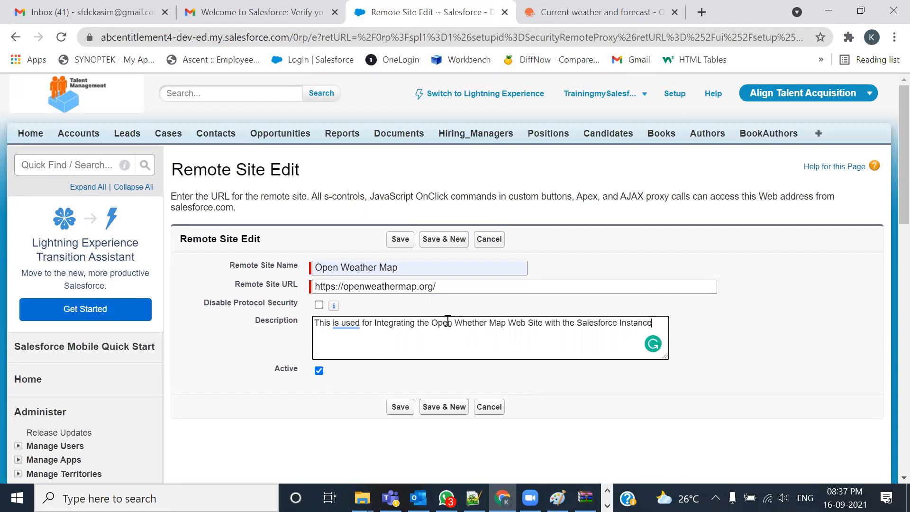
{"action": "left_click", "coordinate": [400, 406]}
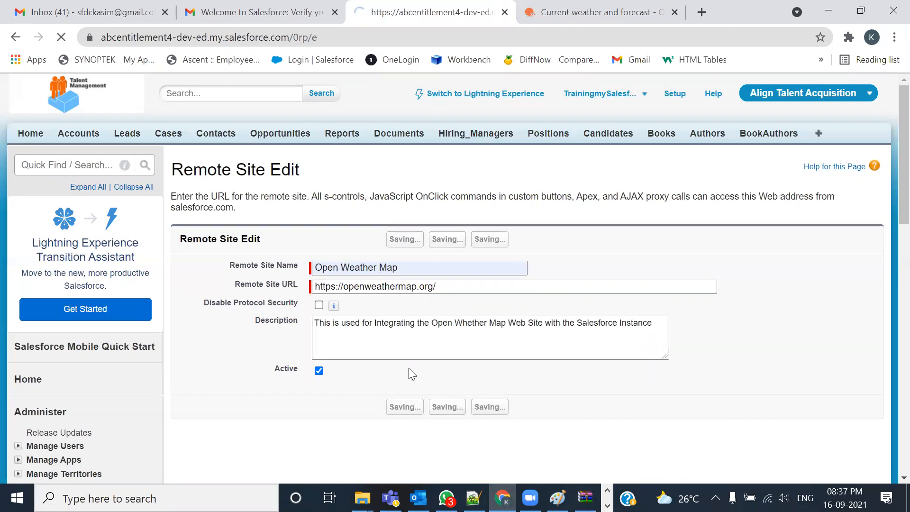
Replace the spaces in the remote site name with underscores to make it Open_Weather_Map, and save the remote site
{"action": "left_click", "coordinate": [345, 288]}
{"action": "key", "text": "BackSpace"}
{"action": "type", "text": "_"}
{"action": "key", "text": "Right"}
{"action": "key", "text": "Right"}
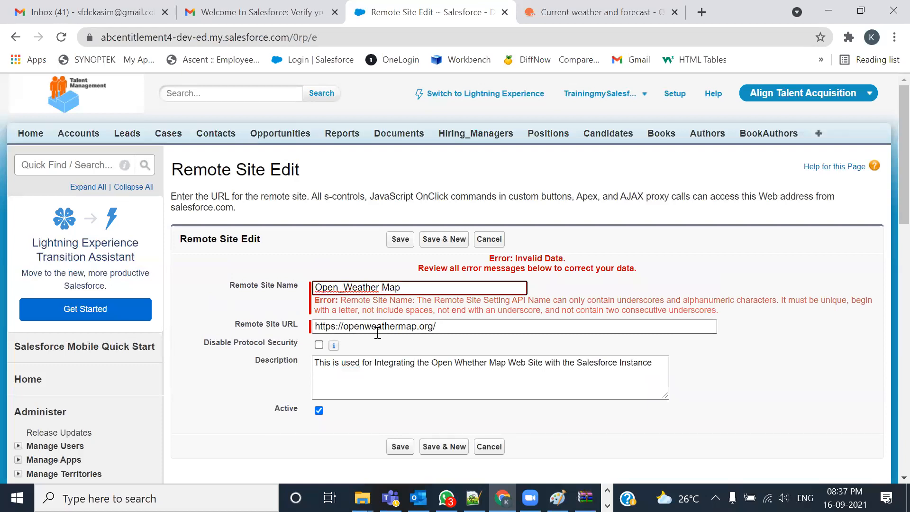
{"action": "key", "text": "BackSpace"}
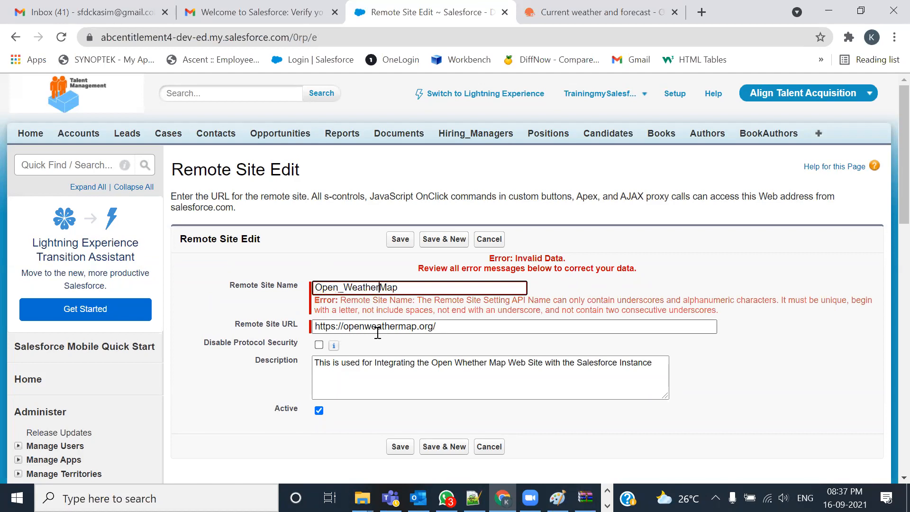
{"action": "type", "text": "_"}
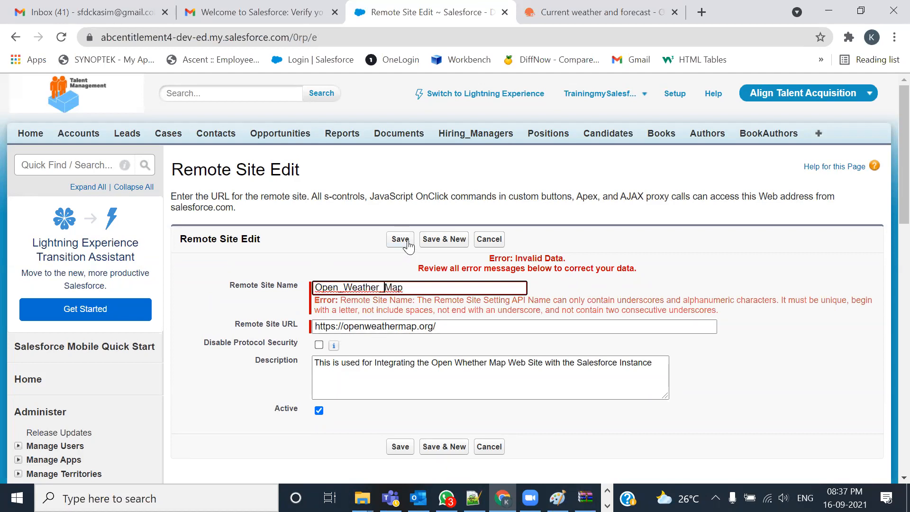
{"action": "left_click", "coordinate": [400, 239]}
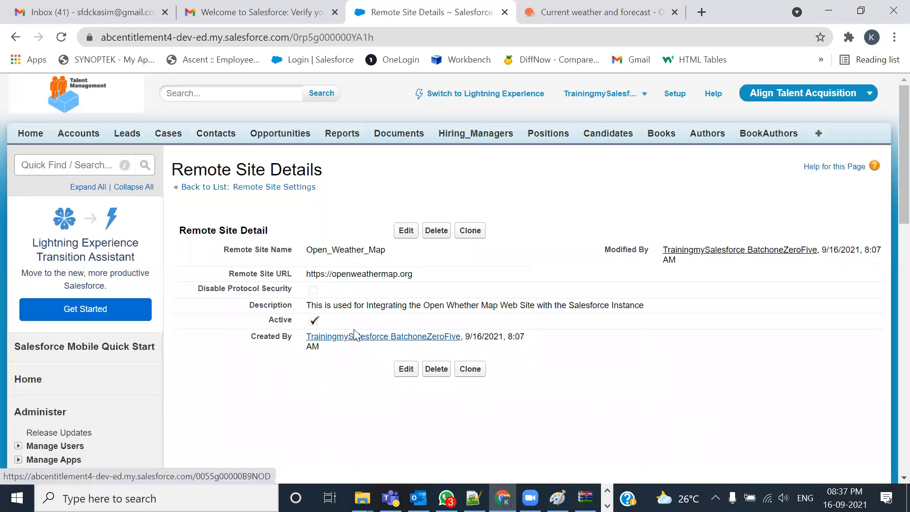
Select the Remote Site Details heading and compare the saved remote site record with the OpenWeather website
{"action": "triple_click", "coordinate": [264, 168]}
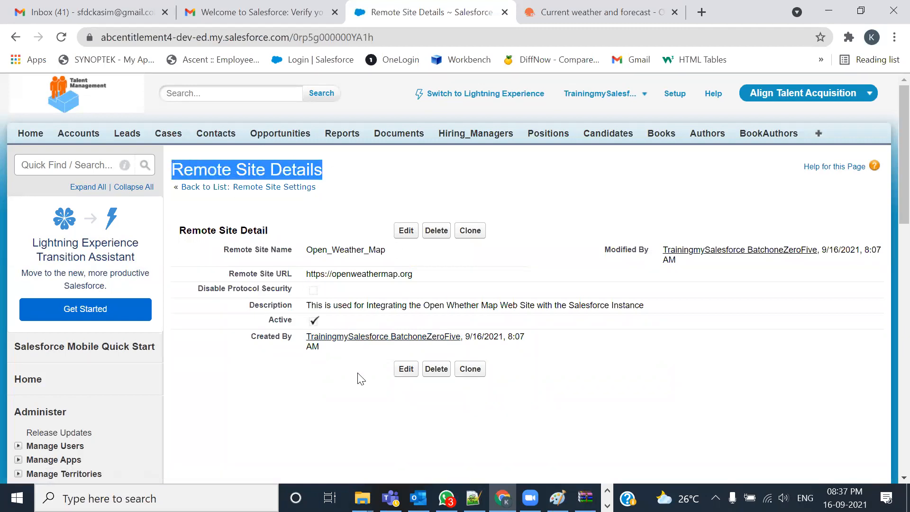
{"action": "left_click", "coordinate": [634, 18]}
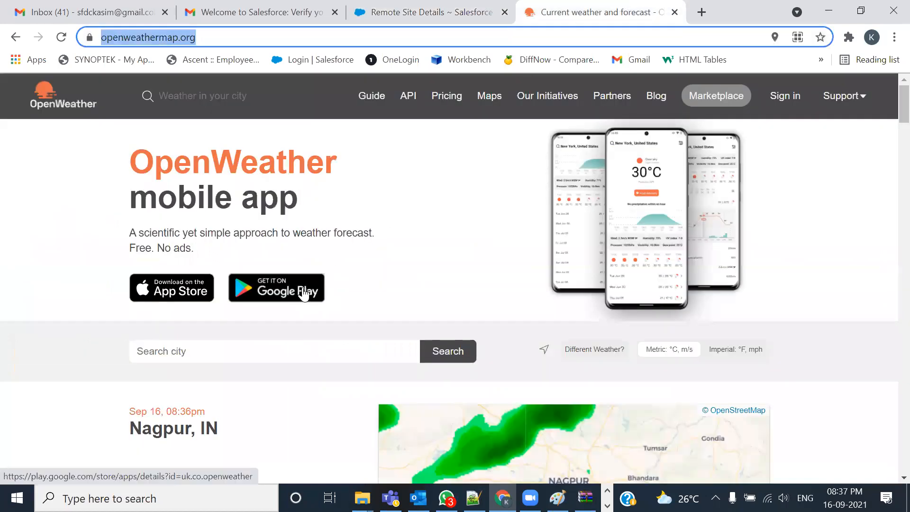
{"action": "left_click", "coordinate": [423, 7]}
{"action": "left_click", "coordinate": [579, 10]}
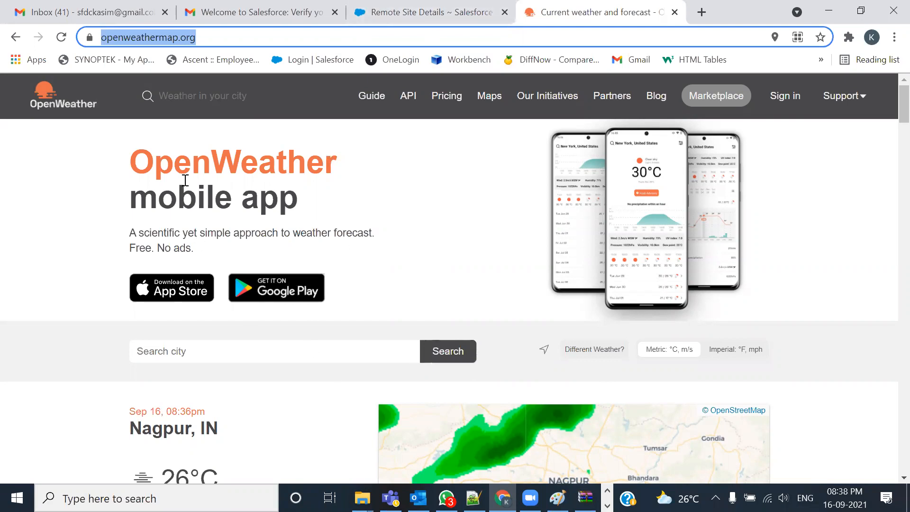
{"action": "left_click", "coordinate": [379, 12]}
{"action": "left_click_drag", "start_coordinate": [338, 186], "coordinate": [167, 182]}
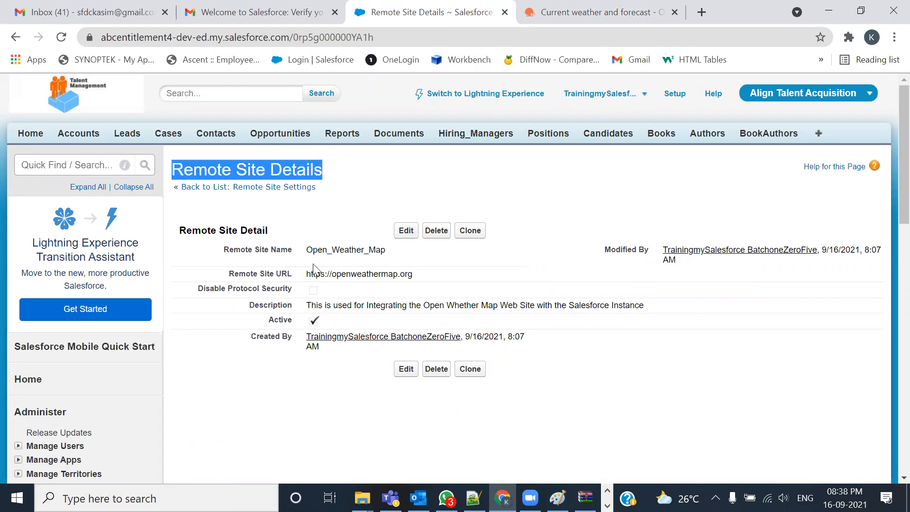
Return to the list of all remote sites and view the OpenWeather website again
{"action": "left_click", "coordinate": [189, 186]}
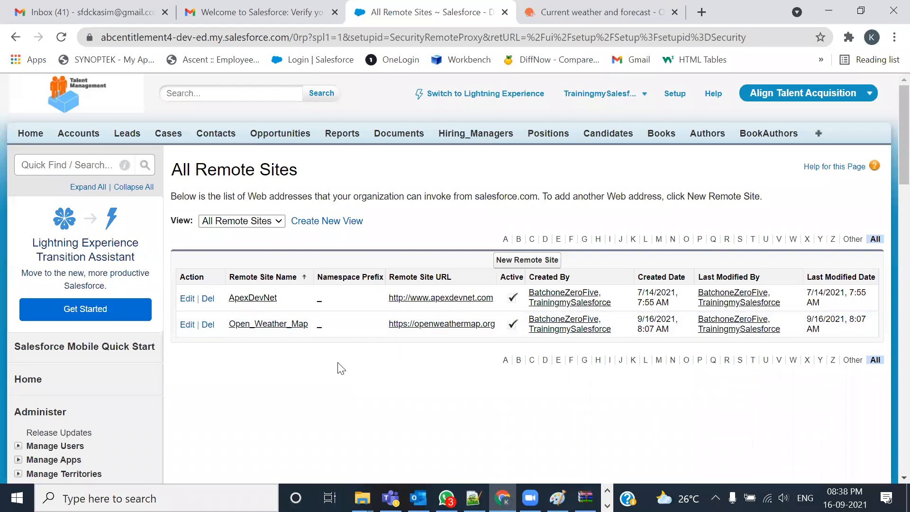
{"action": "left_click", "coordinate": [576, 9]}
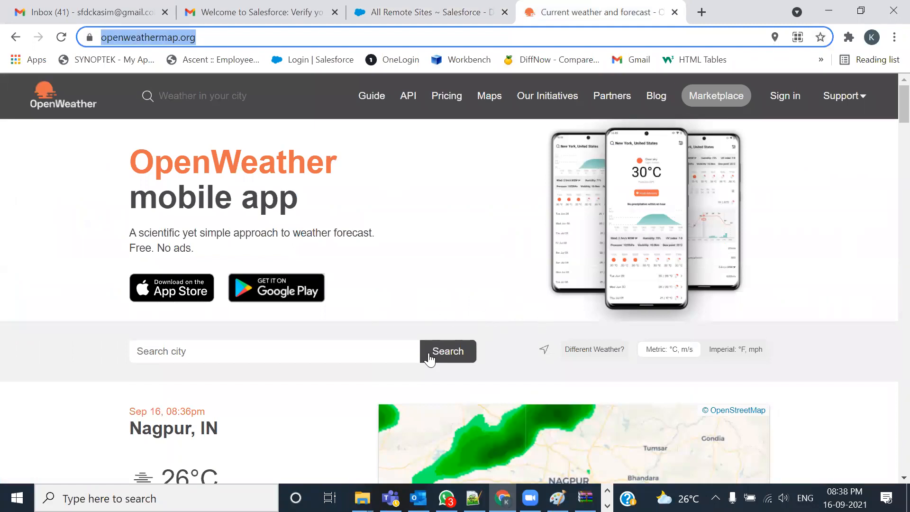
{"action": "key", "text": "ctrl+shift+Tab"}
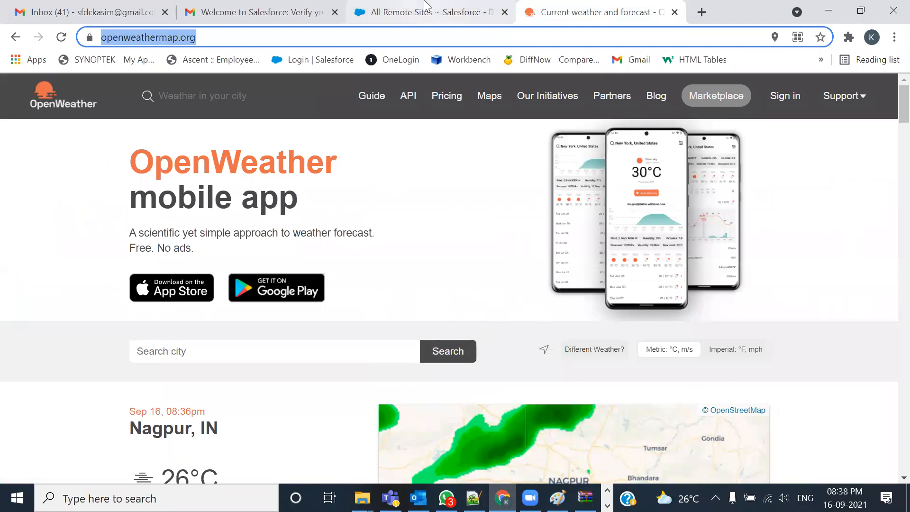
Switch to the 105-Admin.txt notes in Notepad++, review the user management topics, select the Role Hierarchy heading and bookmark its line
{"action": "left_click", "coordinate": [474, 498]}
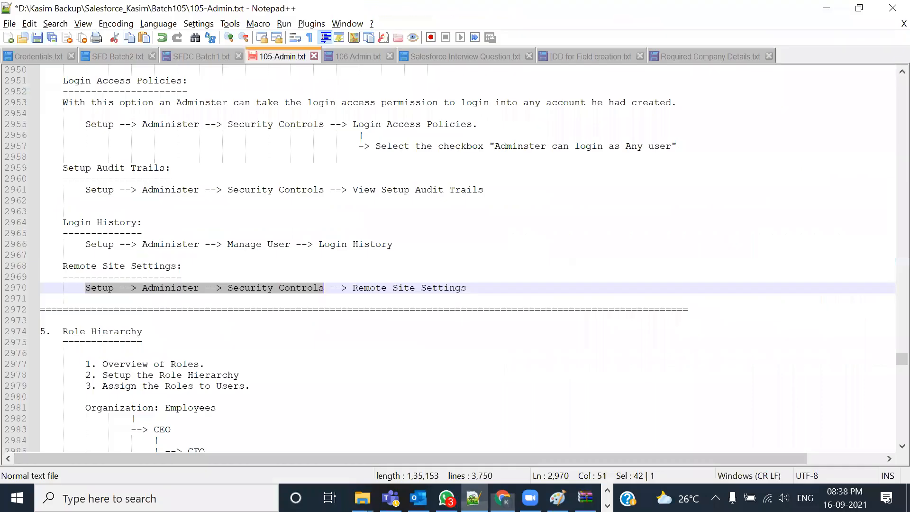
{"action": "scroll", "coordinate": [398, 258], "scroll_direction": "up", "scroll_amount": 10}
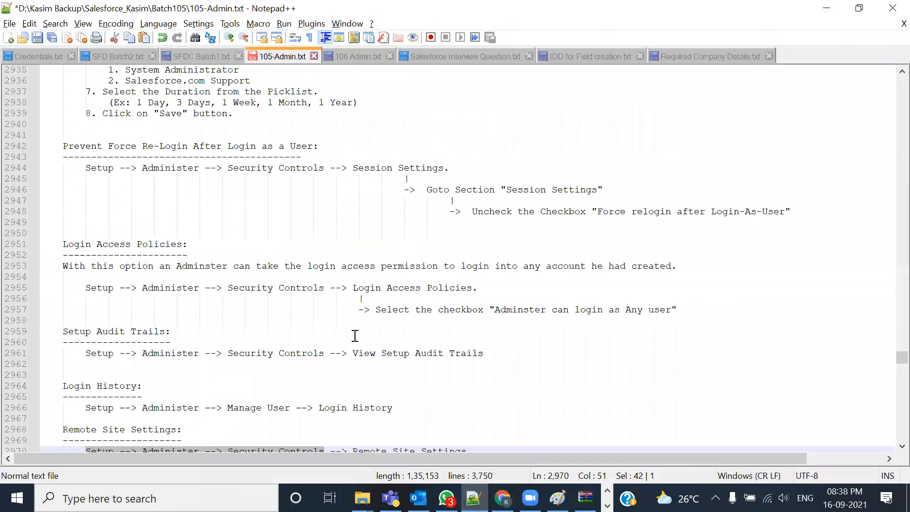
{"action": "scroll", "coordinate": [356, 335], "scroll_direction": "up", "scroll_amount": 11}
{"action": "scroll", "coordinate": [358, 334], "scroll_direction": "down", "scroll_amount": 13}
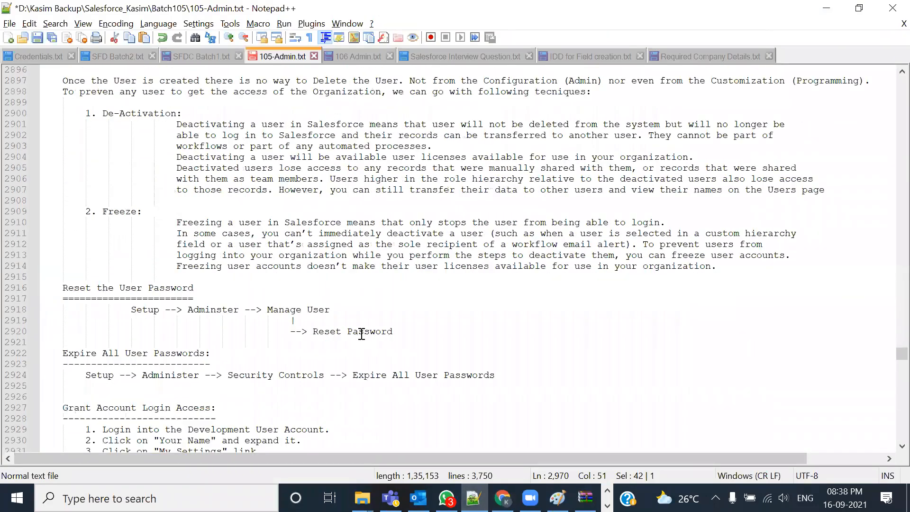
{"action": "scroll", "coordinate": [362, 335], "scroll_direction": "down", "scroll_amount": 13}
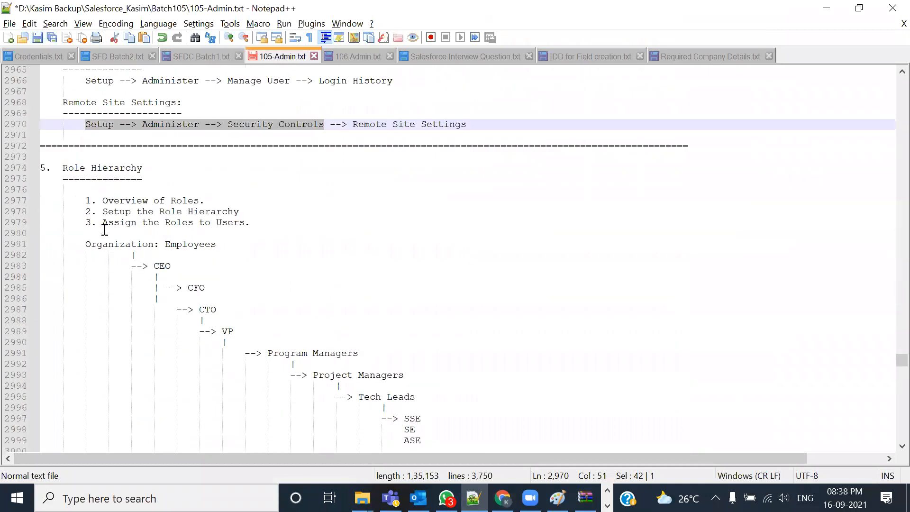
{"action": "left_click_drag", "start_coordinate": [60, 172], "coordinate": [142, 178]}
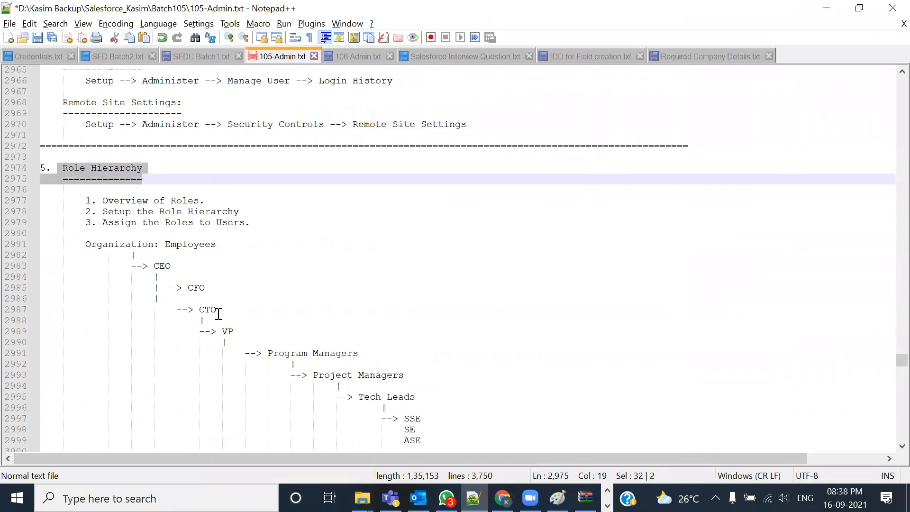
{"action": "left_click", "coordinate": [29, 168]}
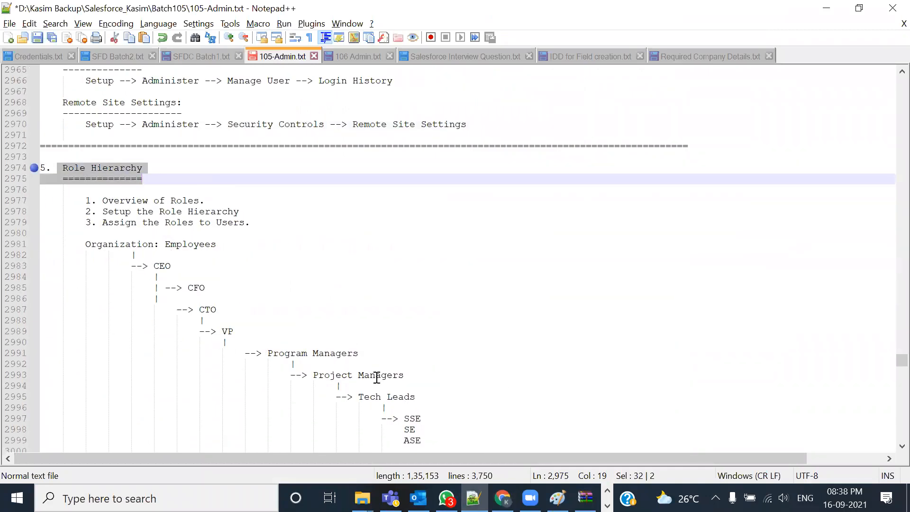